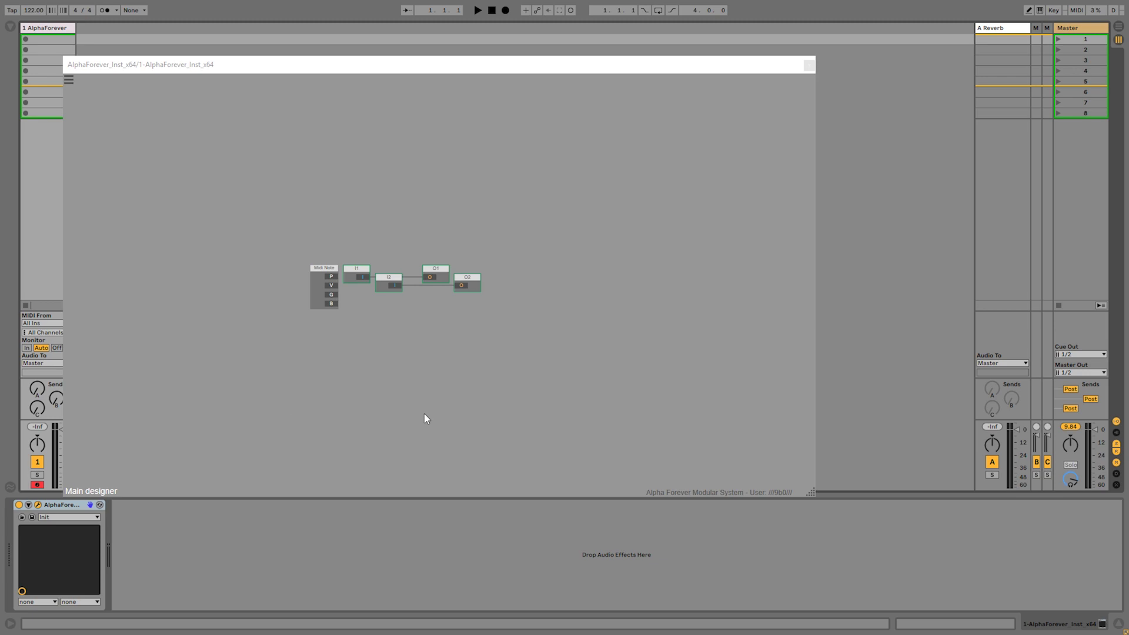
Enlarge the plugin window and delete the I1, I2, O1 and O2 modules, keeping only Midi Note.
drag(810, 494, 1078, 592)
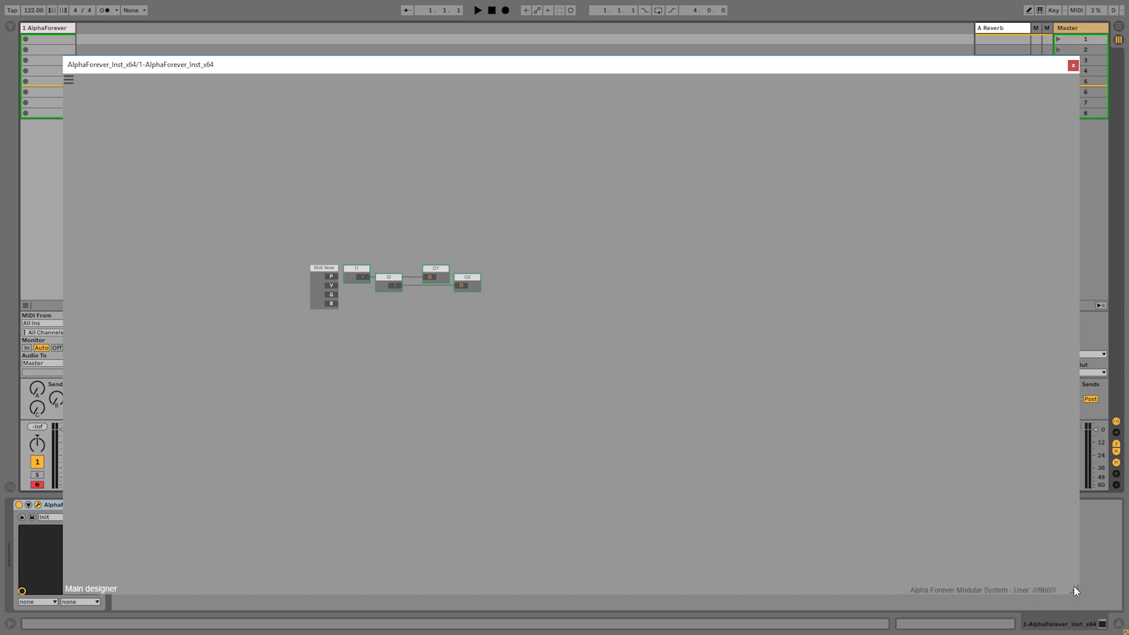
drag(599, 74, 599, 58)
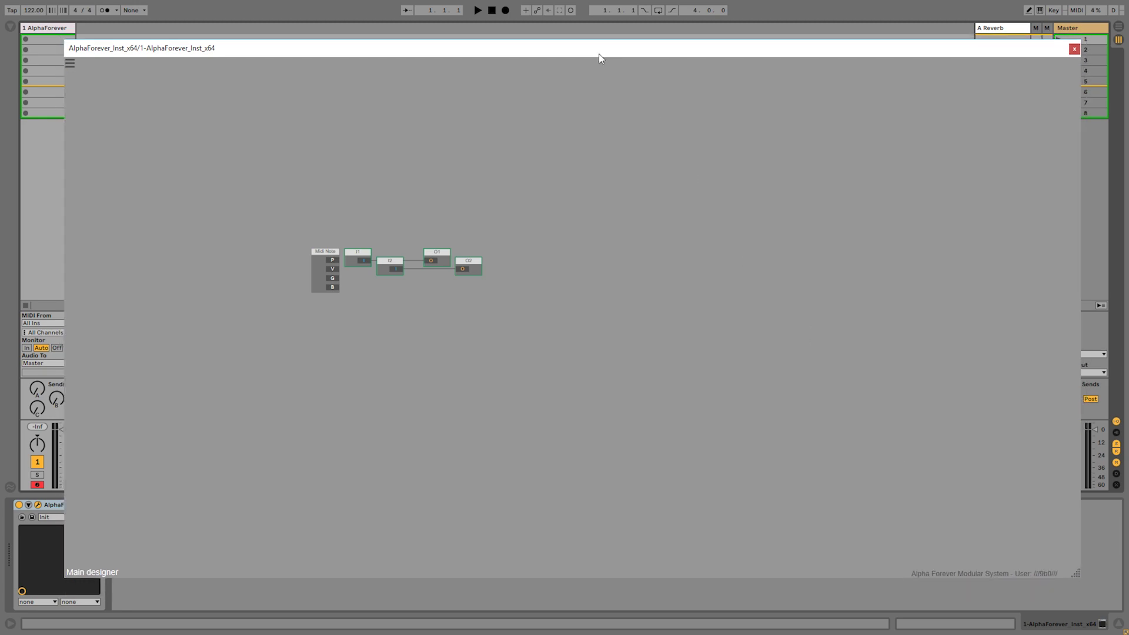
scroll(500, 157, up, 3)
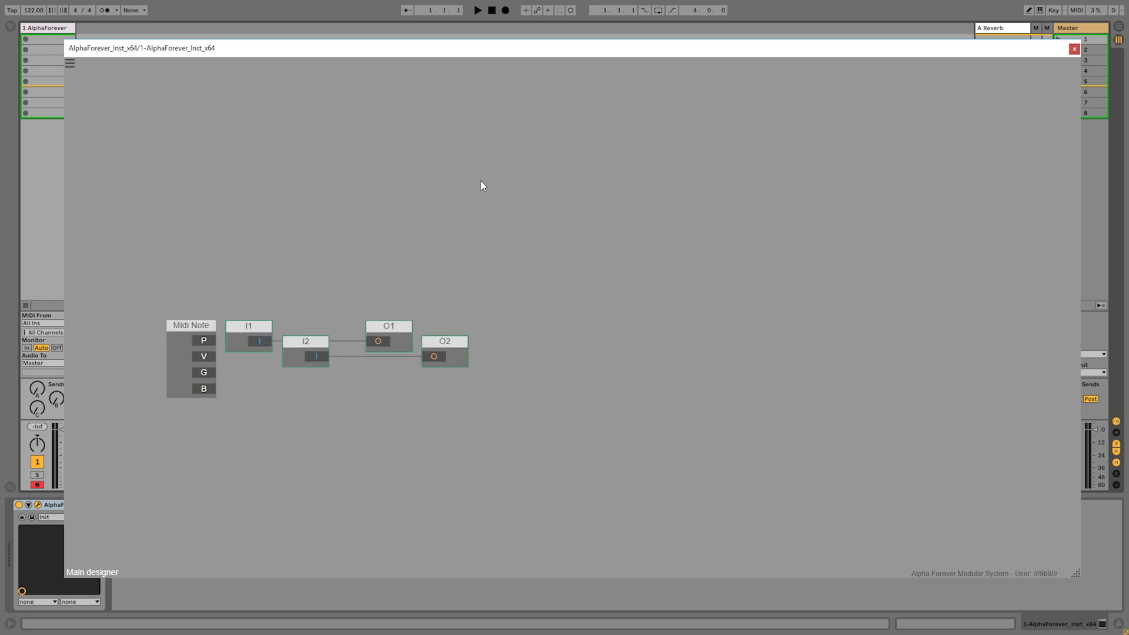
drag(540, 269, 204, 435)
key(Delete)
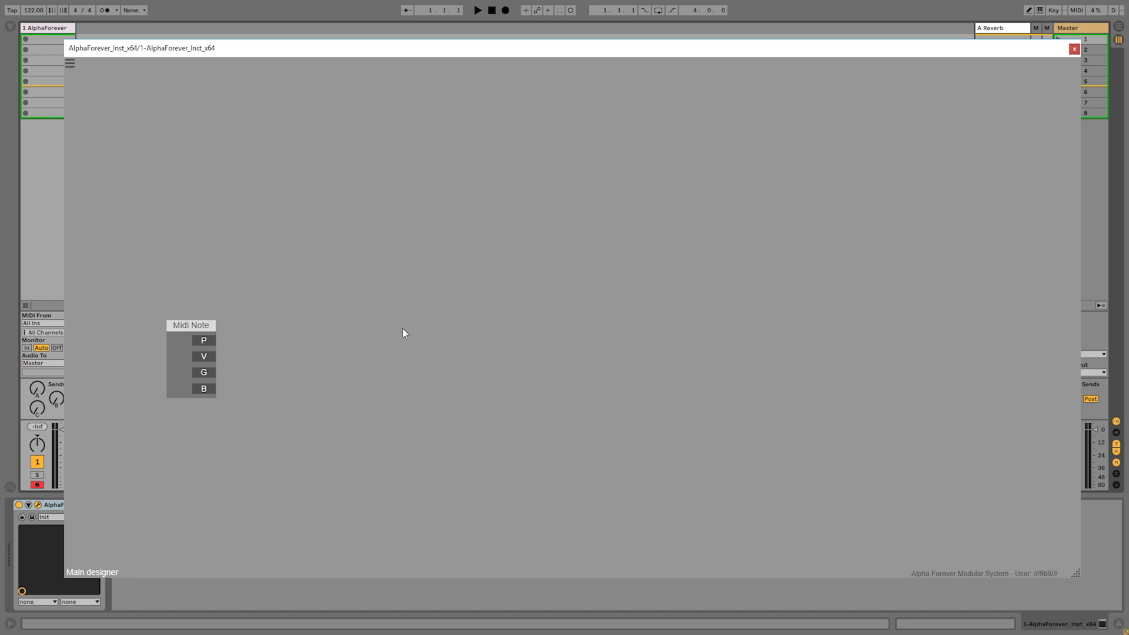
Add a Change module and connect the G output of Midi Note to its In.
right_click(361, 322)
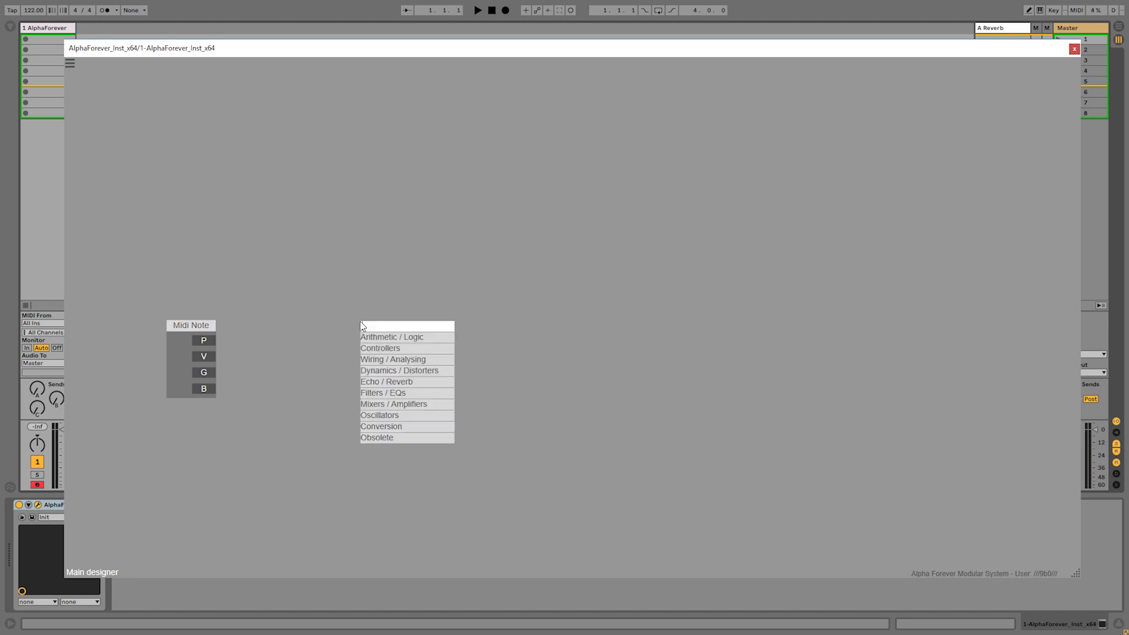
text(change)
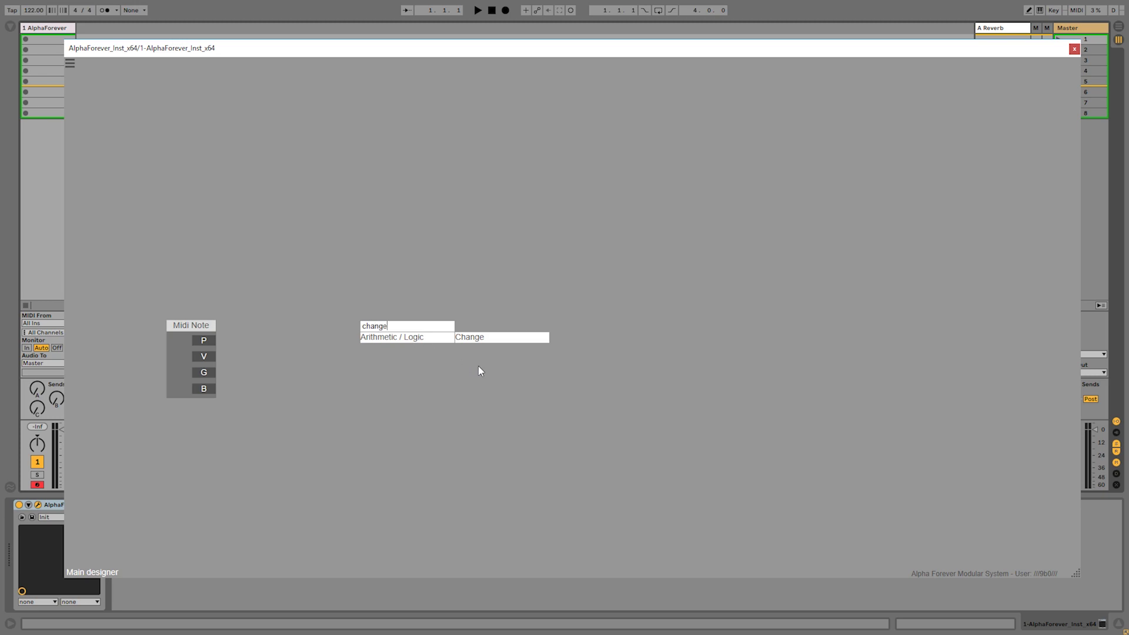
click(476, 337)
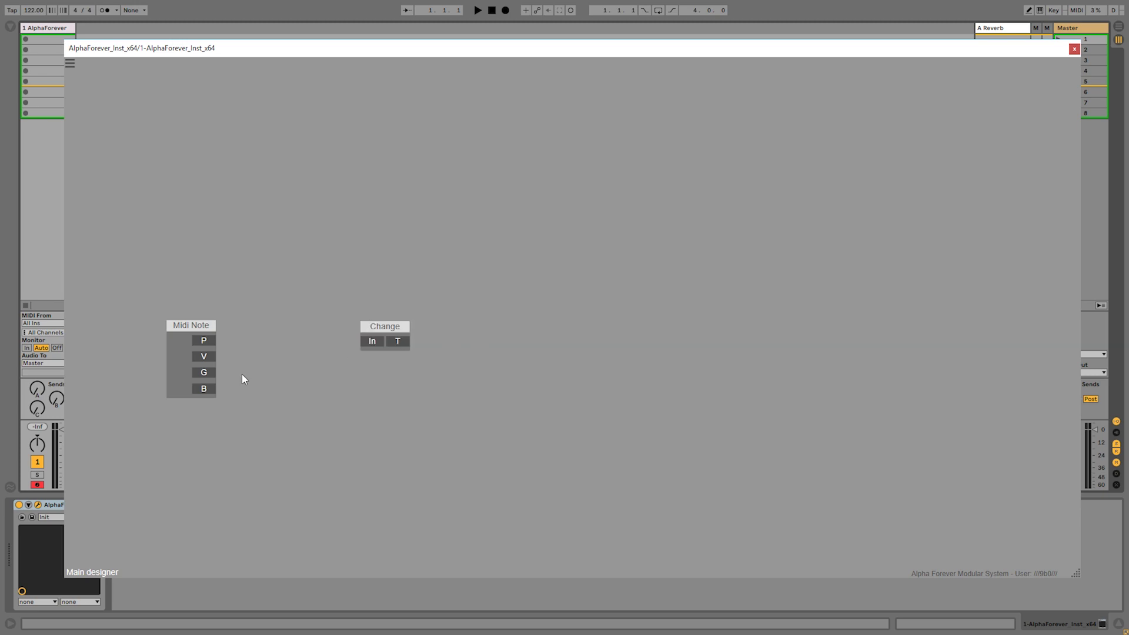
drag(215, 380, 366, 341)
Add a Mul module with Change's T output on A and the Midi Note G output on B.
right_click(399, 375)
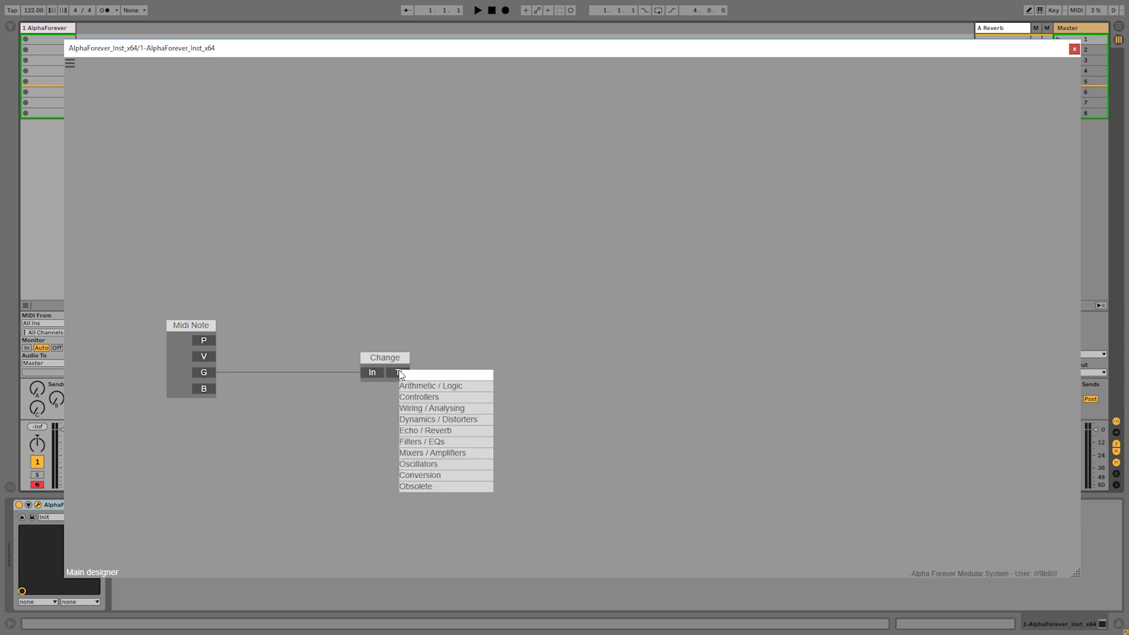
text(mul)
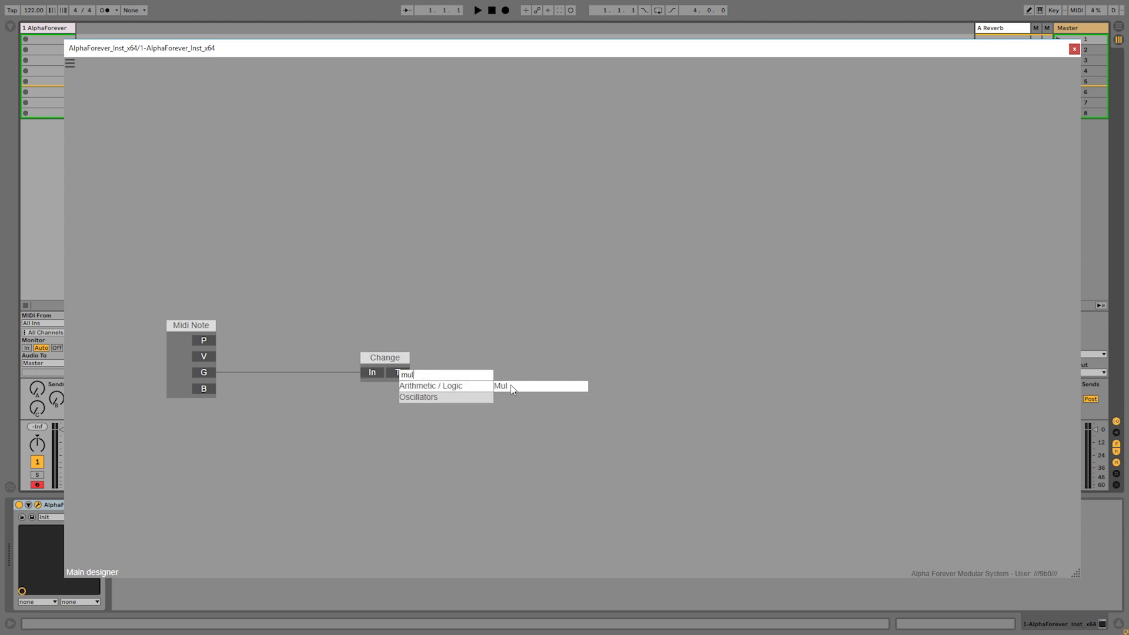
click(510, 385)
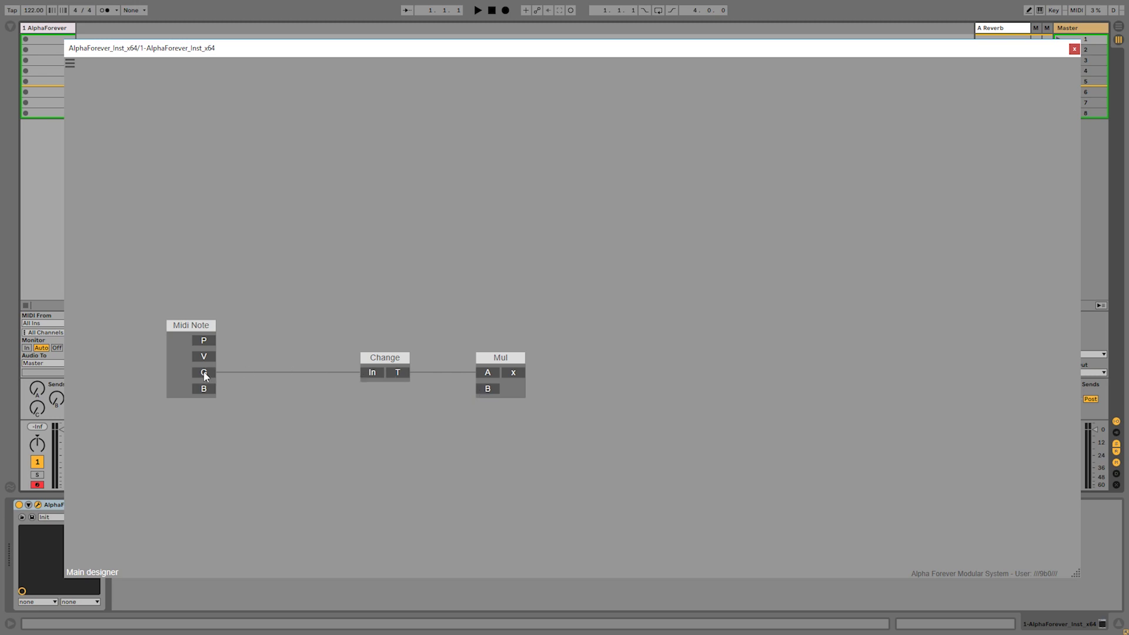
drag(217, 375, 487, 390)
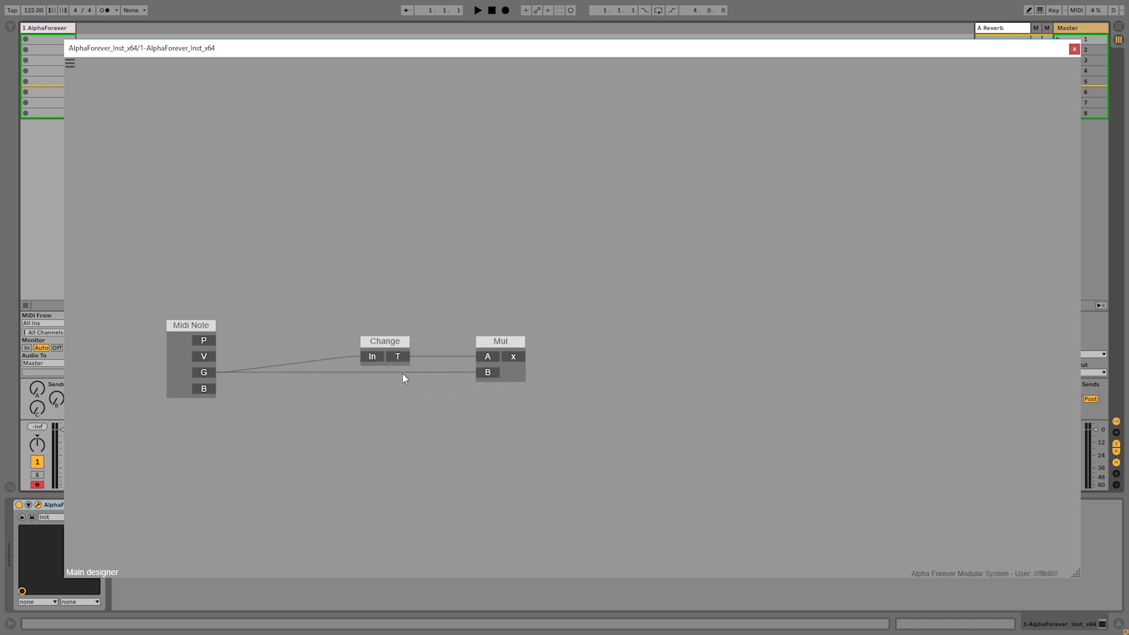
Move the Change and Mul modules close together beside Midi Note.
drag(395, 350, 280, 352)
drag(504, 340, 338, 337)
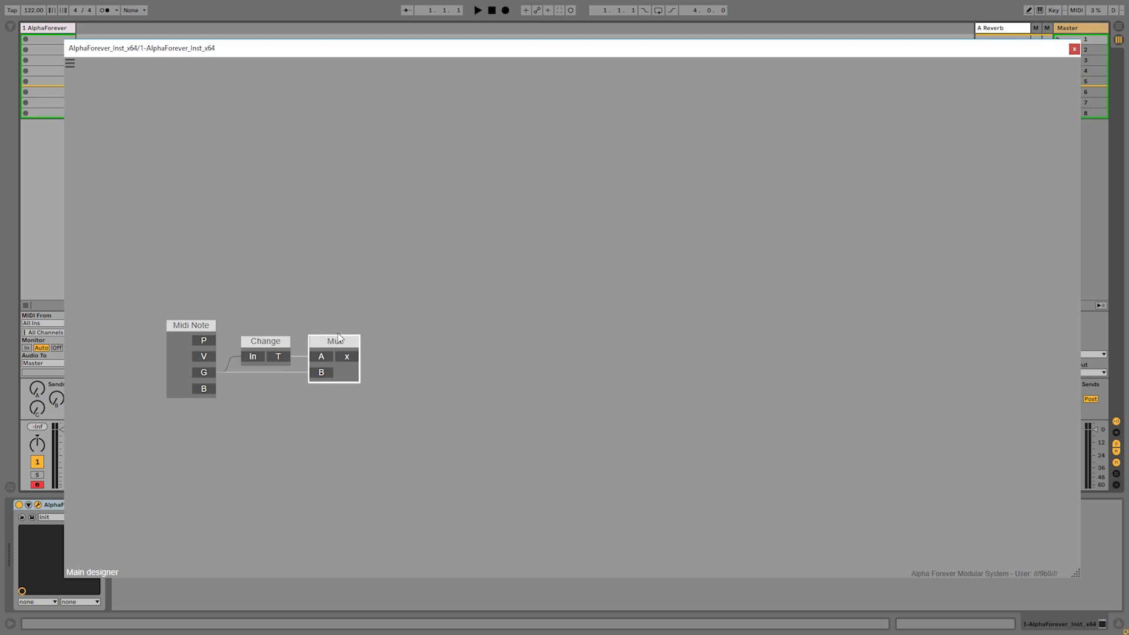
click(411, 284)
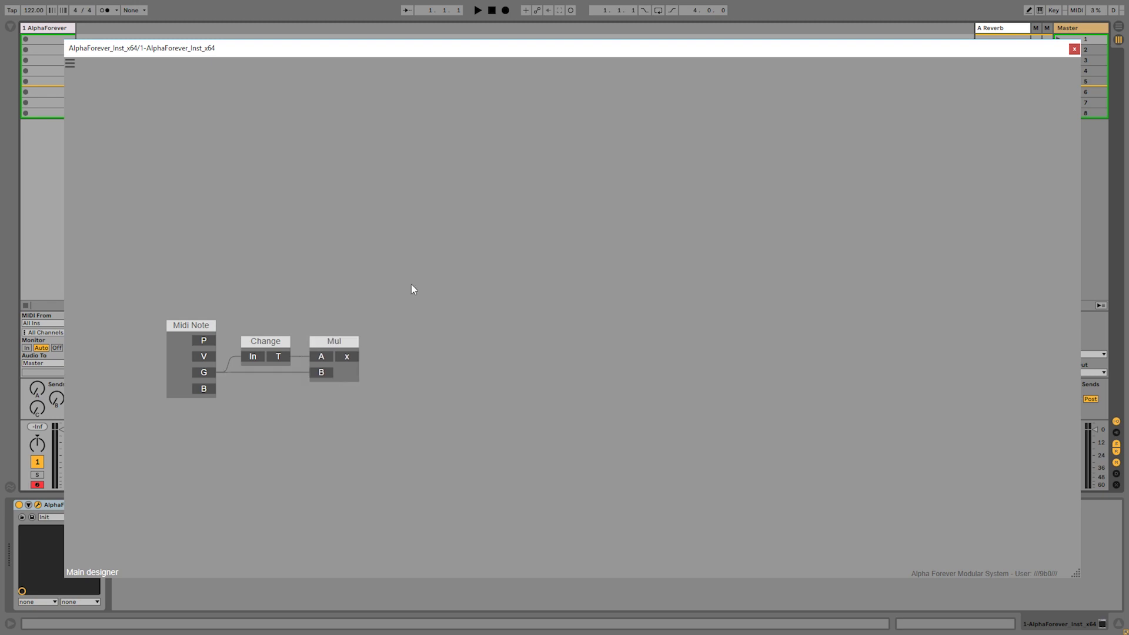
Add a Scope fed by Mul's x output on IA, with a constant of 1 on F and Input Hz mode.
drag(458, 268, 436, 241)
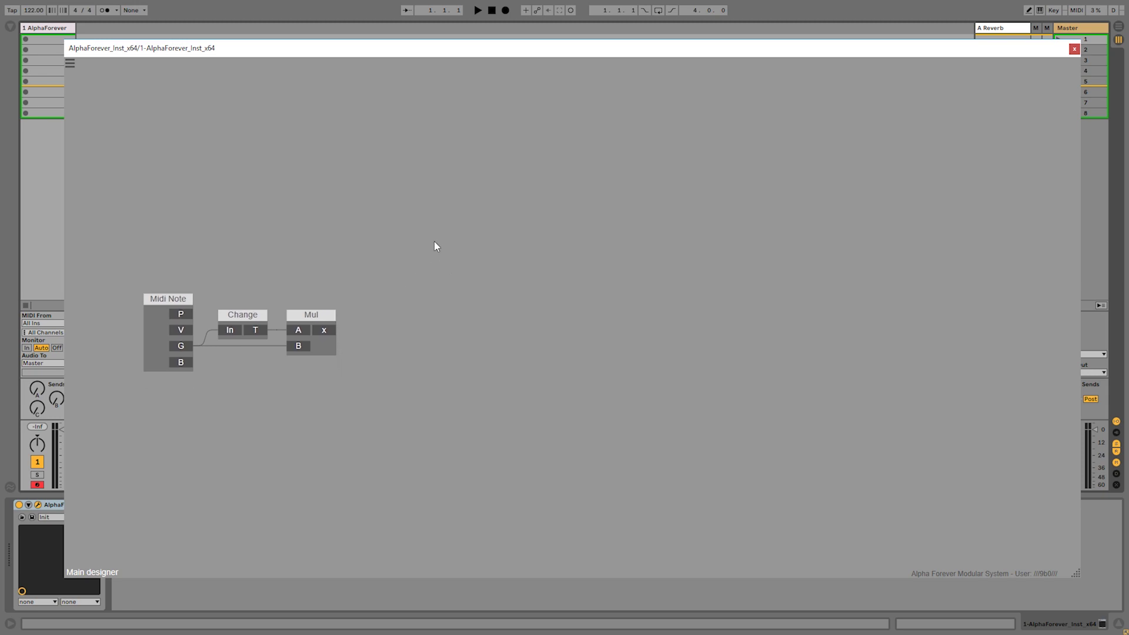
double_click(434, 242)
text(scop)
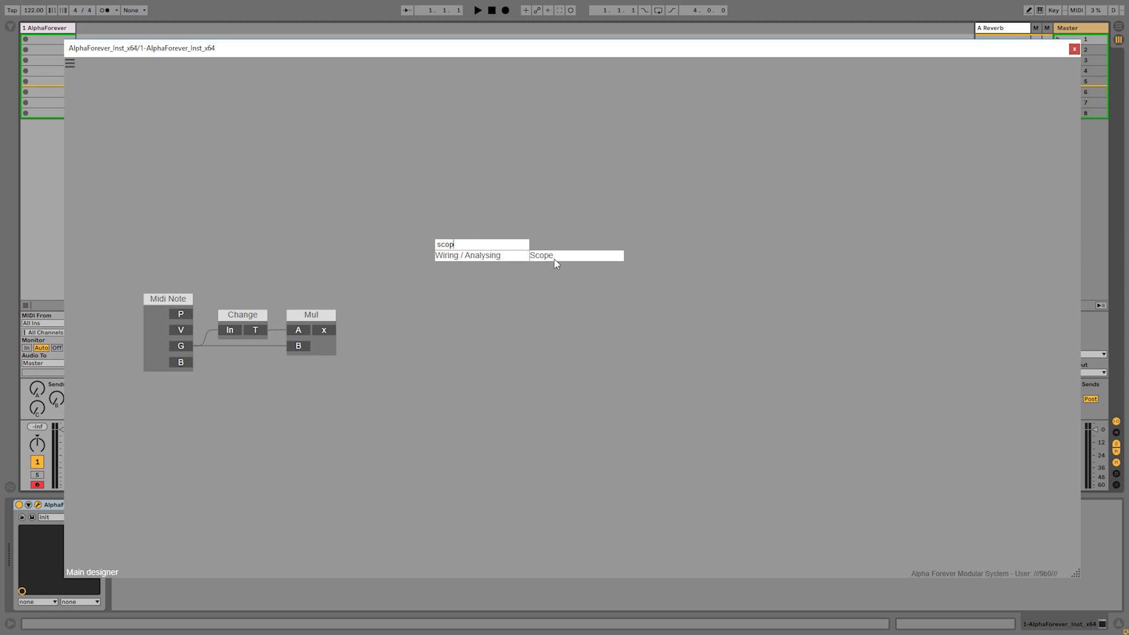
click(554, 258)
drag(368, 303, 450, 260)
double_click(446, 292)
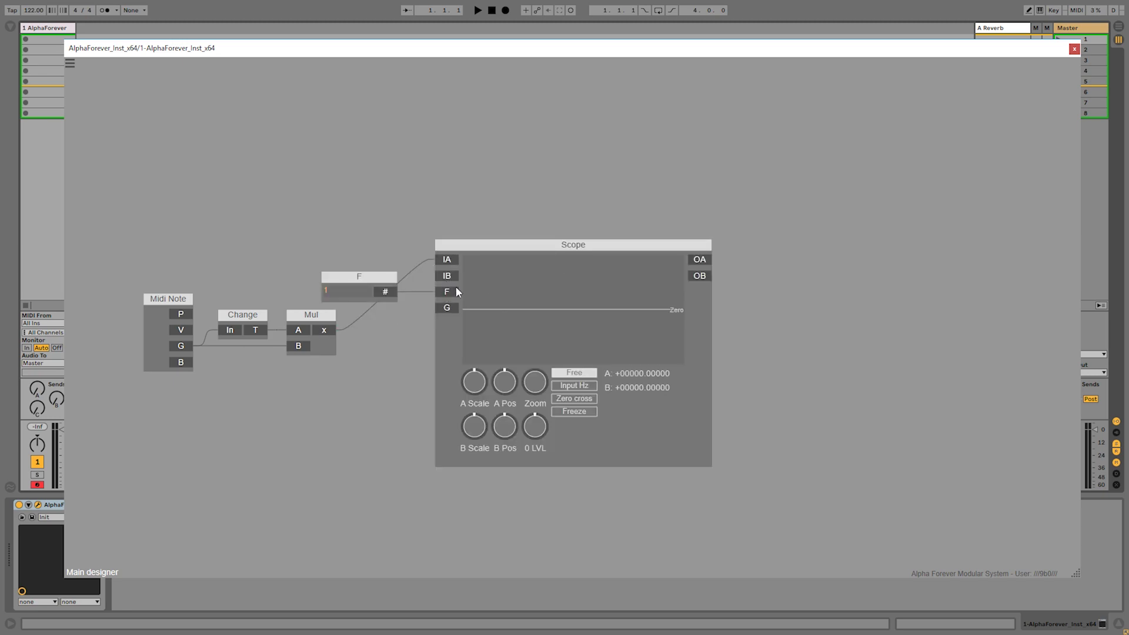
click(590, 387)
Add a Gain Lin module after the Scope and feed both In1 and In2 from the OA output.
double_click(700, 259)
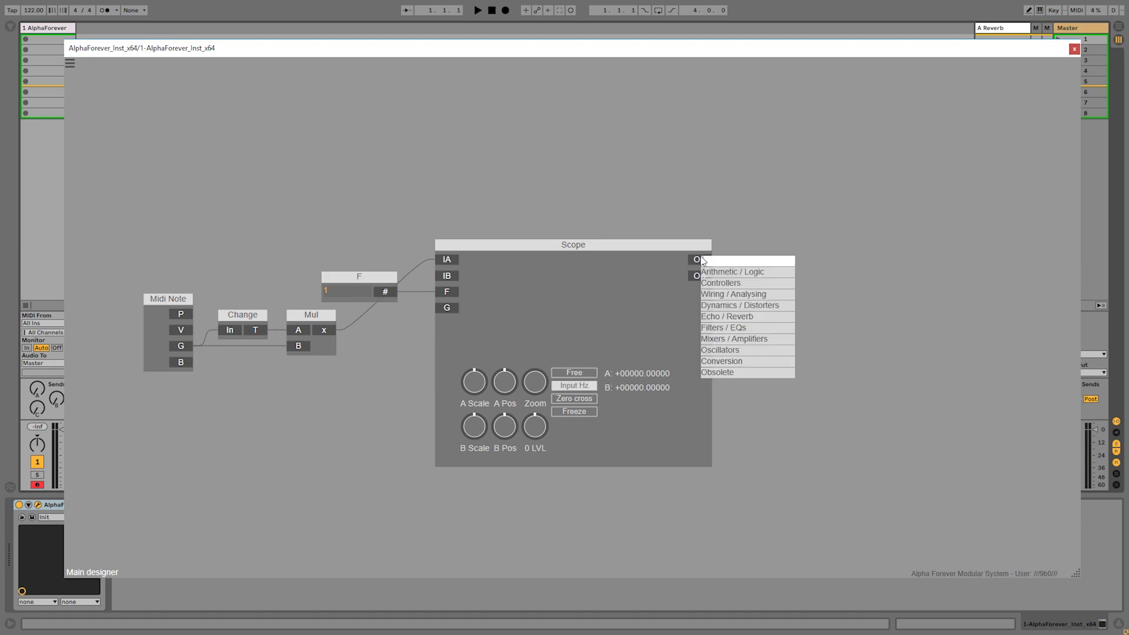
text(gain)
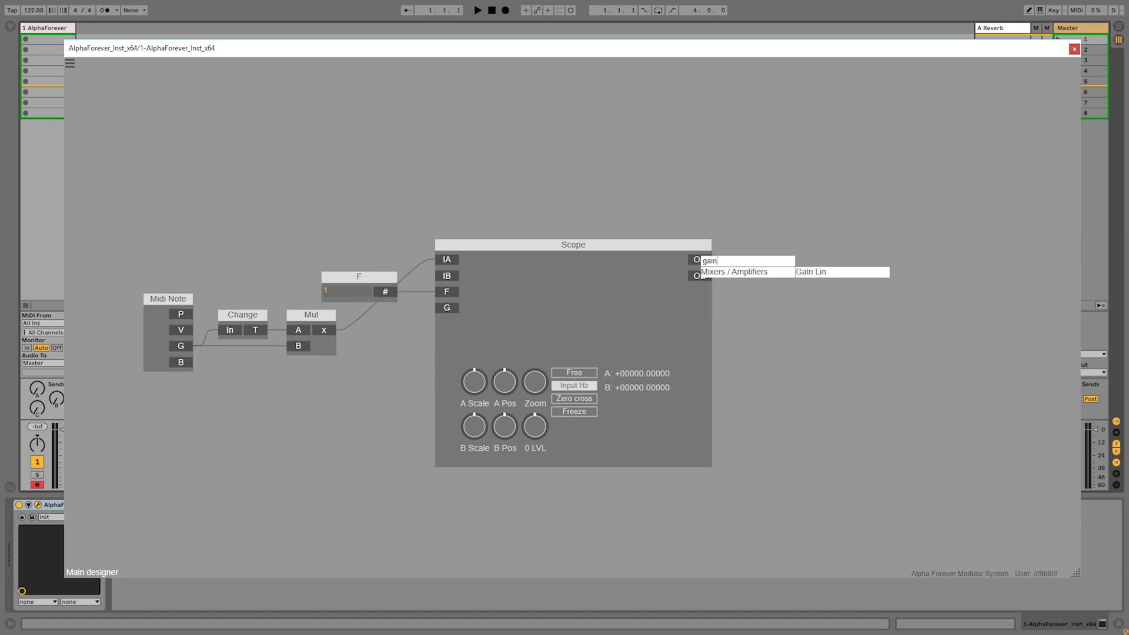
click(808, 272)
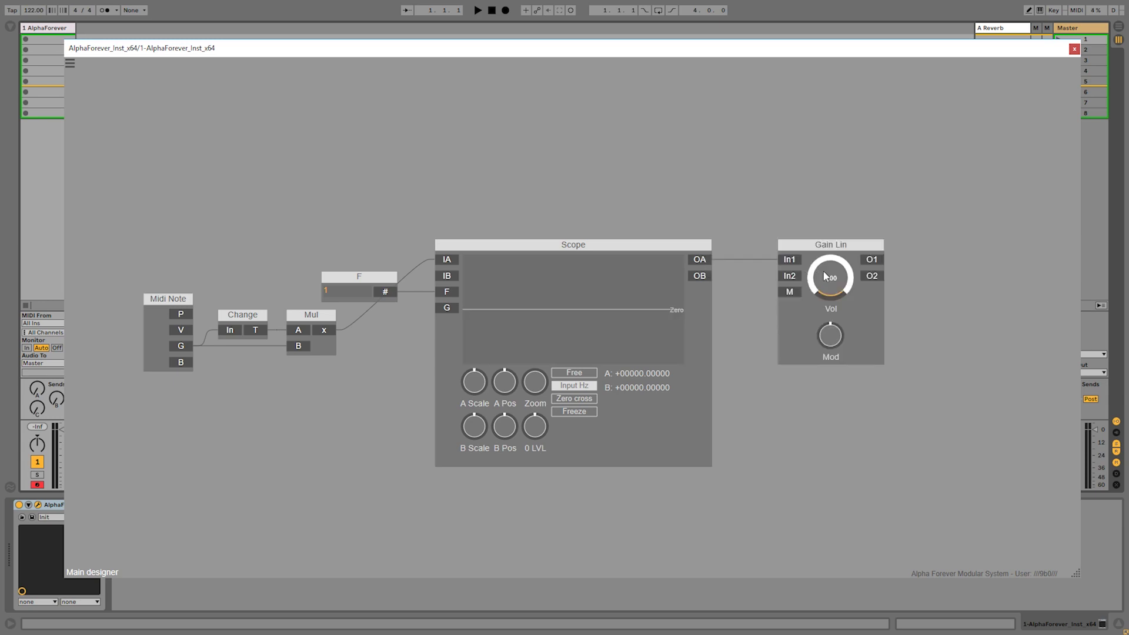
double_click(702, 259)
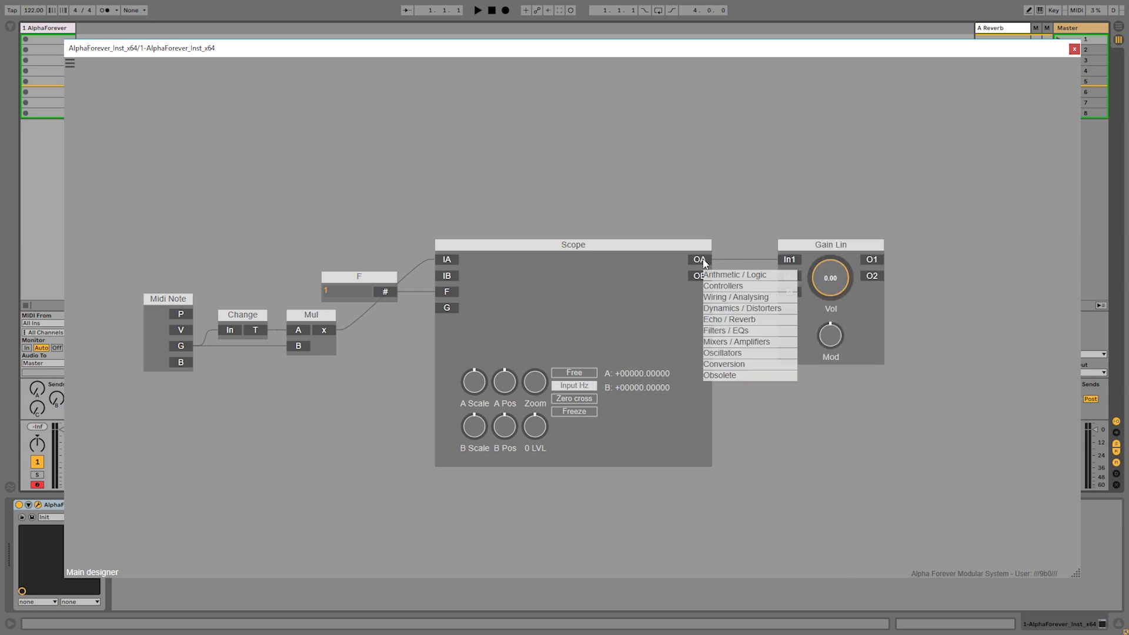
click(685, 195)
drag(701, 266, 789, 276)
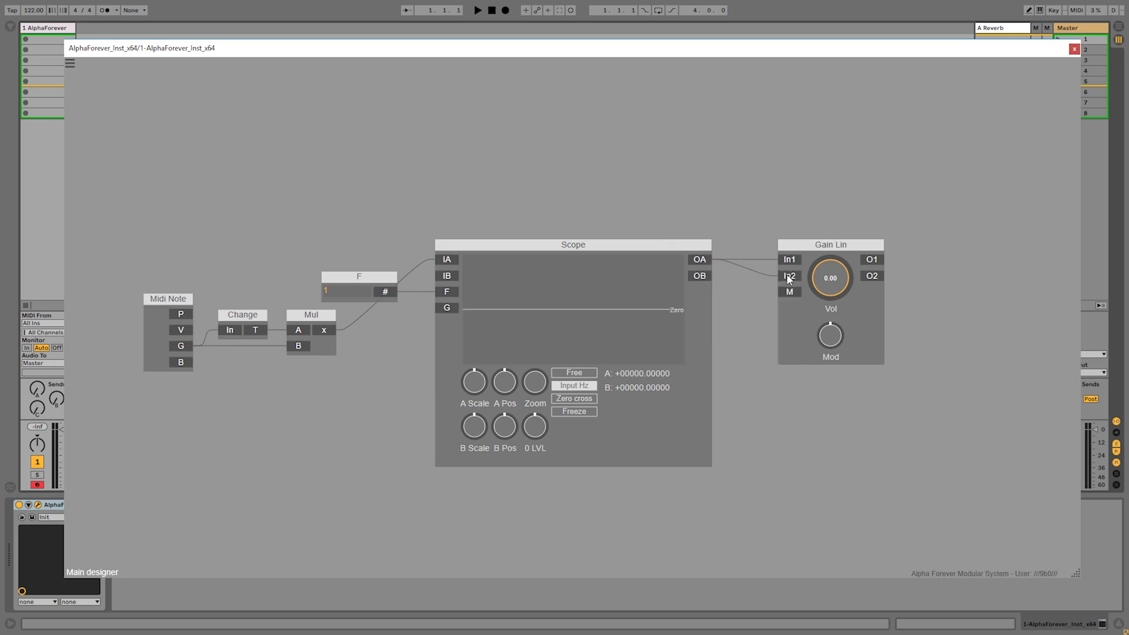
Create audio outputs O1 and O2 from Gain Lin's two outputs and space them apart.
double_click(872, 260)
double_click(872, 278)
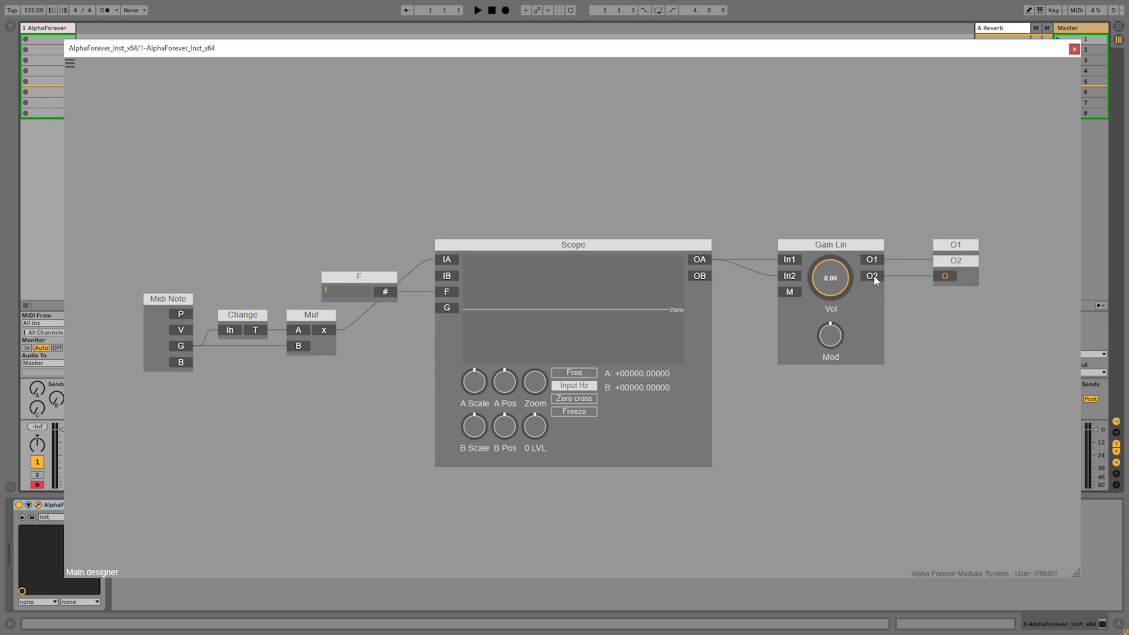
drag(954, 261, 1021, 271)
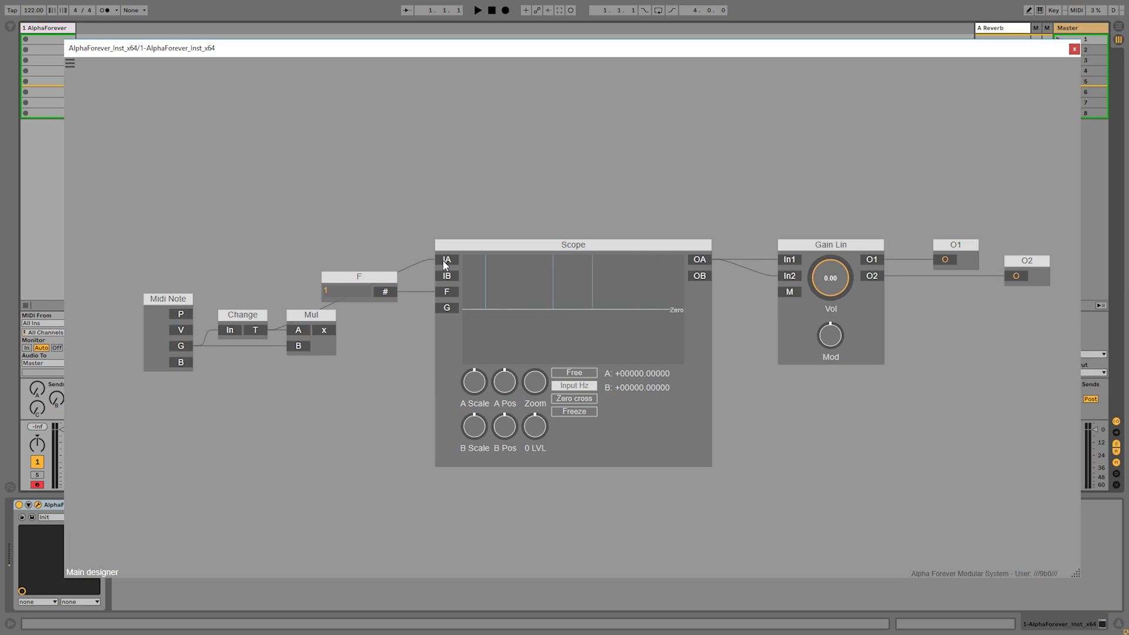
Try feeding the Scope's IA input directly from Change's T output, and reconnect it to Mul's x output.
drag(324, 335, 262, 334)
right_click(445, 277)
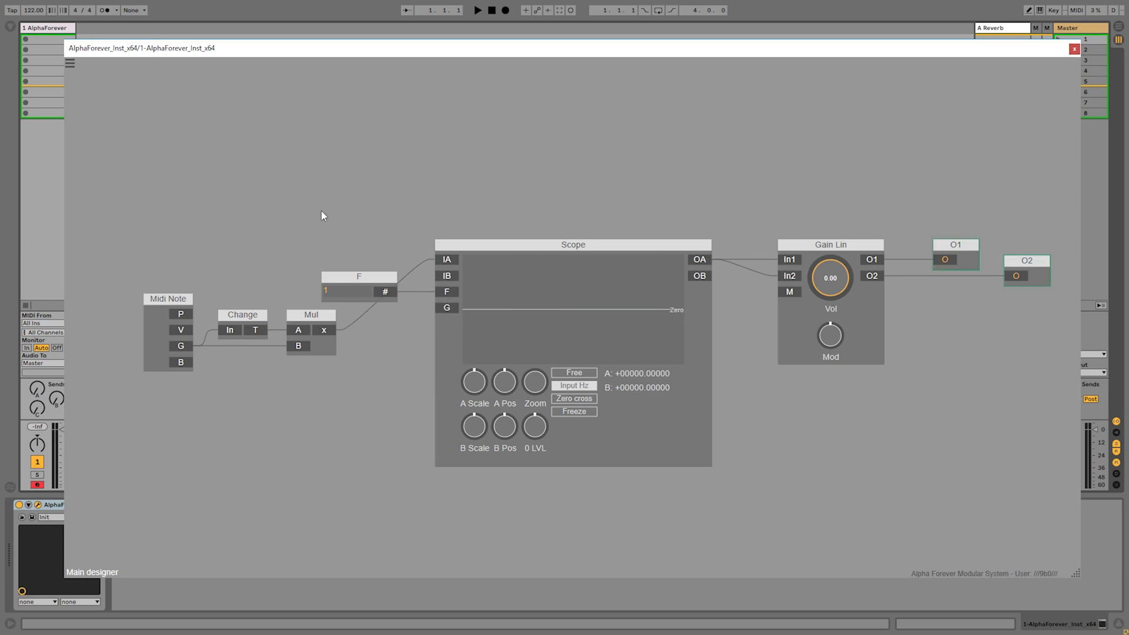
Move the F, Scope, Gain Lin, O1 and O2 modules down level with Mul's output and far away from it, leaving free space.
drag(319, 218, 1059, 488)
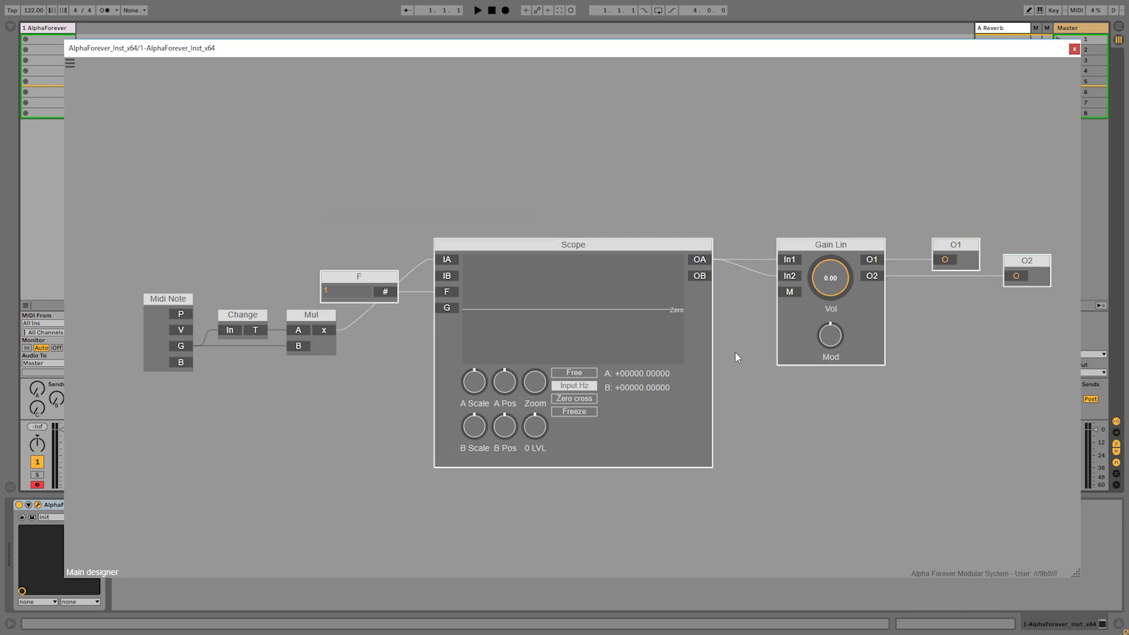
double_click(445, 257)
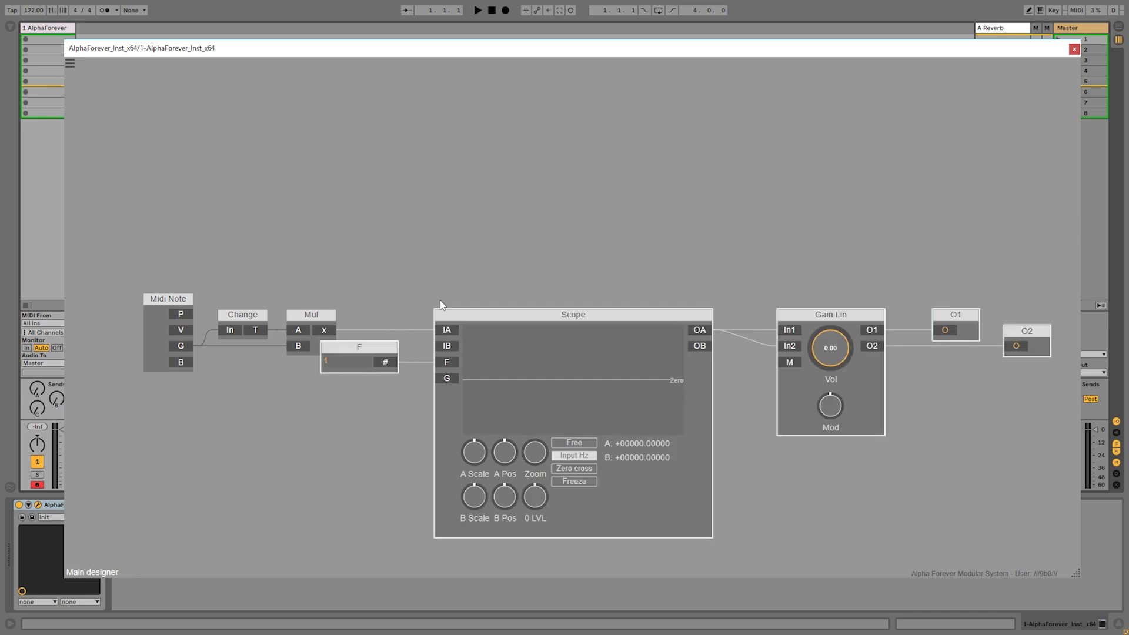
double_click(458, 319)
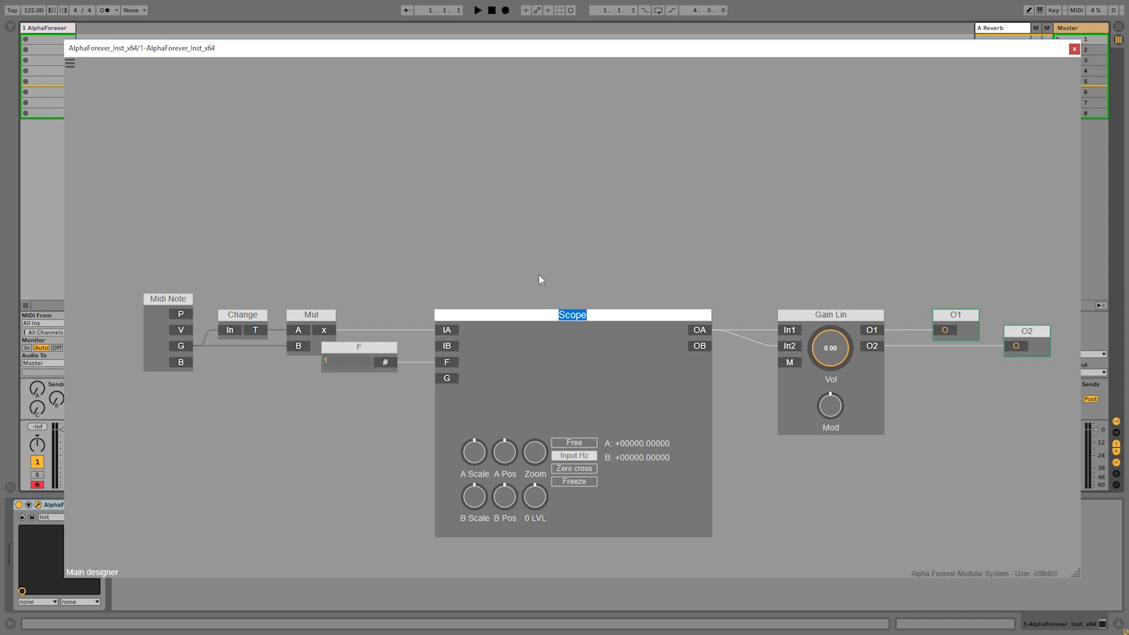
key(Return)
drag(1064, 288, 313, 553)
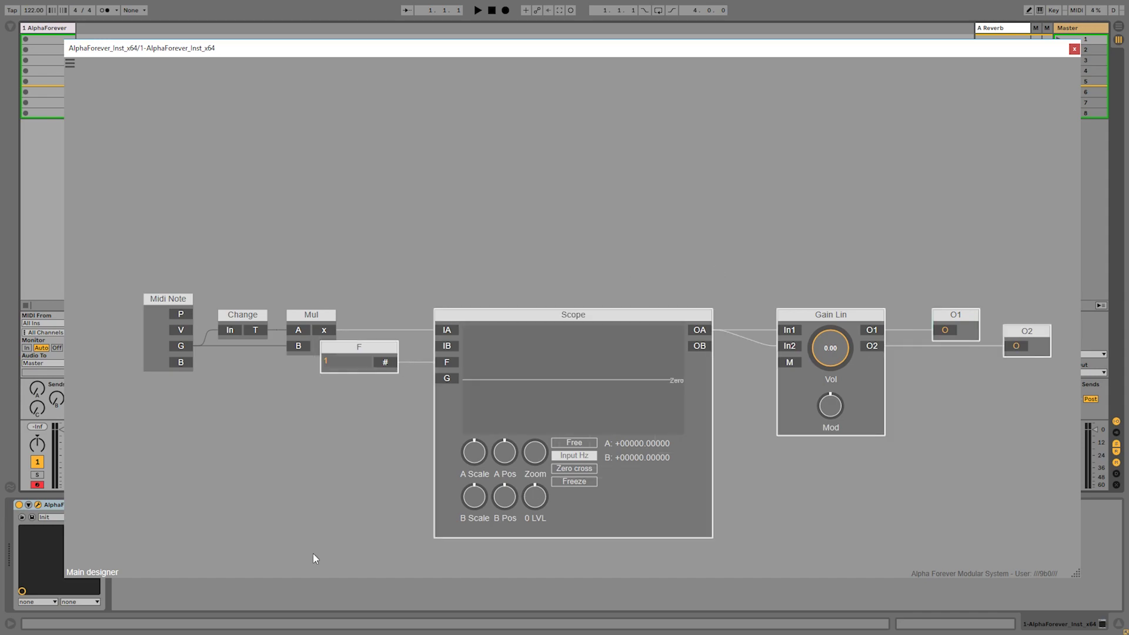
drag(502, 320, 1063, 320)
click(674, 284)
Add a Designer module in the space between Mul and the Scope and open its interior.
drag(497, 246, 419, 182)
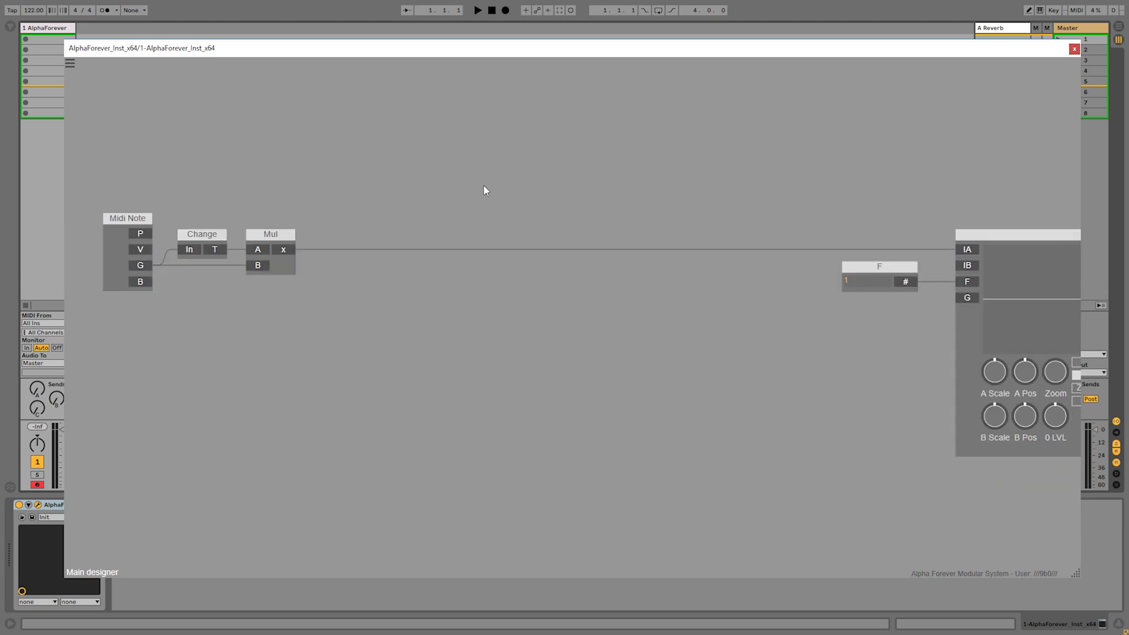
right_click(451, 186)
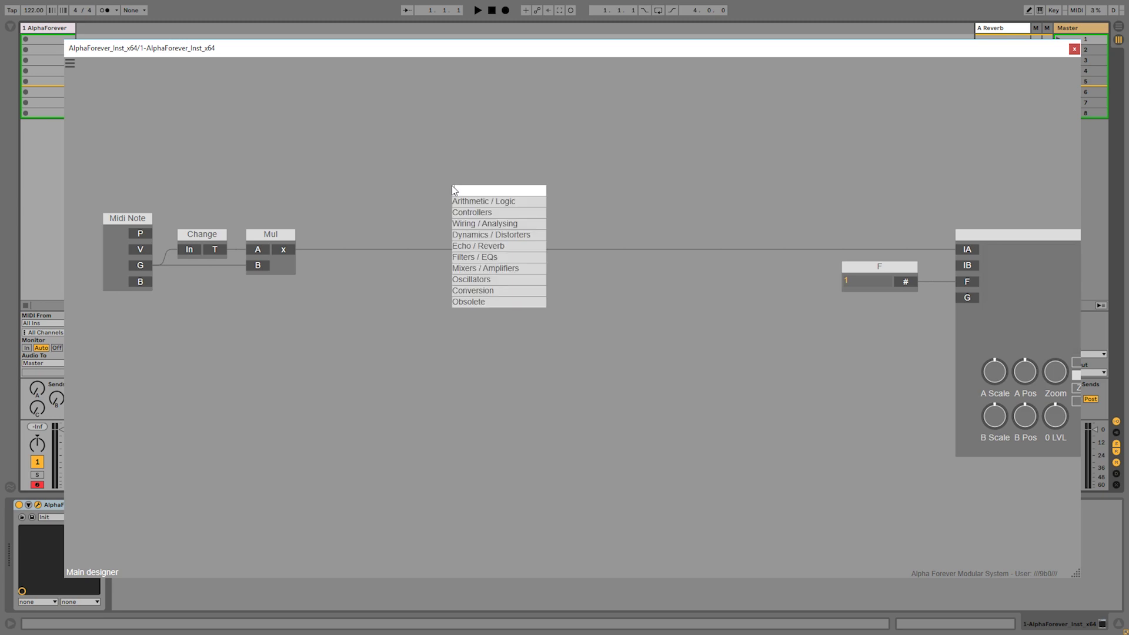
text(des)
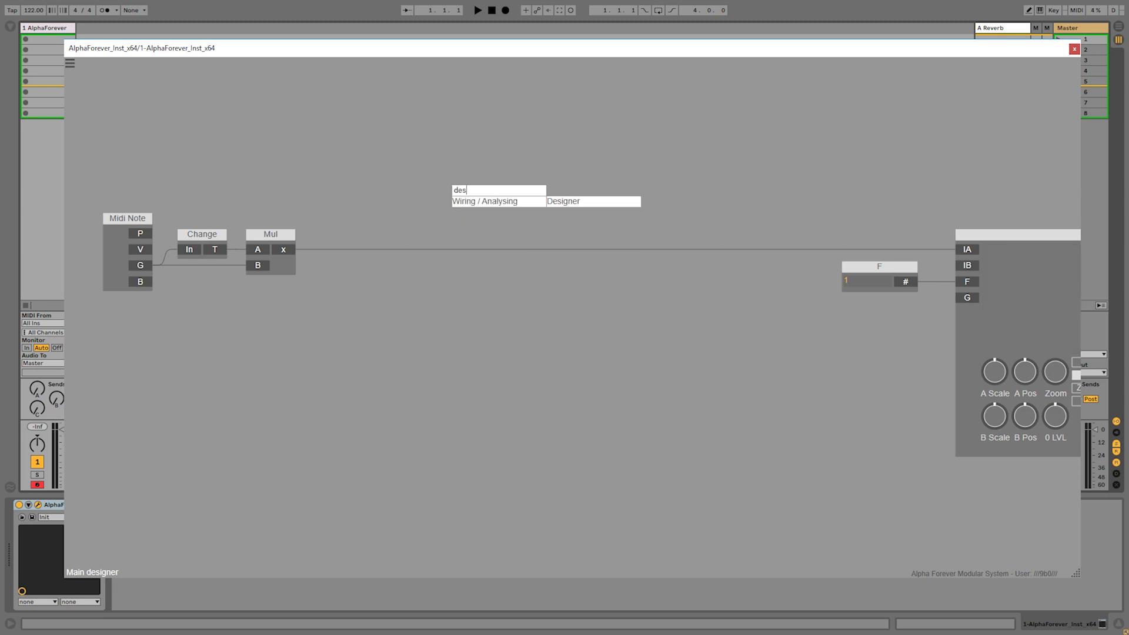
click(574, 203)
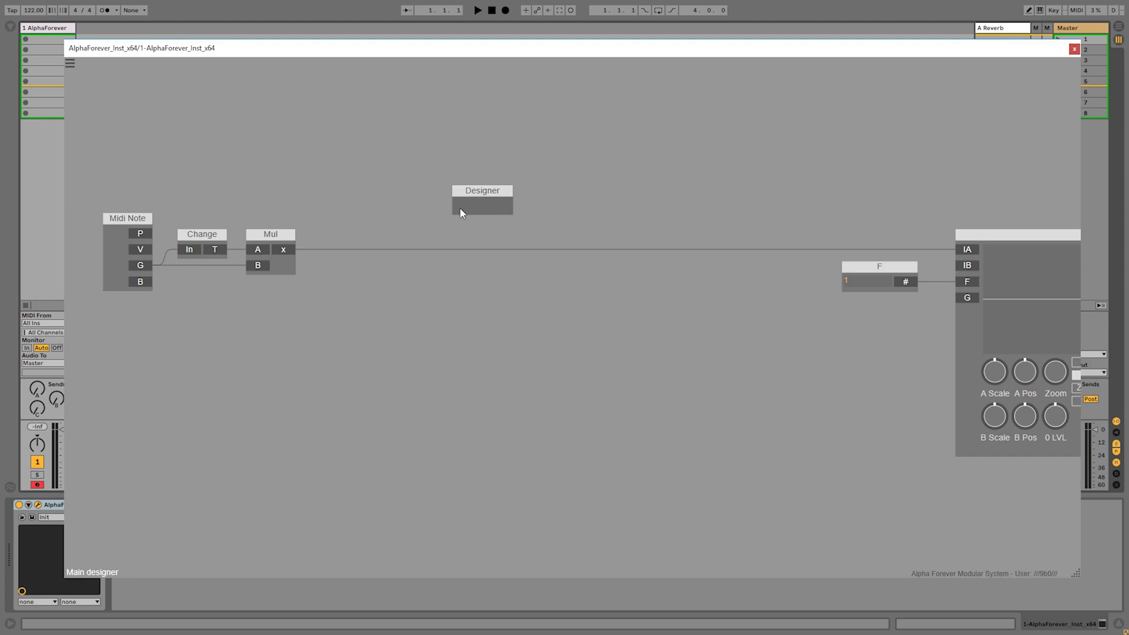
double_click(481, 213)
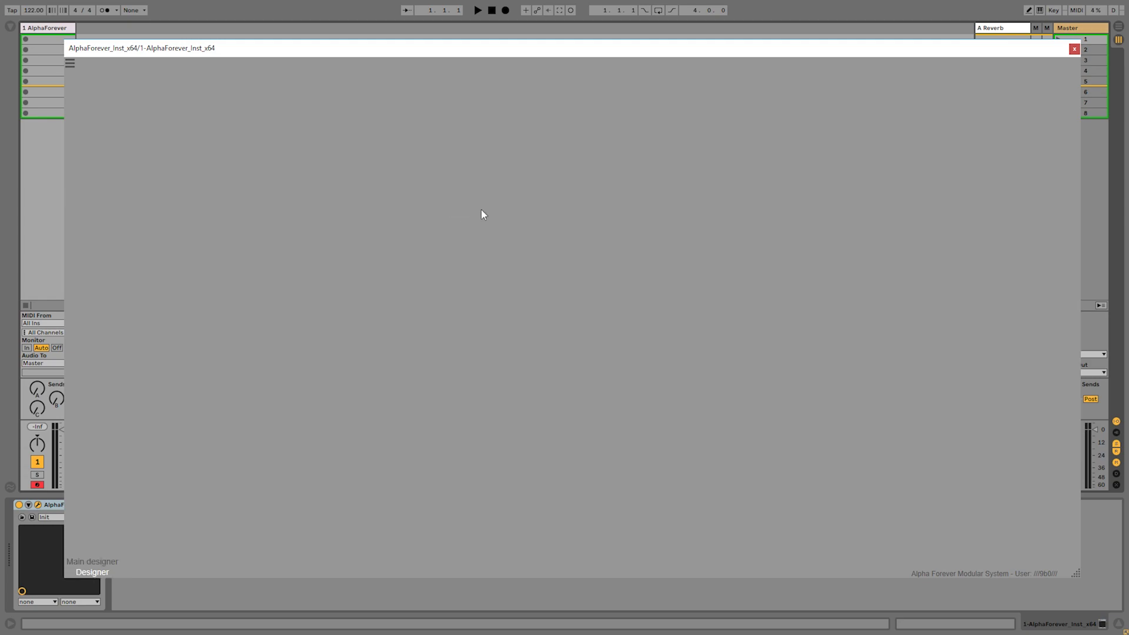
Add an In module as the signal input inside the Designer.
right_click(310, 206)
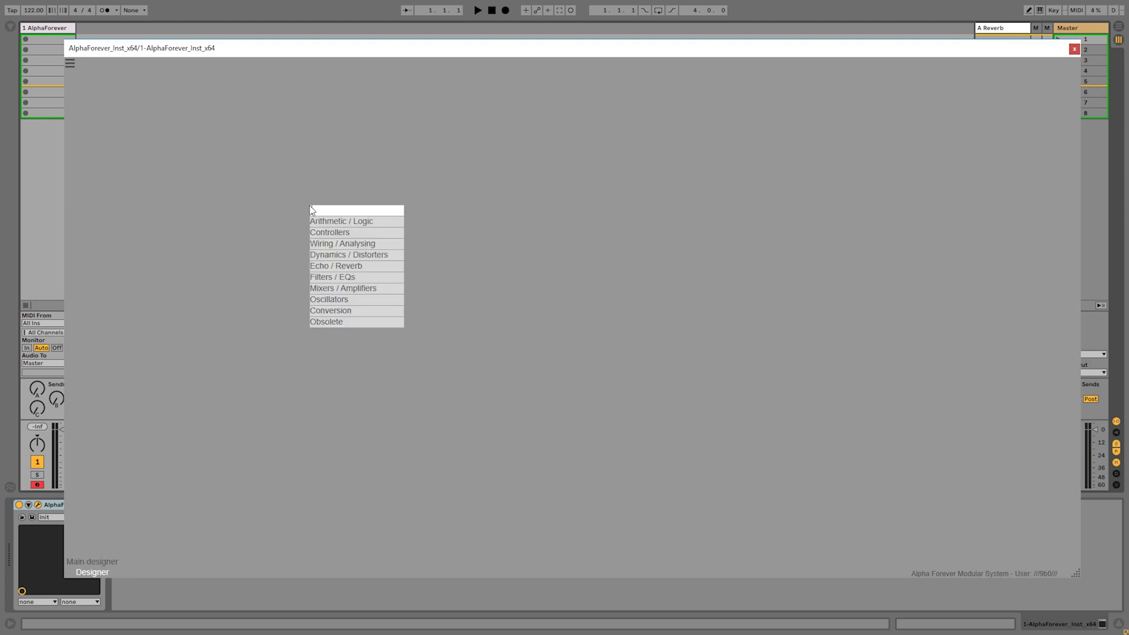
text(in)
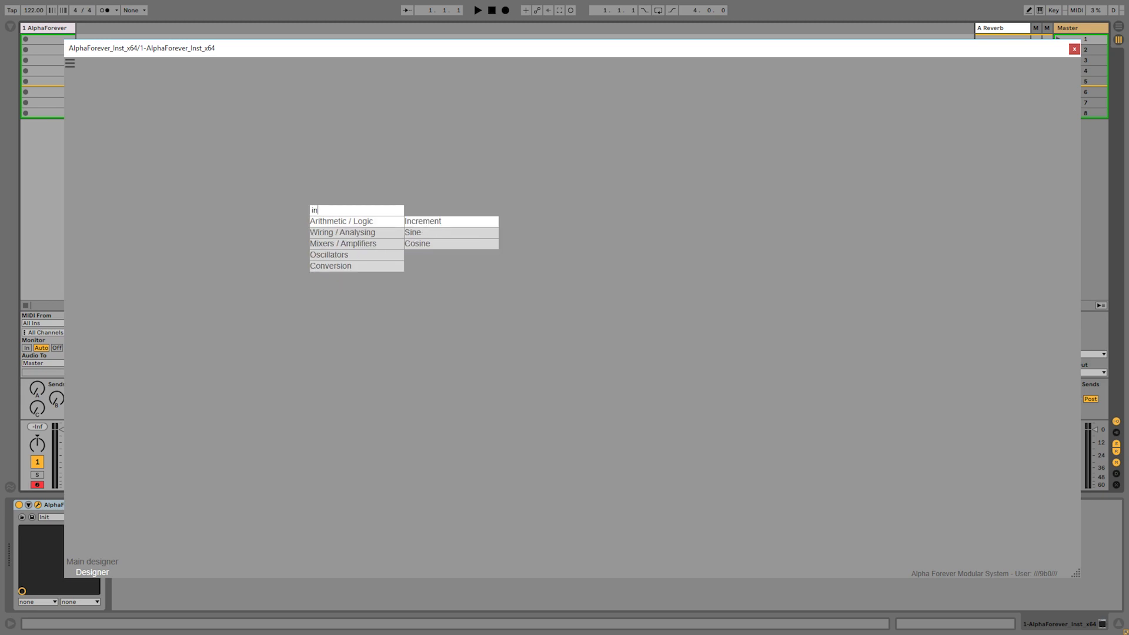
click(411, 233)
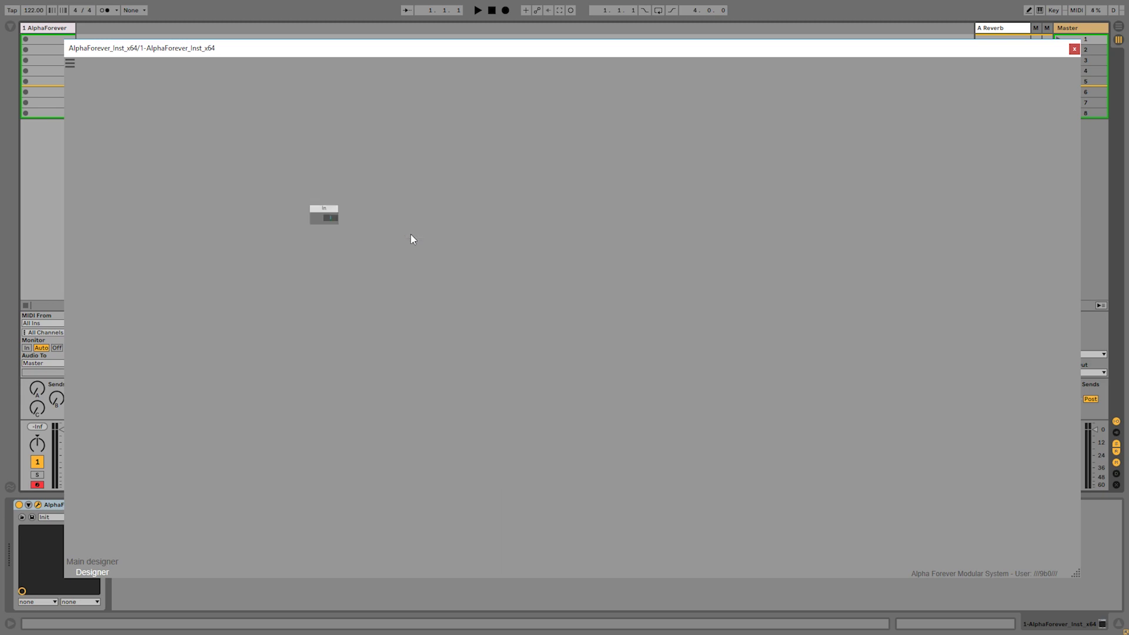
Add a second In module near the first one and rename it P.
right_click(425, 226)
text(in)
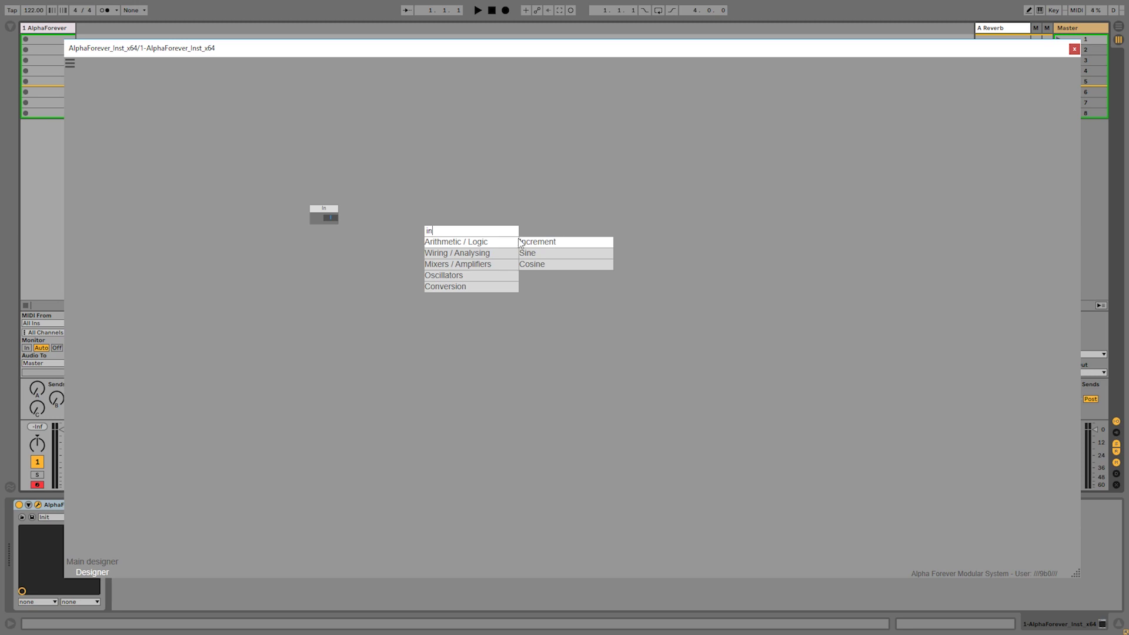
mouse_move(470, 253)
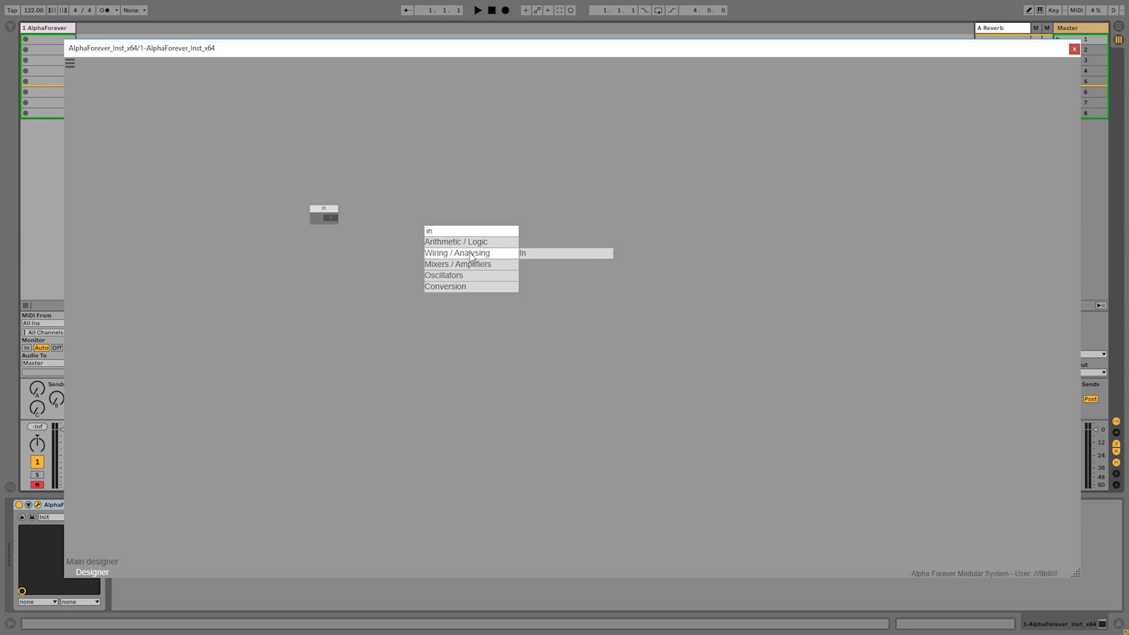
click(532, 253)
right_click(436, 229)
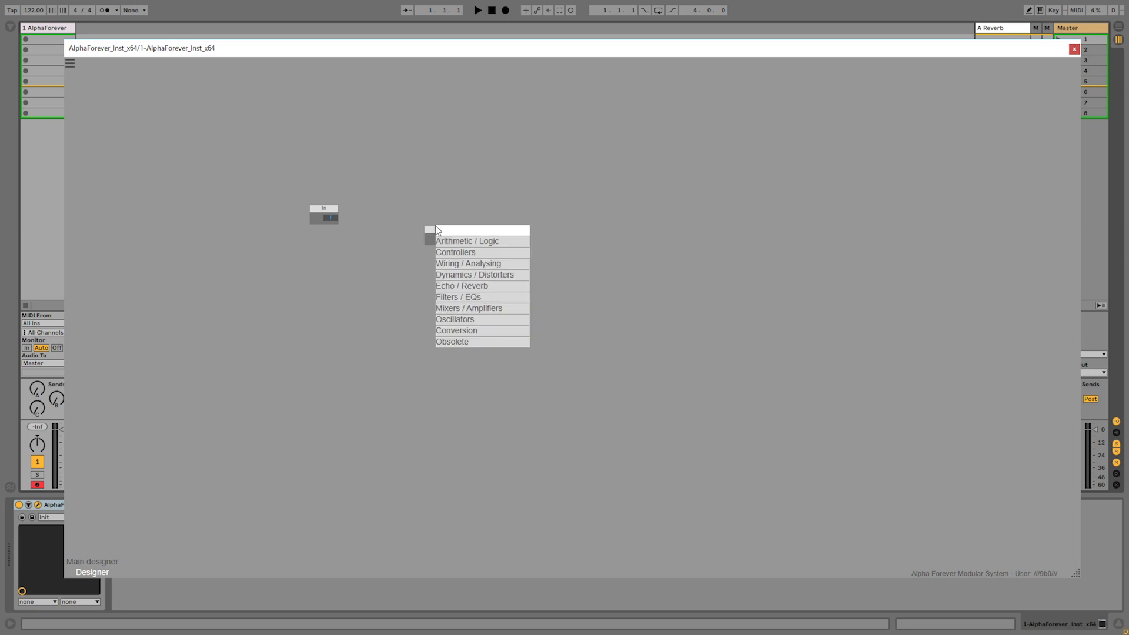
click(386, 216)
double_click(444, 229)
text(P)
click(362, 262)
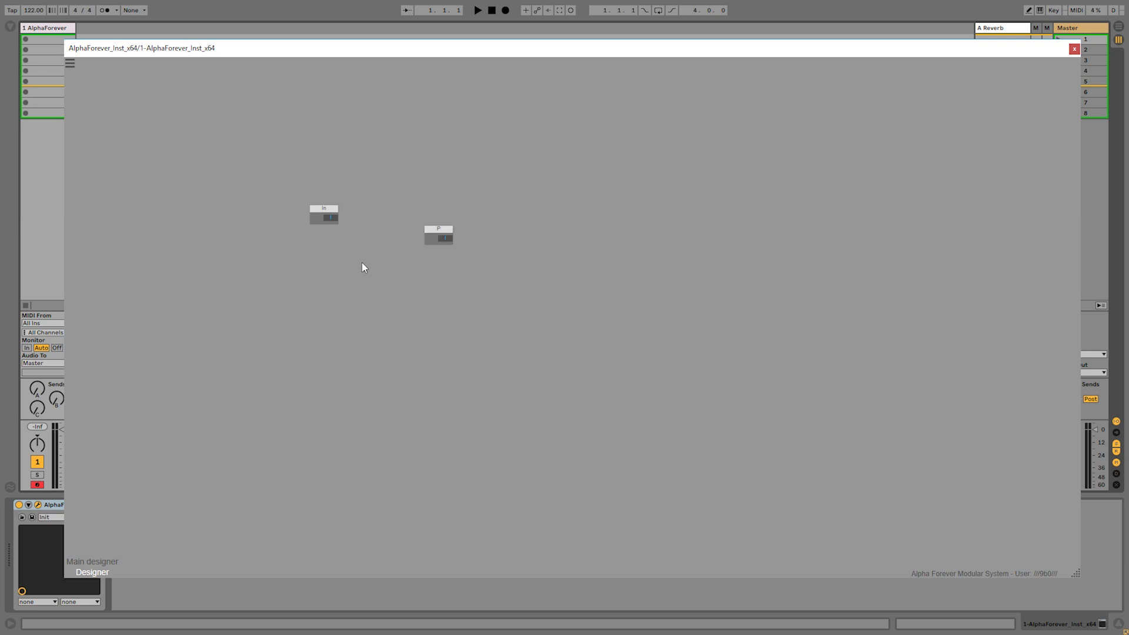
Add a third In module below the other two and rename it Fb.
right_click(361, 262)
text(in)
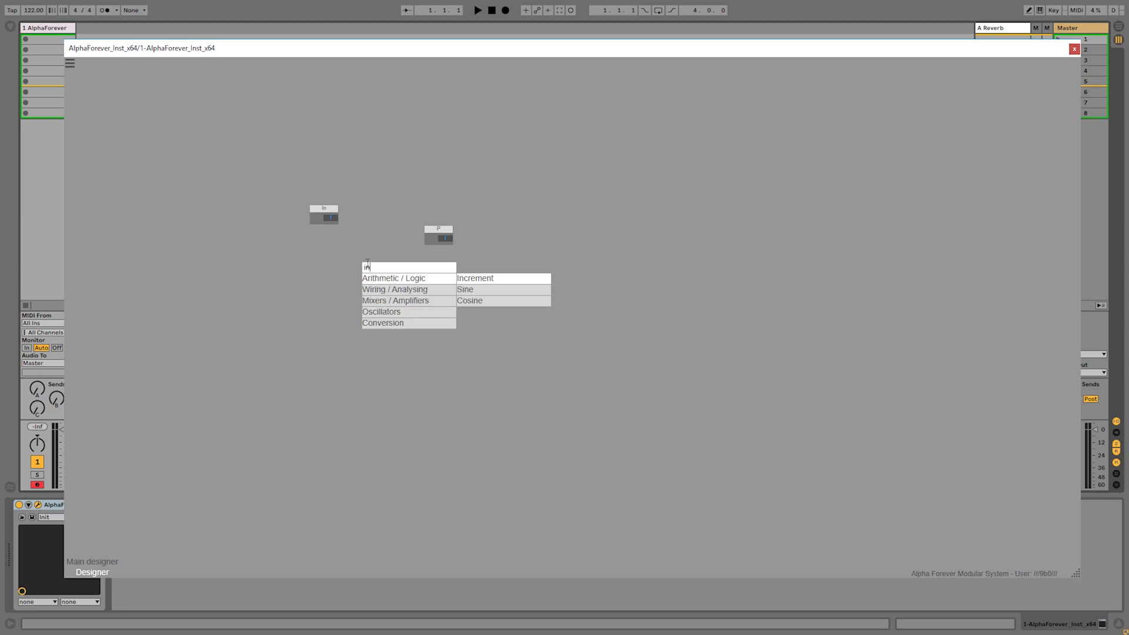
click(460, 290)
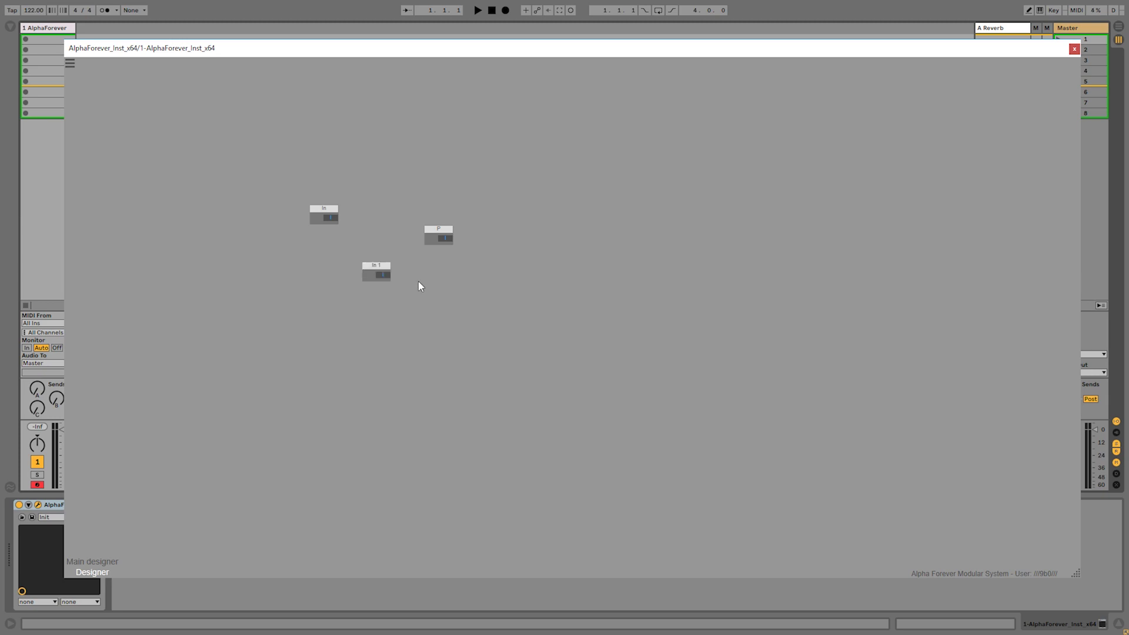
double_click(381, 265)
text(Fb)
key(Return)
Add a Delay module fed by the In module, move it farther away, and connect P to its D input.
double_click(337, 221)
text(delay)
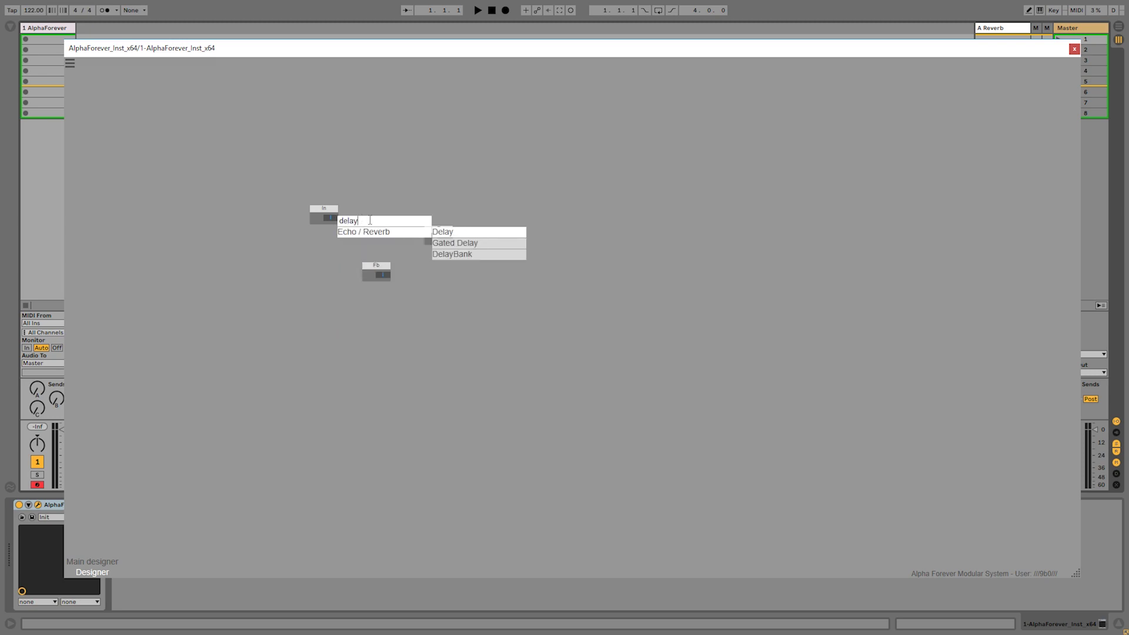
click(443, 232)
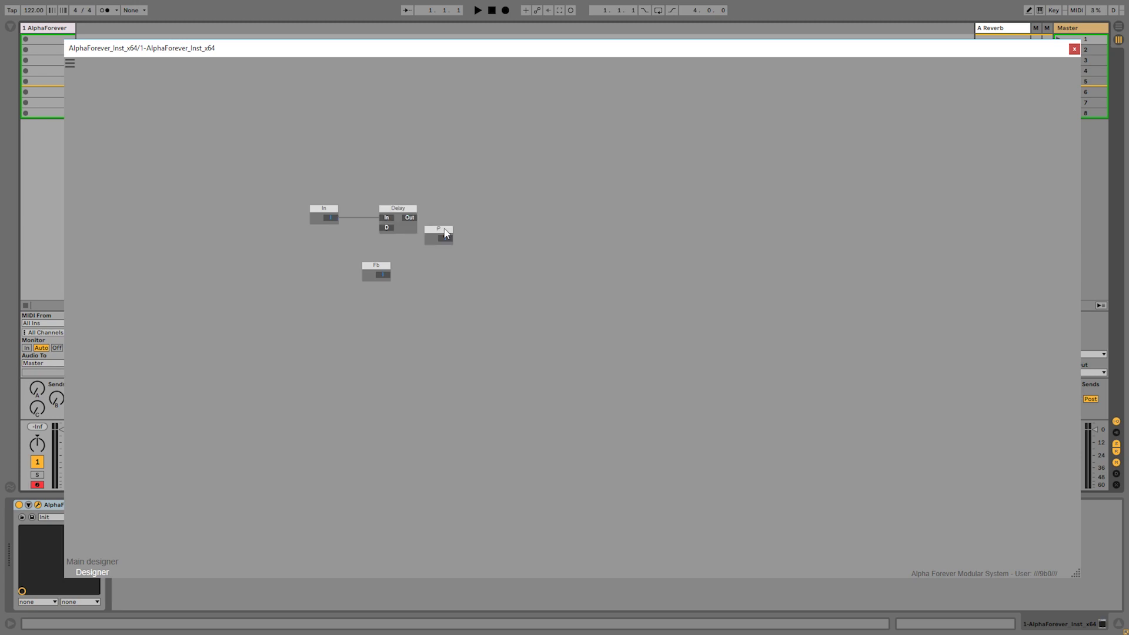
drag(418, 212, 519, 212)
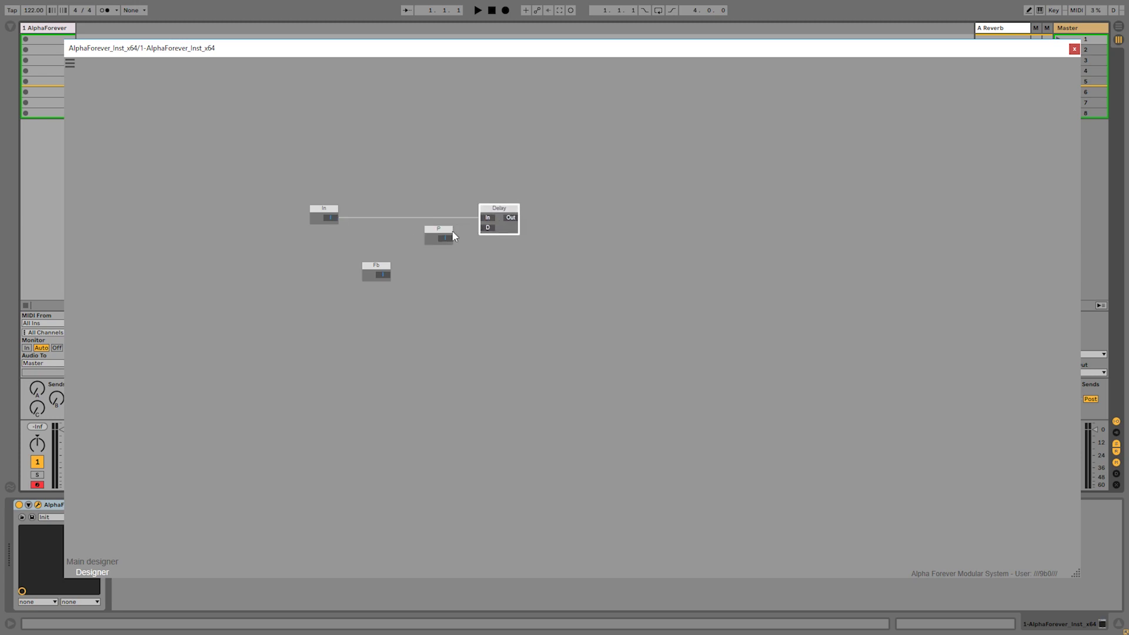
drag(445, 239, 487, 228)
drag(442, 224, 370, 219)
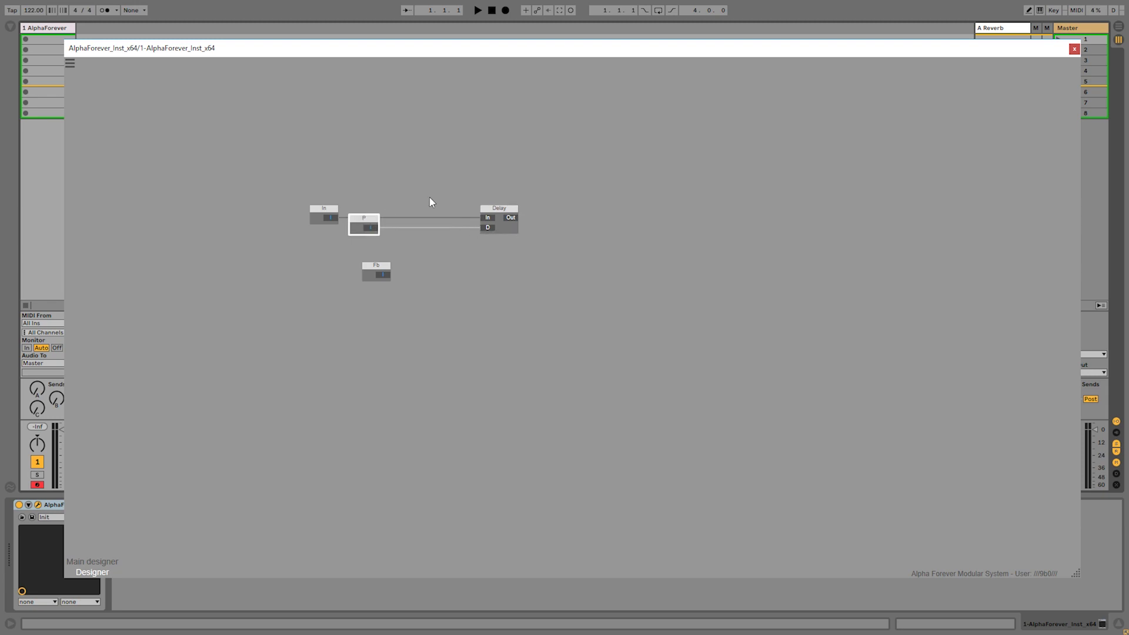
Move Delay farther from the inputs and insert a Pitch->Hz converter between P and Delay's D input.
drag(468, 185, 465, 240)
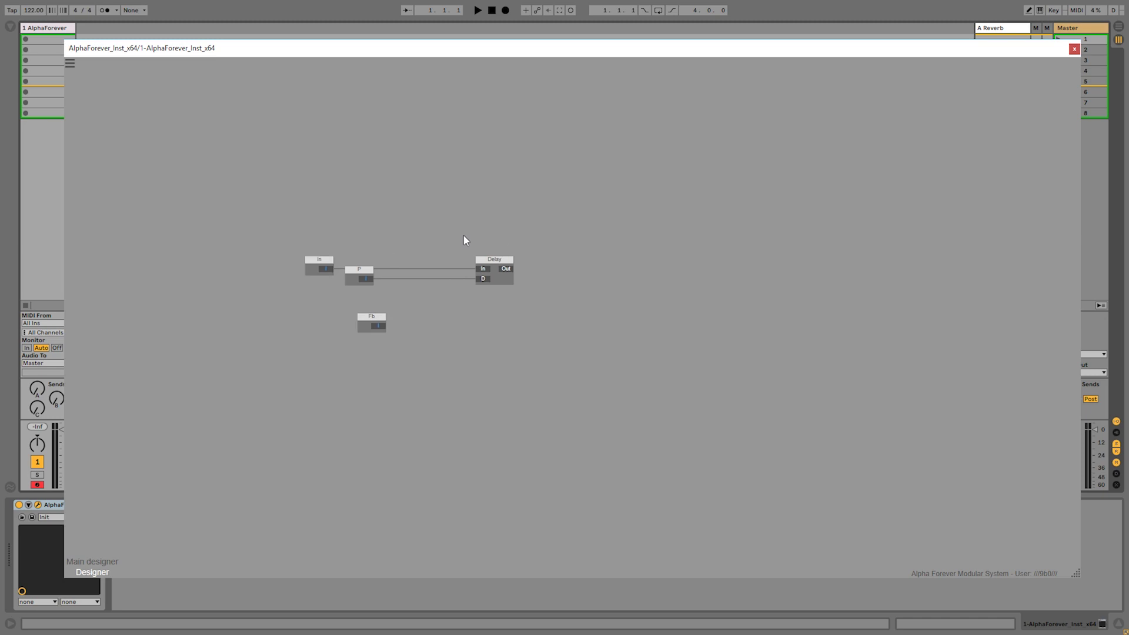
scroll(495, 230, up, 3)
drag(488, 294, 813, 295)
click(458, 376)
right_click(229, 333)
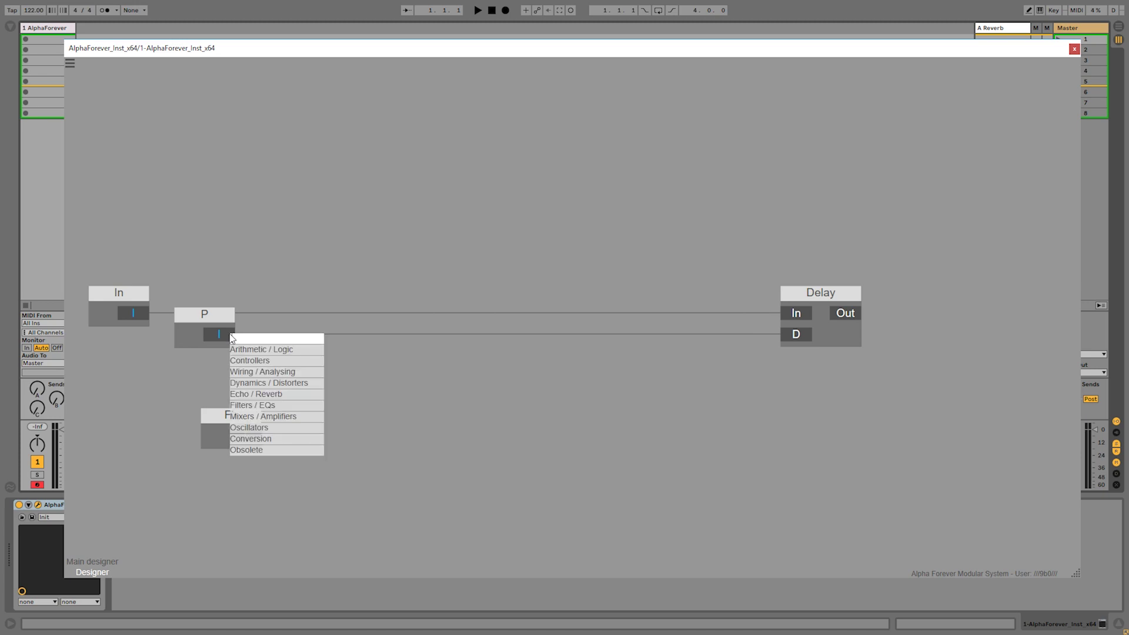
text(hz)
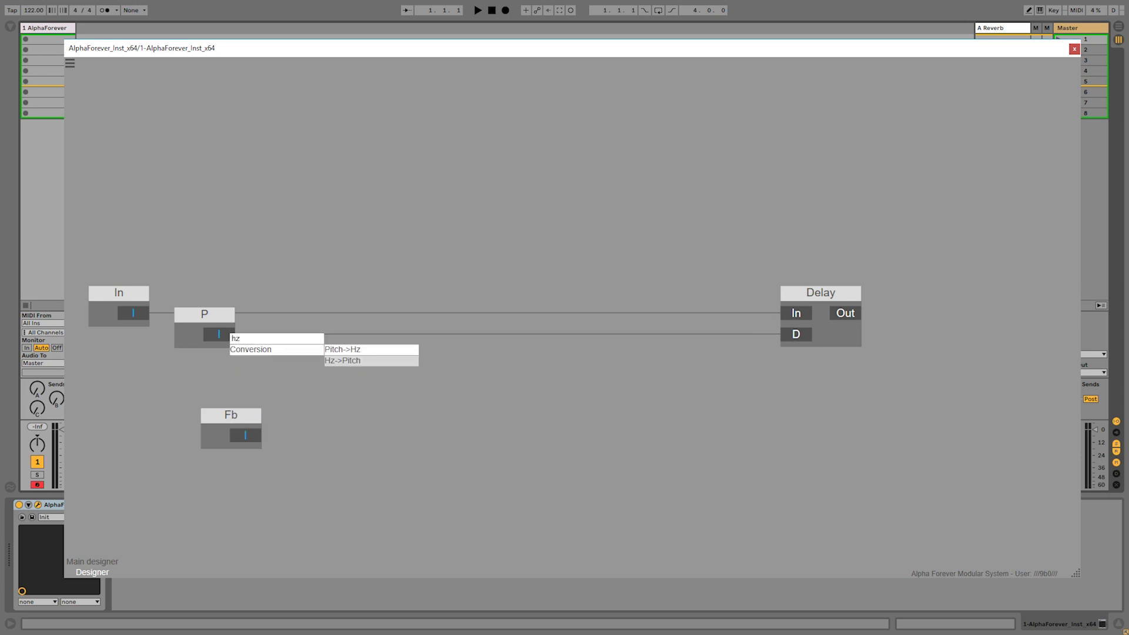
click(343, 349)
drag(364, 313, 333, 313)
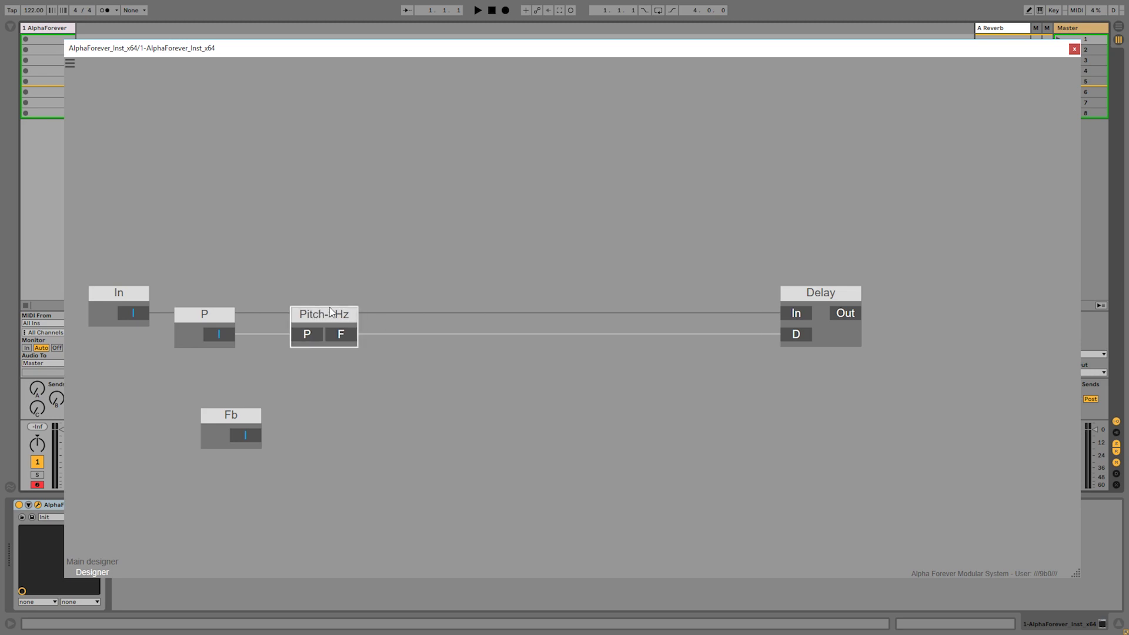
Add a Div module after Pitch->Hz and create a constant on its A input.
right_click(460, 281)
text(div)
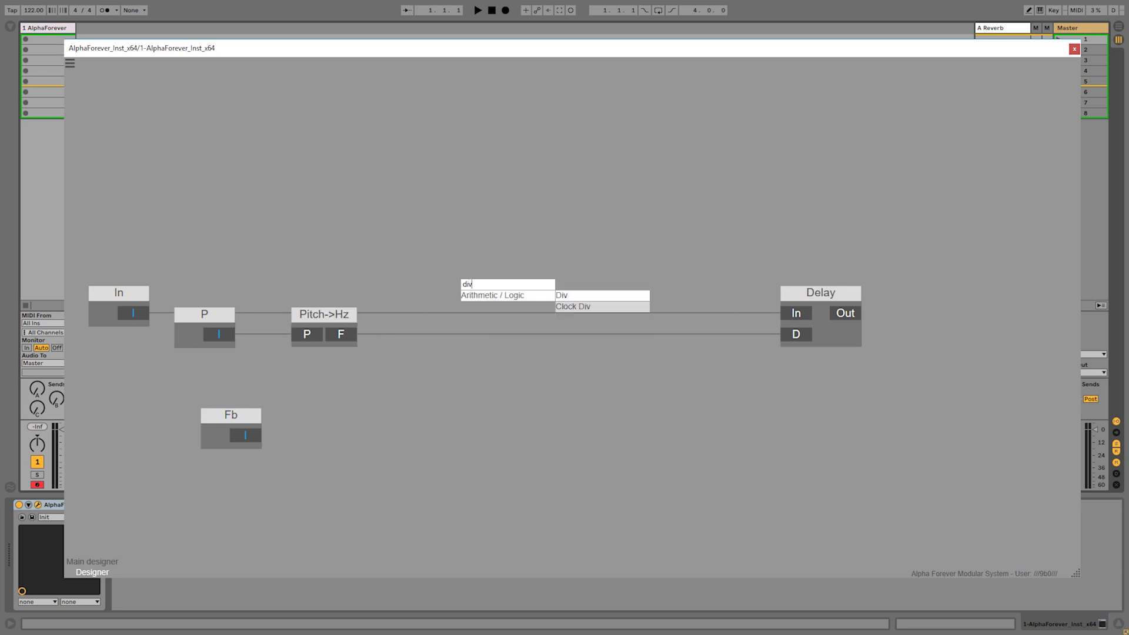
click(575, 295)
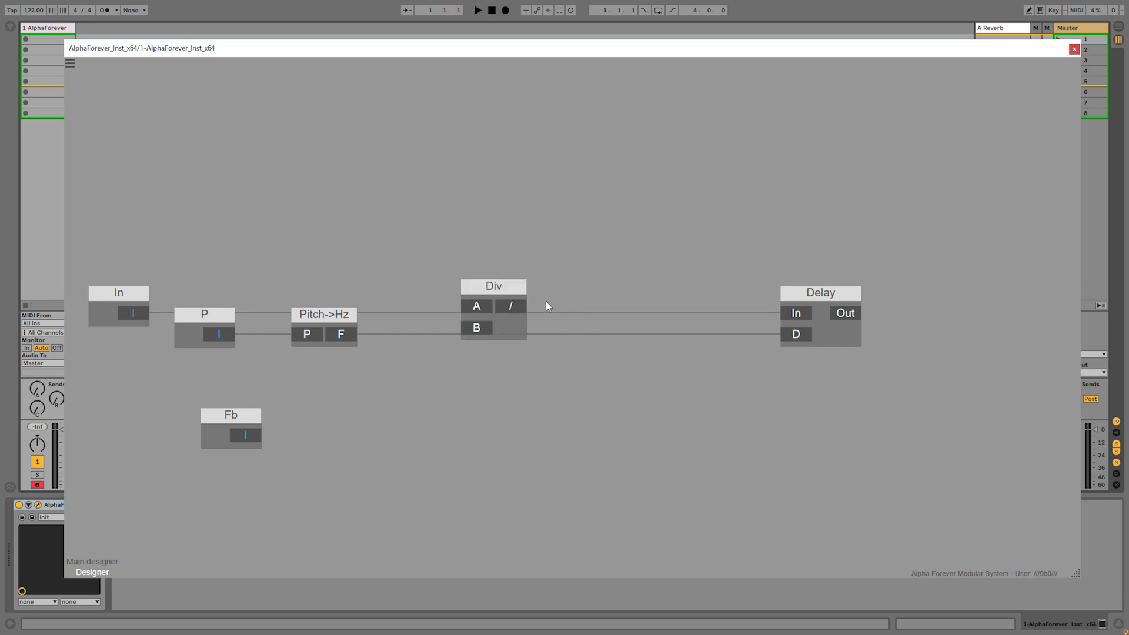
double_click(477, 308)
click(393, 289)
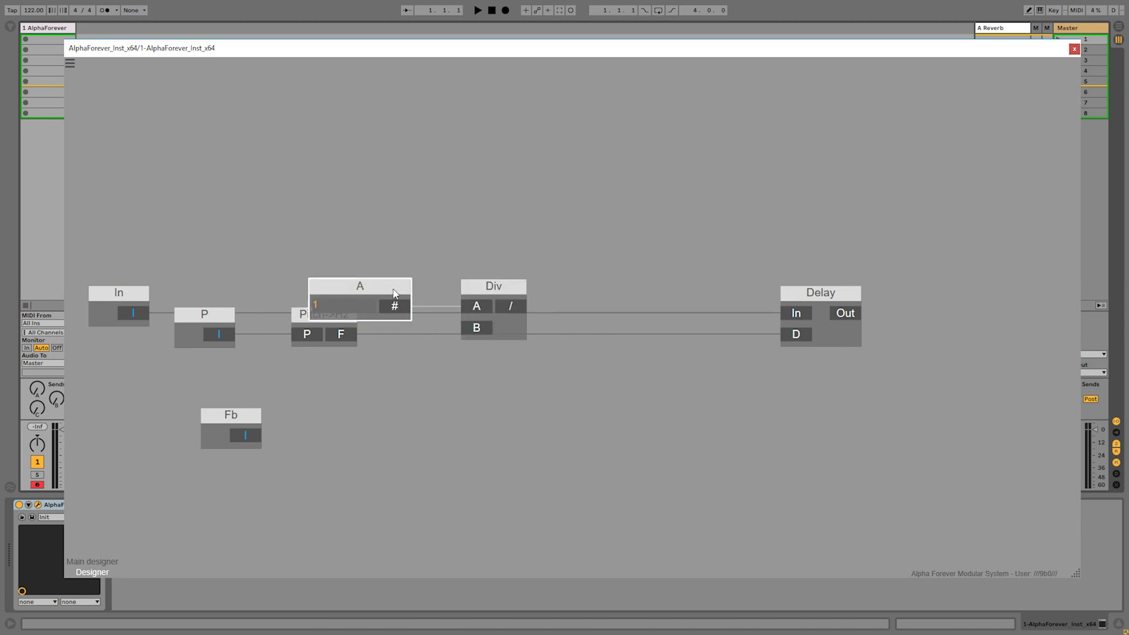
Route Pitch->Hz through Div's B input into Delay's D, and align the P, Pitch->Hz, A and Div chain with D.
shift+click(488, 297)
drag(489, 297, 560, 297)
drag(341, 334, 779, 339)
drag(648, 360, 171, 236)
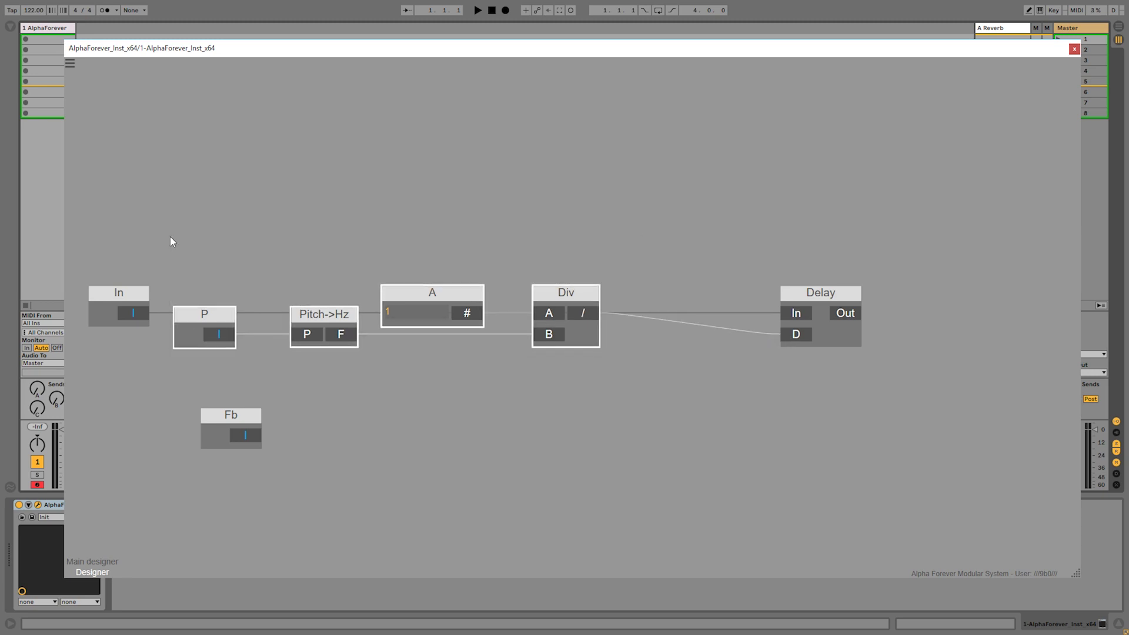
drag(576, 291, 576, 313)
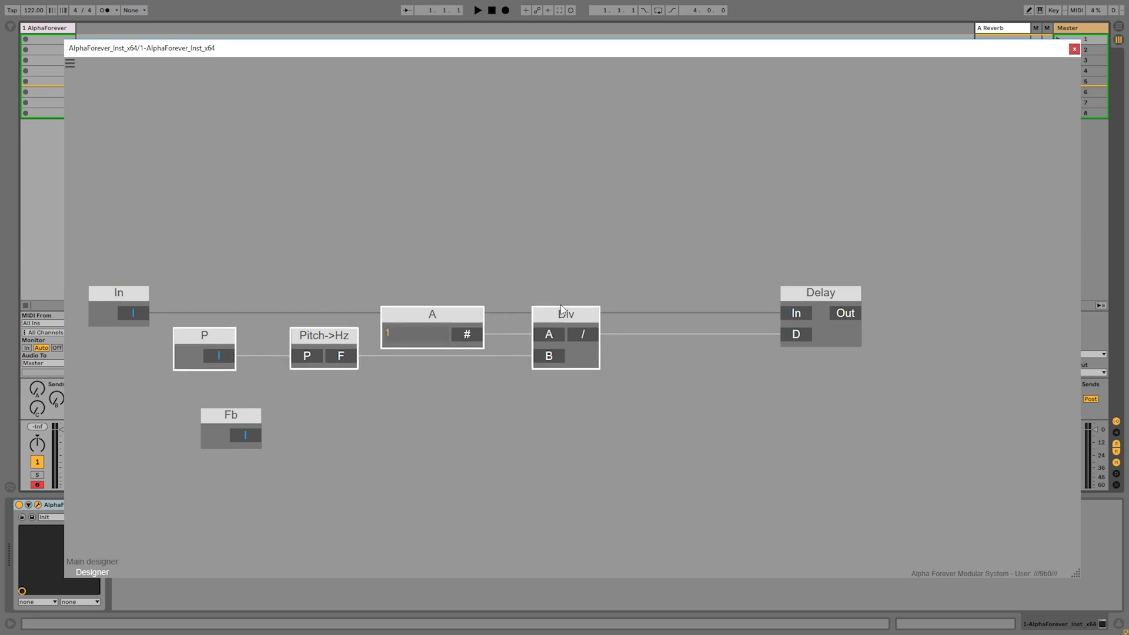
click(509, 276)
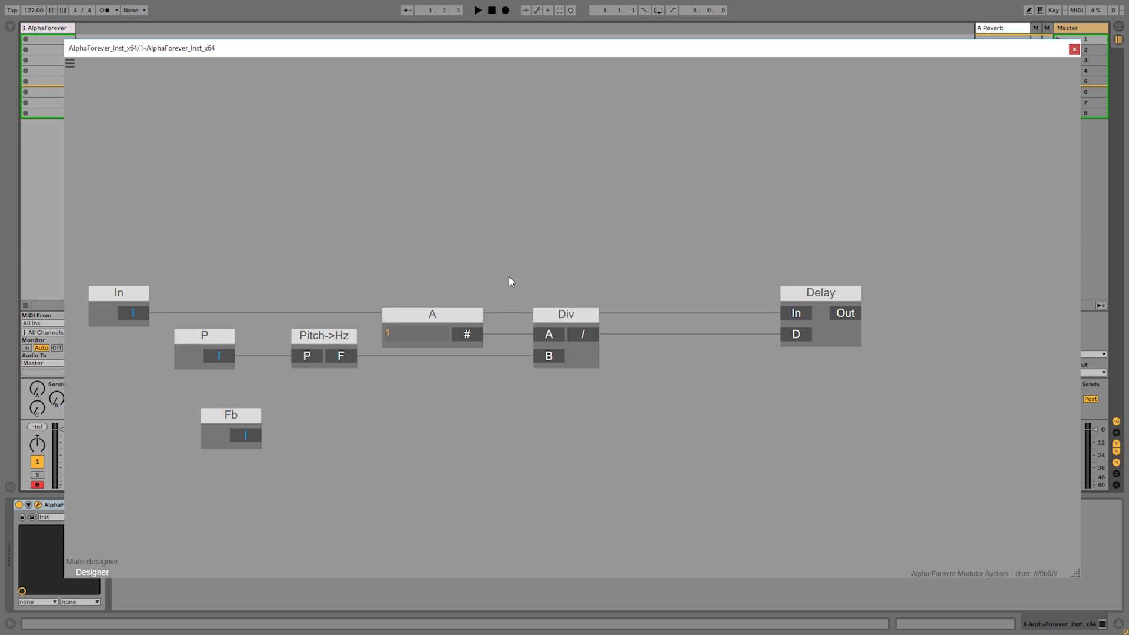
Set the constant A feeding Div to 1000.
double_click(410, 330)
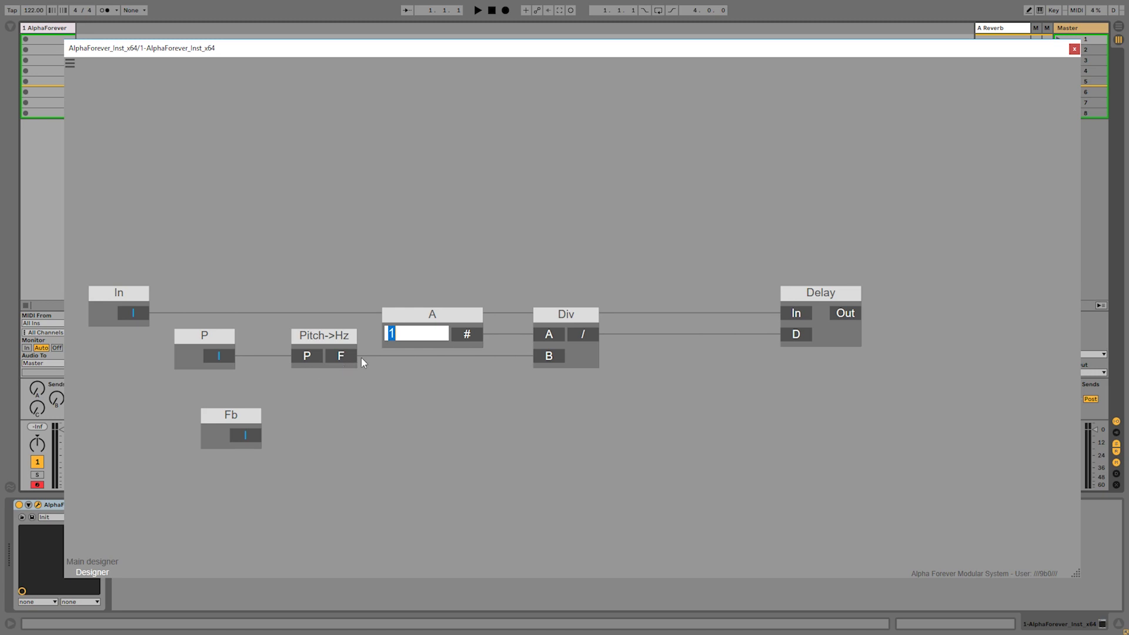
text(1000)
key(Return)
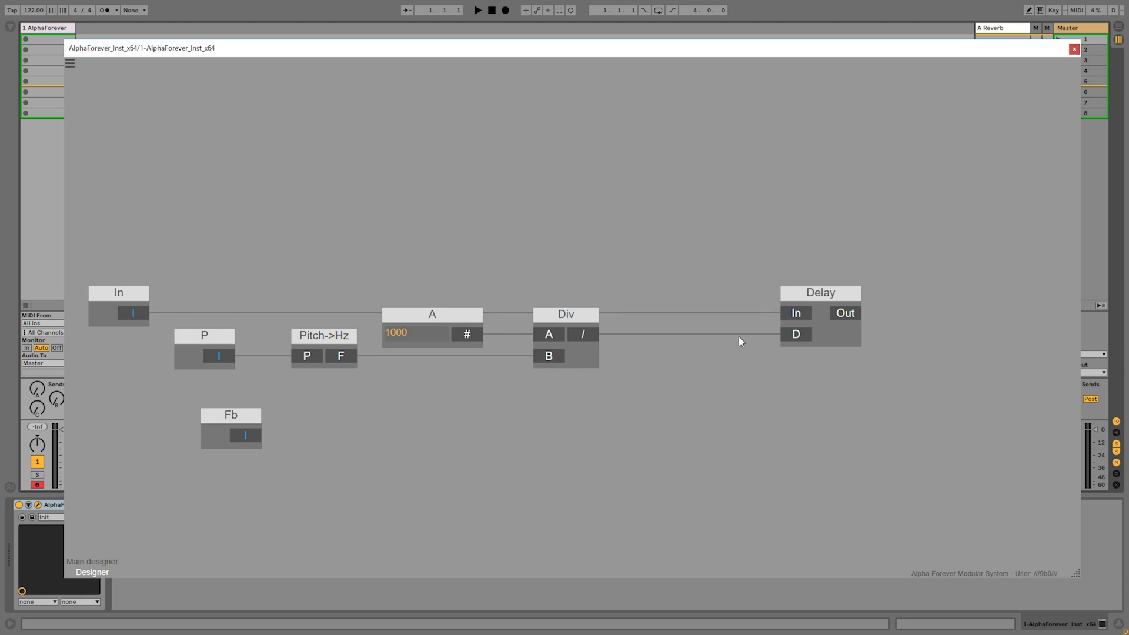
Insert an Add module between the In signal and Delay's In input, and position it between Div and Delay.
click(795, 316)
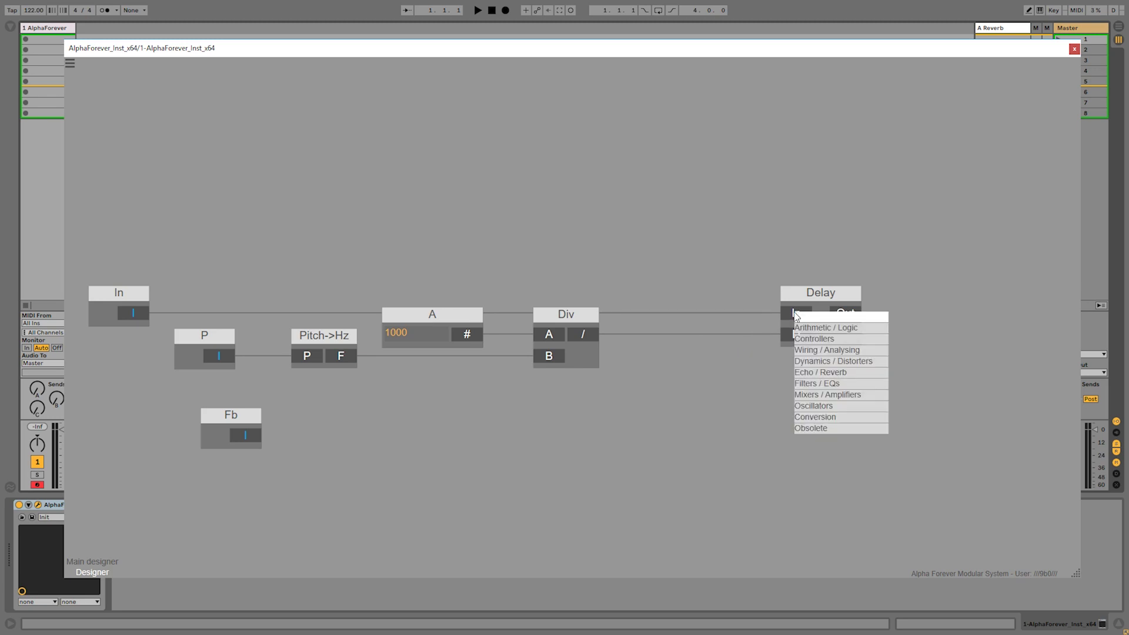
text(add)
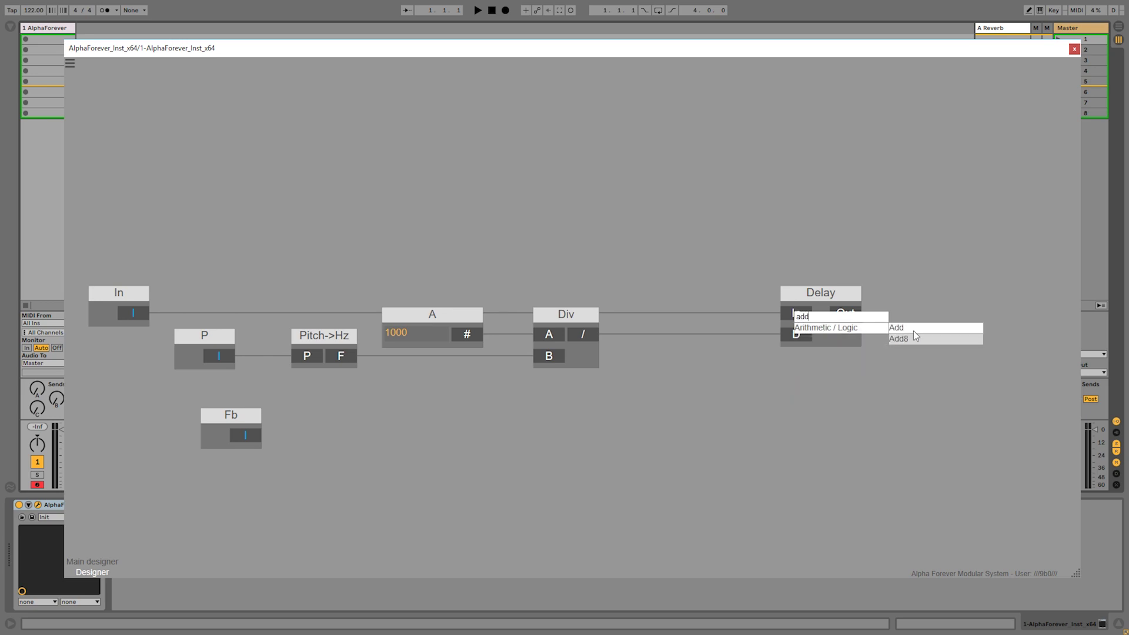
click(918, 330)
drag(683, 297, 714, 297)
click(792, 237)
drag(879, 248, 596, 207)
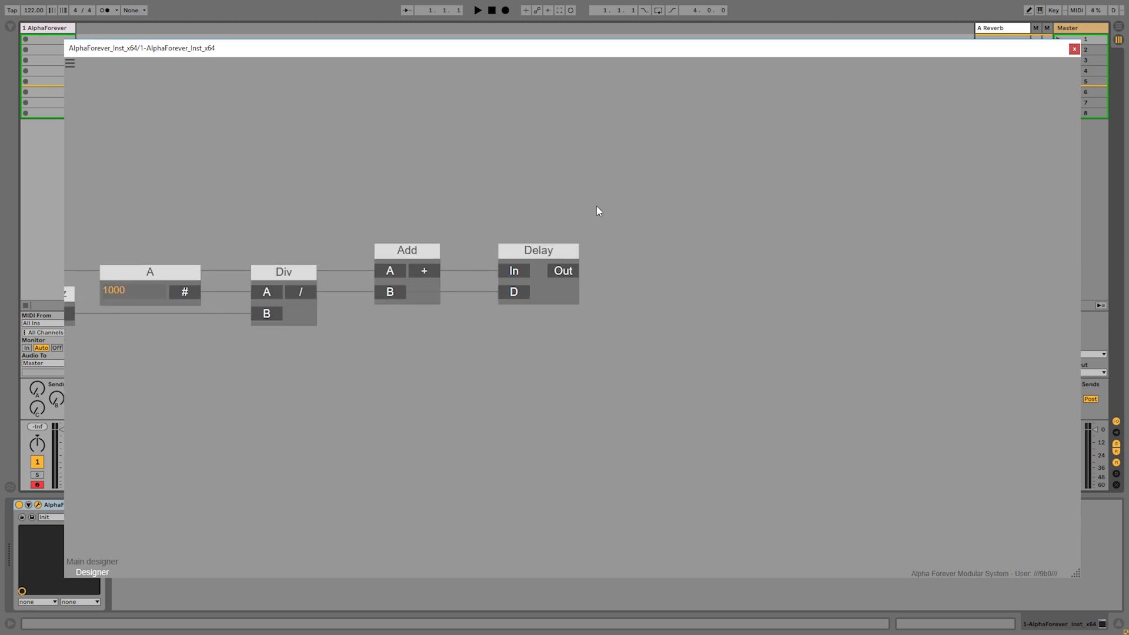
Add a Mul module on Delay's Out and wire Mul's x output back to Add's B input.
click(568, 274)
text(mul)
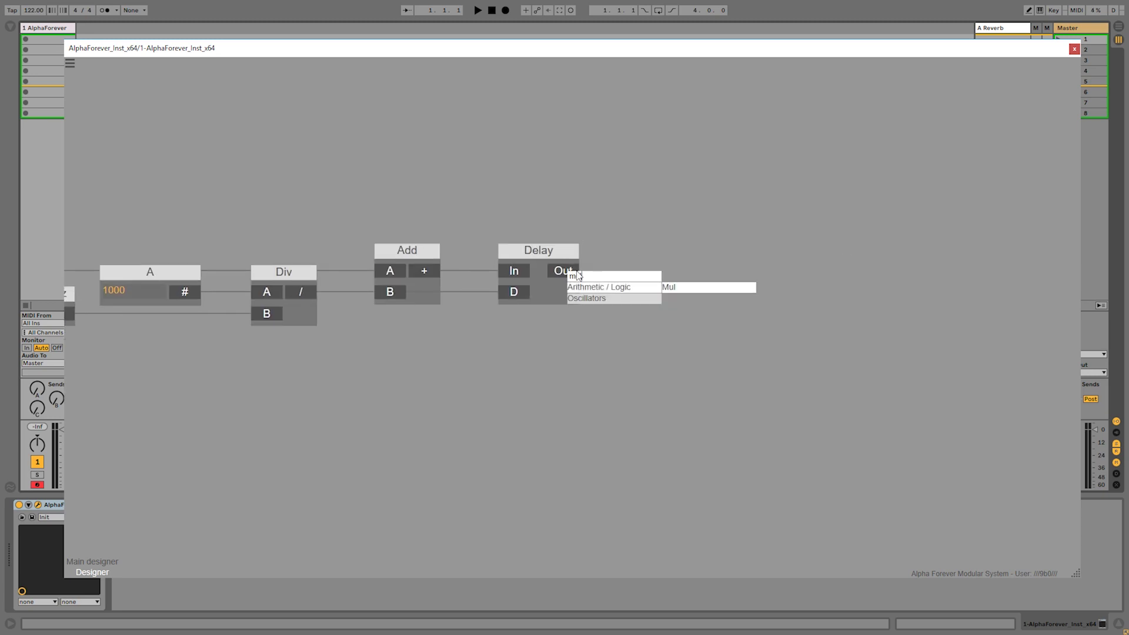
click(707, 286)
drag(744, 276, 383, 300)
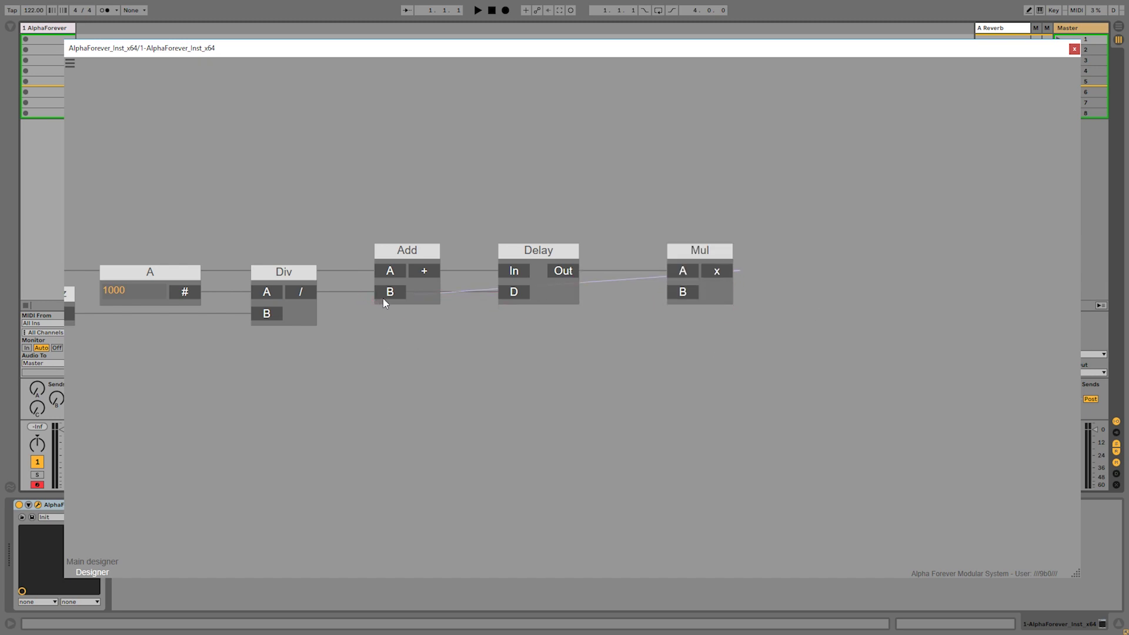
Insert a Con module into the feedback wire to Add's B and place it just past Mul.
right_click(383, 296)
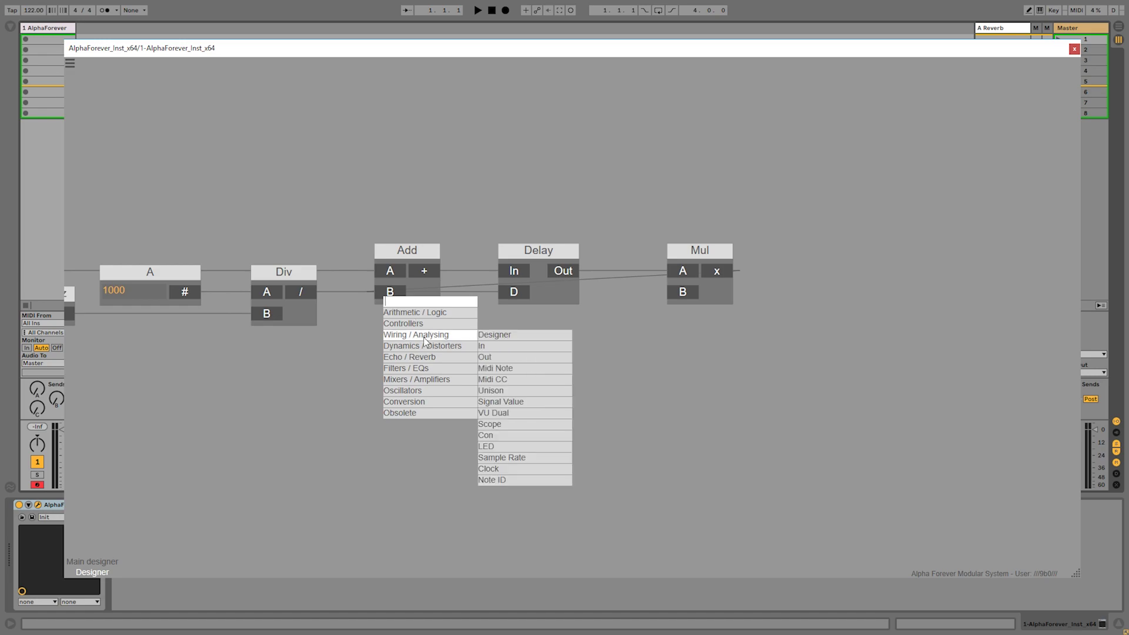
mouse_move(467, 335)
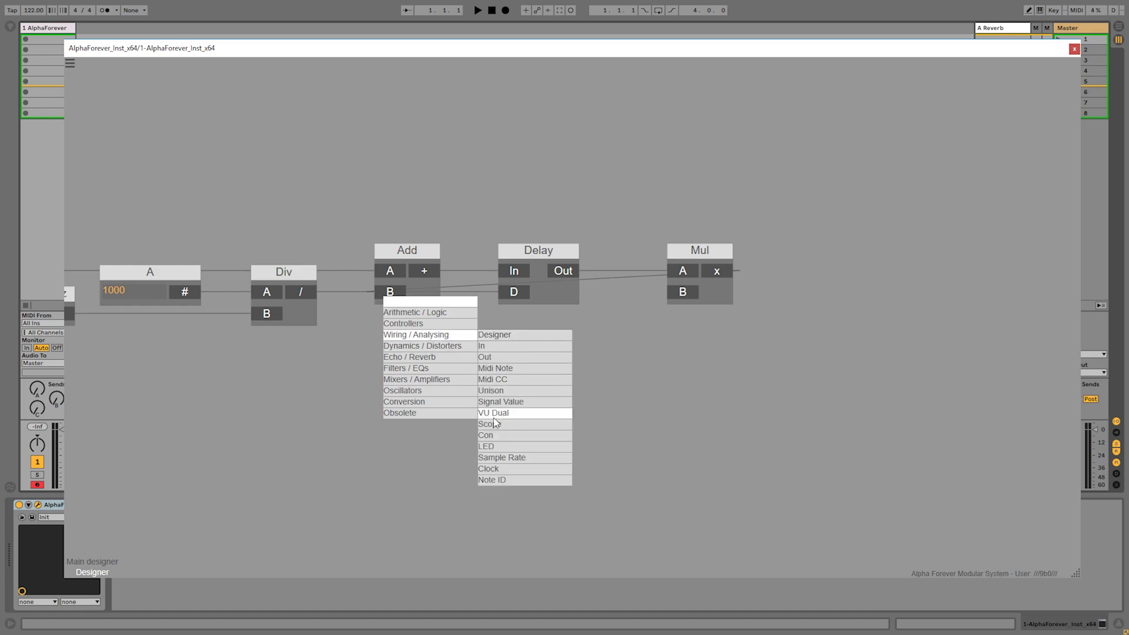
click(492, 436)
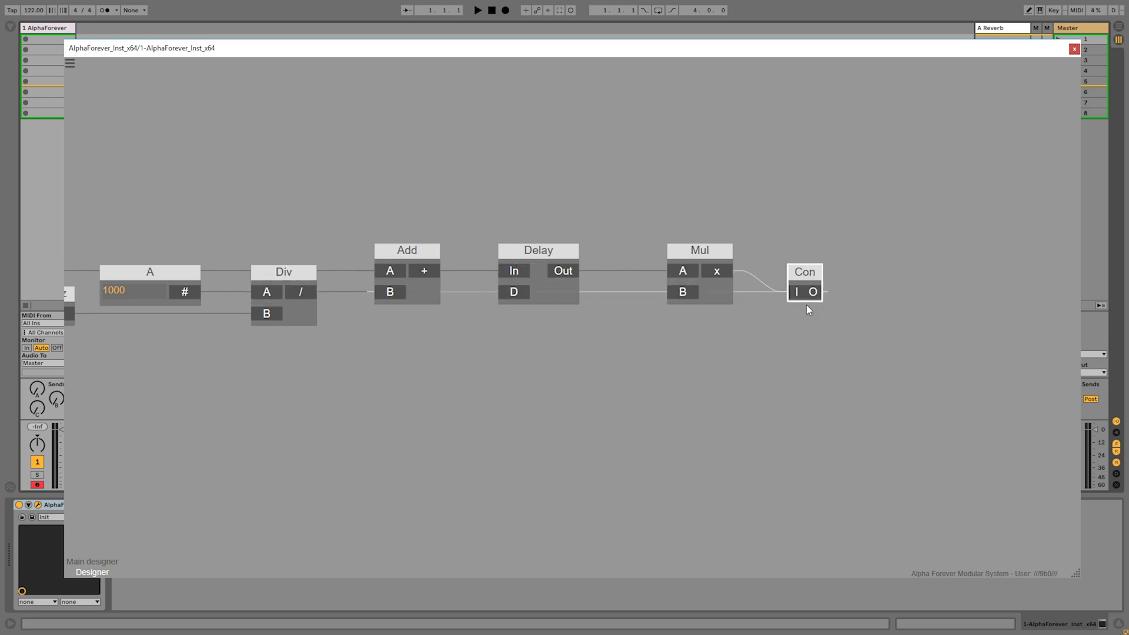
click(770, 181)
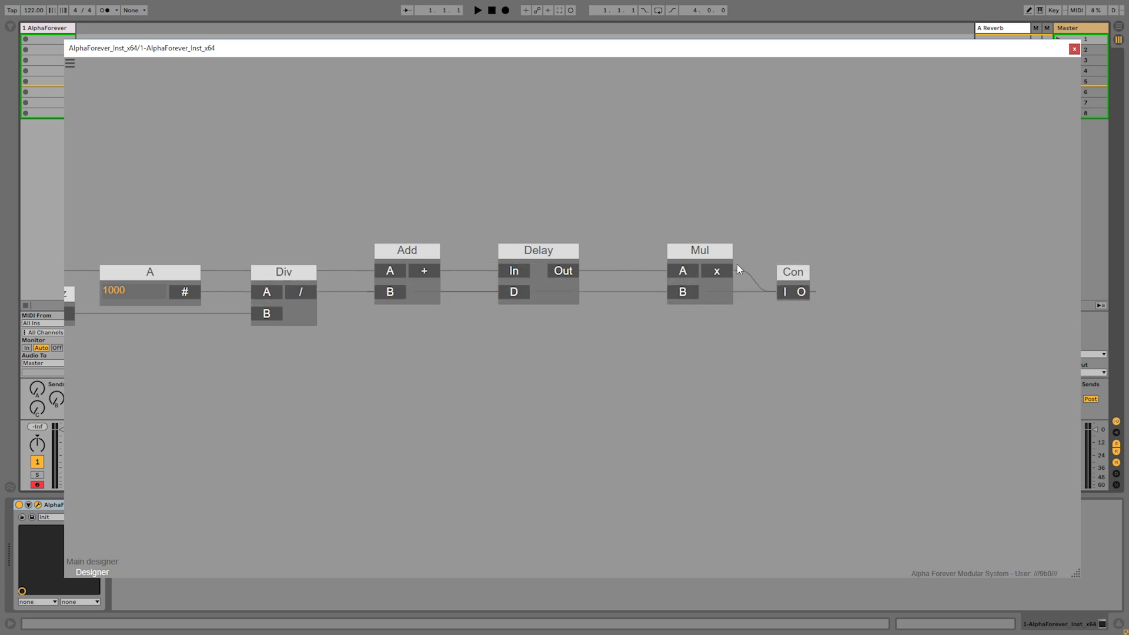
Create an output from Mul's x above Con, and connect Fb to Mul's B, placing Fb between Delay and Mul.
double_click(724, 269)
drag(807, 259, 805, 200)
drag(581, 366, 850, 358)
drag(956, 288, 898, 267)
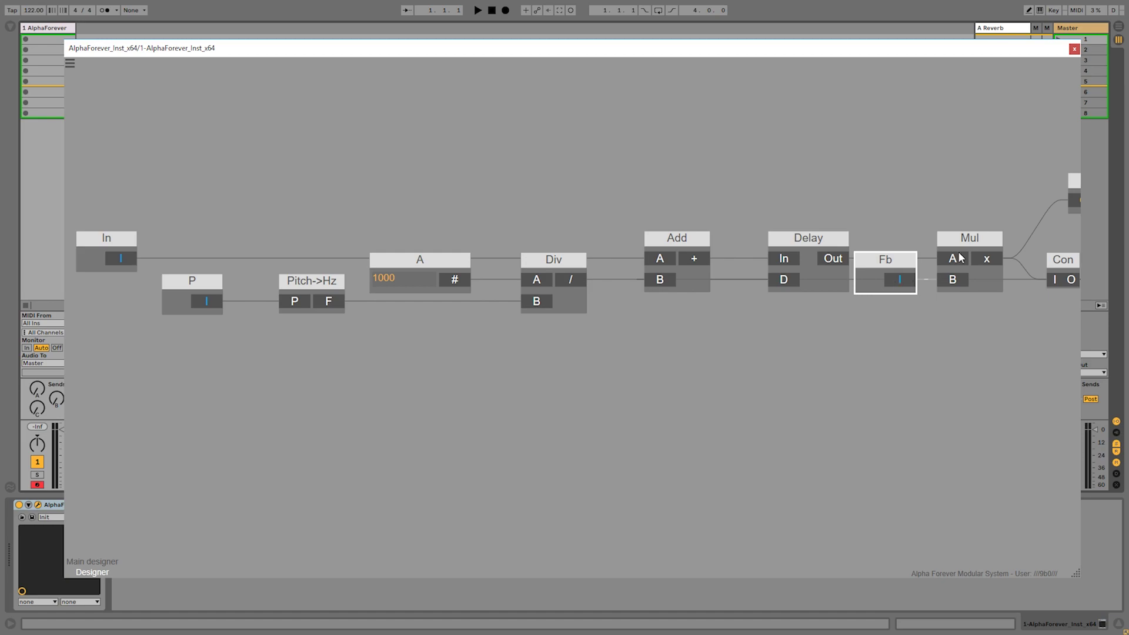
Shift Fb, Mul, the x output and Con together well away from Delay to free space after it.
drag(932, 195, 607, 245)
drag(864, 203, 511, 414)
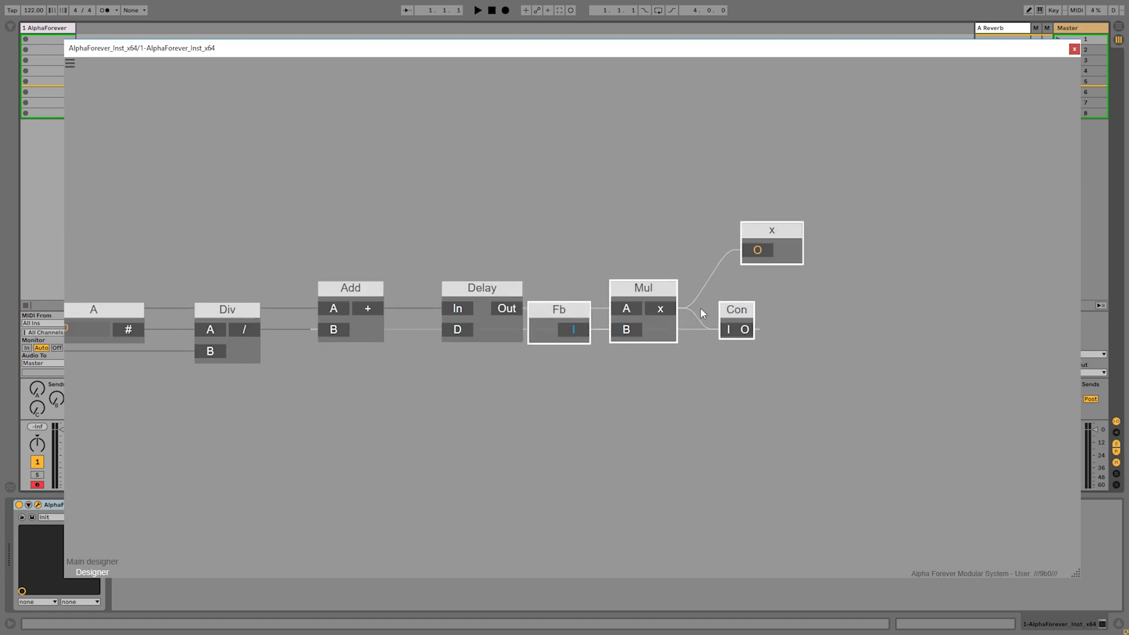
drag(659, 290, 898, 290)
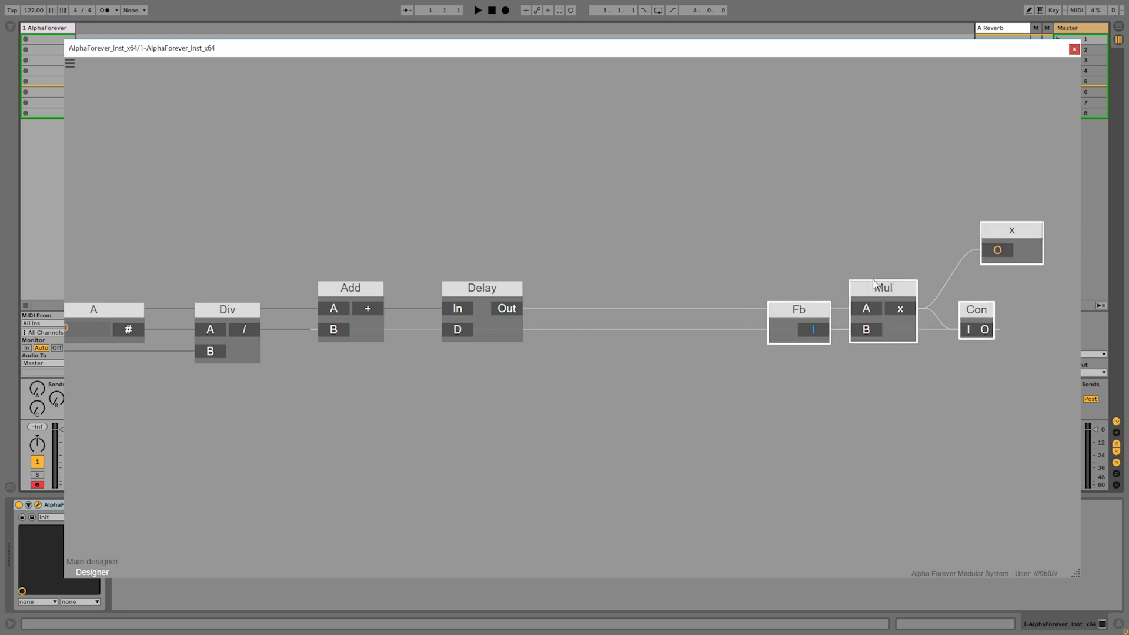
click(589, 289)
Insert a Filter 1P module between Delay's Out and Mul's A, and centre it in the gap before Fb.
right_click(516, 311)
text(filter)
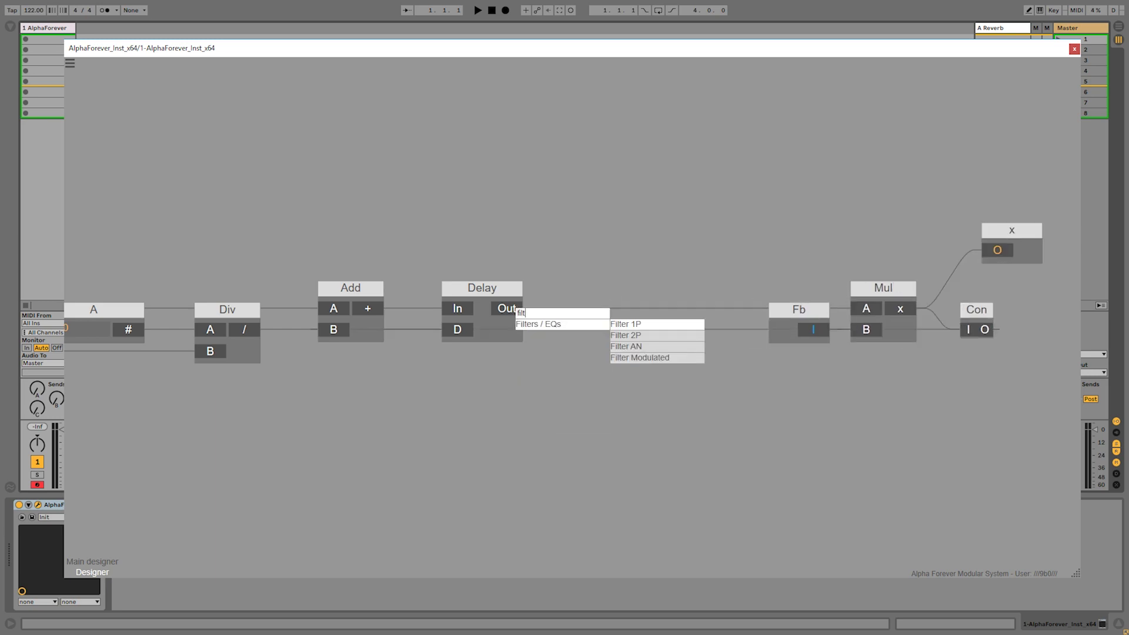
click(621, 325)
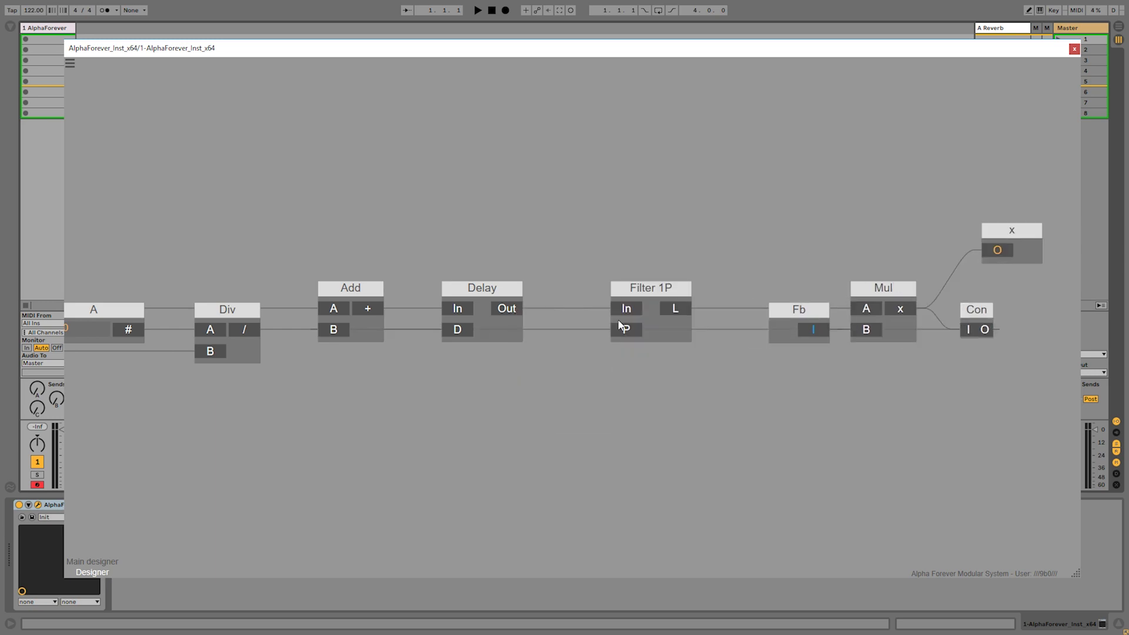
drag(660, 285, 695, 285)
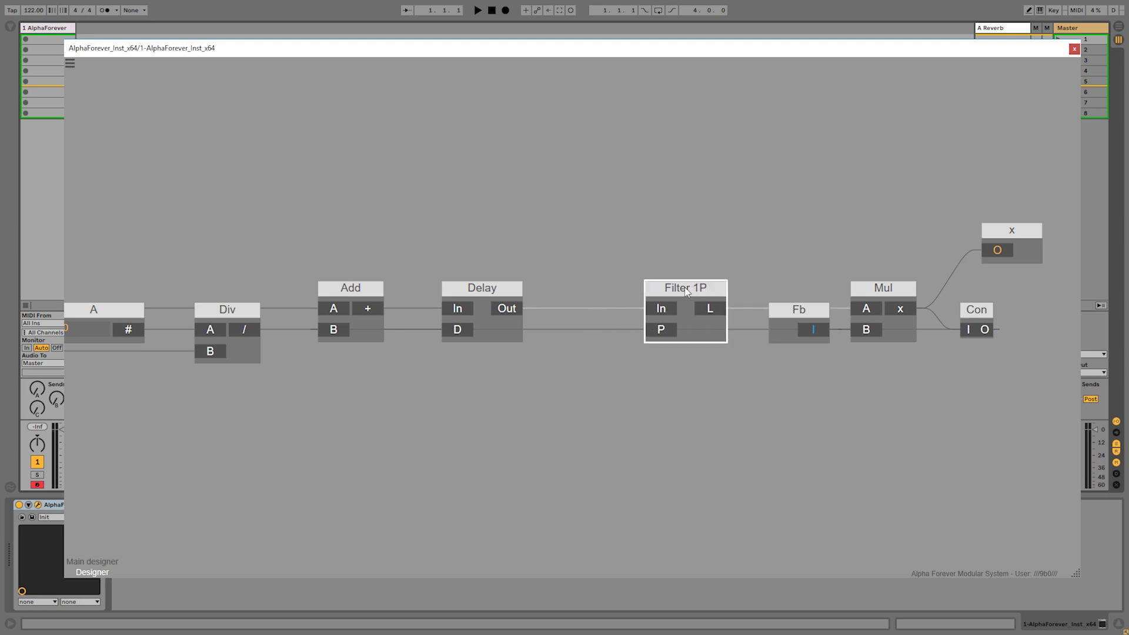
Create an input for Filter 1P's P, place it between Delay and the filter, and name it Dmp.
drag(662, 225, 654, 245)
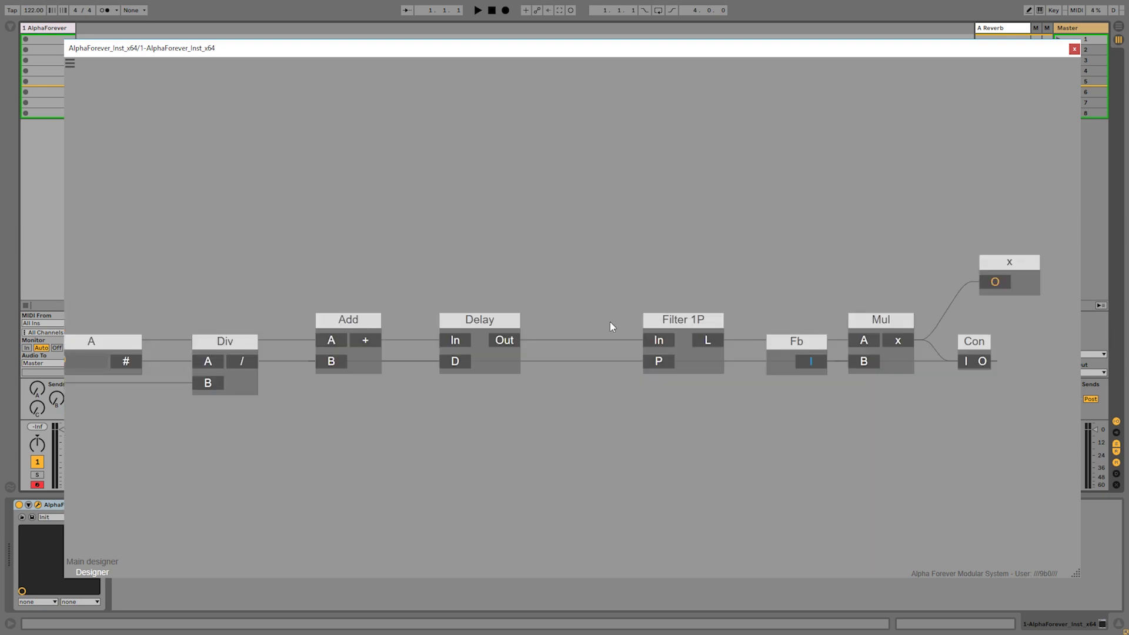
click(652, 362)
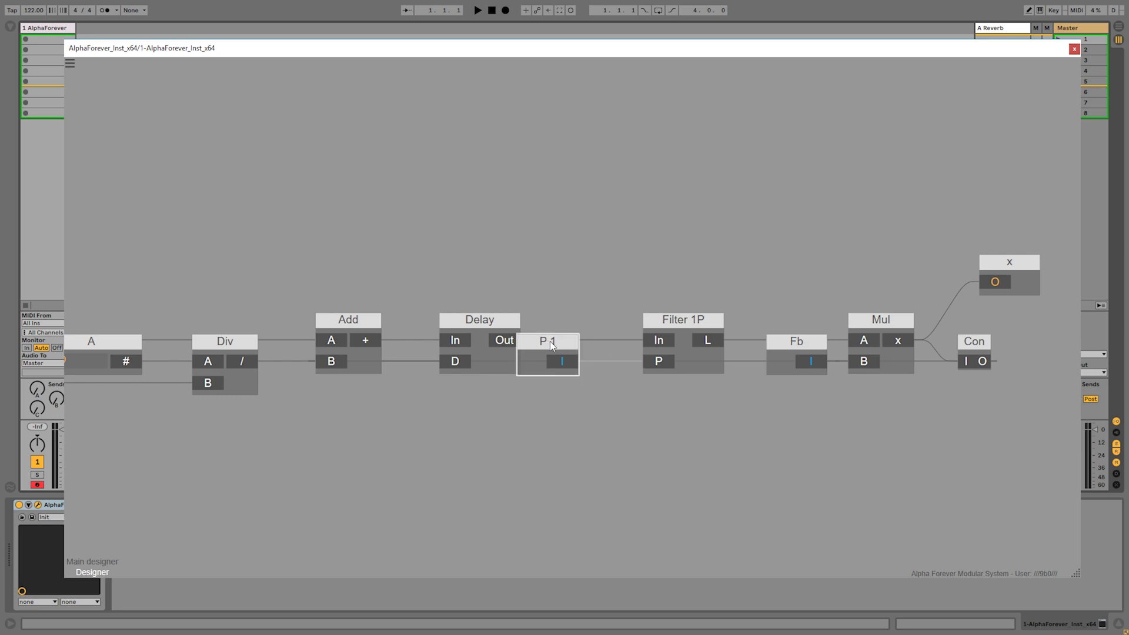
drag(547, 341, 586, 341)
double_click(586, 341)
text(Dmp)
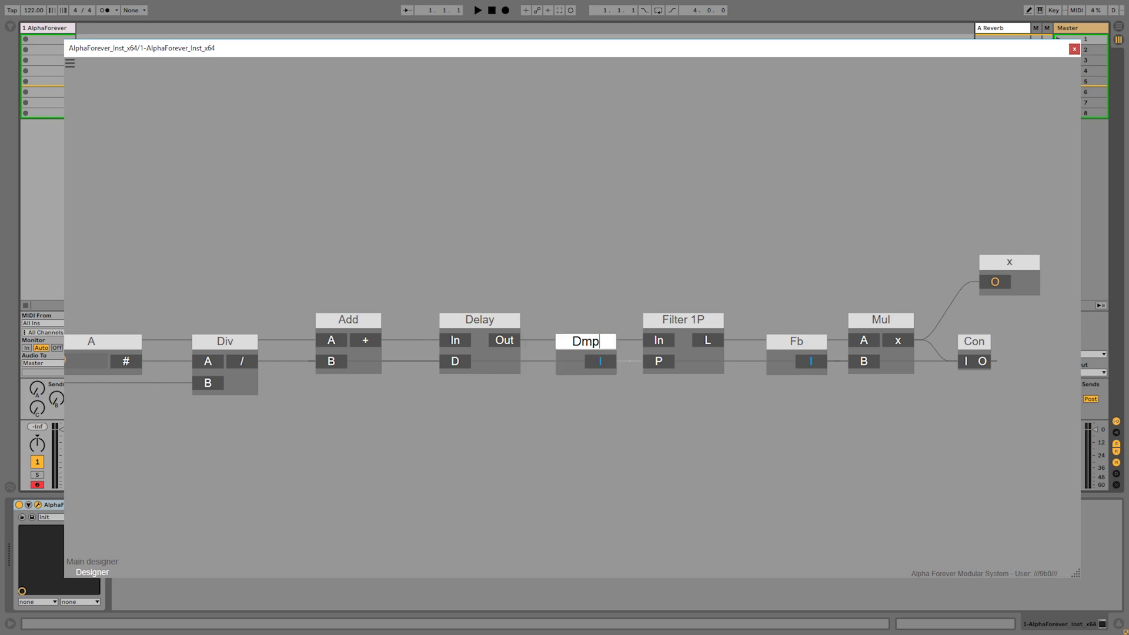
Return to the Main designer, place the Designer module on the signal wire after Mul, and rename it String.
double_click(467, 234)
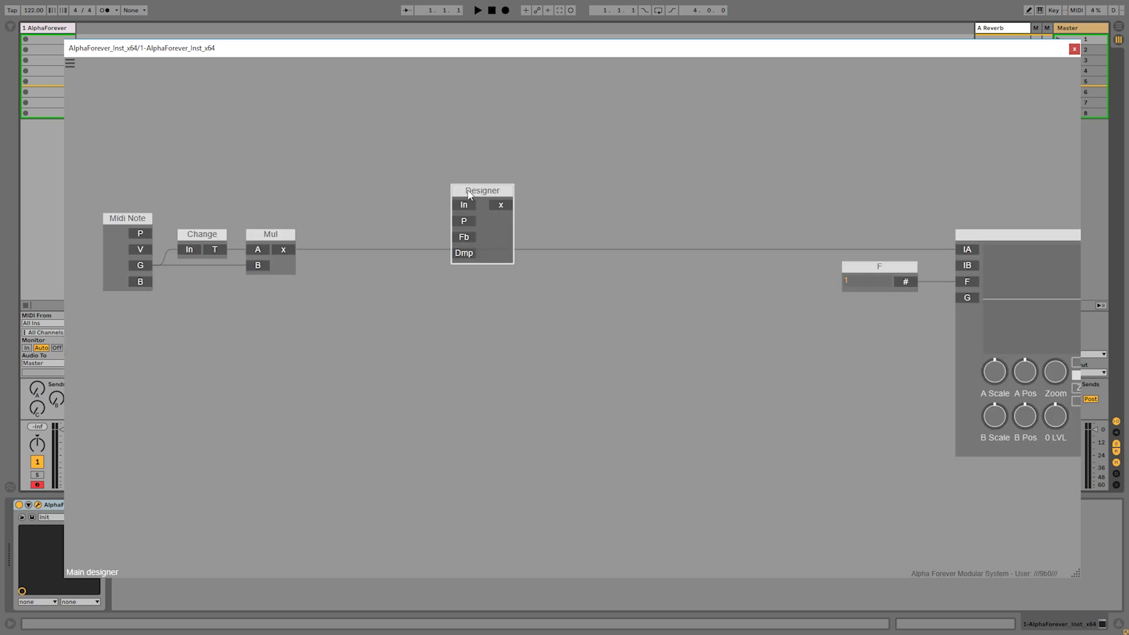
drag(467, 190, 479, 229)
double_click(480, 231)
text(String)
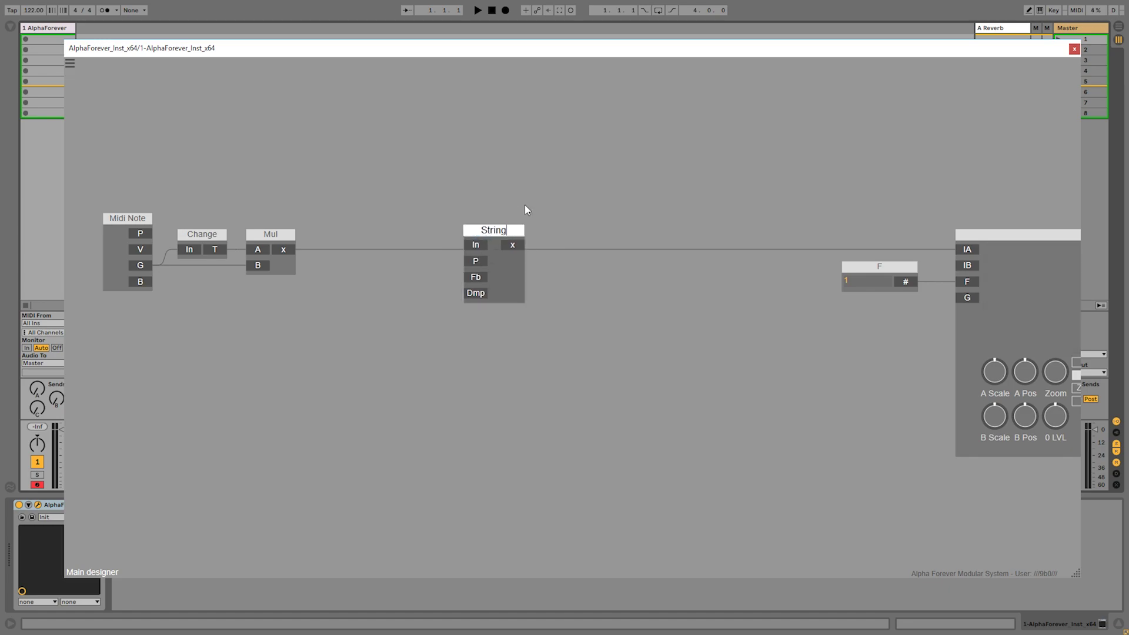
key(Return)
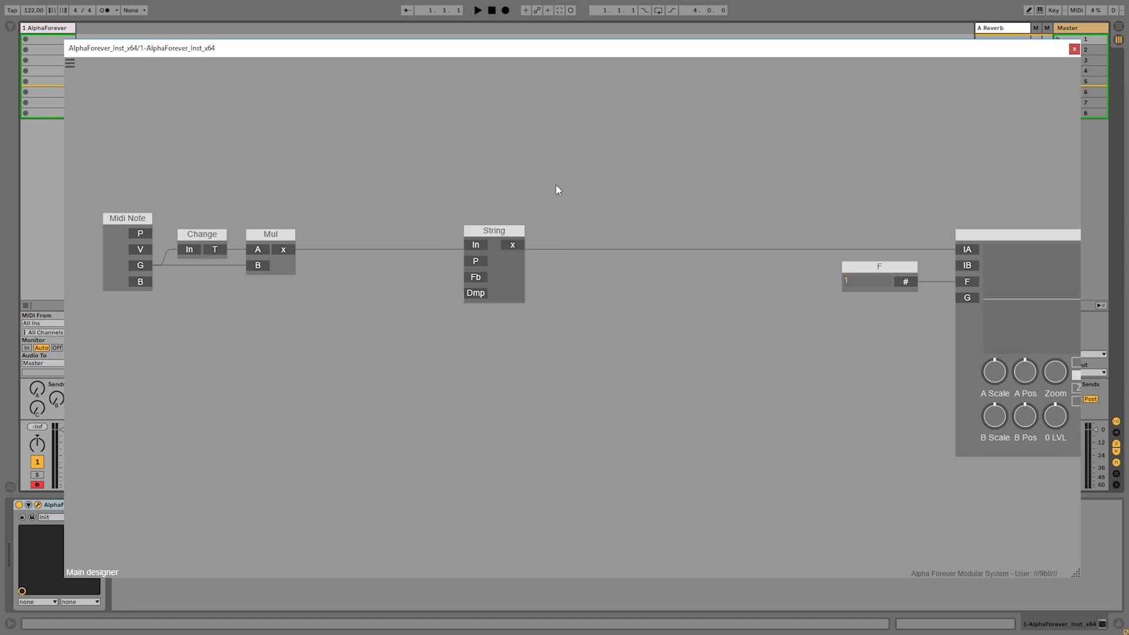
Align String with its incoming wire, and connect Mul's x to Scope's IB and Midi Note's P to String's P.
drag(282, 251, 965, 252)
double_click(472, 246)
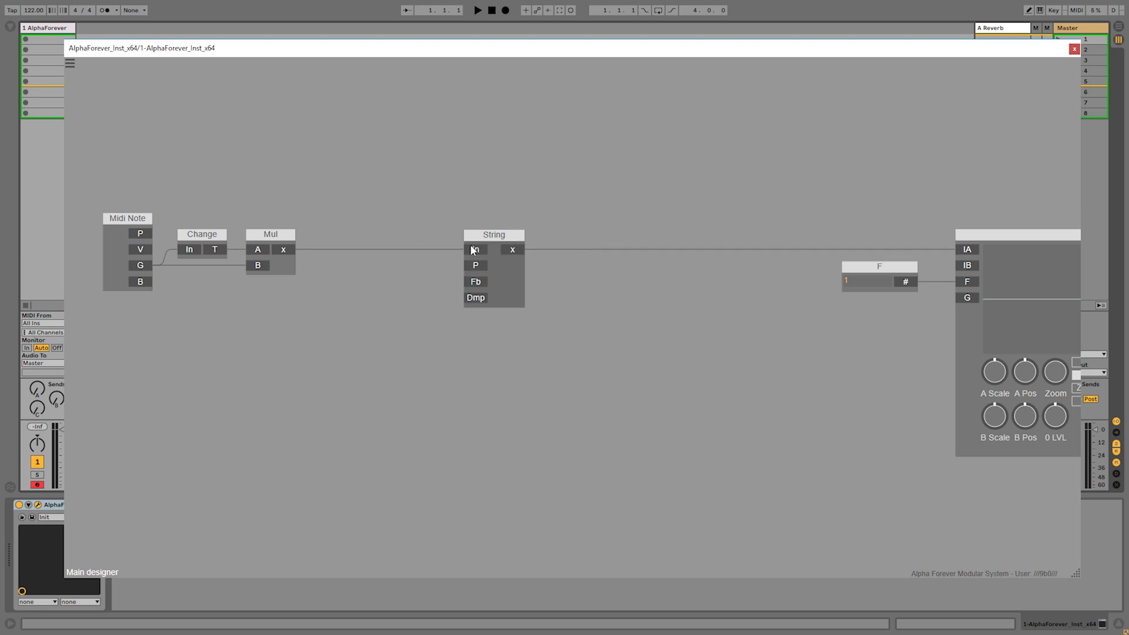
drag(287, 253, 973, 268)
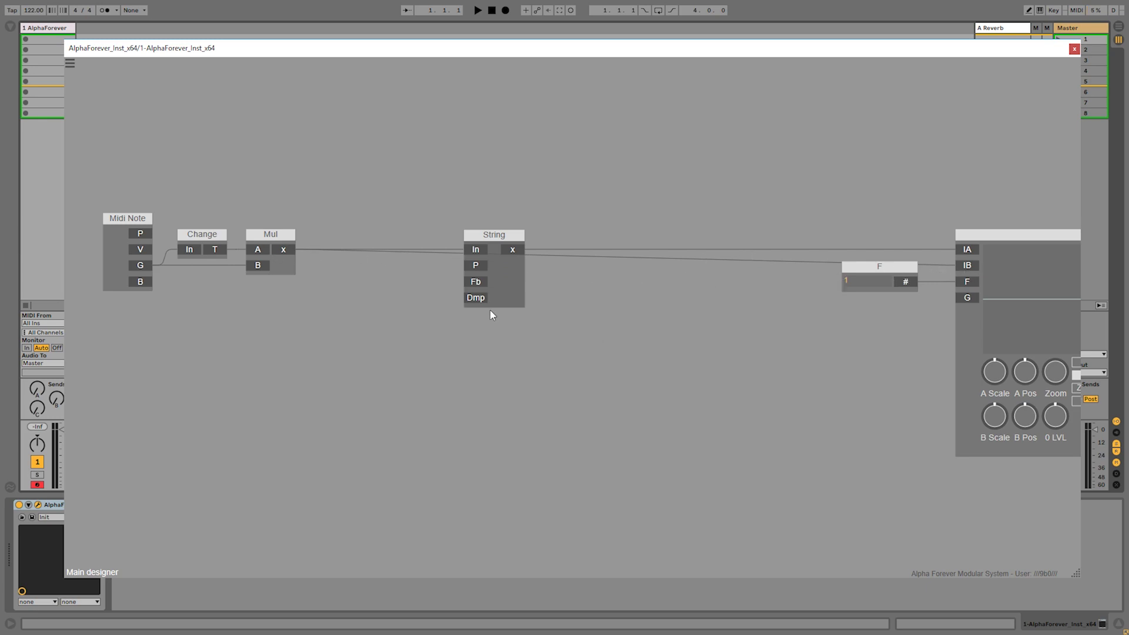
drag(397, 277, 371, 278)
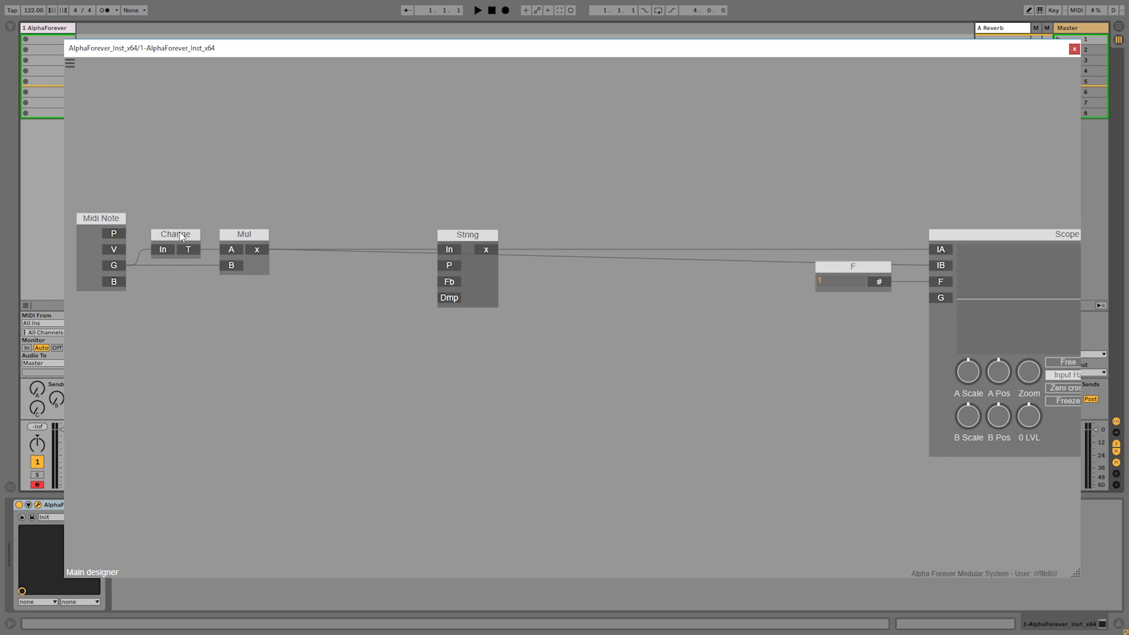
drag(113, 233, 449, 267)
Add knobs to String's Fb and Dmp inputs and move the Fb knob beside the Dmp knob.
double_click(449, 282)
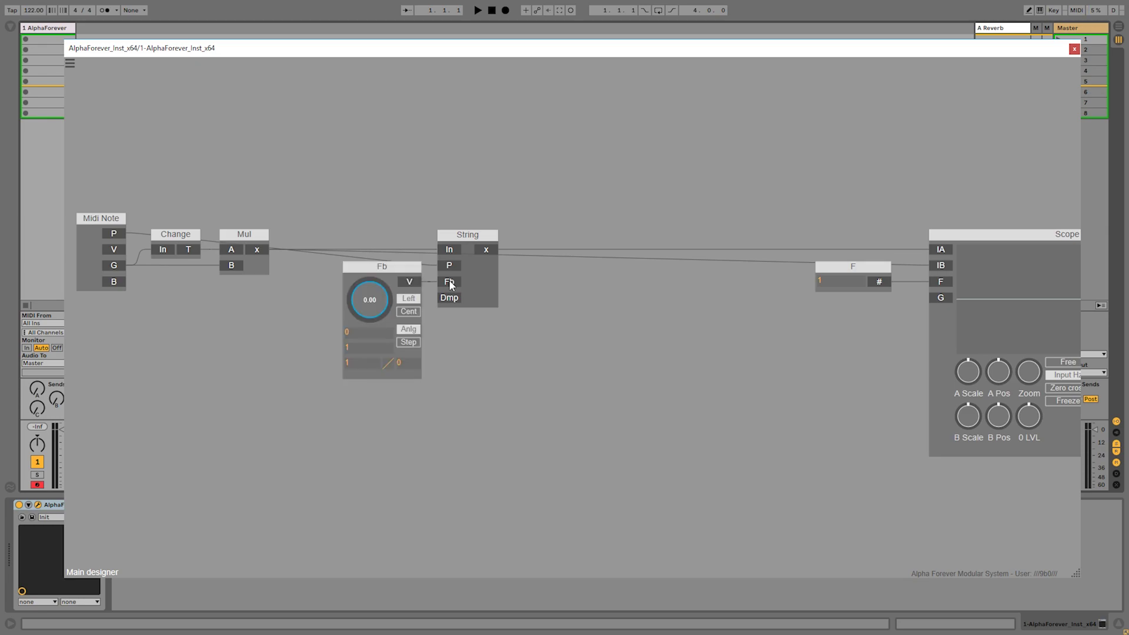
double_click(449, 297)
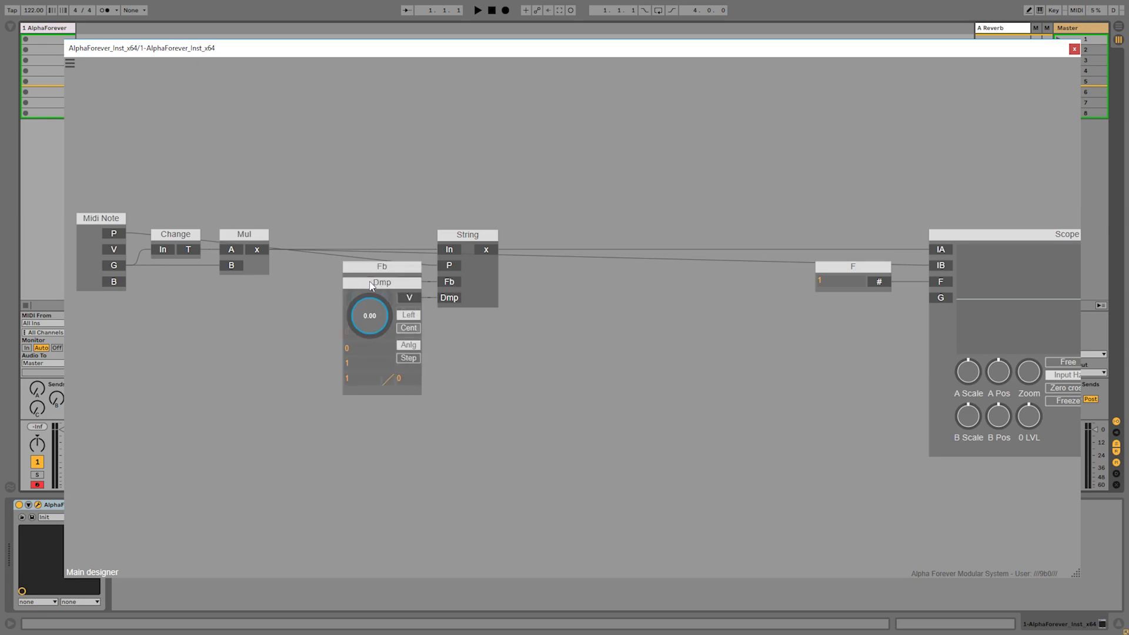
drag(387, 263, 306, 264)
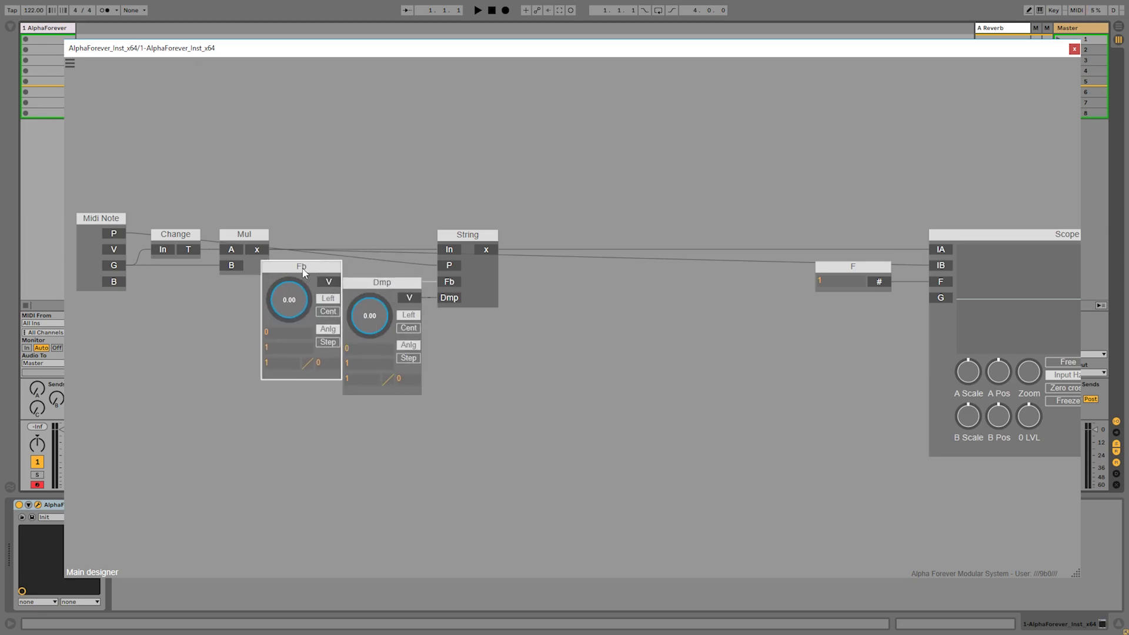
click(368, 228)
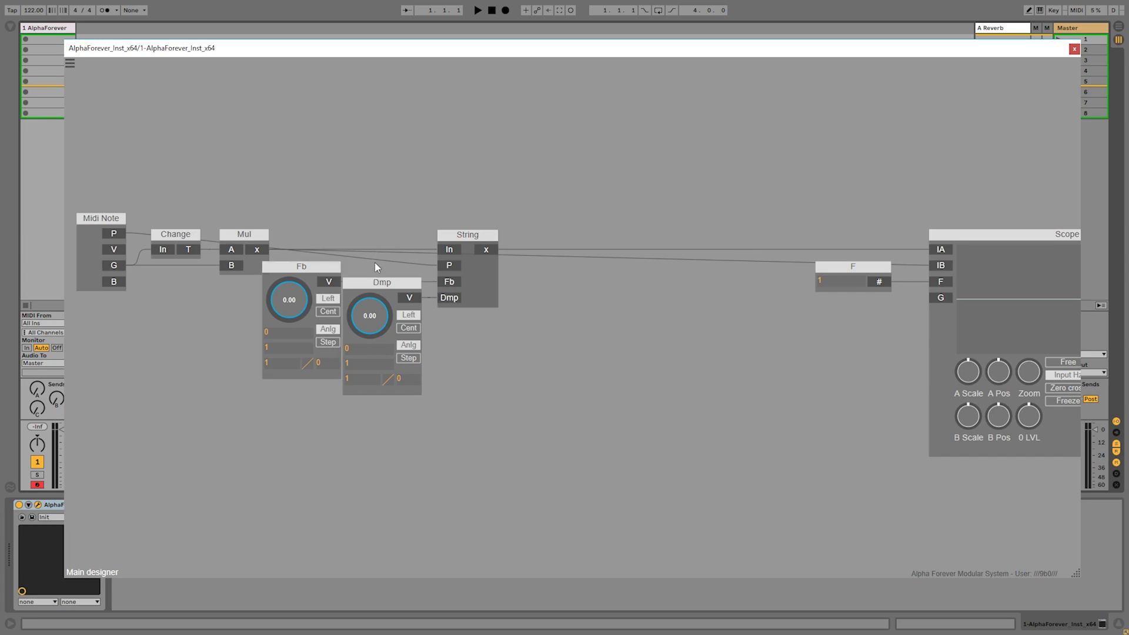
Set the Fb knob's minimum to 0.9 and the Dmp knob's maximum to 128.
double_click(276, 332)
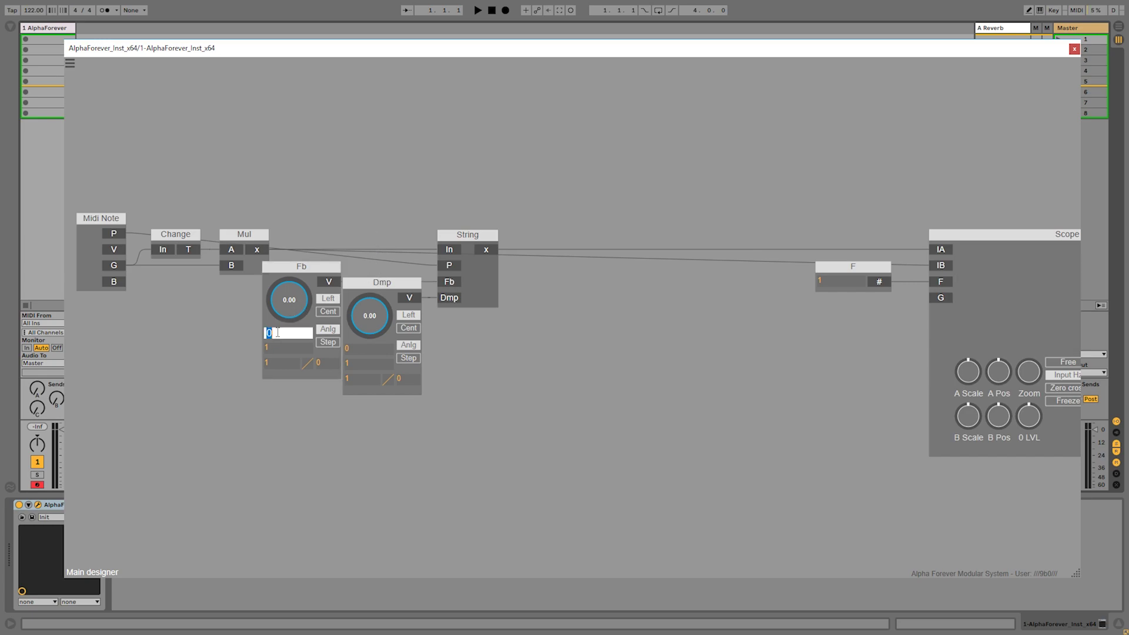
text(0.9)
key(Return)
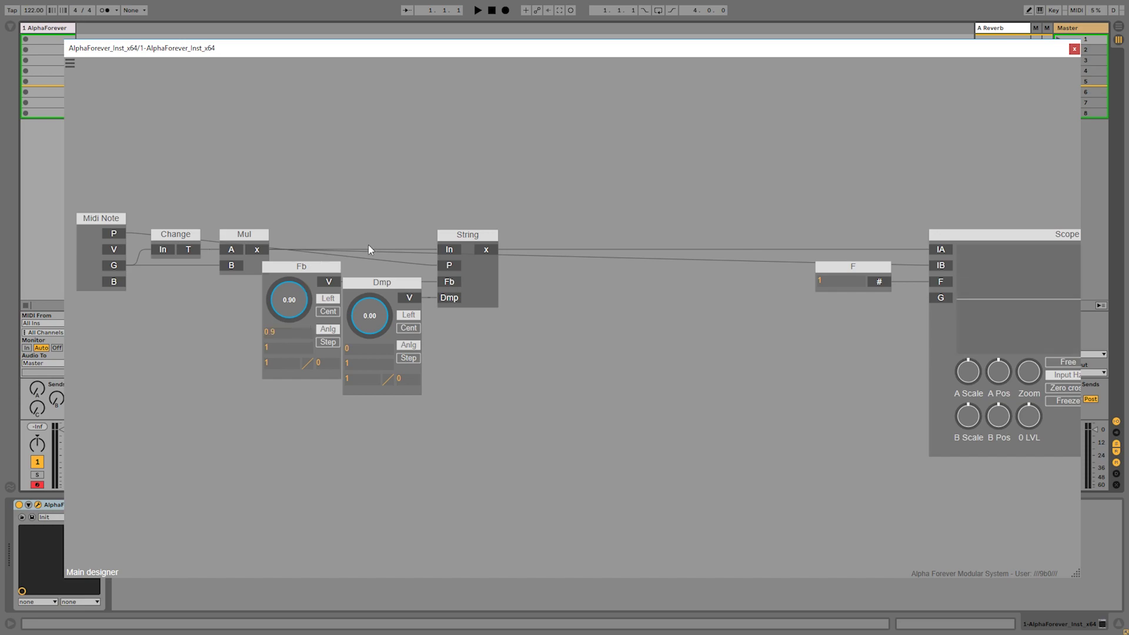
double_click(360, 363)
text(128)
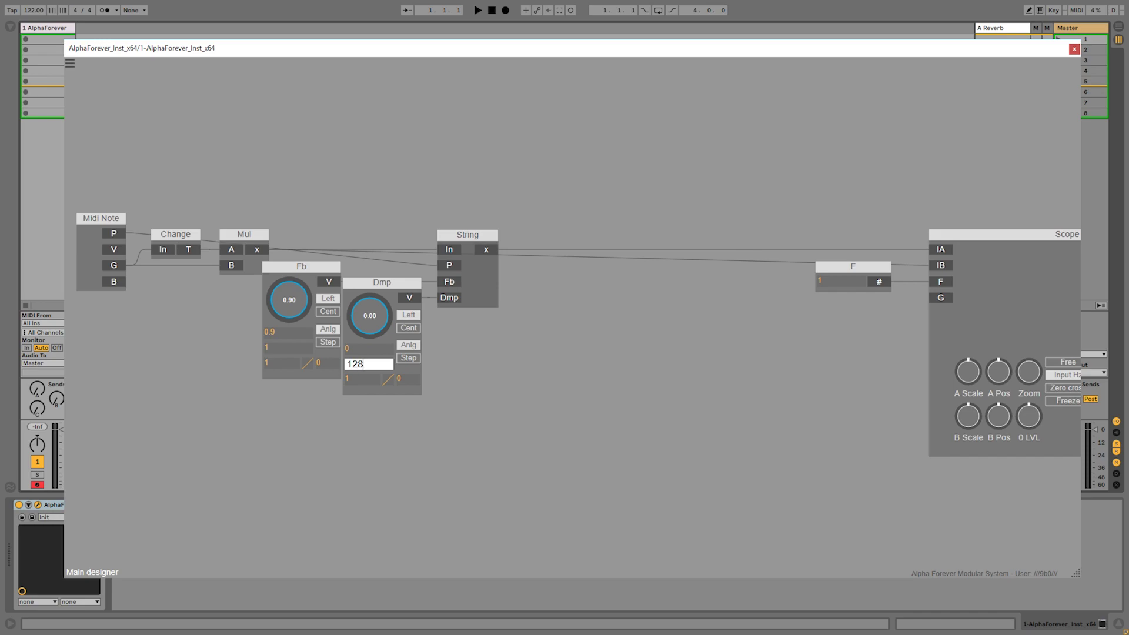
key(Return)
Turn the Dmp knob to 103.04, the Fb knob to 0.97 and Gain Lin's Vol to 0.39.
drag(378, 316, 403, 222)
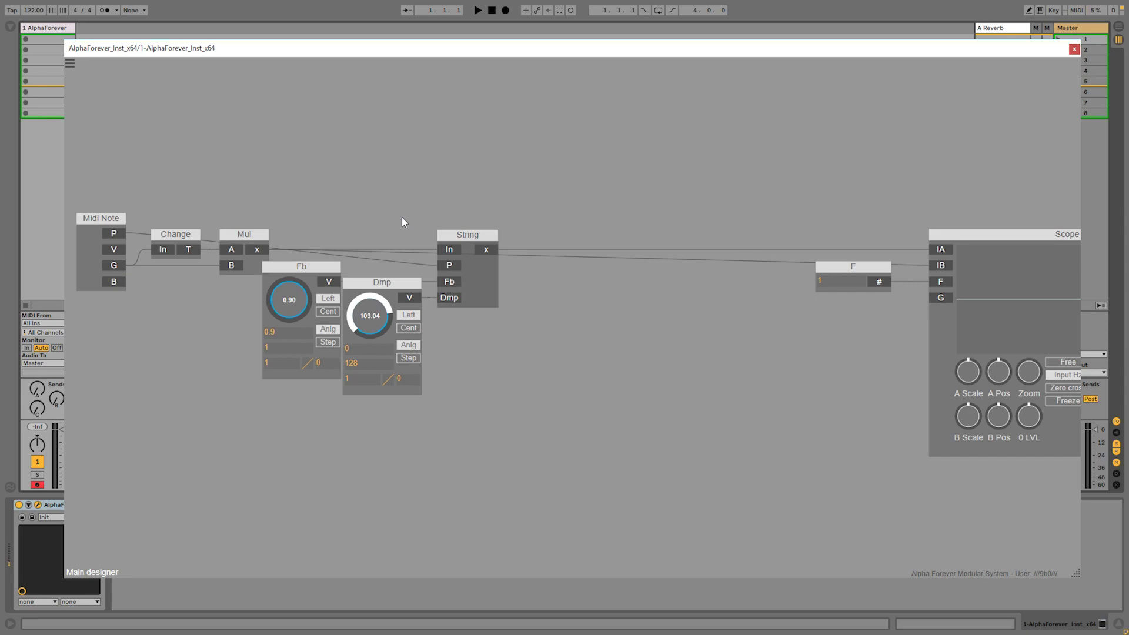
drag(288, 302, 283, 216)
drag(502, 190, 356, 186)
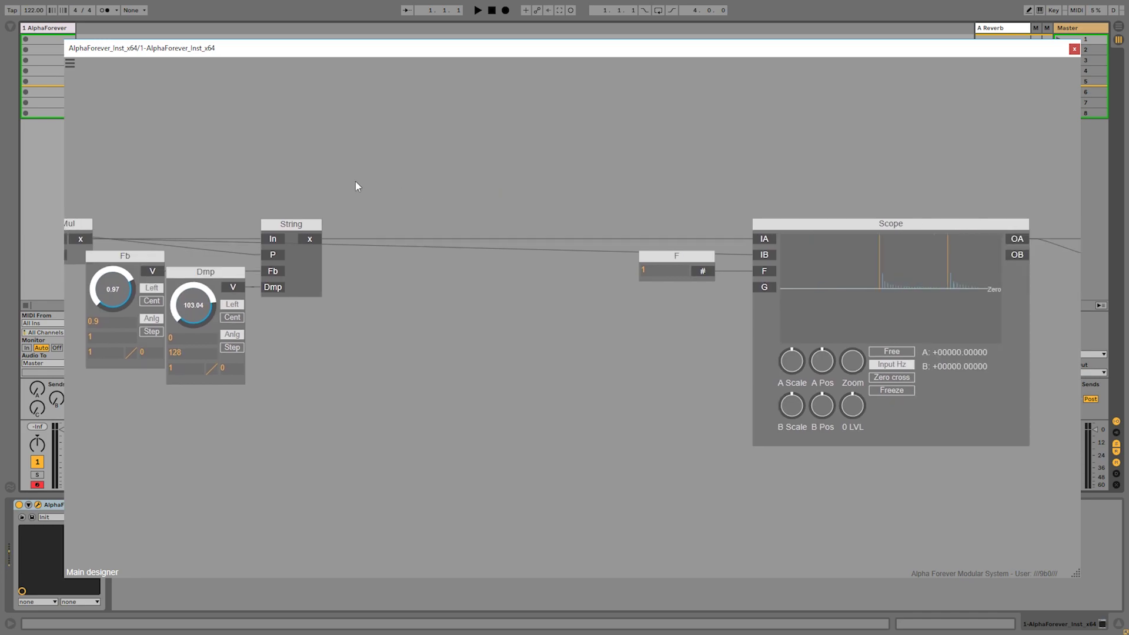
drag(503, 209, 171, 223)
drag(824, 278, 825, 238)
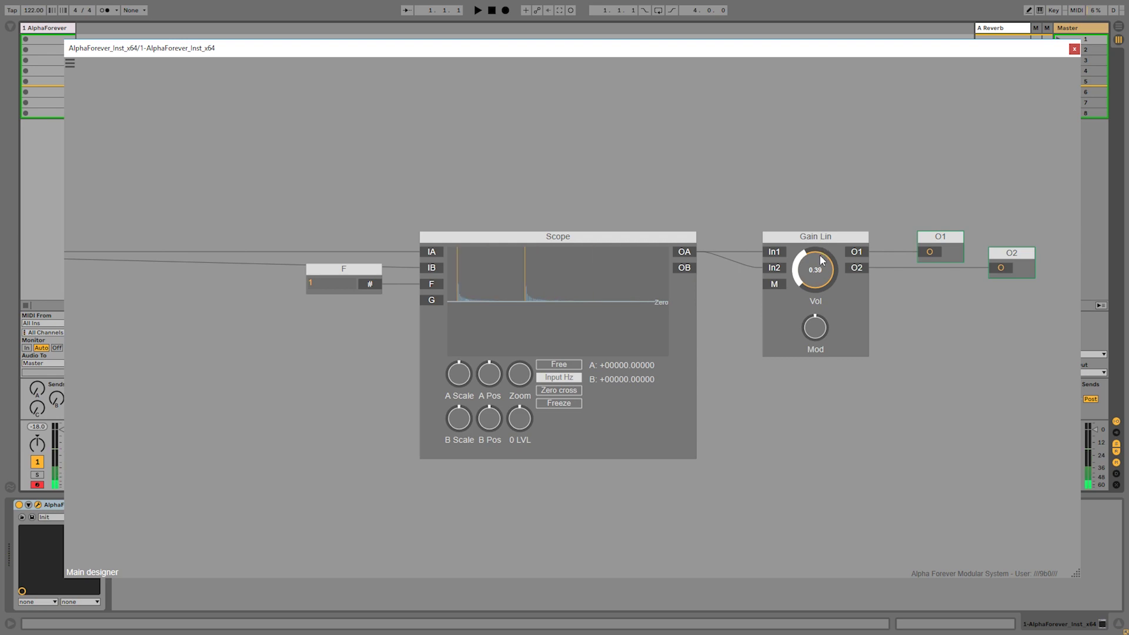
Move String with its Fb and Dmp knobs further from Mul, toward the Scope.
drag(262, 189, 886, 144)
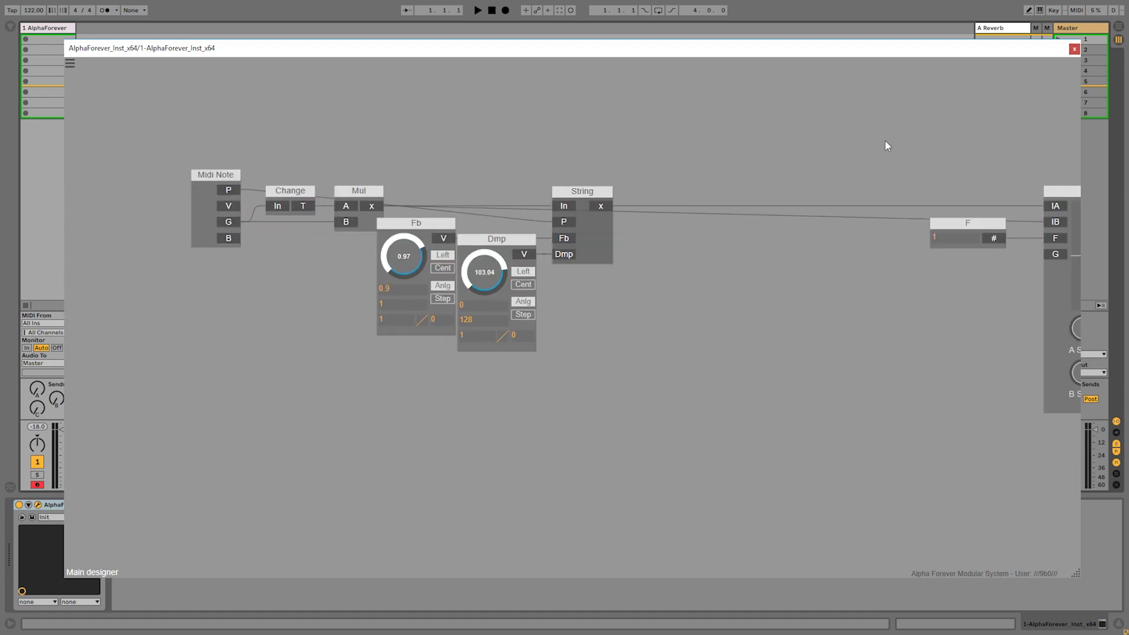
click(583, 195)
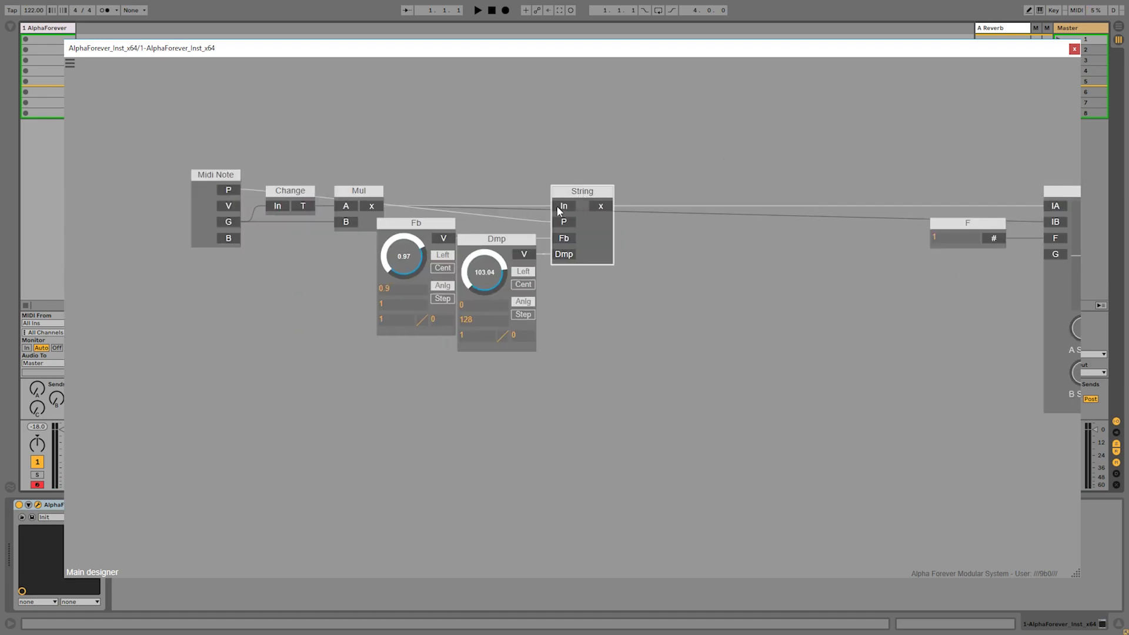
shift+click(497, 240)
shift+click(421, 227)
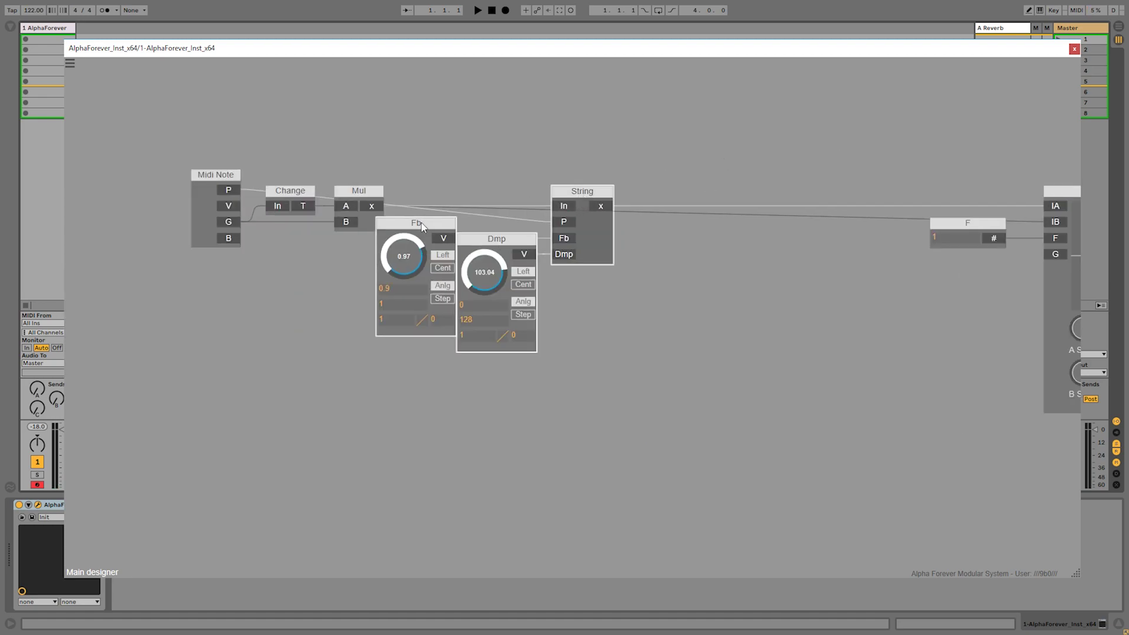
drag(577, 196, 674, 196)
click(546, 212)
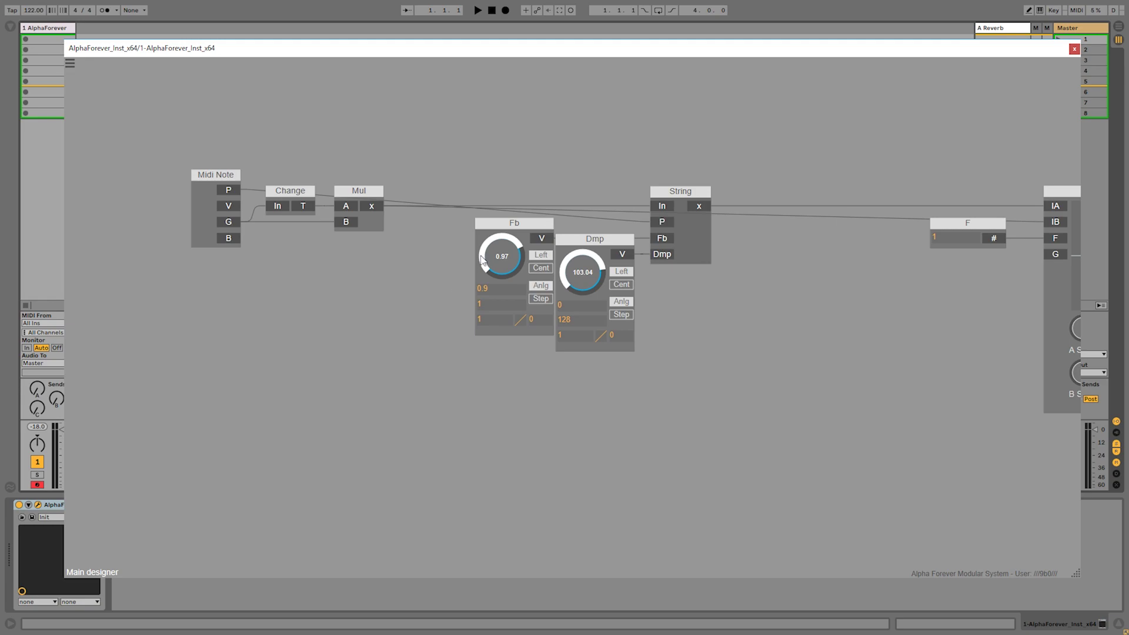
Add a new Designer module, place it below String, and align the two modules vertically.
right_click(397, 339)
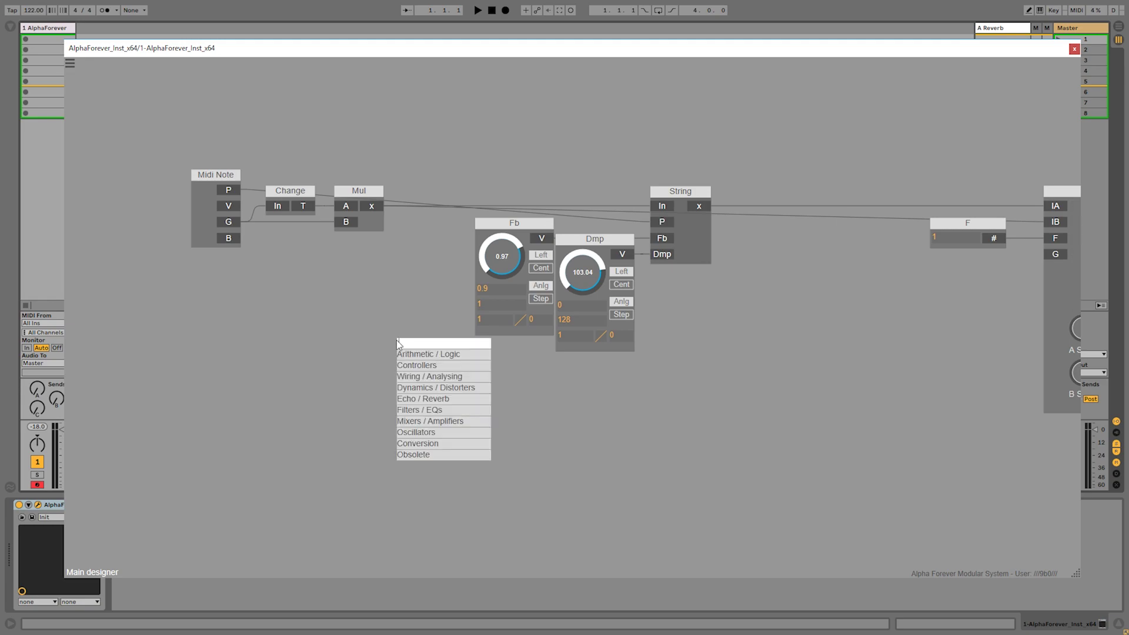
text(des)
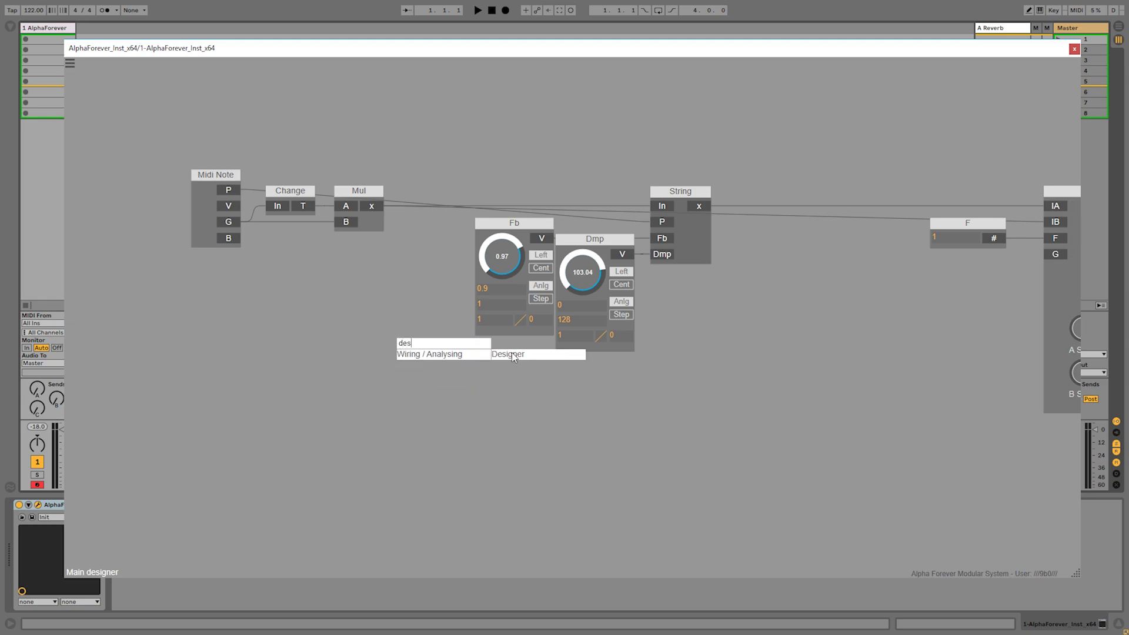
click(512, 355)
drag(453, 351, 722, 391)
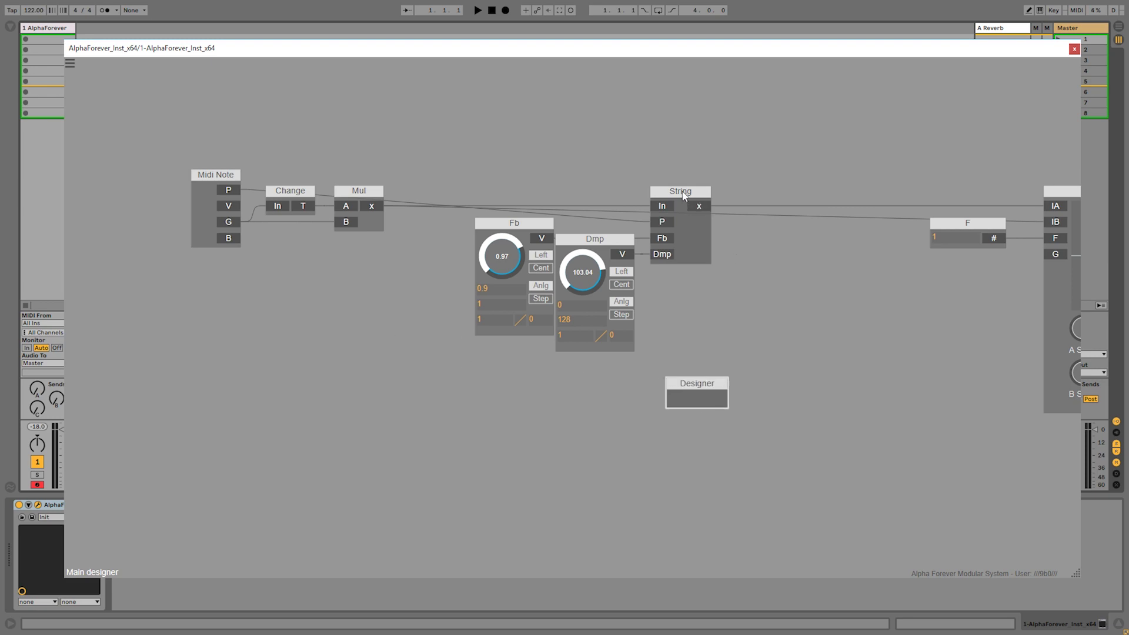
shift+click(682, 192)
key(l)
click(737, 309)
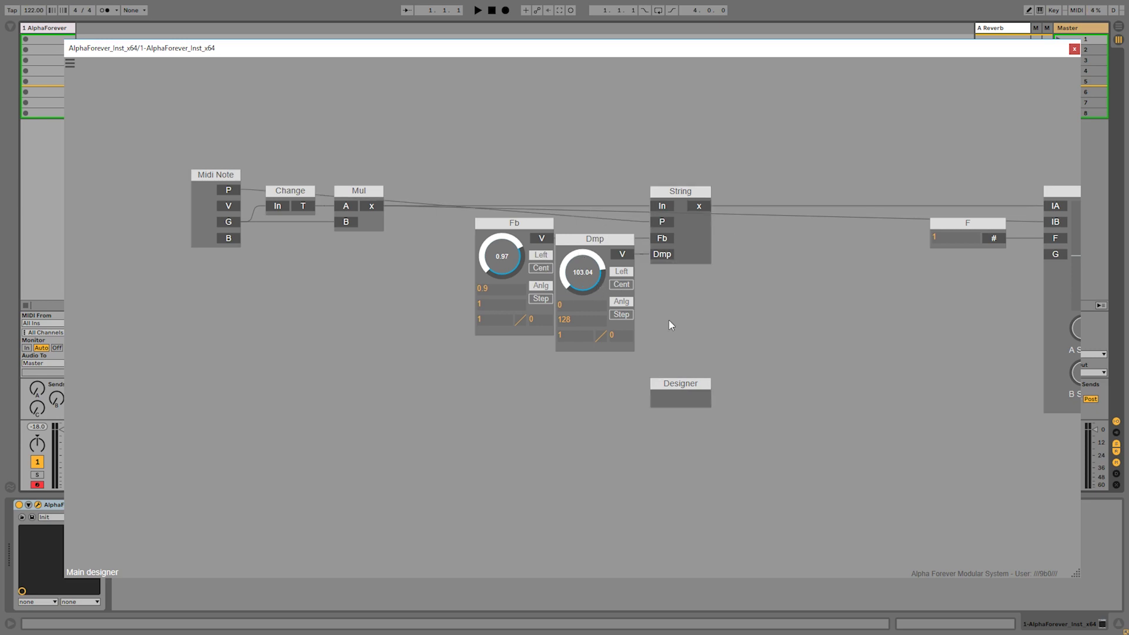
Rename the new Designer module as Resonator.
double_click(682, 384)
text(Resonator)
key(Return)
Open the Resonator module and add a Filter 2P module inside it.
double_click(696, 394)
right_click(525, 314)
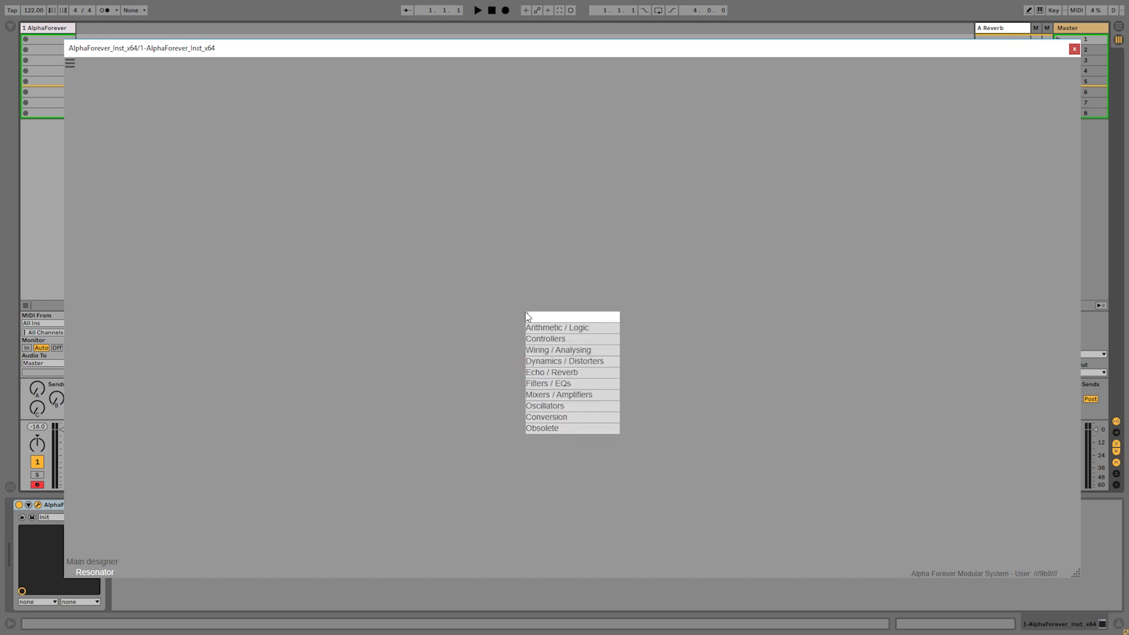
text(filter)
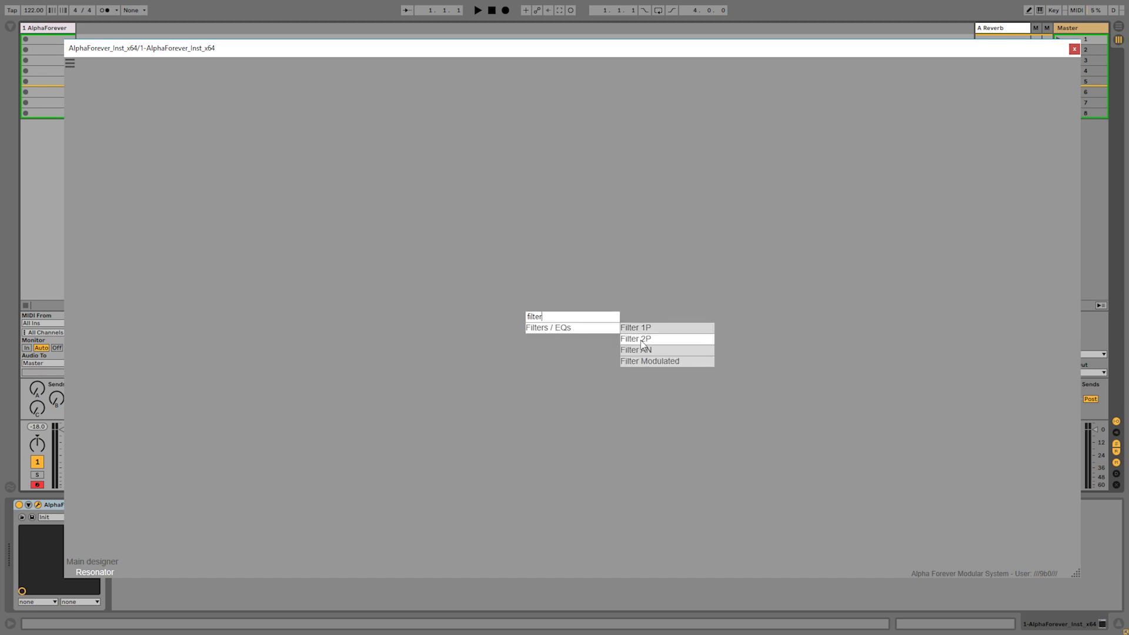
click(647, 338)
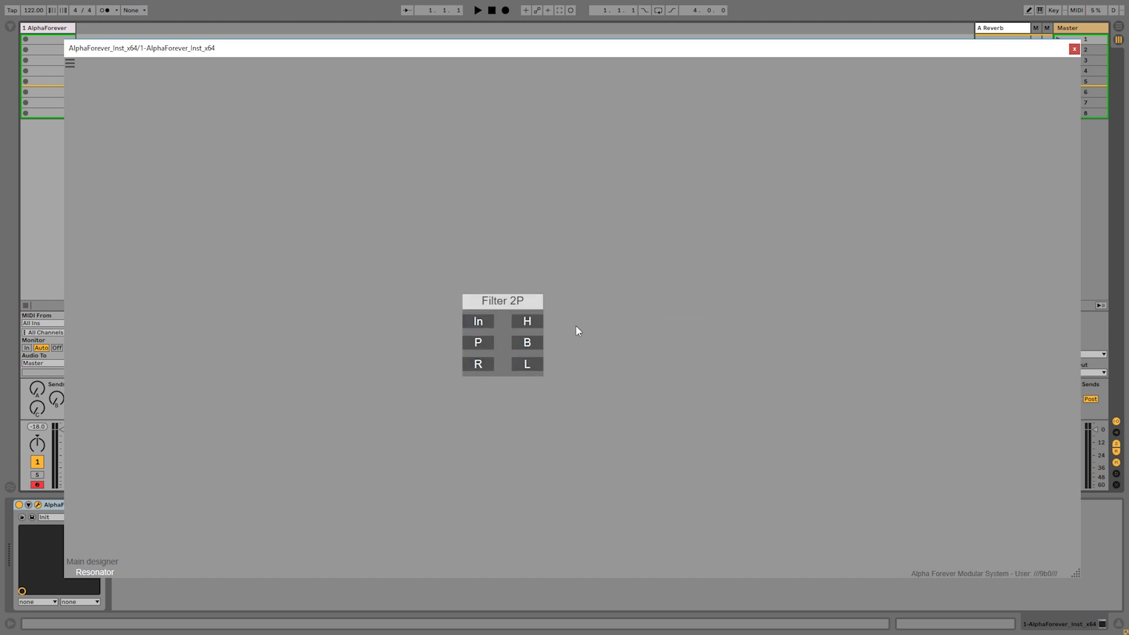
Add input ports for Filter 2P's In and P inputs, moving the filter further away from the In port.
double_click(477, 325)
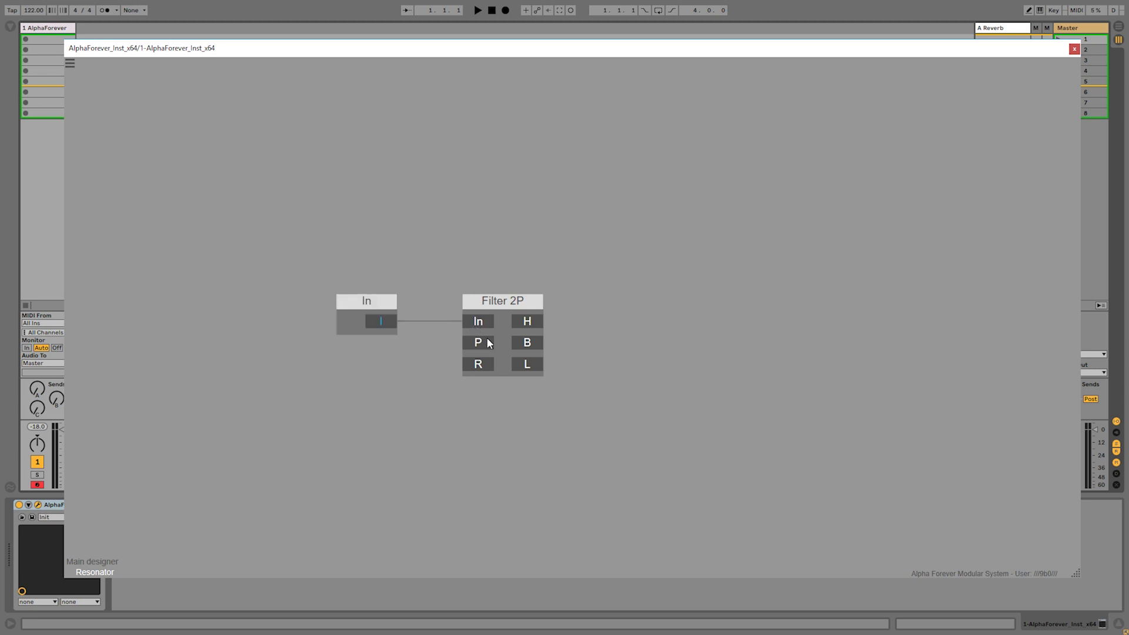
drag(498, 319, 641, 320)
click(519, 390)
double_click(621, 343)
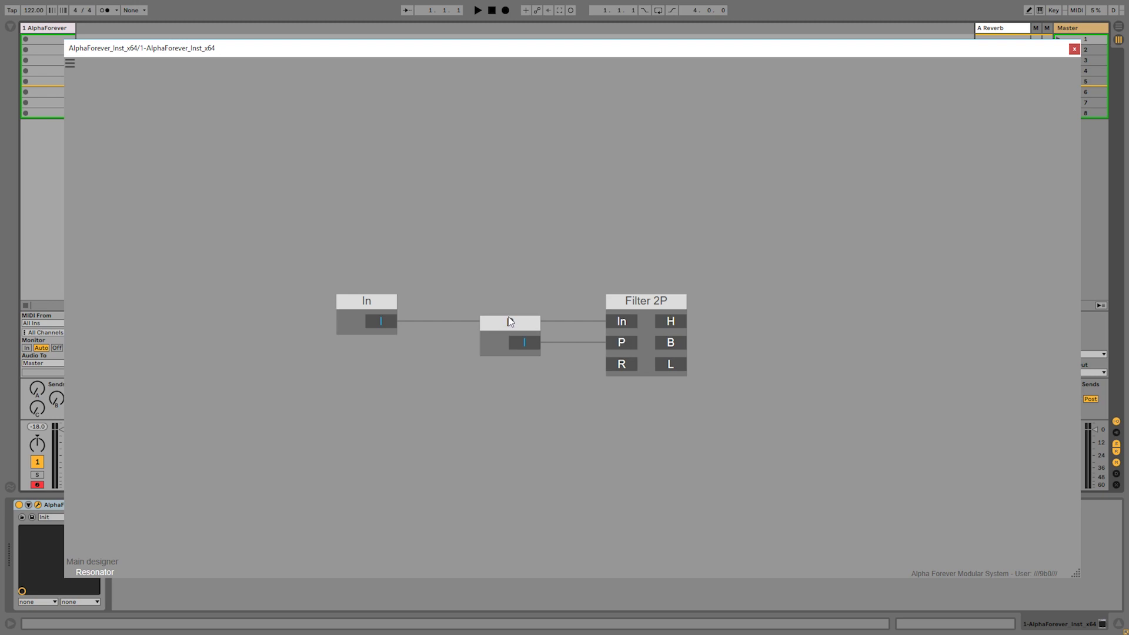
Move the In and P input ports together further away from Filter 2P.
click(391, 309)
click(521, 322)
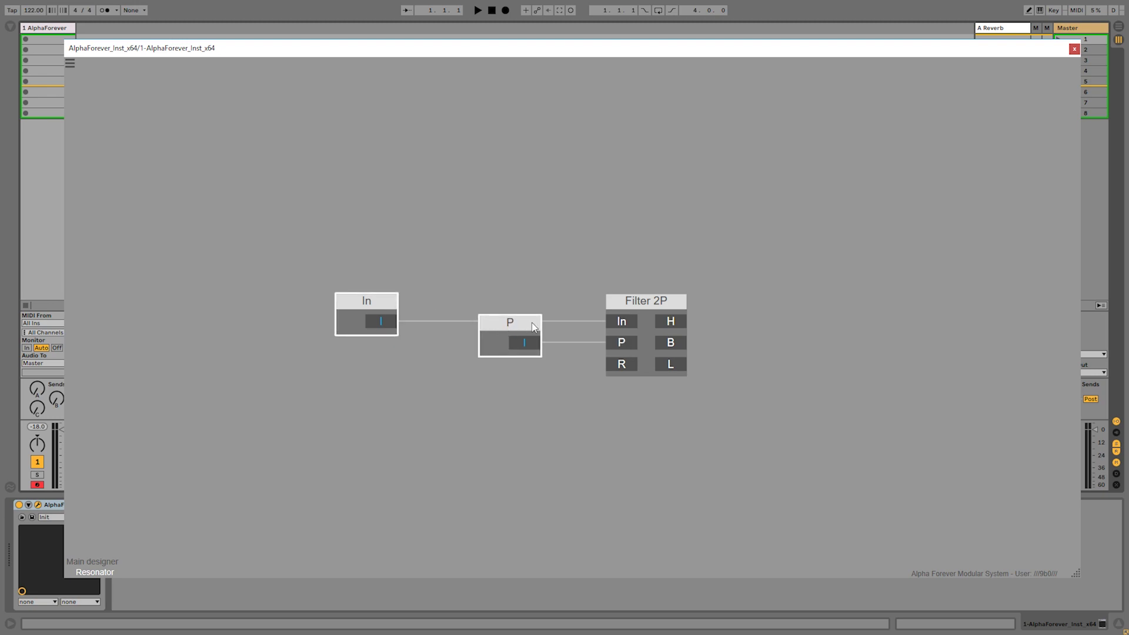
drag(520, 322, 320, 335)
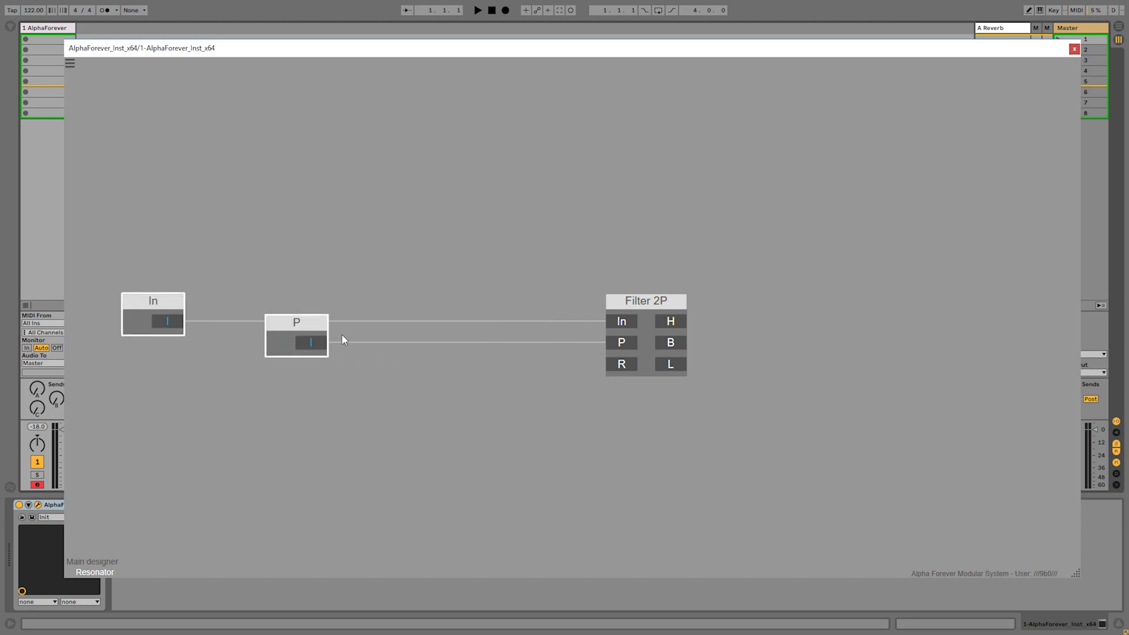
click(400, 375)
Insert an Hz->Pitch module between the P port and the filter's P input, and place it beside the filter.
click(313, 344)
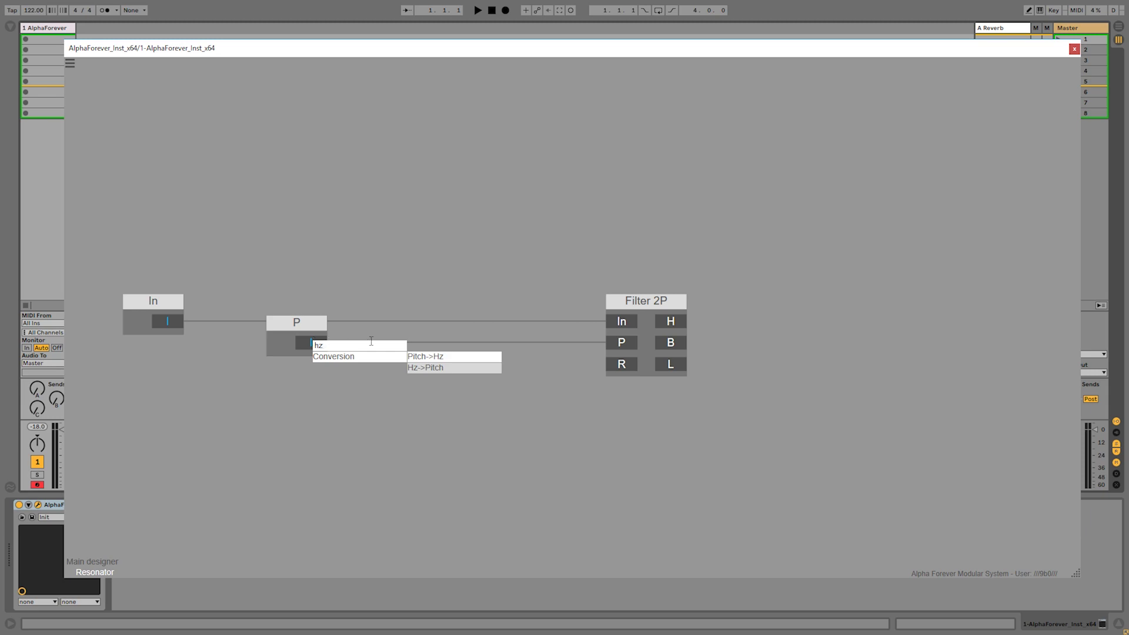
click(439, 368)
drag(435, 327, 539, 327)
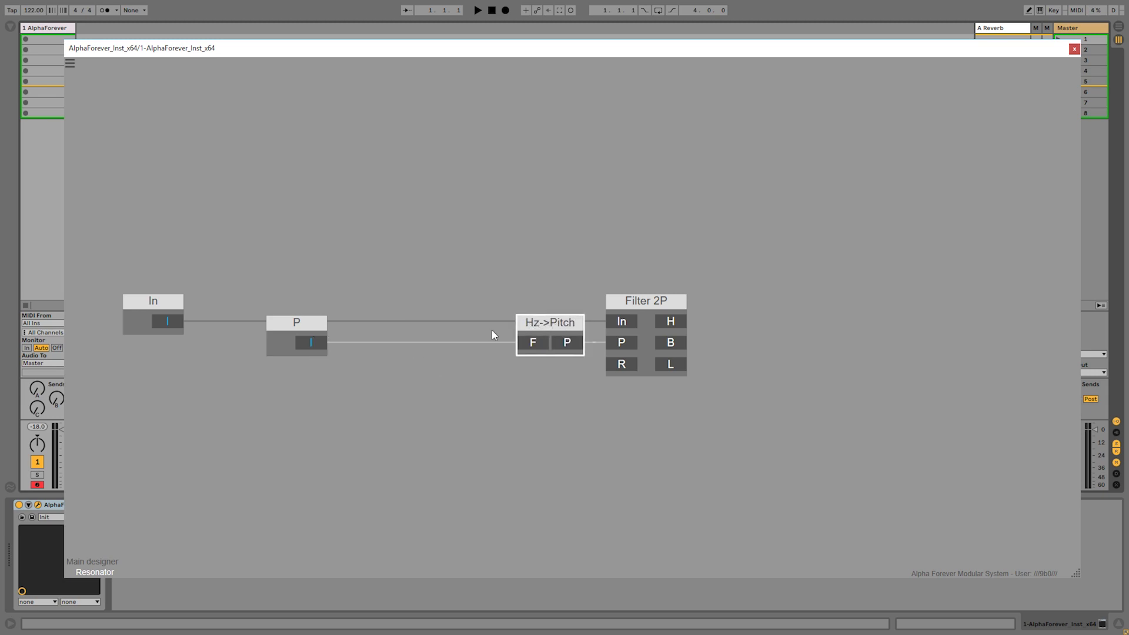
Insert a Pitch->Hz module between the P port and Hz->Pitch, and place it close to the P port.
click(318, 343)
text(hz)
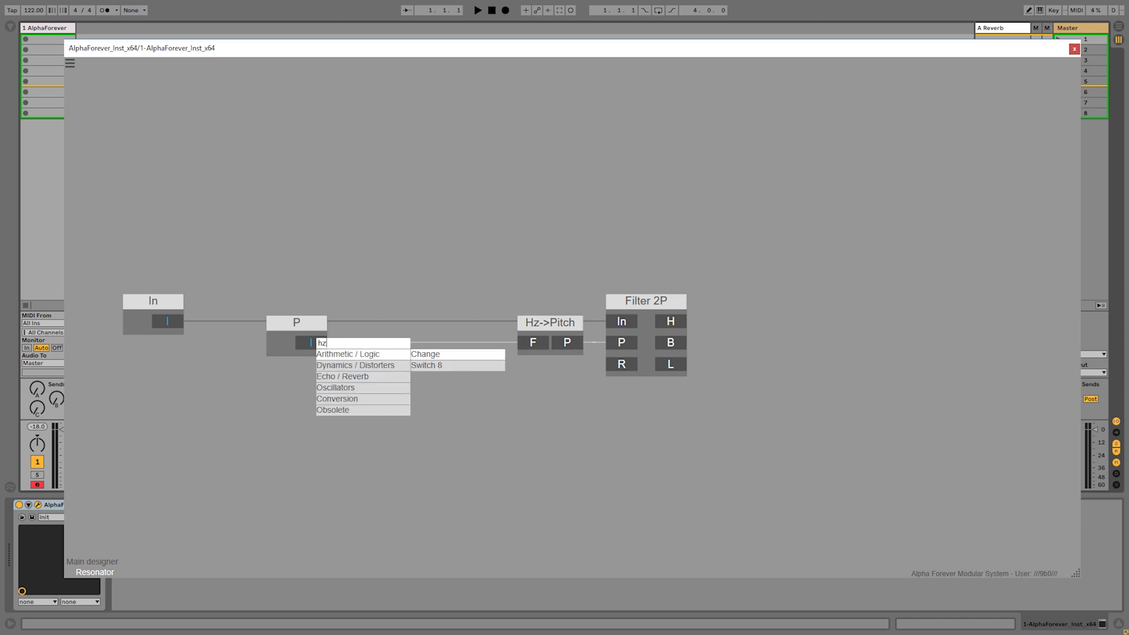
click(445, 355)
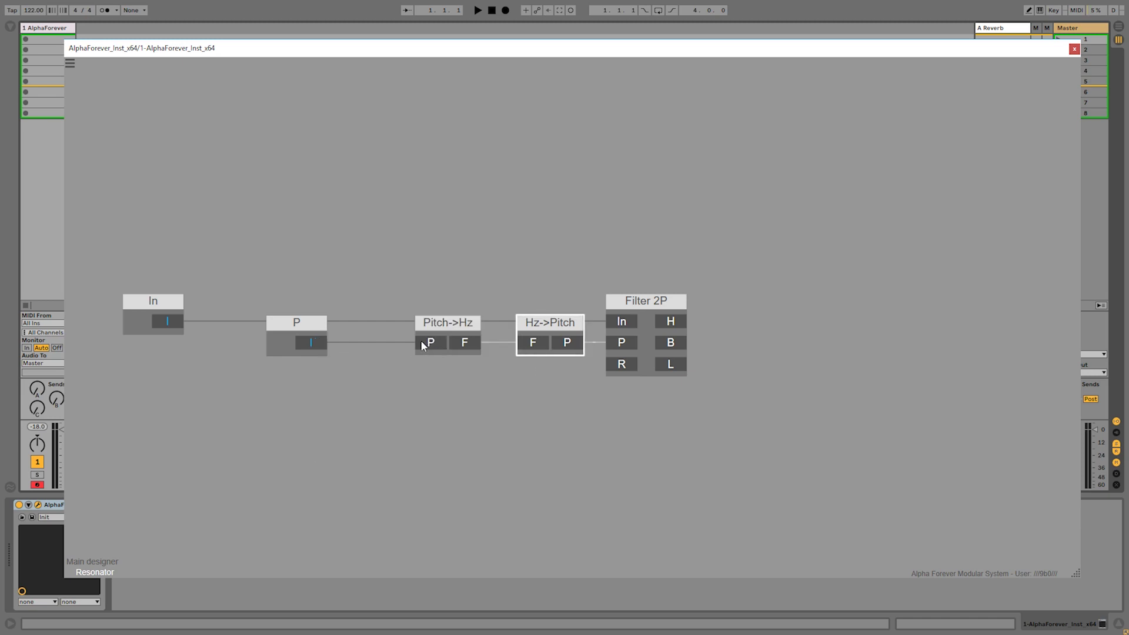
drag(442, 323, 391, 324)
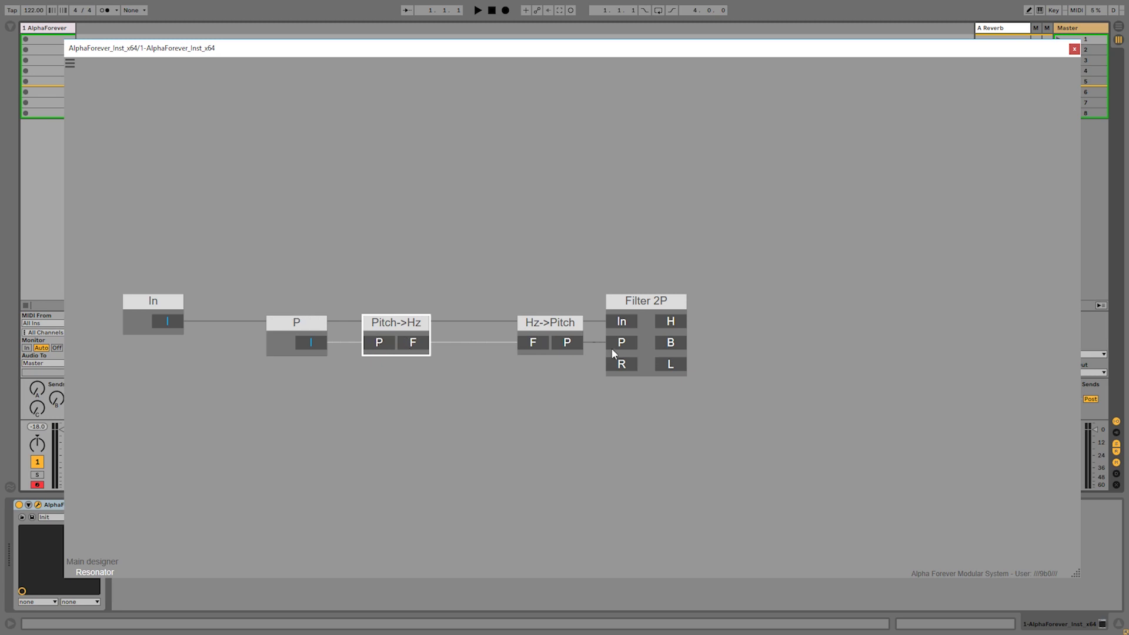
Shift In, P and Pitch->Hz further from the filter and insert a Mul module between Pitch->Hz and Hz->Pitch.
drag(117, 278, 467, 409)
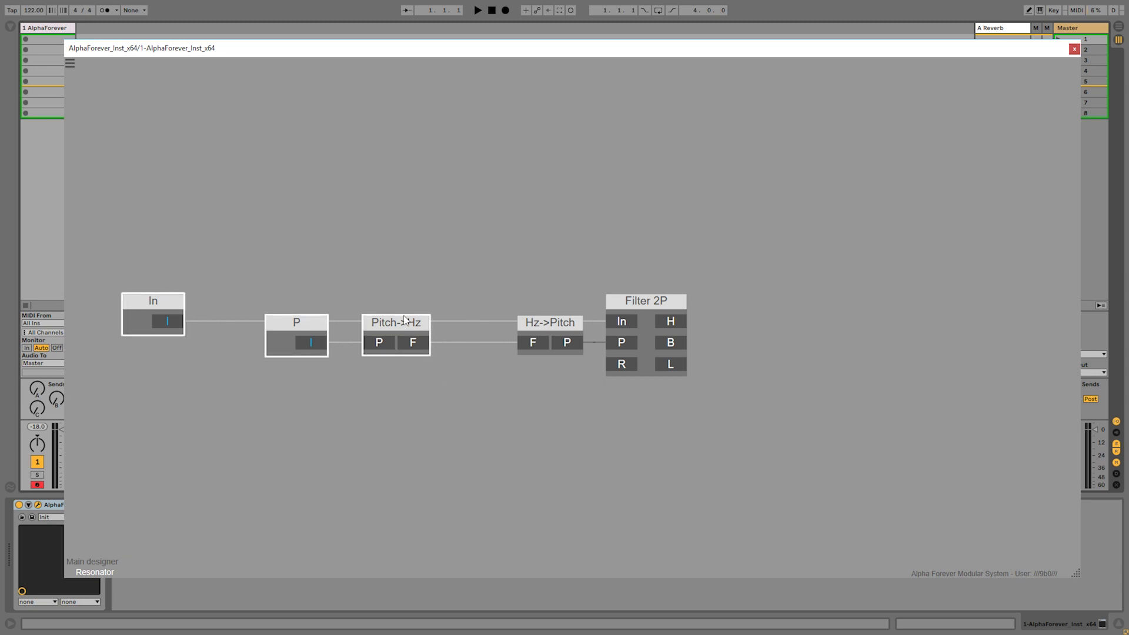
drag(404, 320, 309, 322)
click(416, 377)
right_click(323, 343)
mouse_move(370, 360)
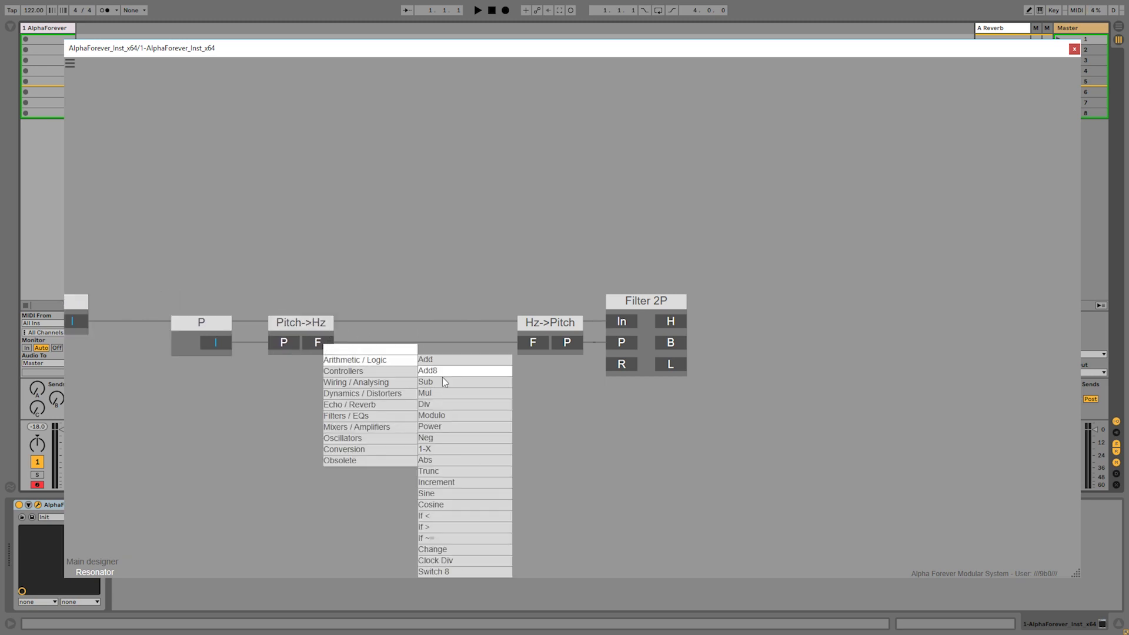
click(444, 393)
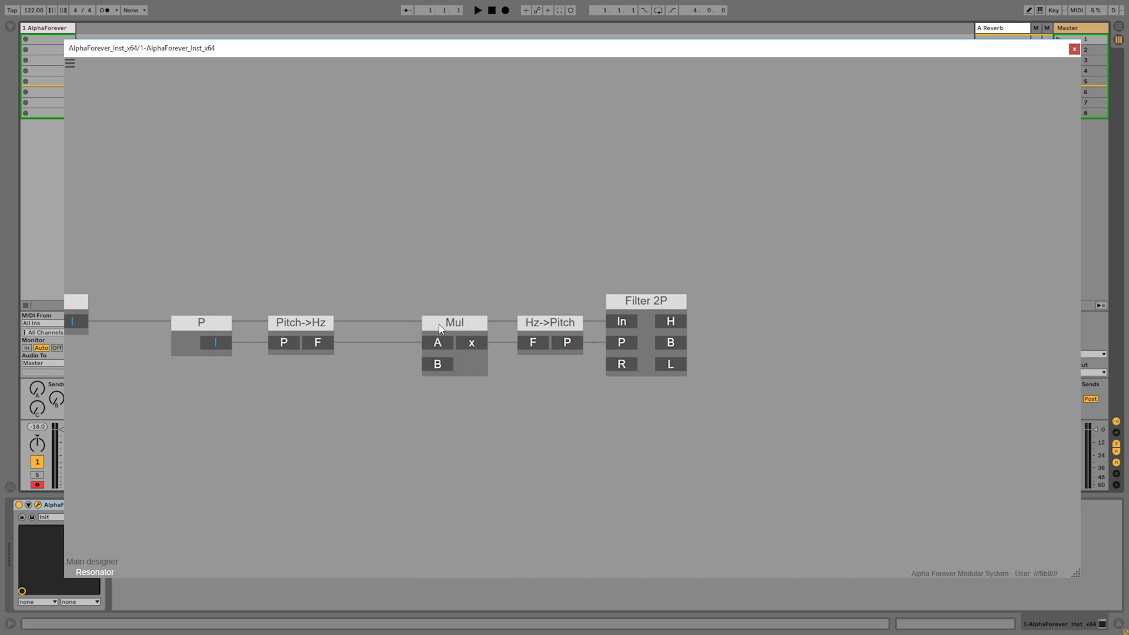
Add an input port for Mul's B, rename it Rat, and check the Resonator's inputs in the main designer.
double_click(432, 366)
drag(341, 352, 389, 348)
double_click(388, 348)
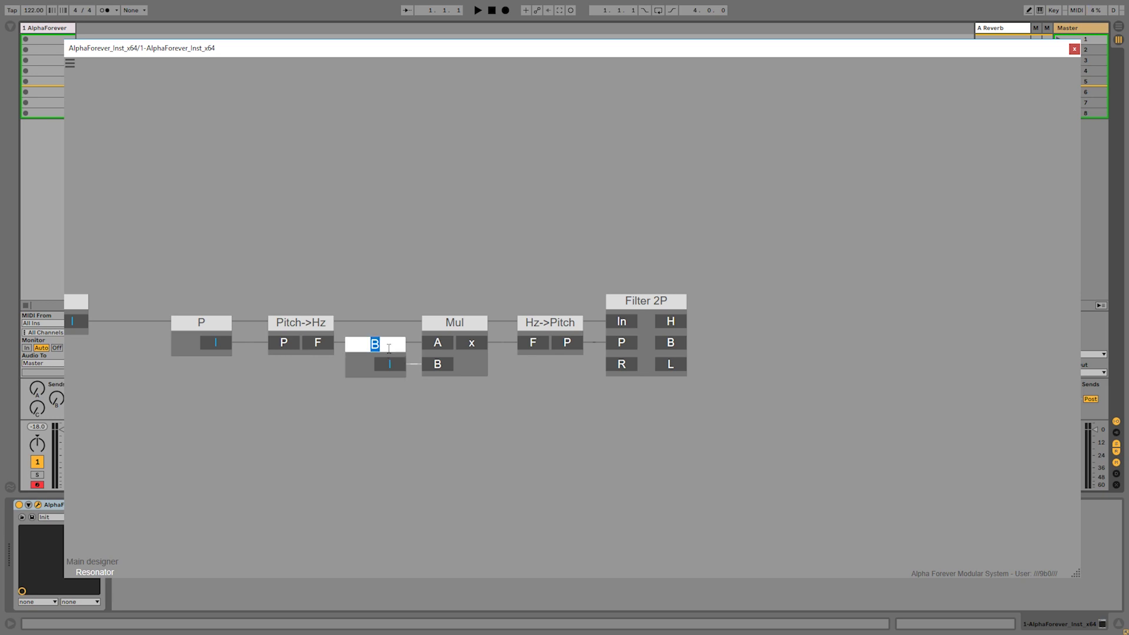
text(Rat)
click(394, 245)
double_click(355, 279)
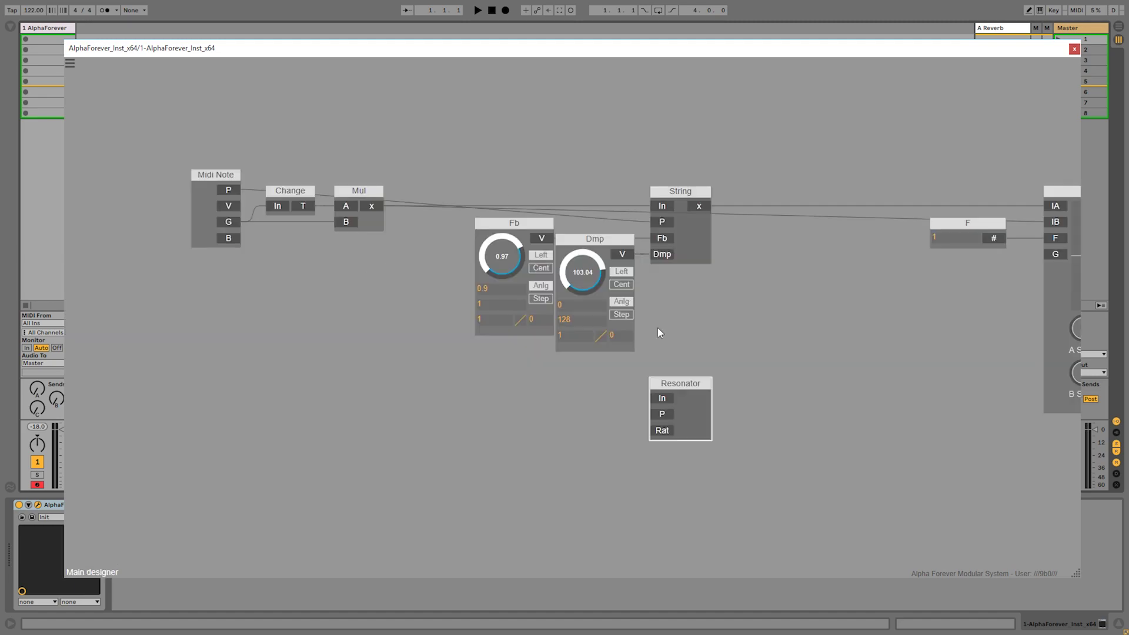
double_click(687, 415)
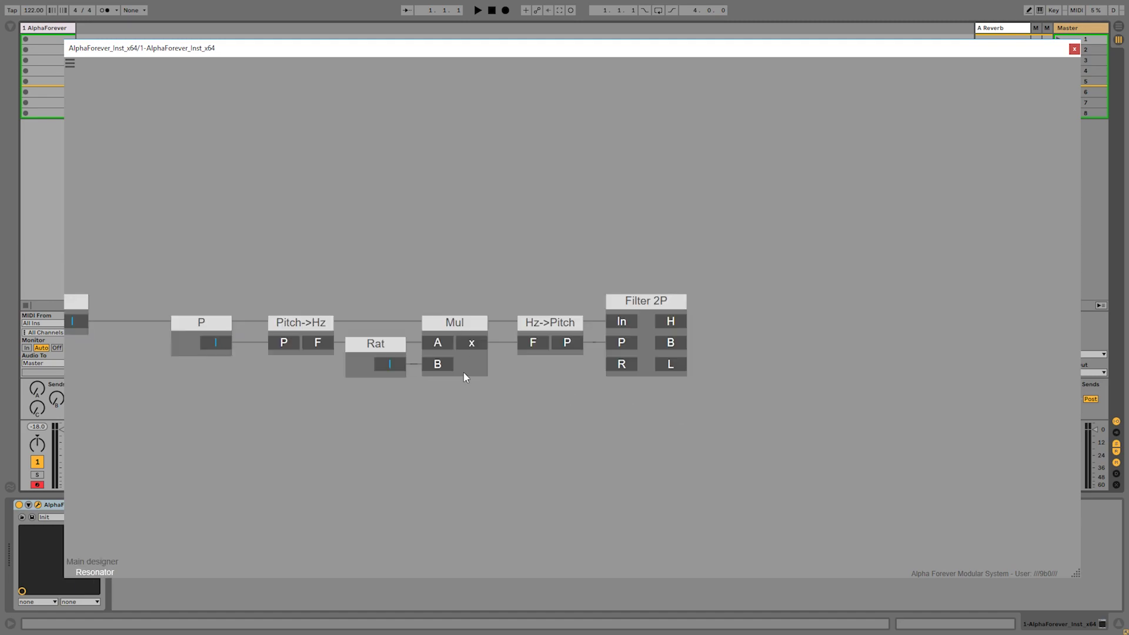
Add an input port for the filter's R input and place it below Hz->Pitch.
drag(375, 271, 552, 249)
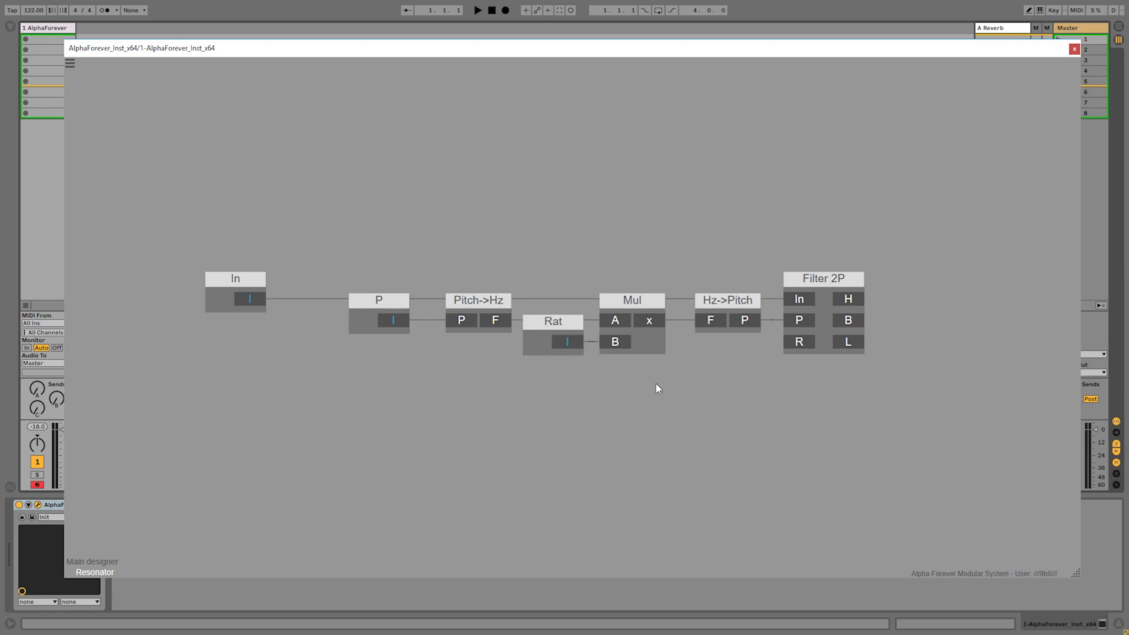
double_click(798, 345)
drag(700, 327, 740, 354)
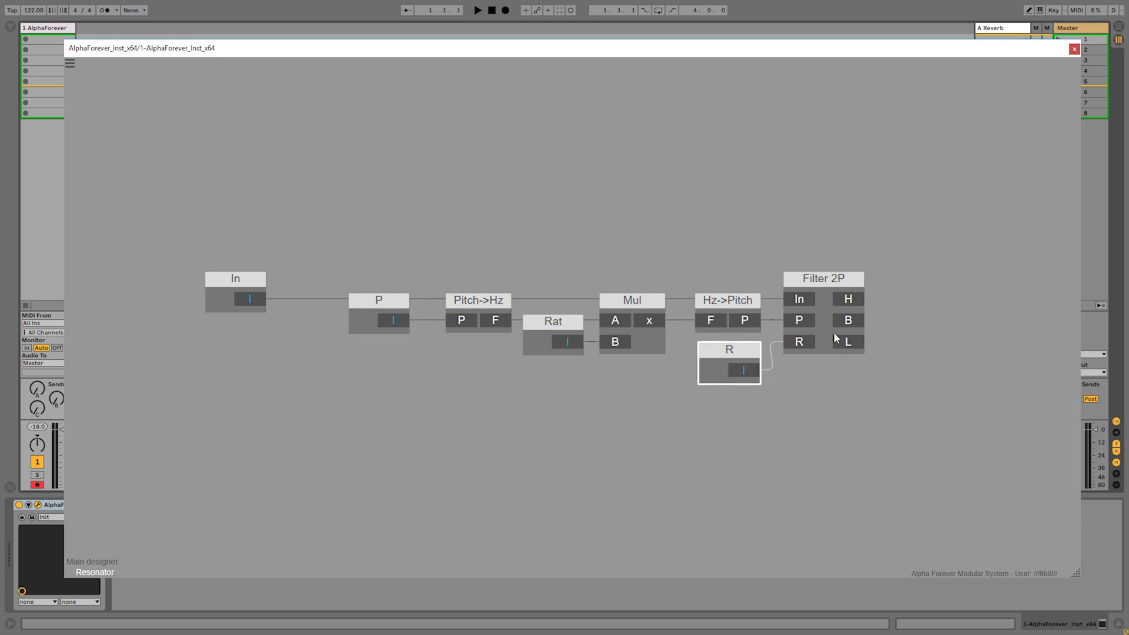
Add a Div module to the filter's B output, connect the R port to its B input, and place it beside the filter.
right_click(846, 322)
mouse_move(909, 340)
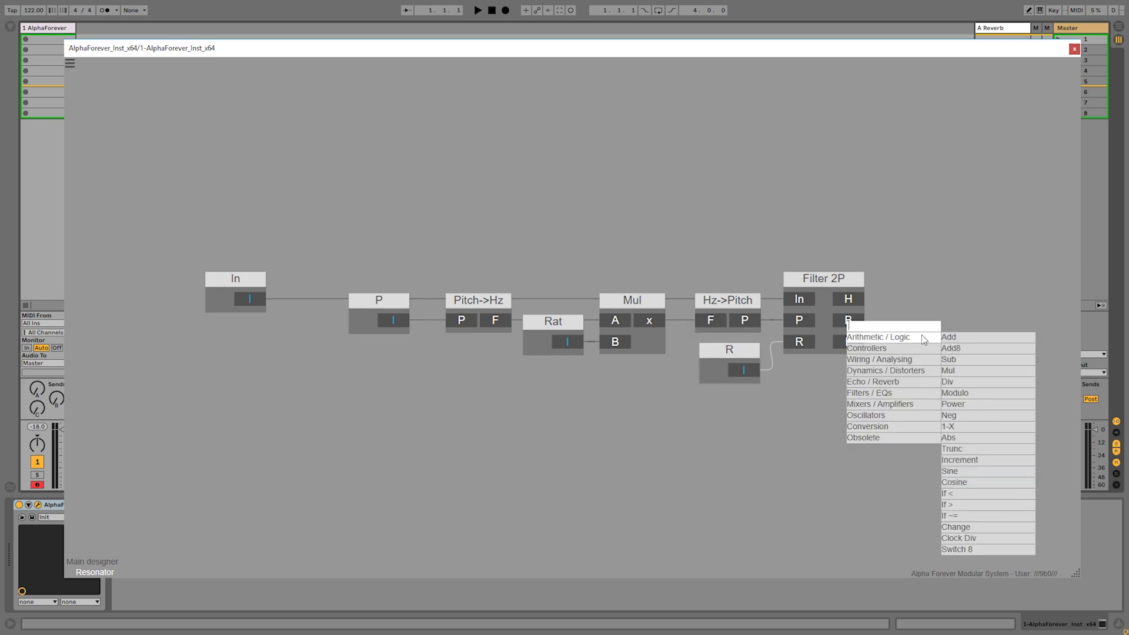
click(952, 381)
drag(970, 343, 754, 374)
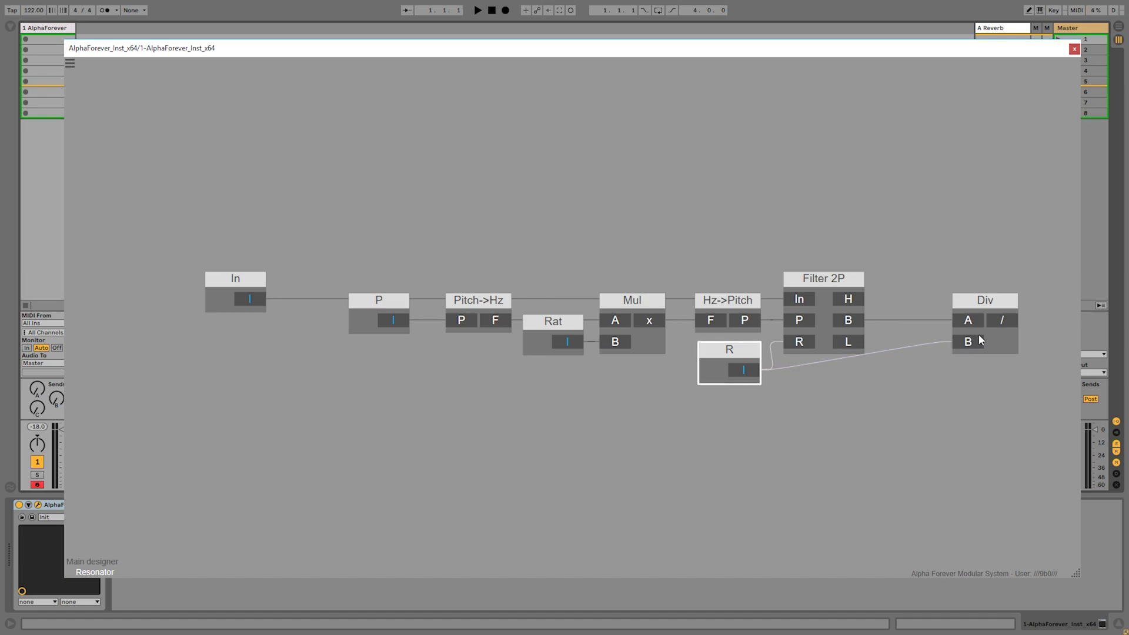
drag(971, 309, 915, 339)
drag(972, 283, 782, 296)
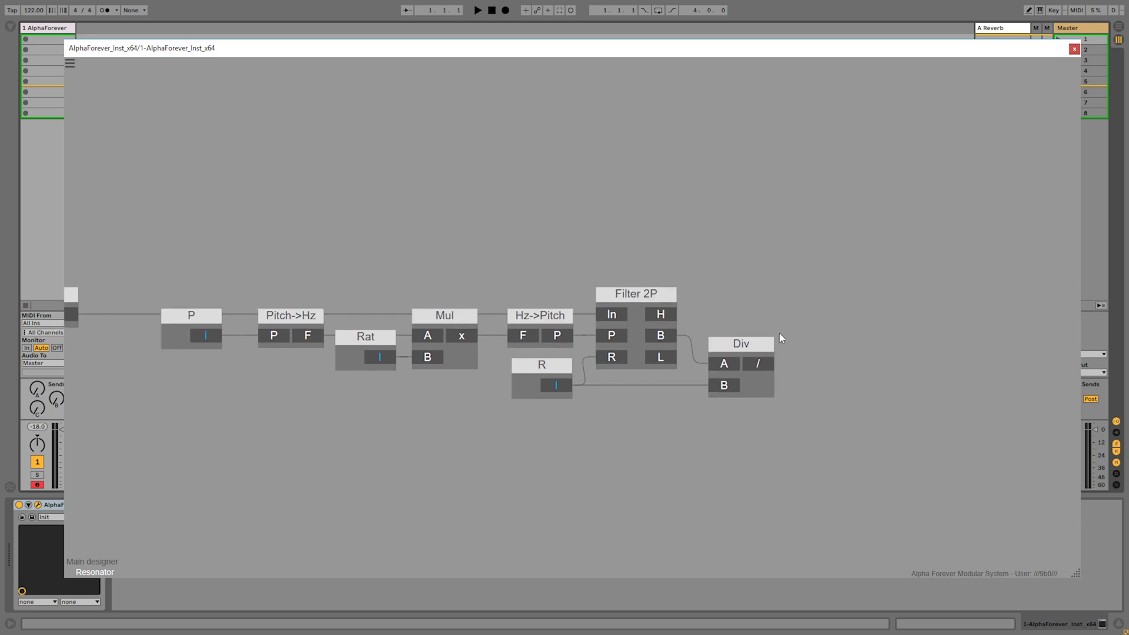
Add an output port to the Div result, rename it Out, and return to the main designer.
click(760, 362)
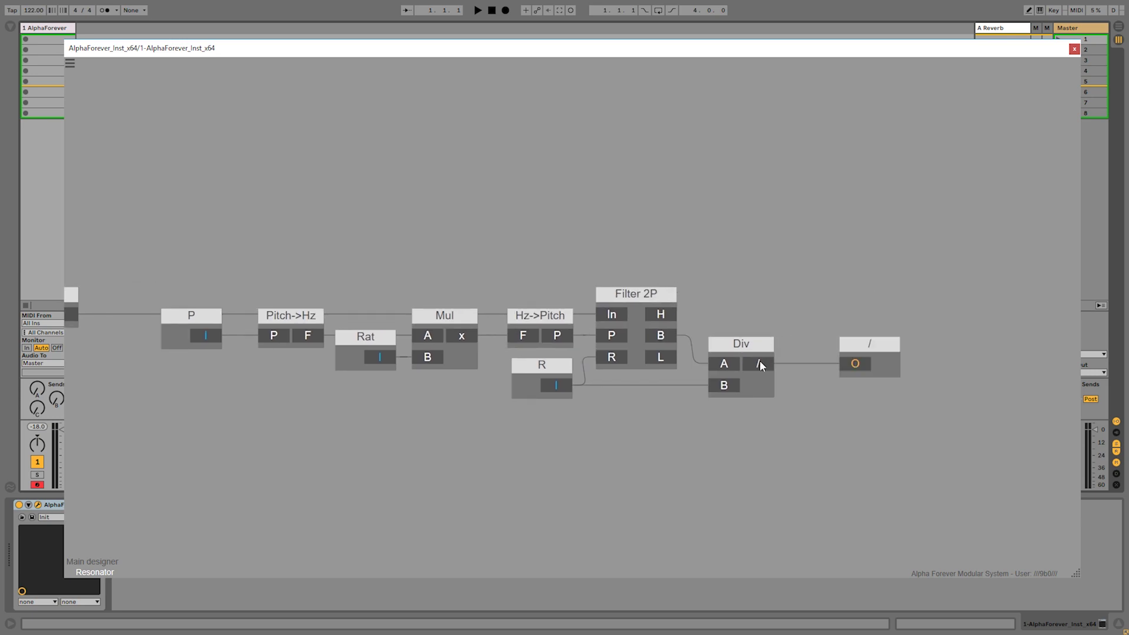
double_click(867, 347)
text(Out)
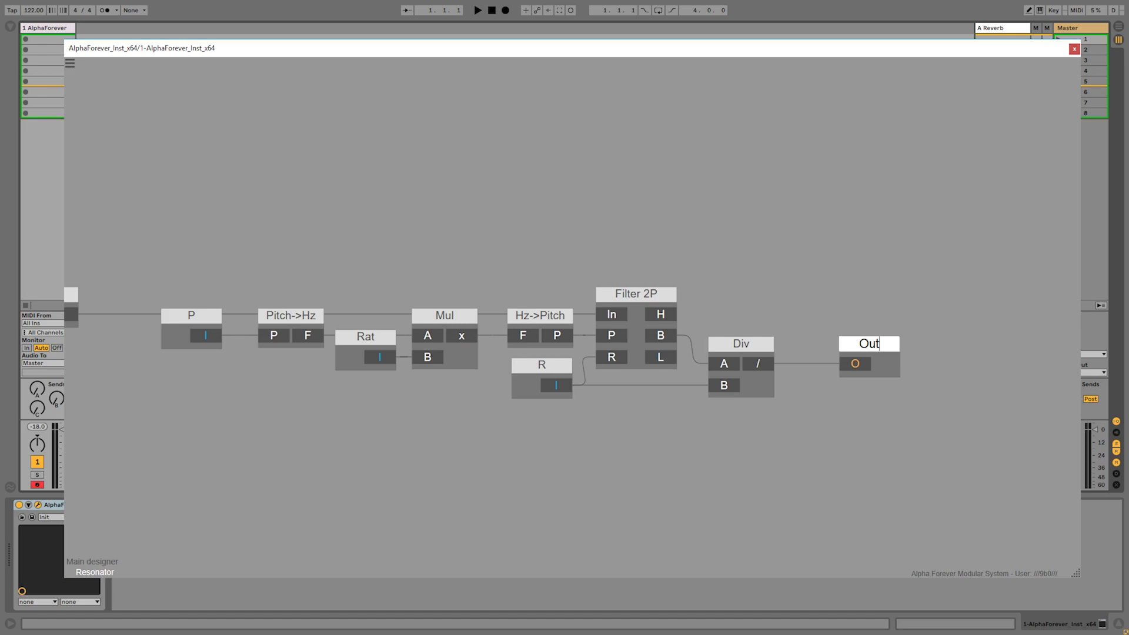
key(Return)
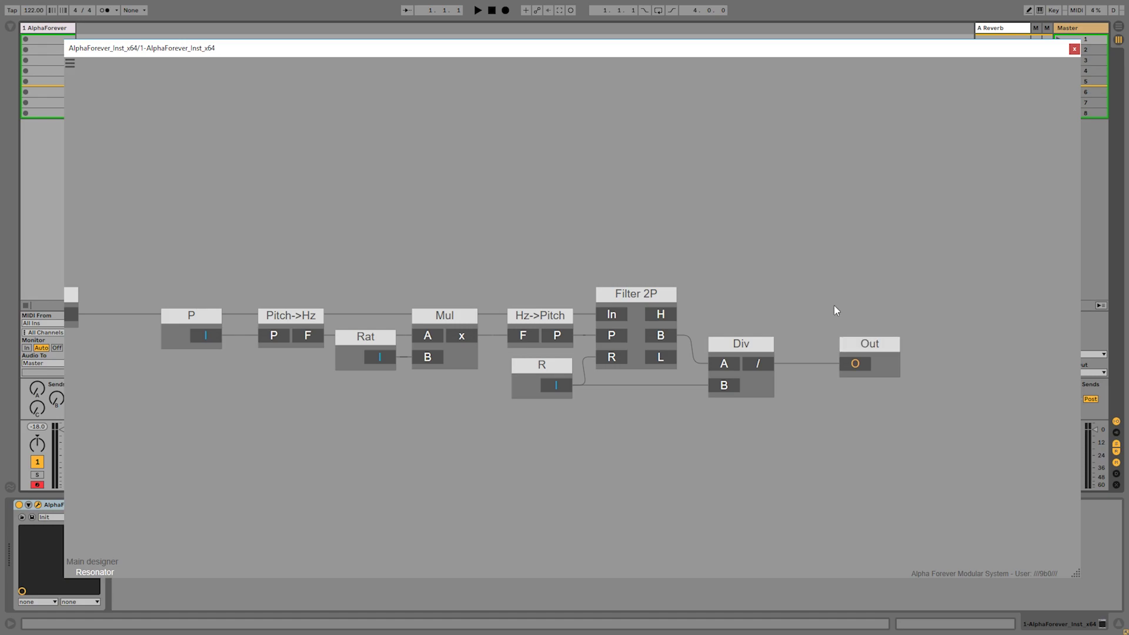
scroll(459, 212, down, 2)
double_click(459, 210)
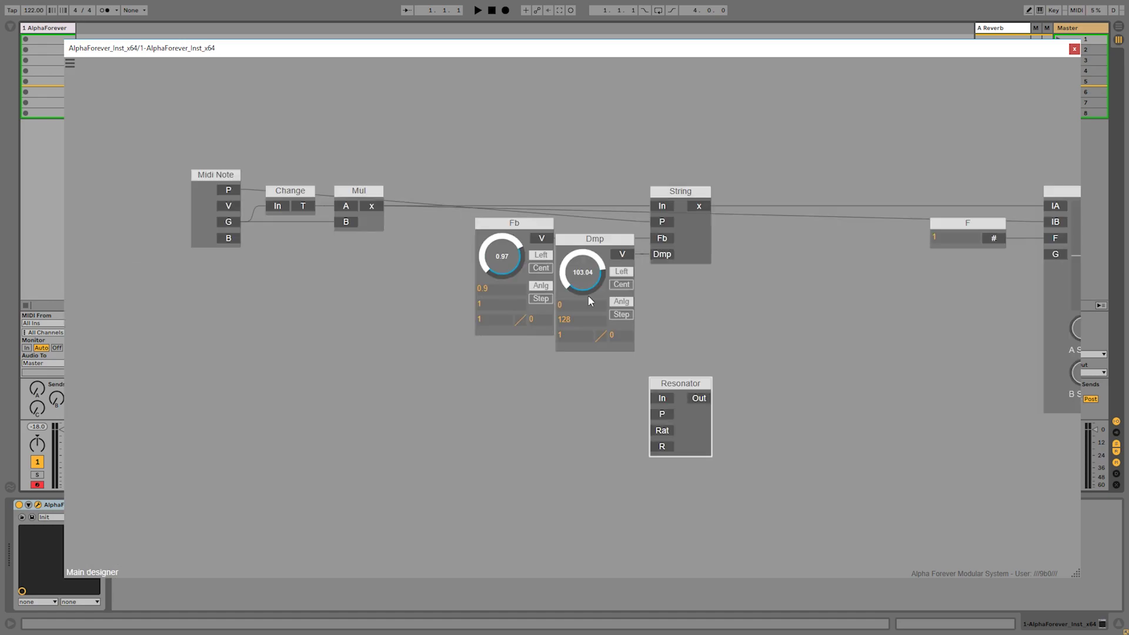
Connect Mul's output to the Resonator's In and Midi Note's P to the Resonator's P.
drag(372, 207, 657, 400)
drag(231, 204, 661, 416)
Add a knob for the Resonator's Rat input and align it vertically beneath the Fb knob.
double_click(667, 434)
click(596, 421)
click(528, 226)
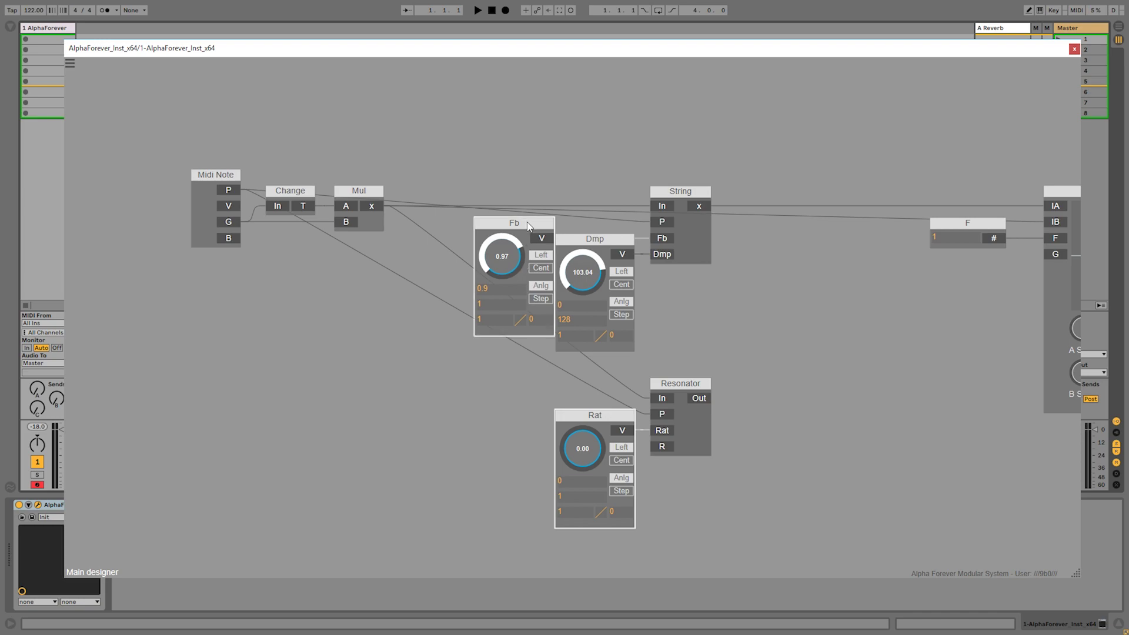
key(v)
click(591, 442)
Add a knob for the Resonator's R input and set its maximum to 128.
double_click(659, 450)
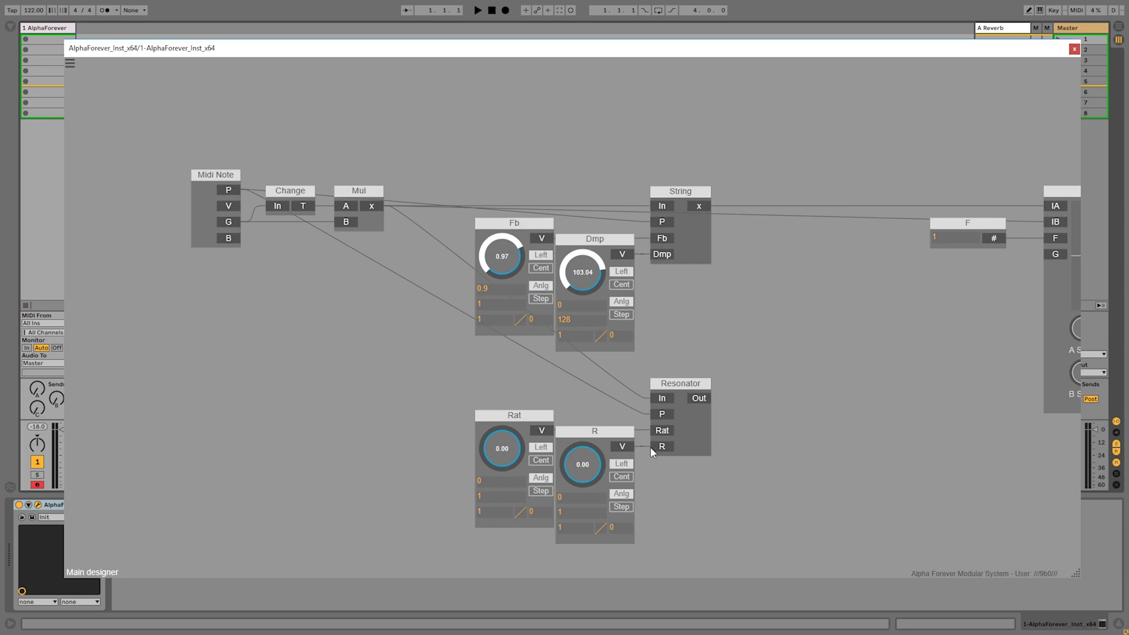
double_click(577, 511)
text(128)
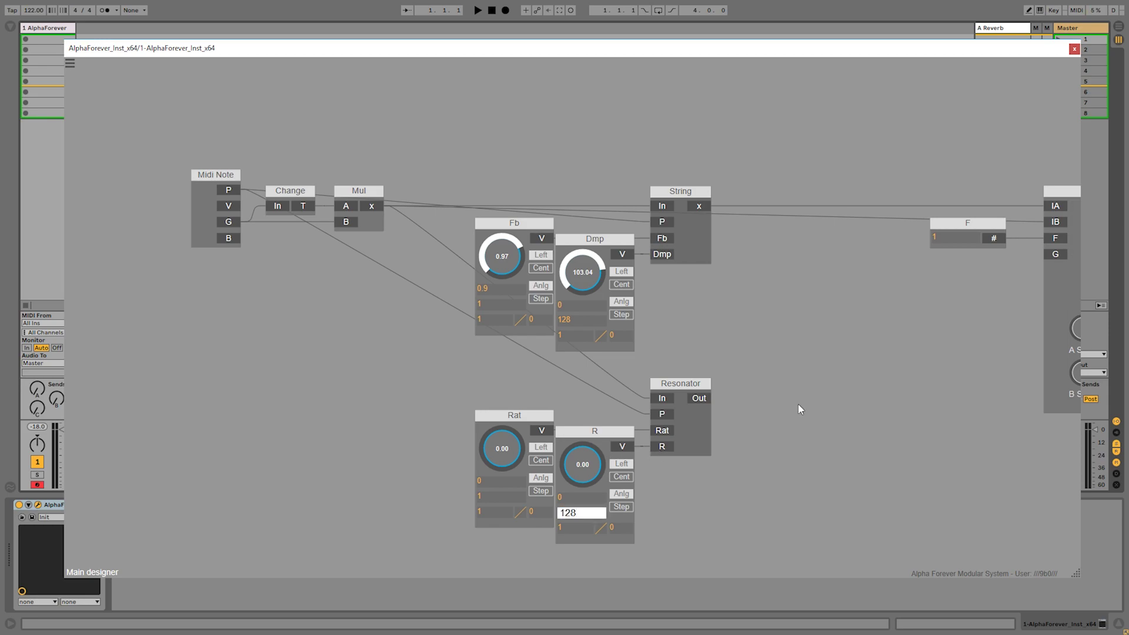
key(Return)
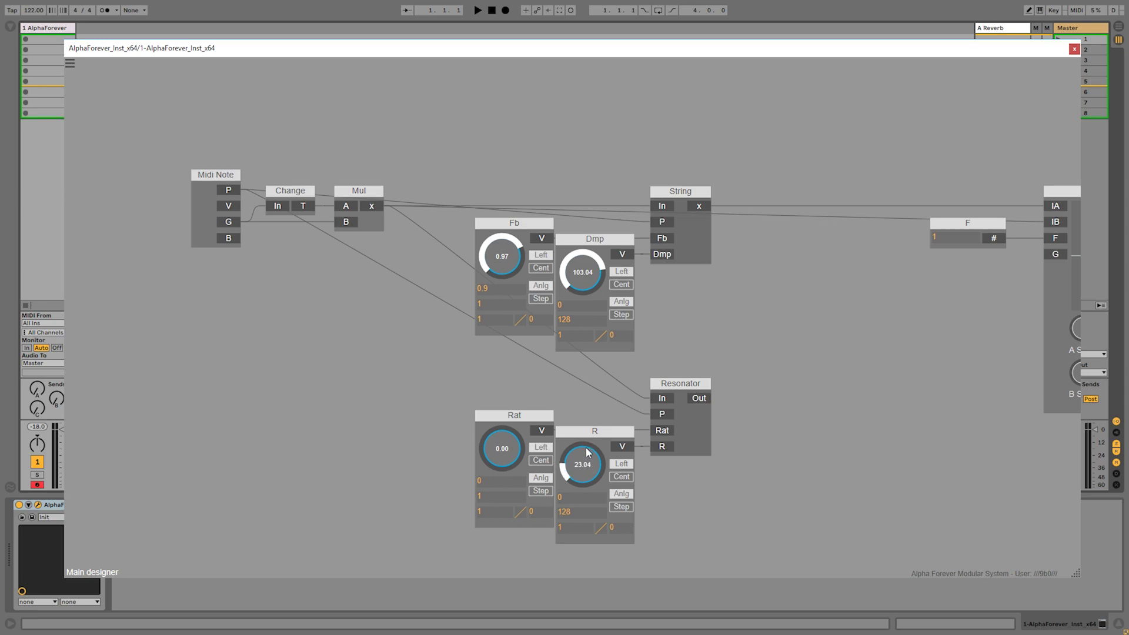
Set the R knob's maximum to 1 and its minimum to 0.001.
double_click(574, 509)
text(1)
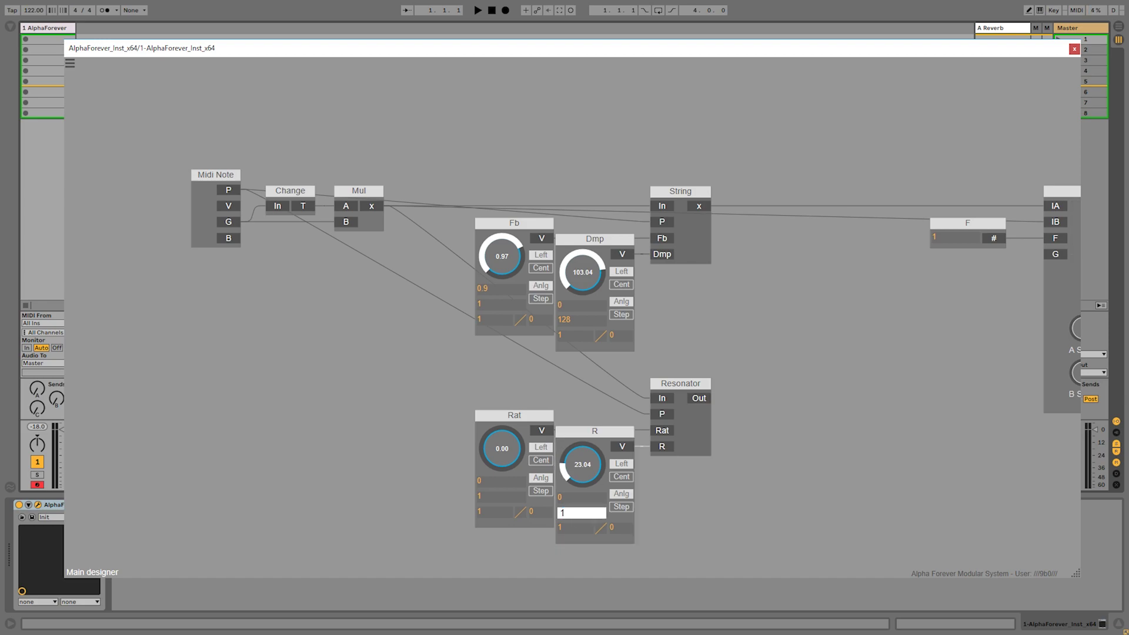
double_click(563, 498)
text(0.)
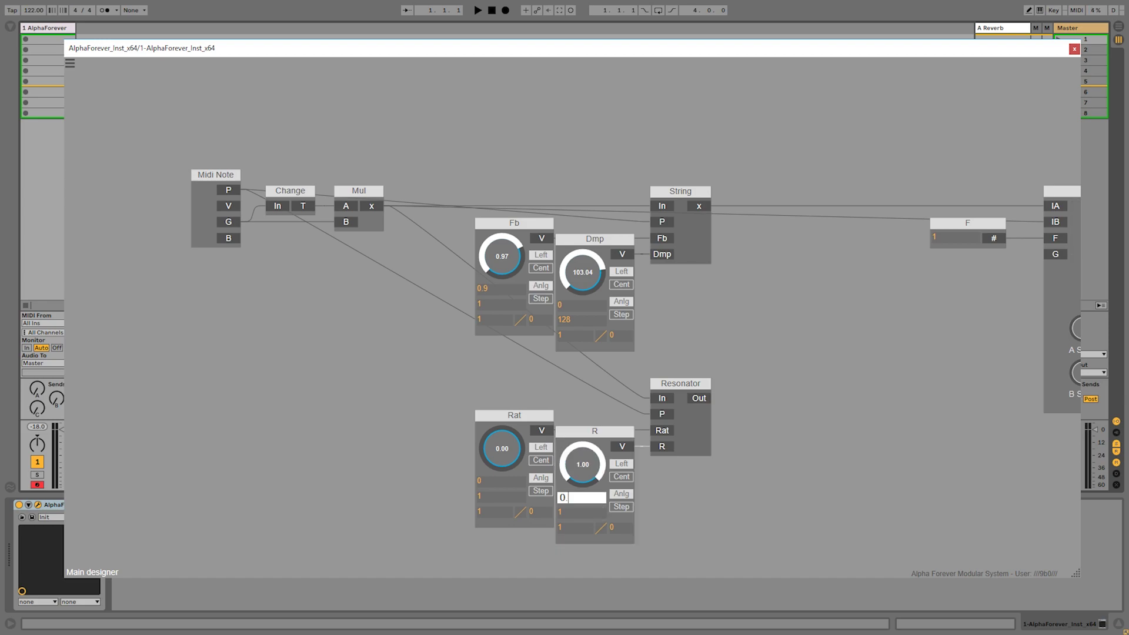
text(001)
key(Return)
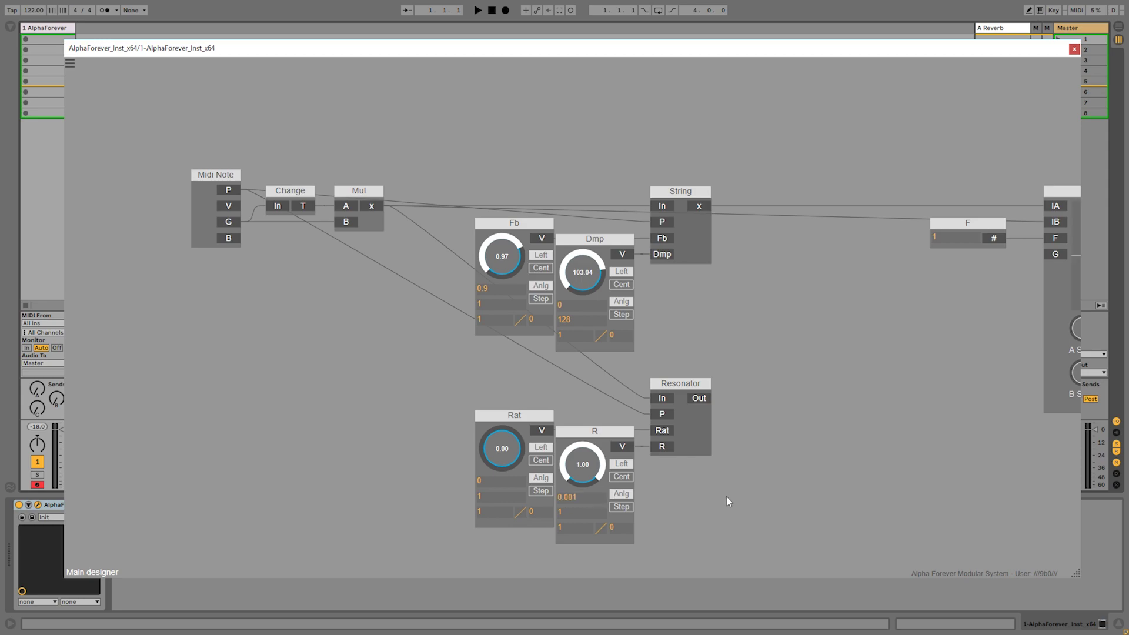
Connect the Resonator's Out to the Scope's IA input.
drag(787, 471, 611, 468)
drag(480, 407, 836, 215)
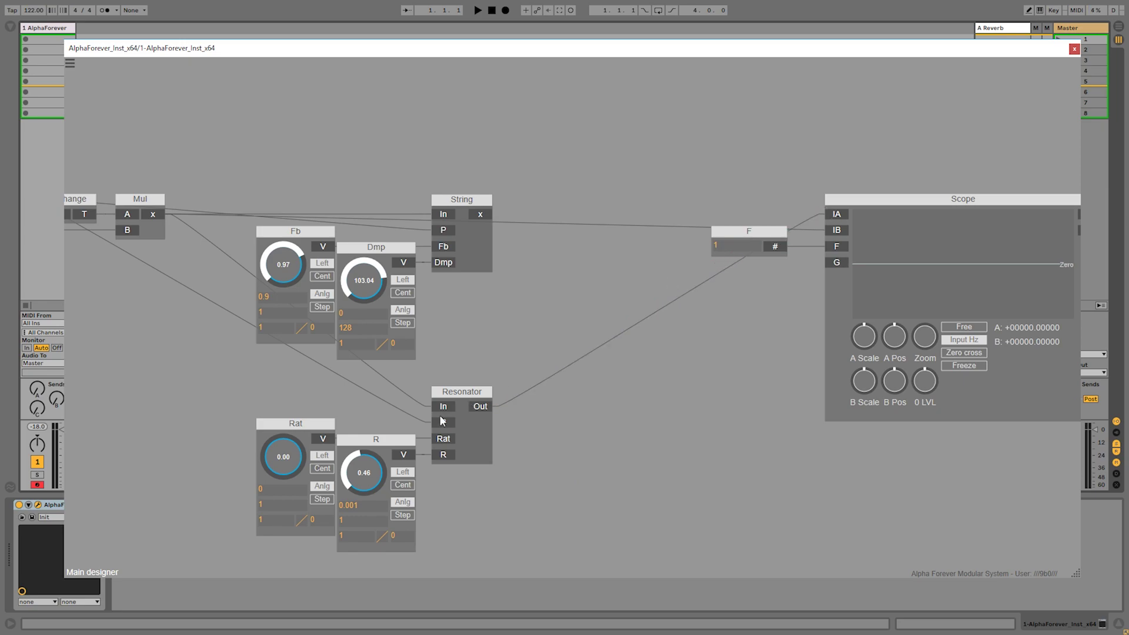
Set the Rat knob's minimum to 1 and maximum to 16, and switch it to stepped values.
double_click(267, 490)
text(1)
double_click(259, 504)
text(16)
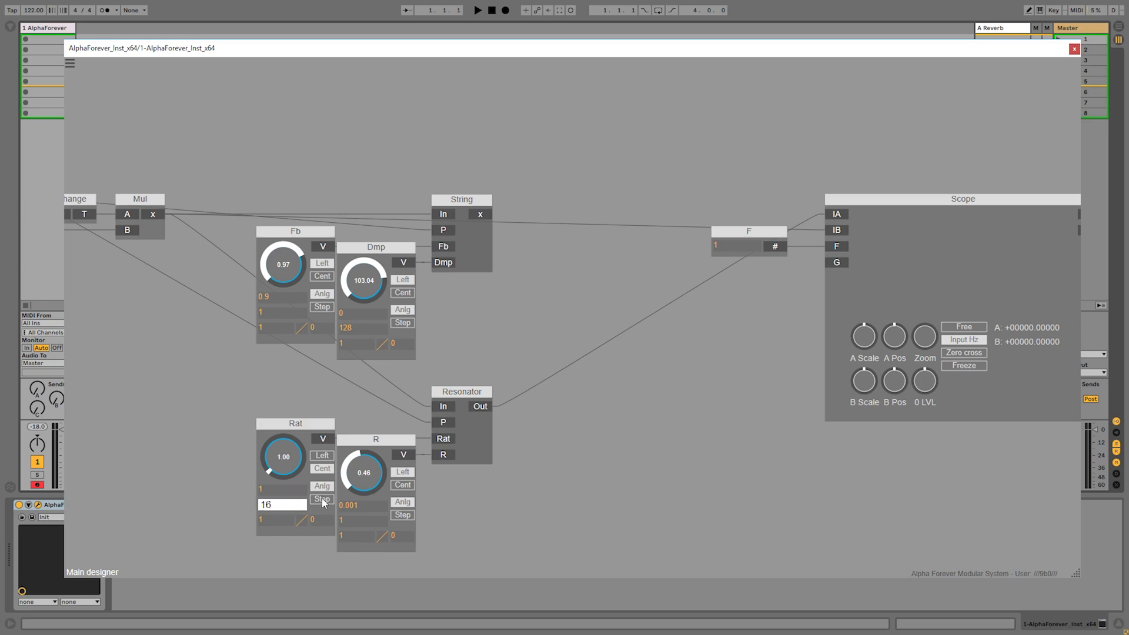
click(322, 500)
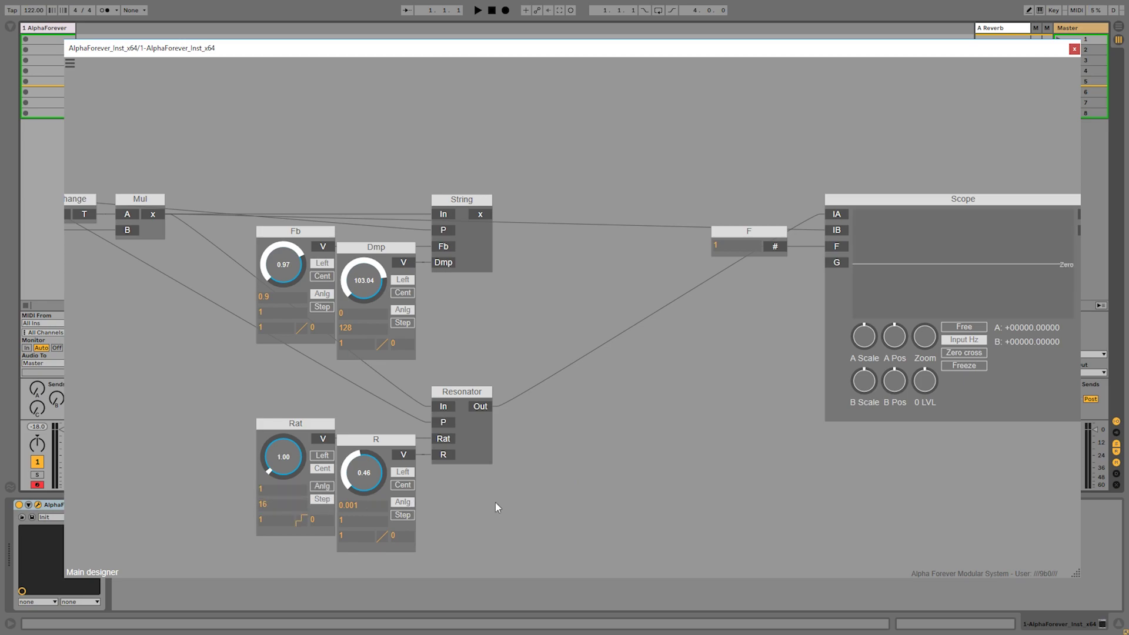
Lower the Resonator's R knob to 0.04.
click(399, 475)
drag(477, 375, 679, 353)
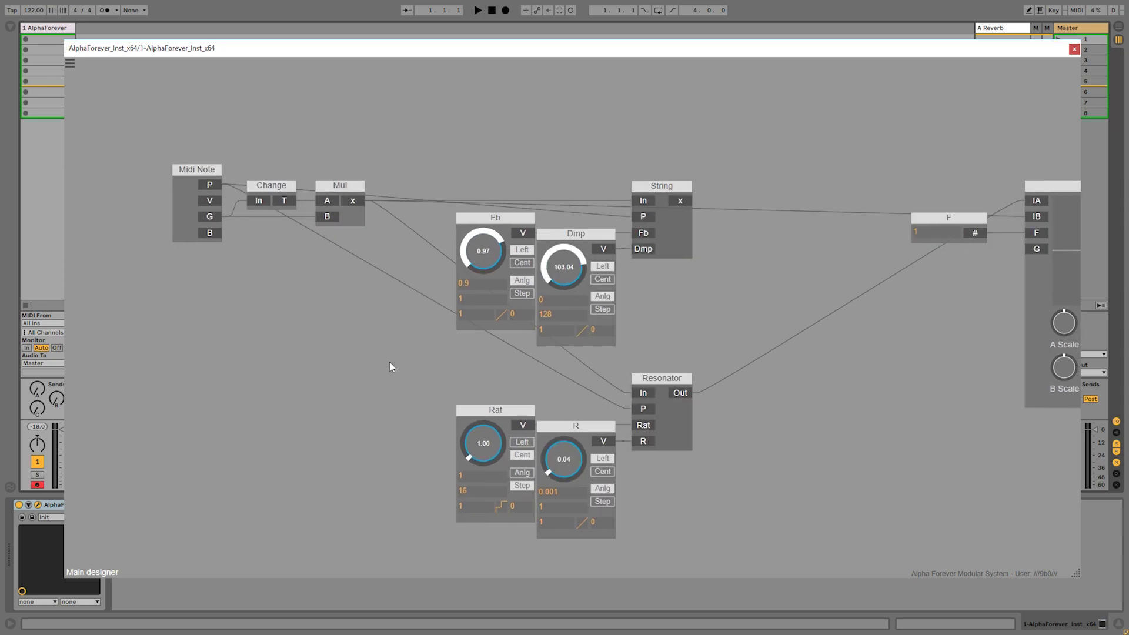
Add an Env. follower Modulated module and place it below the Change and Mul modules.
drag(323, 338, 273, 351)
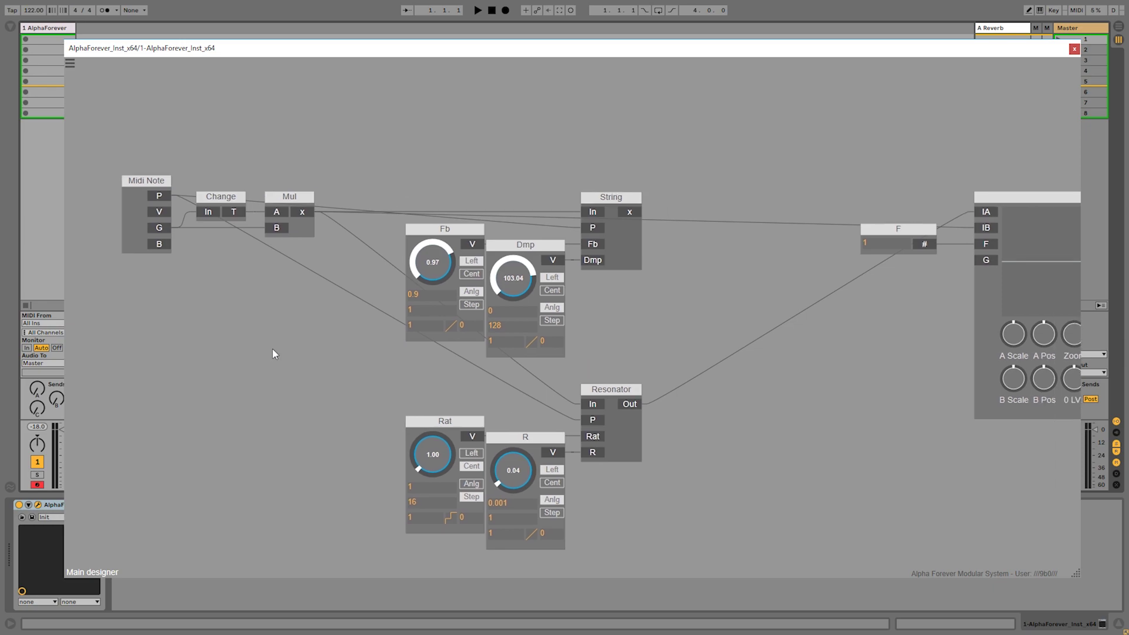
right_click(240, 384)
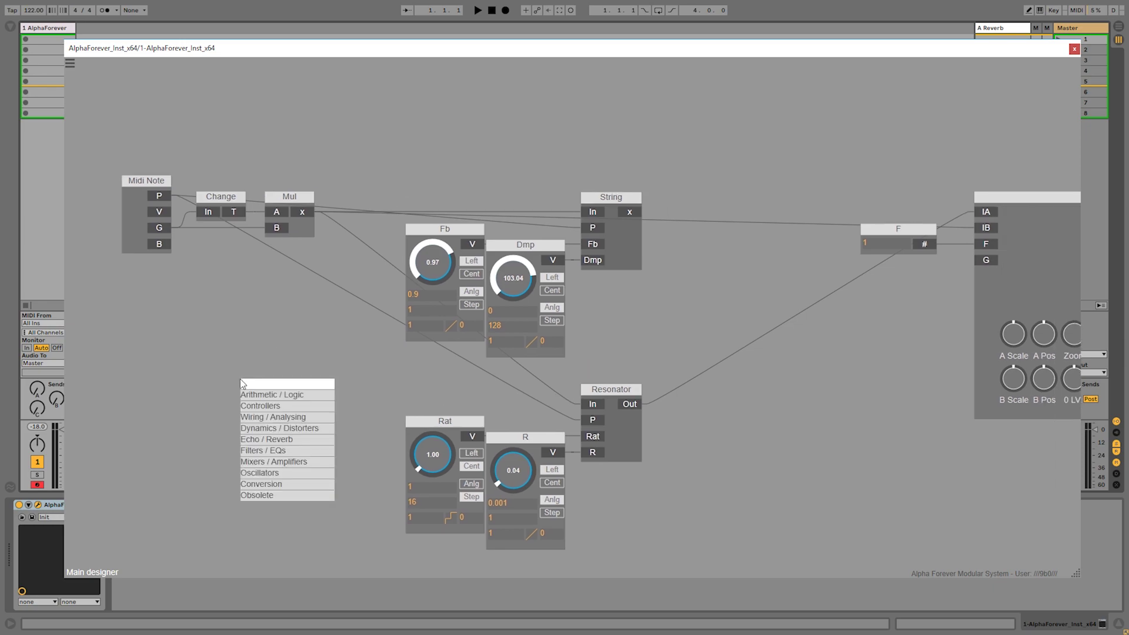
text(enve)
key(BackSpace)
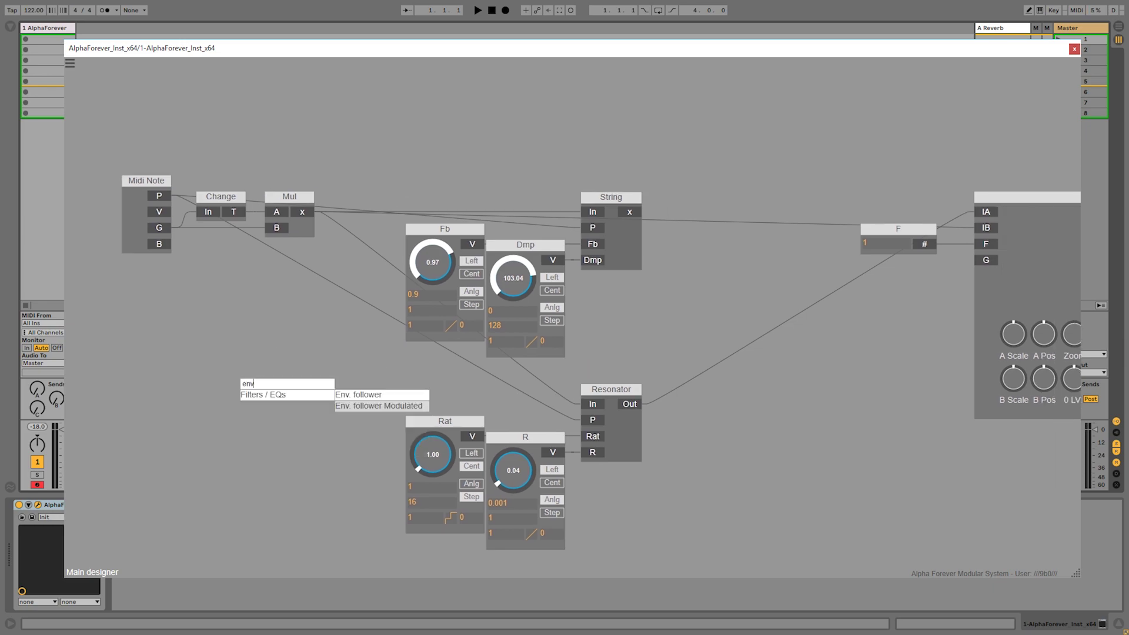
click(368, 407)
click(322, 387)
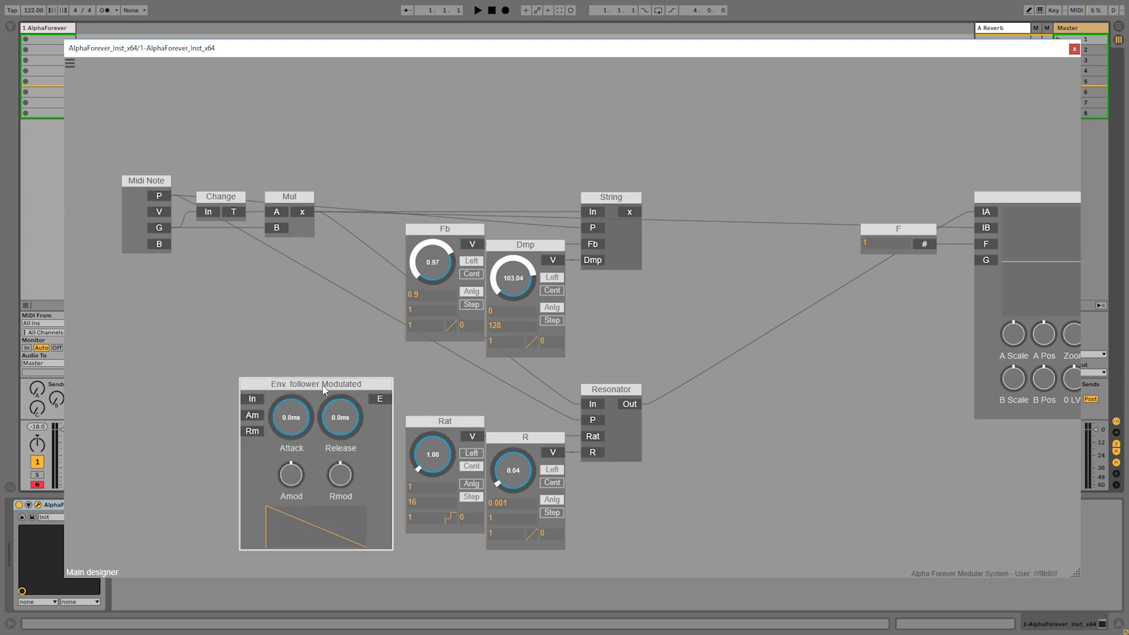
drag(323, 388, 263, 356)
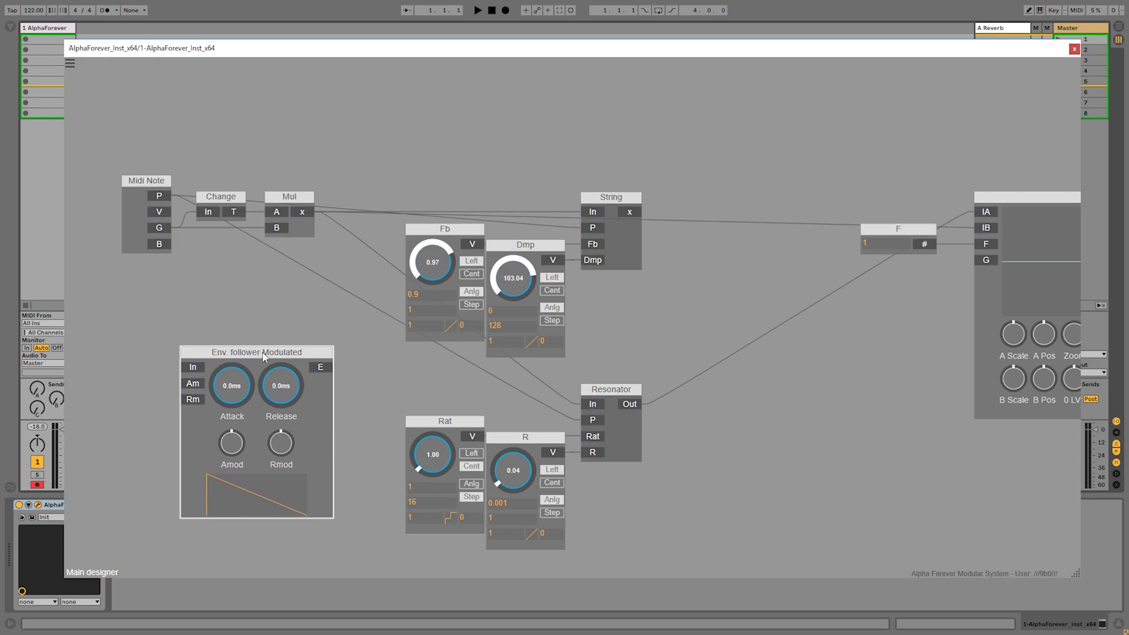
Route Mul's output through the envelope follower to the Scope's IA input and raise its Release to 324 ms.
drag(298, 213, 181, 368)
drag(323, 365, 984, 217)
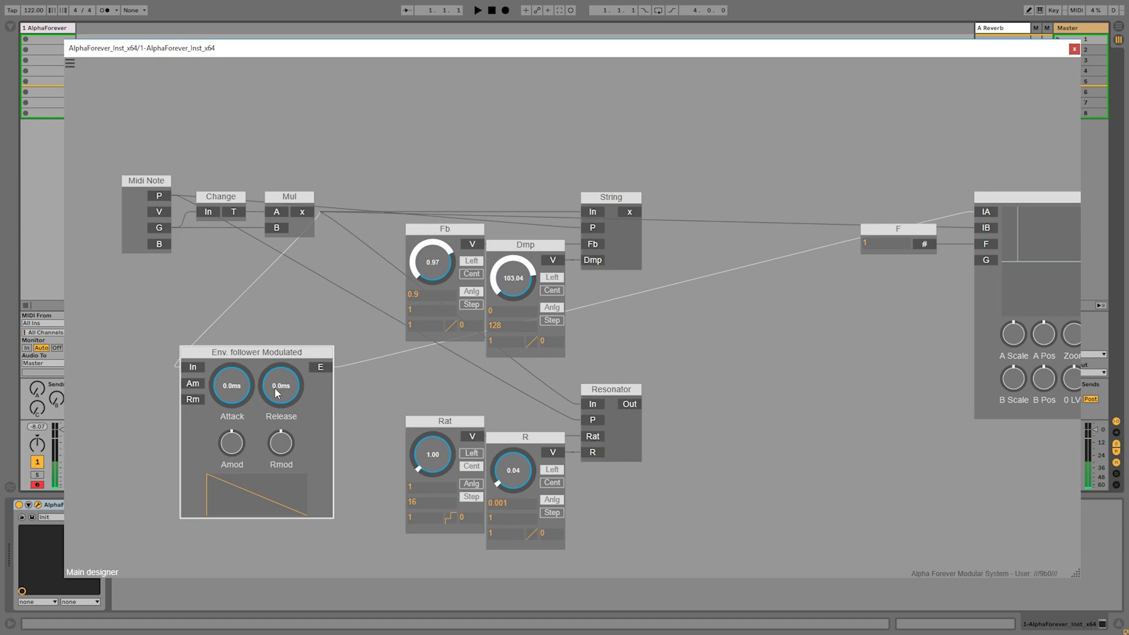
drag(274, 387, 275, 371)
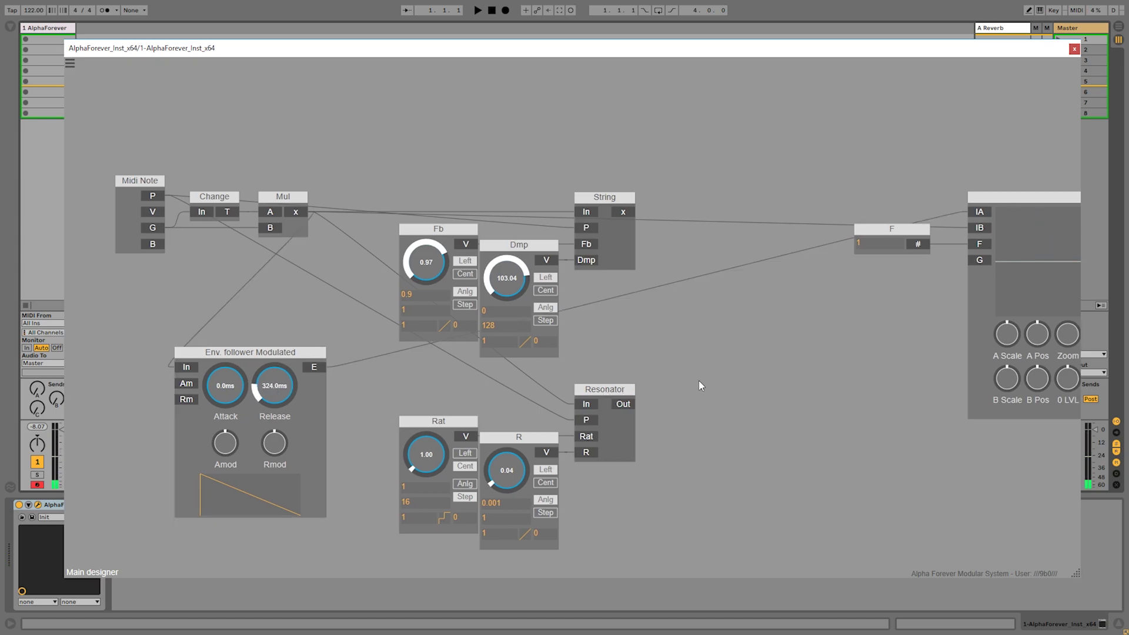
drag(701, 386, 653, 383)
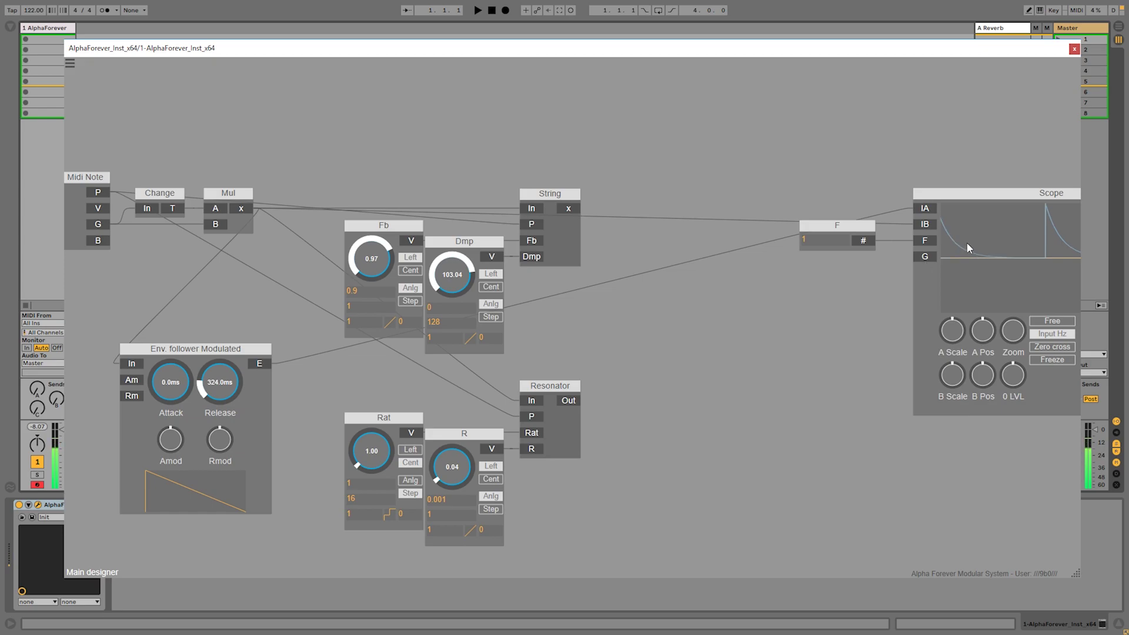
Route the envelope follower's E through the Resonator to the Scope's IA input, and set its Release to 81 ms.
drag(231, 379, 228, 394)
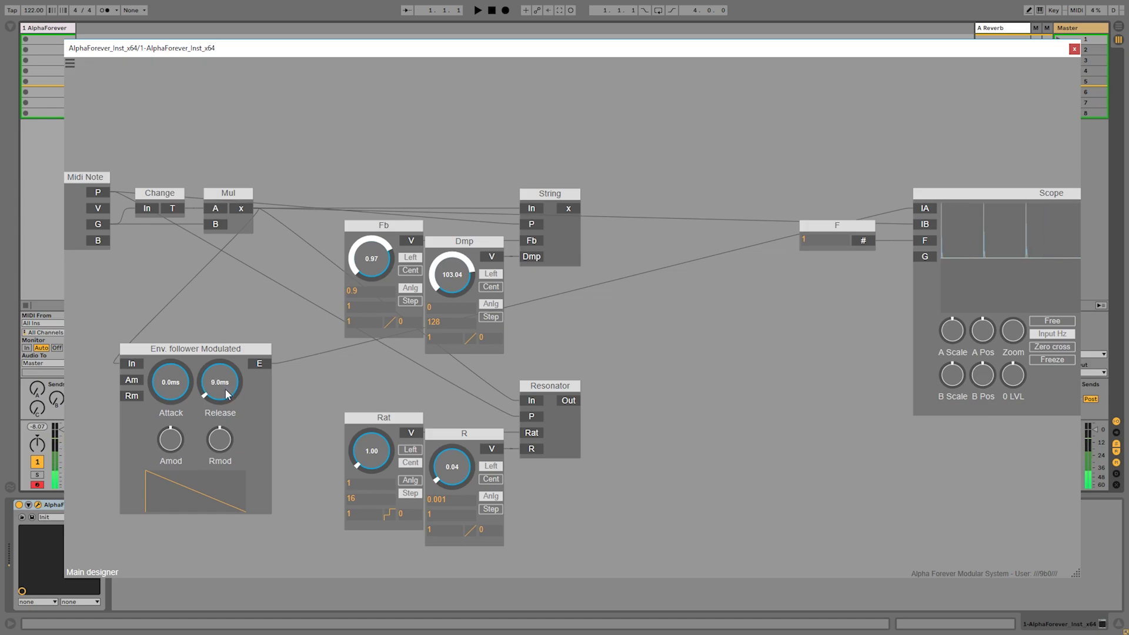
drag(259, 366, 915, 213)
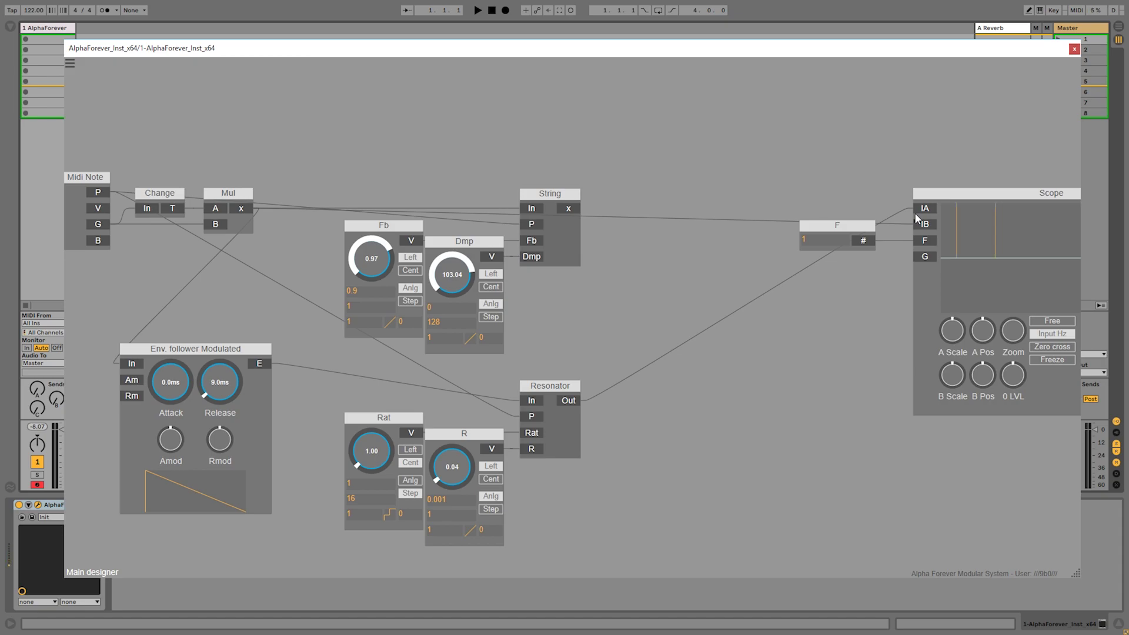
drag(222, 385, 222, 382)
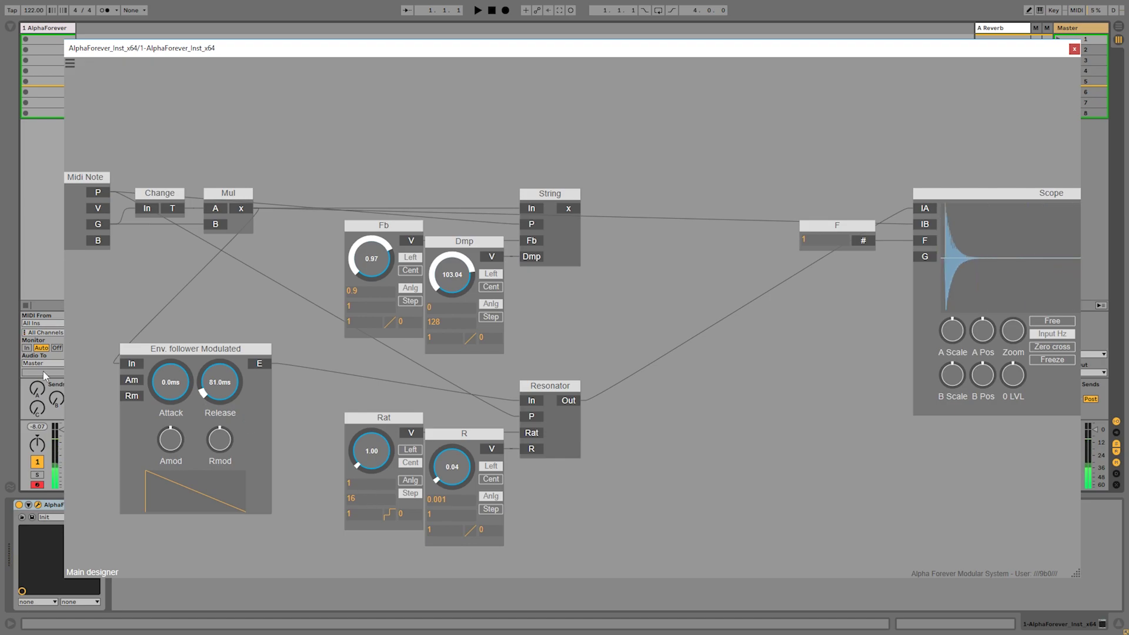
click(70, 69)
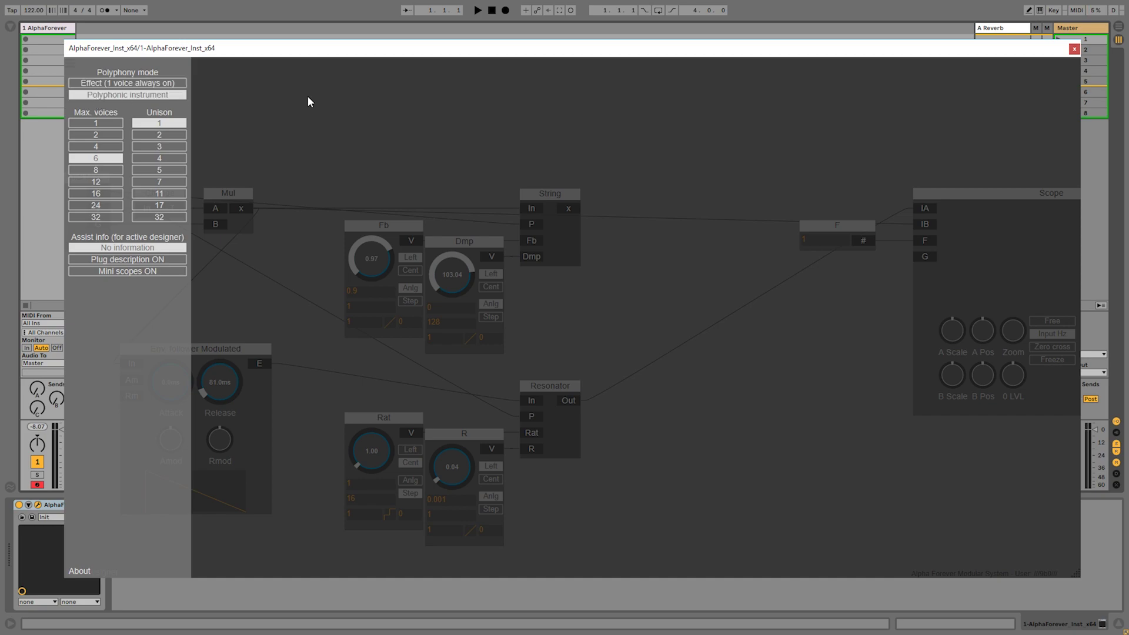
click(308, 97)
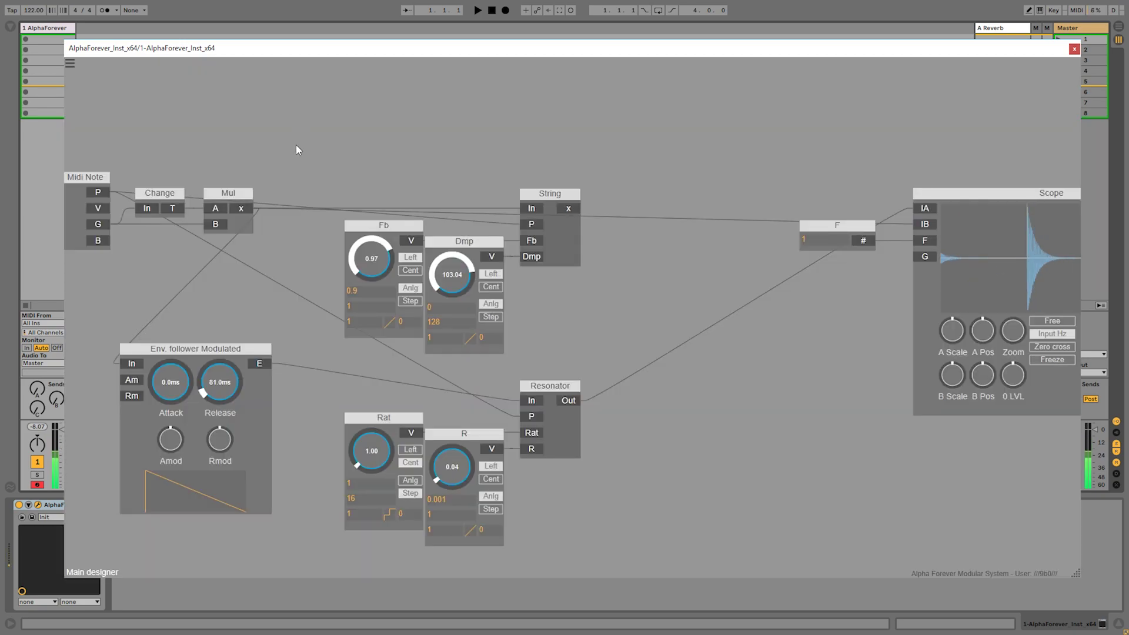
Set the Resonator's R knob to 0.02 and its Rat knob to 1.00.
drag(451, 466, 449, 473)
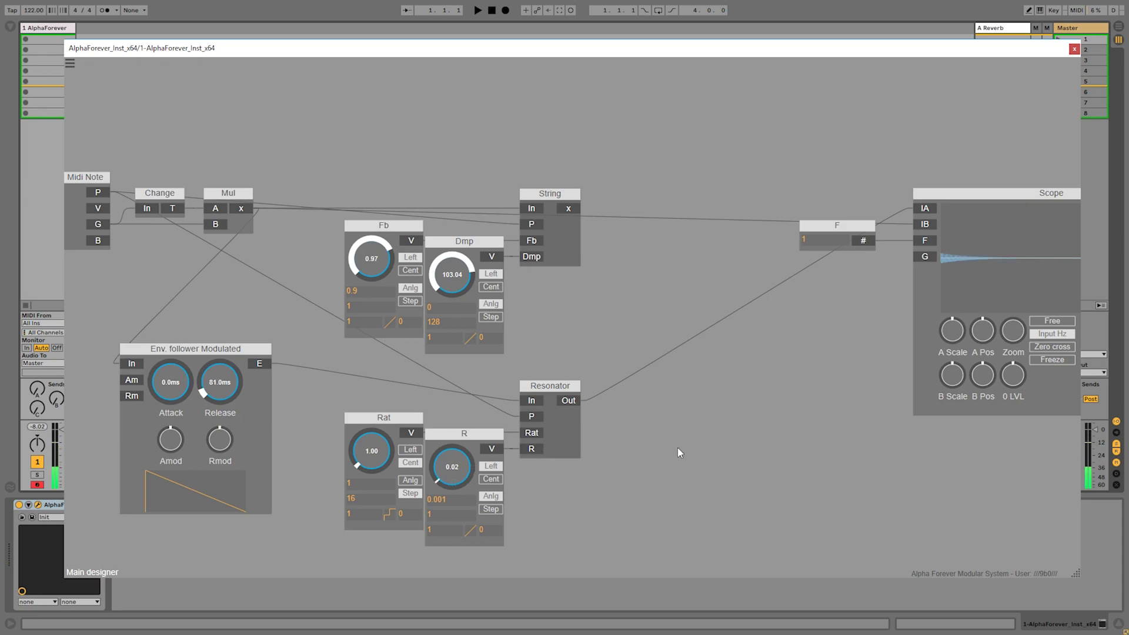
drag(694, 449, 549, 398)
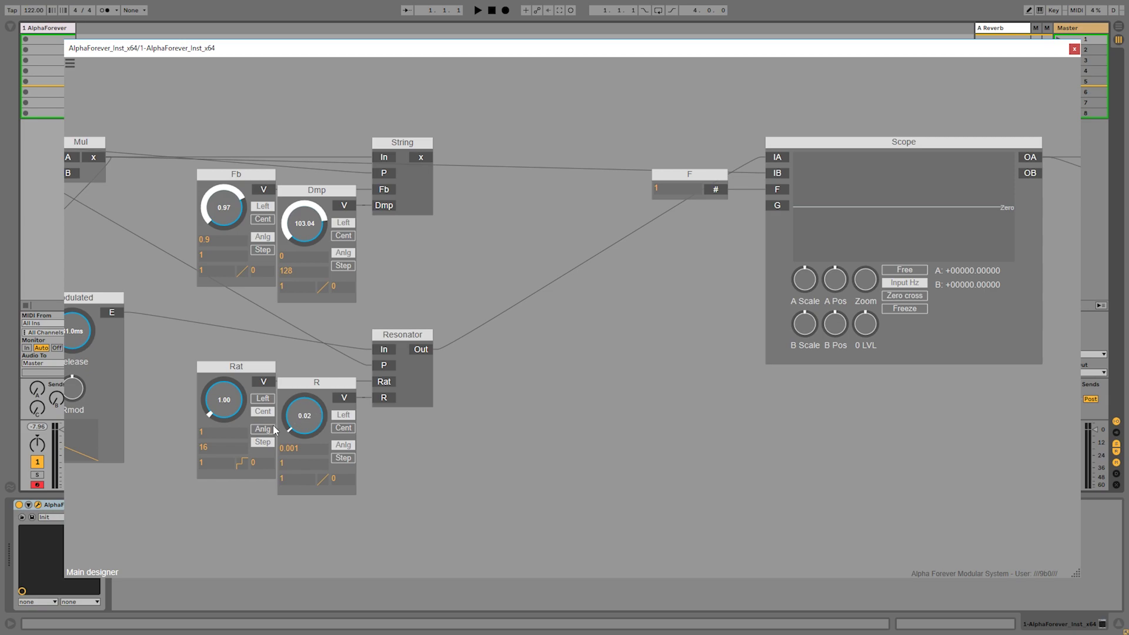
drag(307, 429, 294, 372)
drag(303, 408, 291, 457)
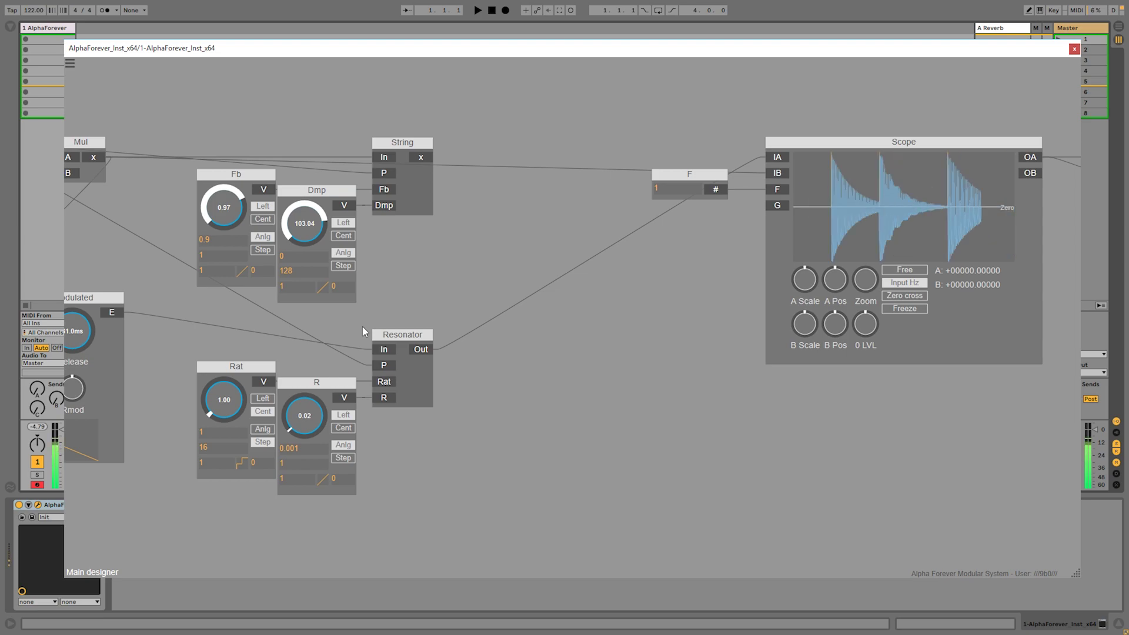
mouse_move(218, 415)
mouse_down()
mouse_move(215, 388)
mouse_move(213, 428)
mouse_up()
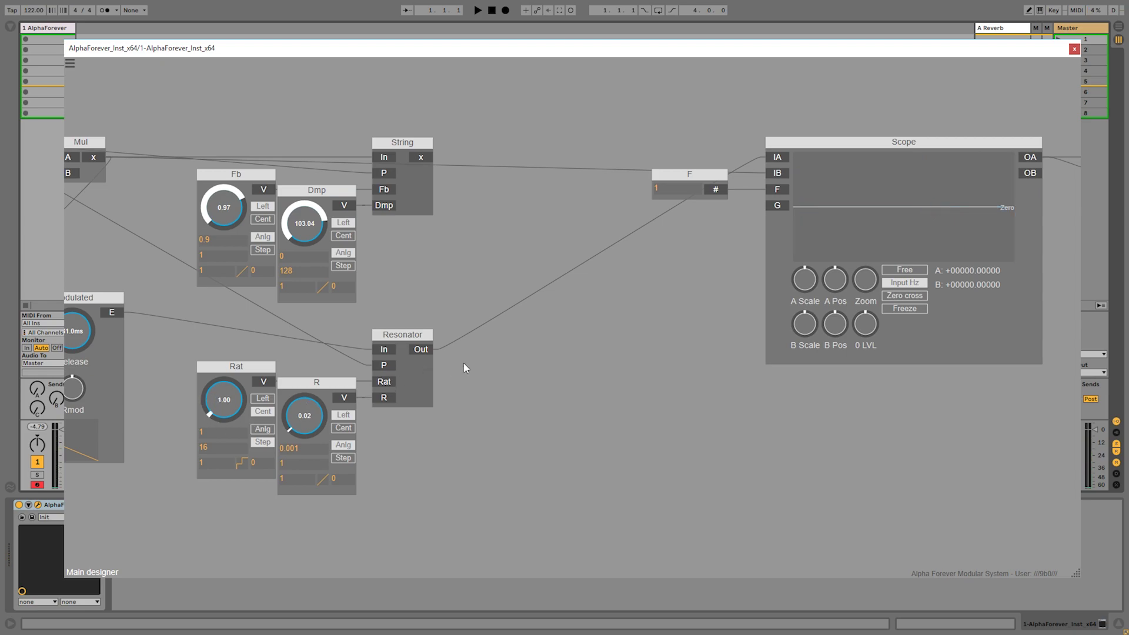
Connect the Resonator's Out to the String's In, and the String's x output to the Scope's IA input.
scroll(463, 363, down, 2)
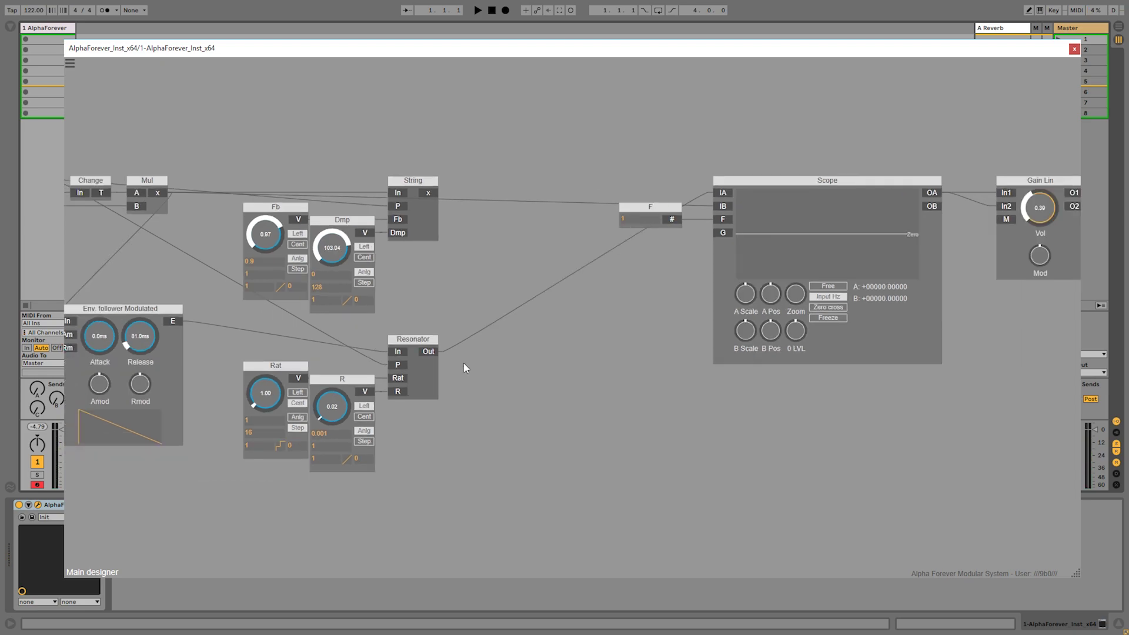
drag(432, 353, 398, 198)
drag(384, 286, 435, 352)
drag(615, 181, 727, 194)
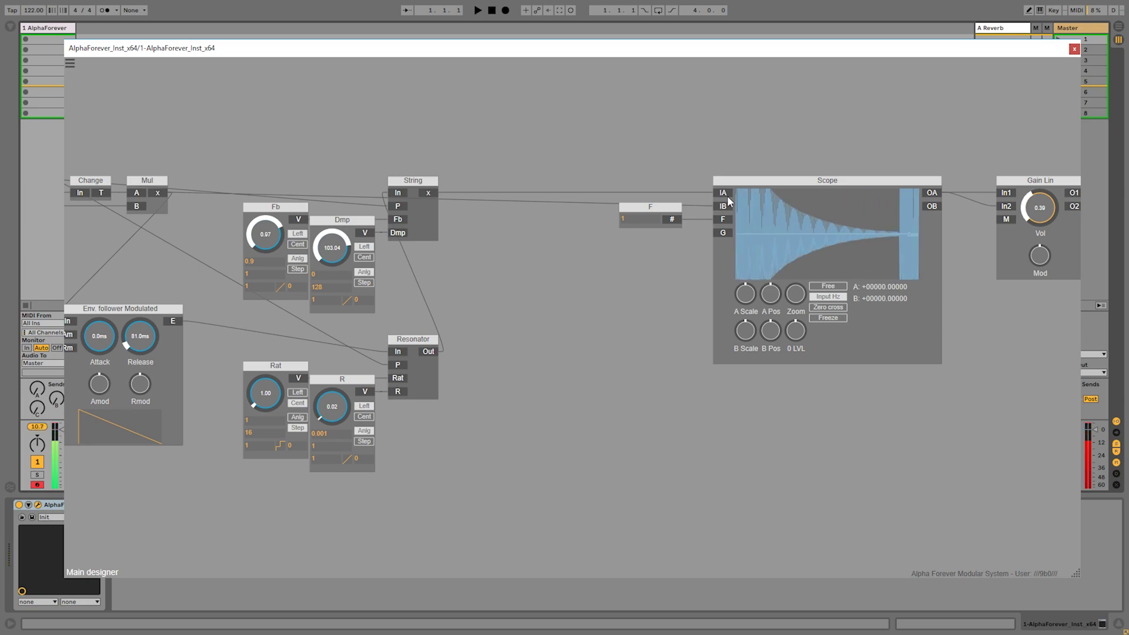
Set the envelope follower's Release to 16 ms and the Resonator's R knob to 0.16.
drag(139, 343, 136, 419)
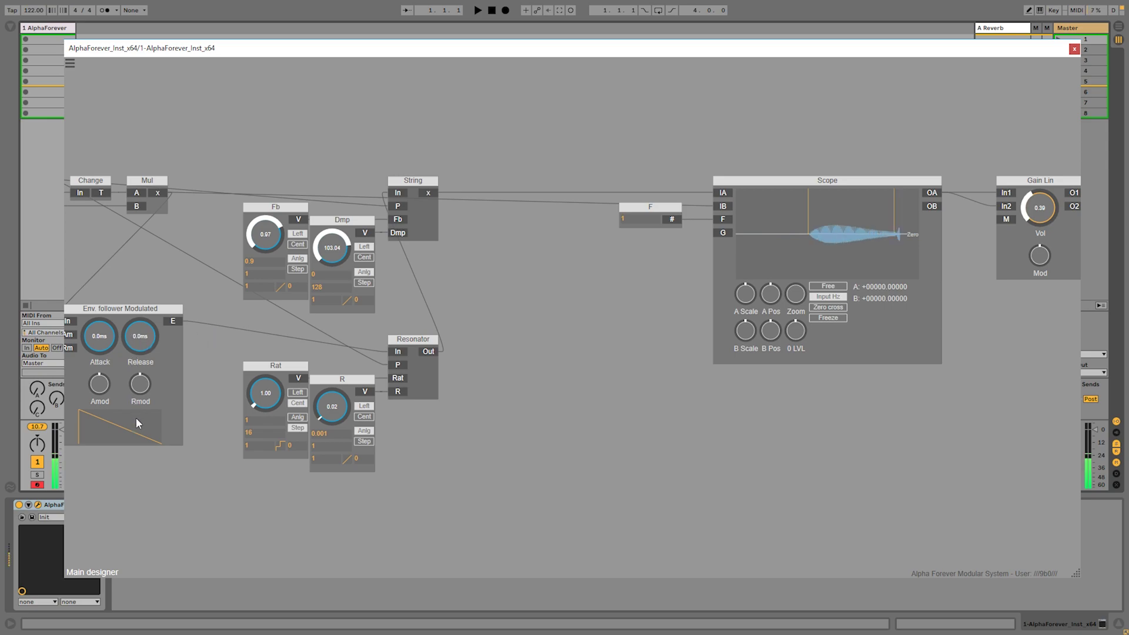
drag(133, 332, 132, 324)
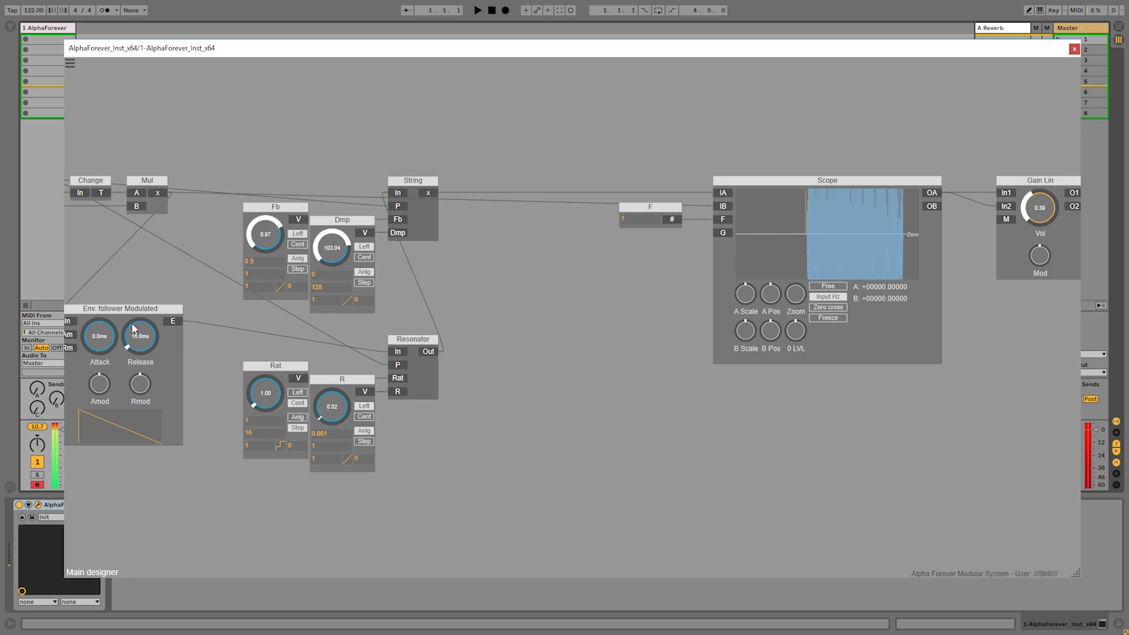
drag(331, 407, 337, 387)
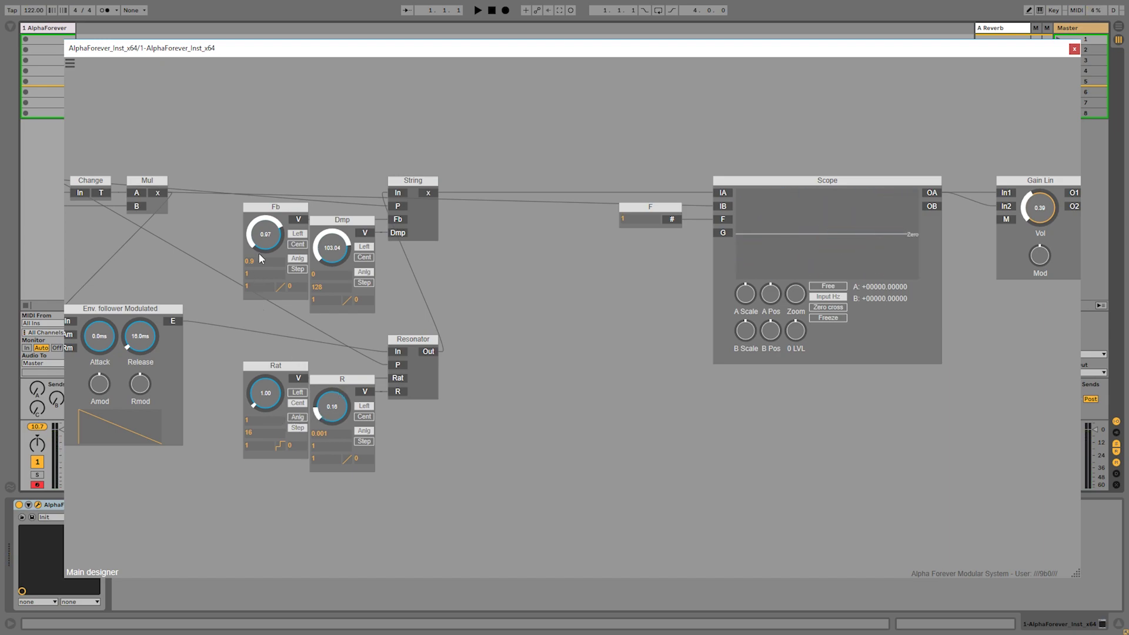
Raise the String's Dmp knob to 116.48 and Fb knob to 0.99, and lower the Gain Lin volume to 0.25.
drag(347, 249, 347, 237)
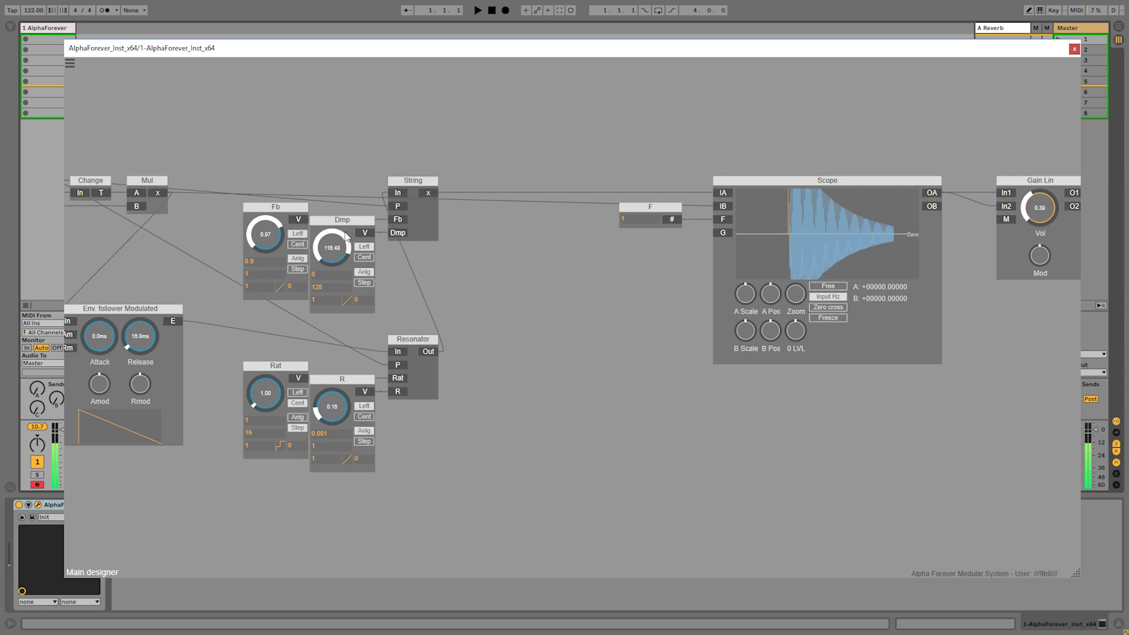
drag(266, 222, 268, 219)
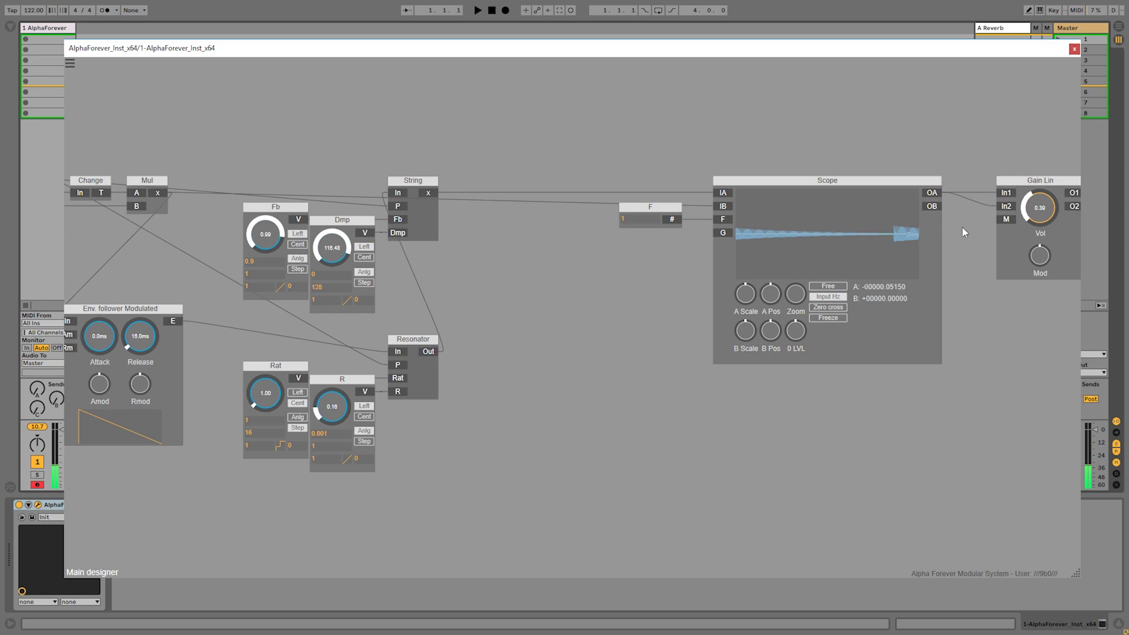
drag(1036, 206, 1037, 223)
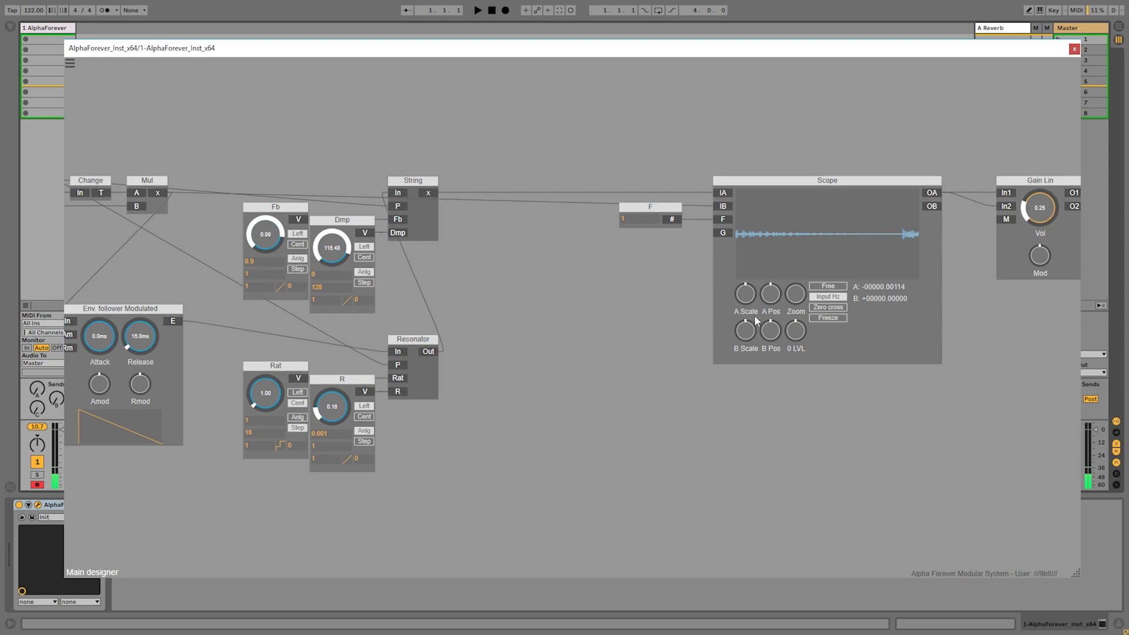
Move the String group closer to the Scope and line up the Resonator with its Rat and R knobs before it.
drag(574, 328, 699, 241)
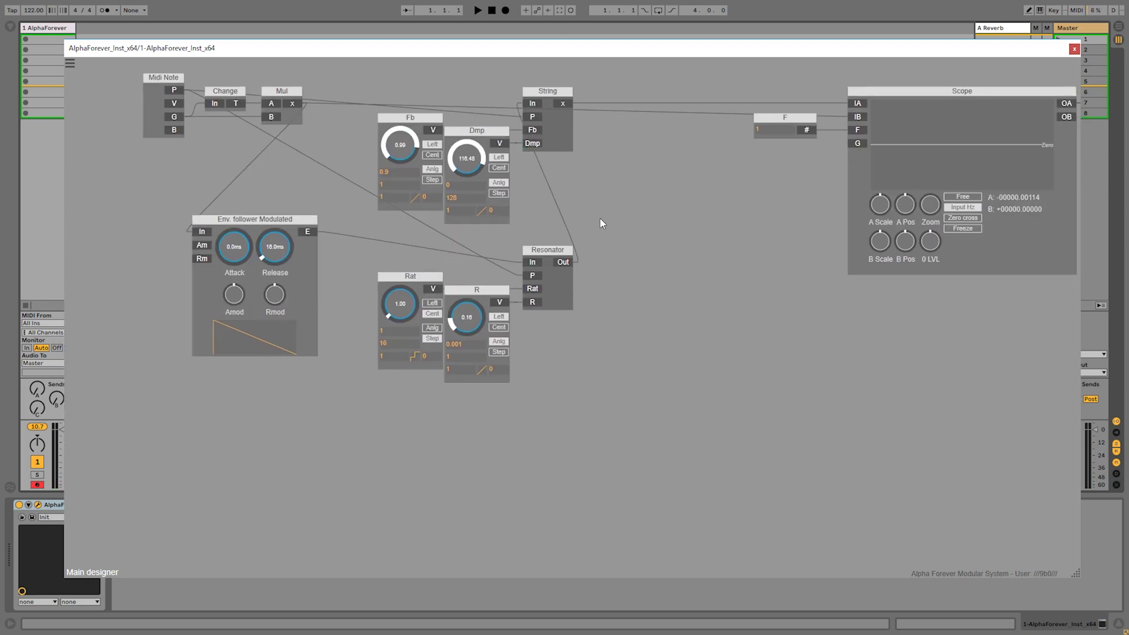
drag(607, 243, 344, 73)
drag(538, 96, 695, 106)
drag(616, 394, 352, 253)
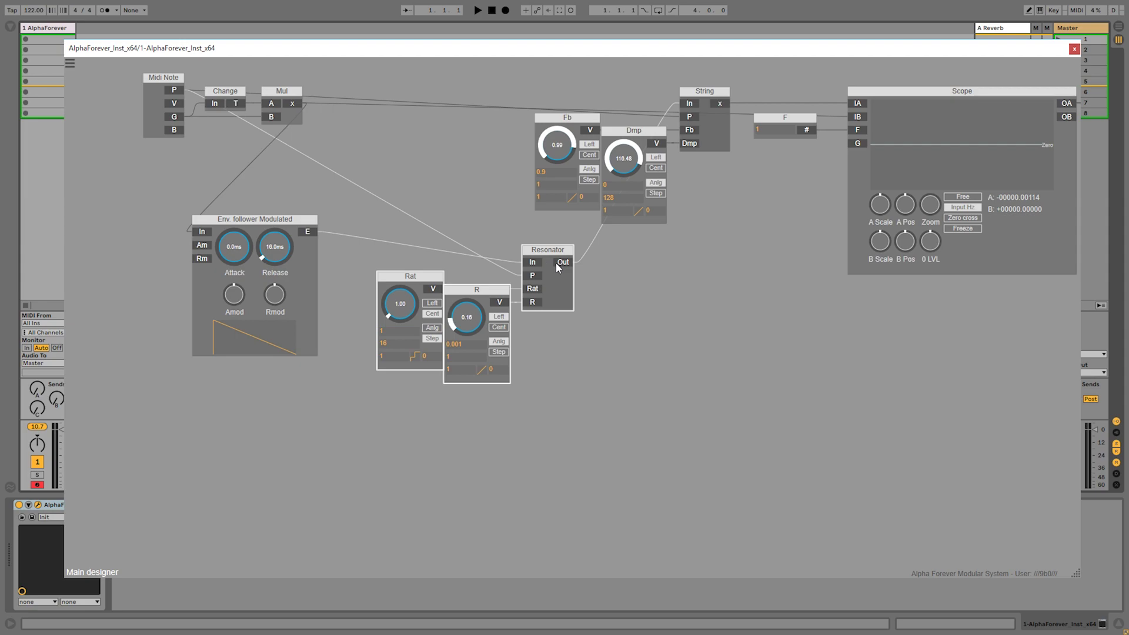
drag(562, 267, 503, 98)
click(447, 256)
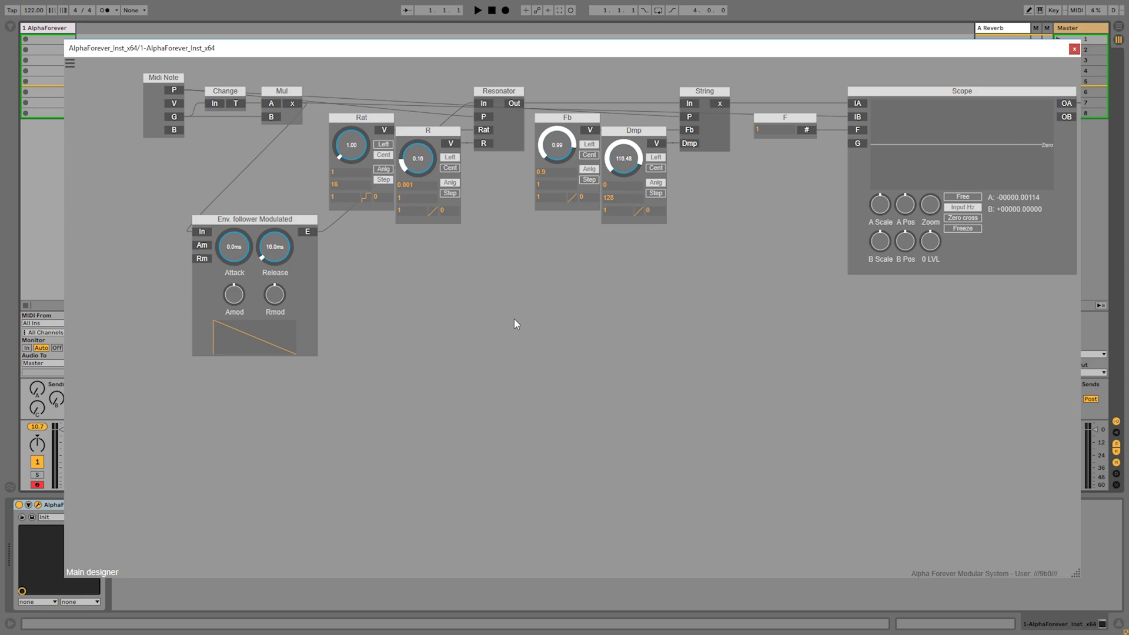
Shift the Midi Note, Change and Mul modules away from the Resonator and place the envelope follower in line between Mul and Rat.
drag(514, 320, 684, 344)
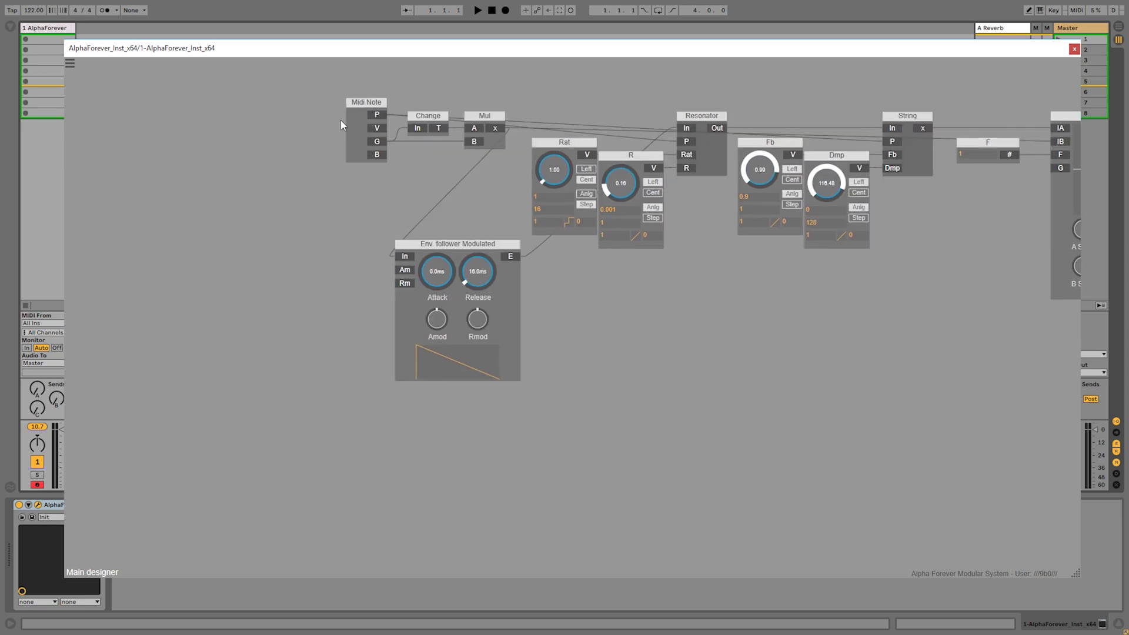
drag(324, 89, 514, 178)
drag(485, 116, 340, 116)
drag(435, 179, 457, 240)
double_click(530, 317)
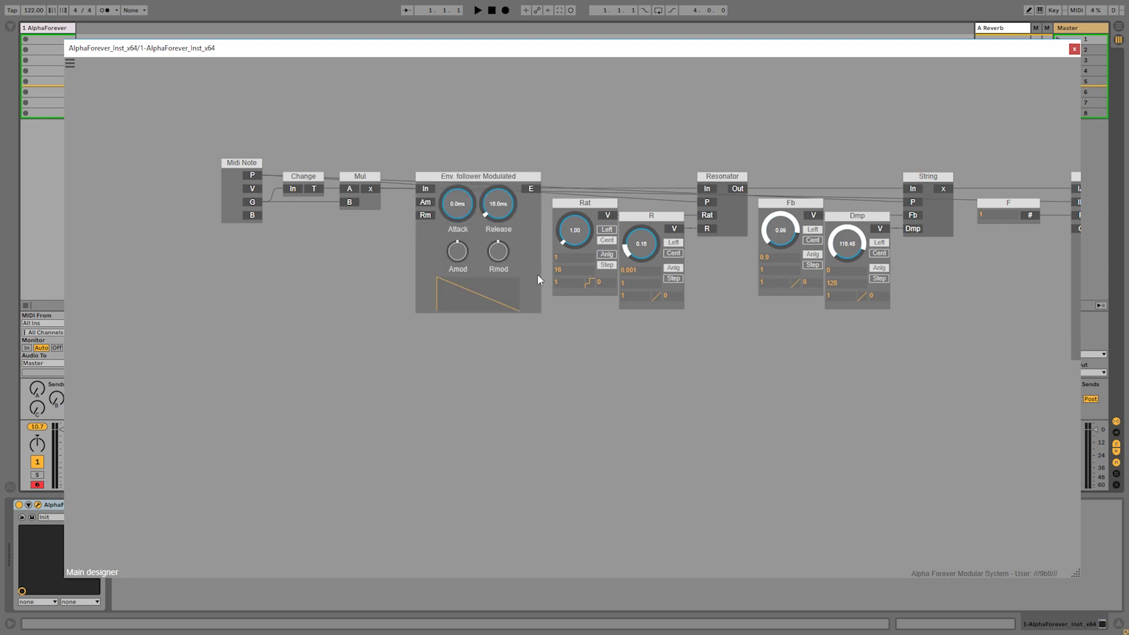
drag(592, 139, 366, 156)
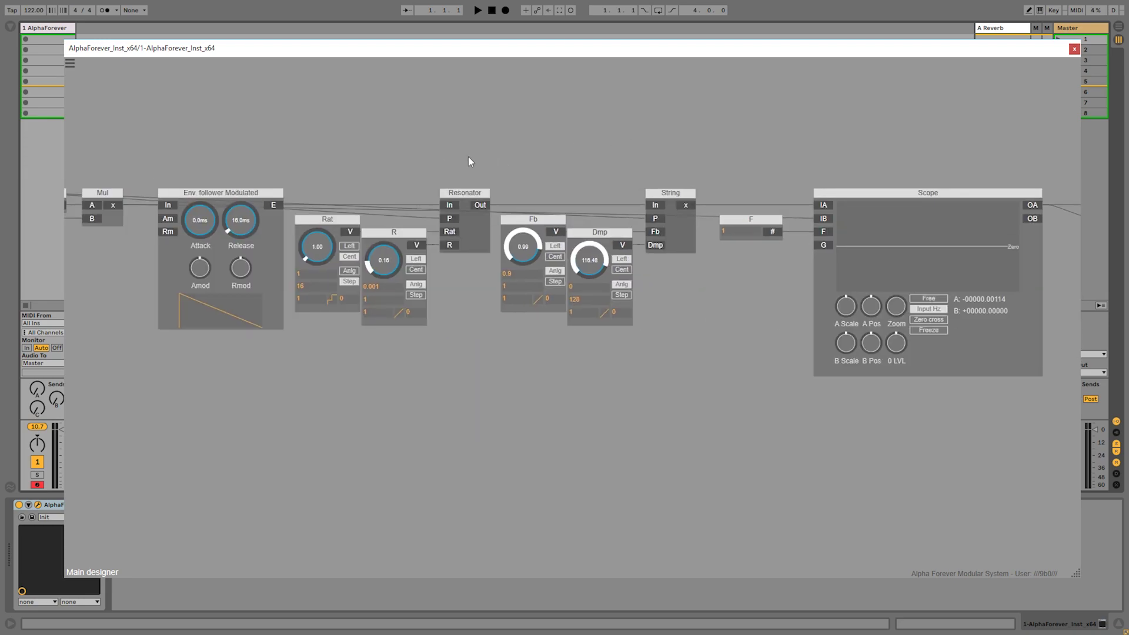
drag(659, 149, 465, 123)
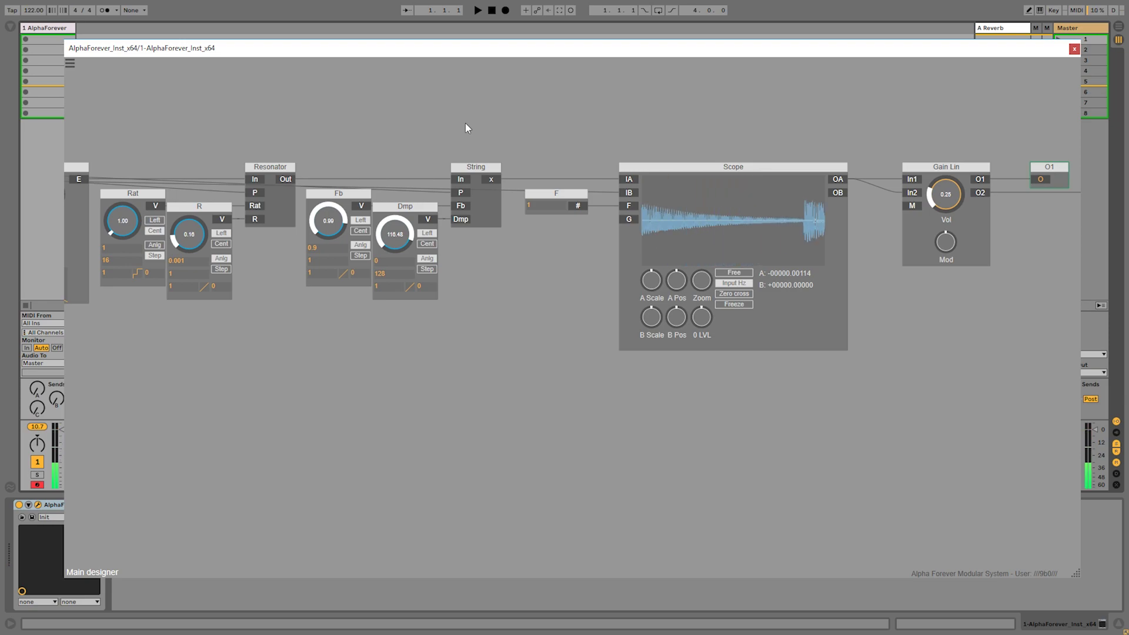
scroll(464, 123, down, 1)
scroll(465, 123, down, 1)
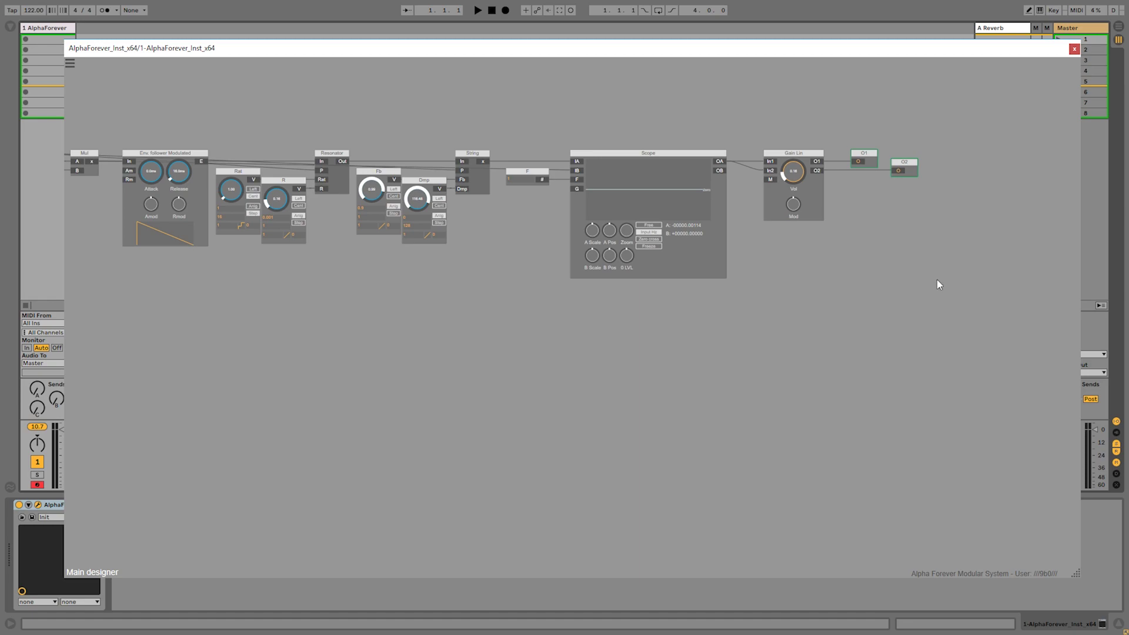
drag(464, 312, 588, 324)
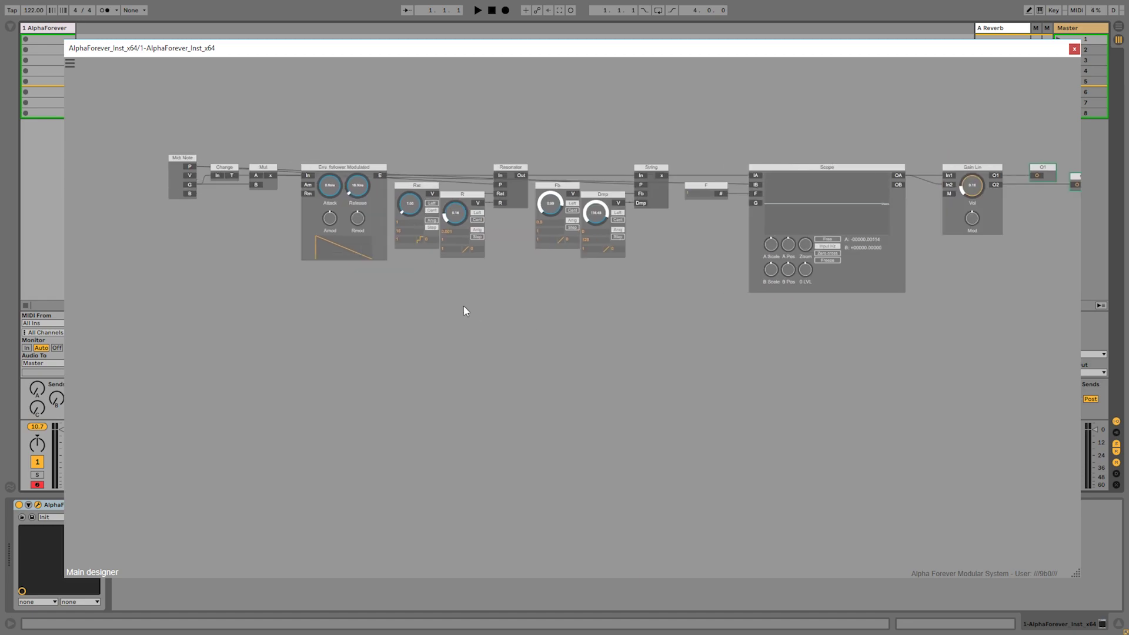
scroll(464, 310, up, 1)
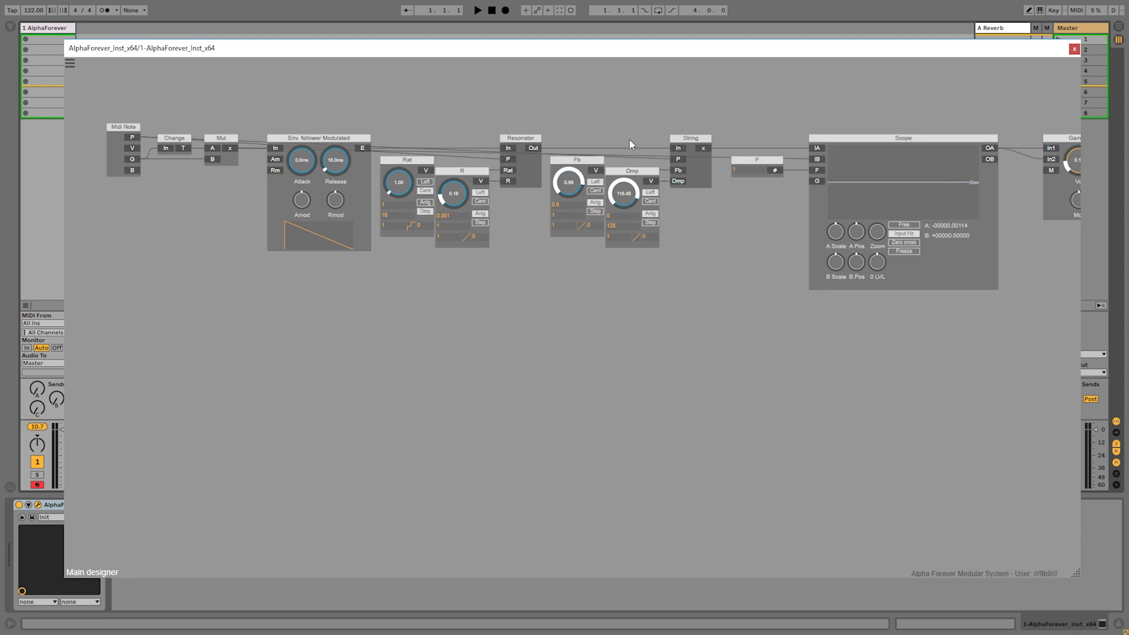
Move the modules from Midi Note through the Fb knob away from Dmp to open a gap before the String.
scroll(629, 141, down, 1)
scroll(630, 141, down, 1)
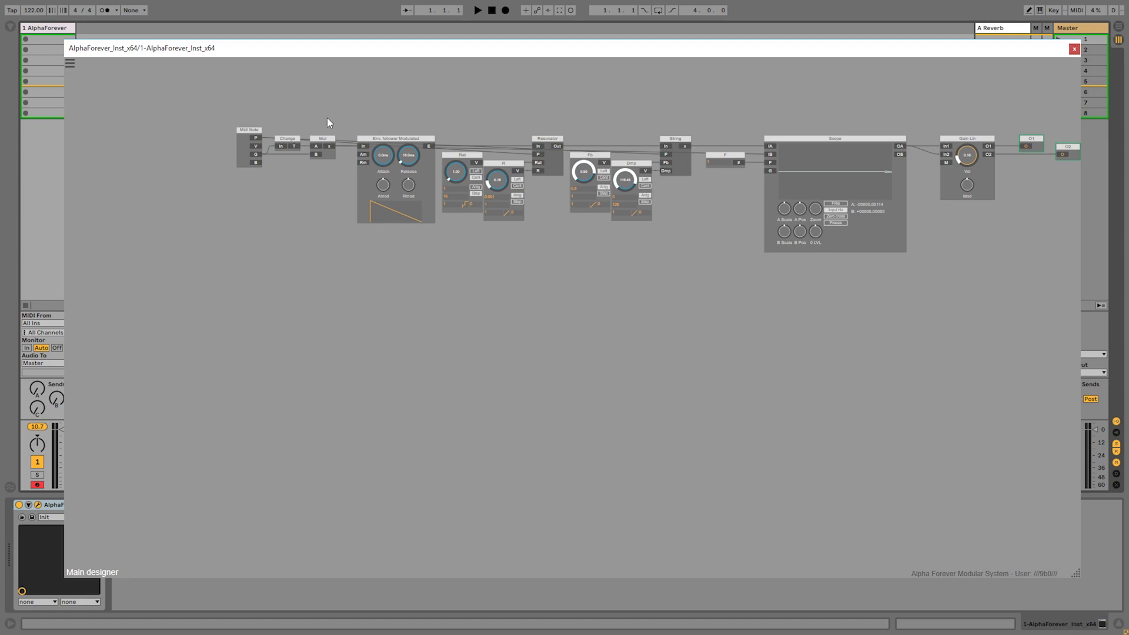
drag(199, 115, 622, 265)
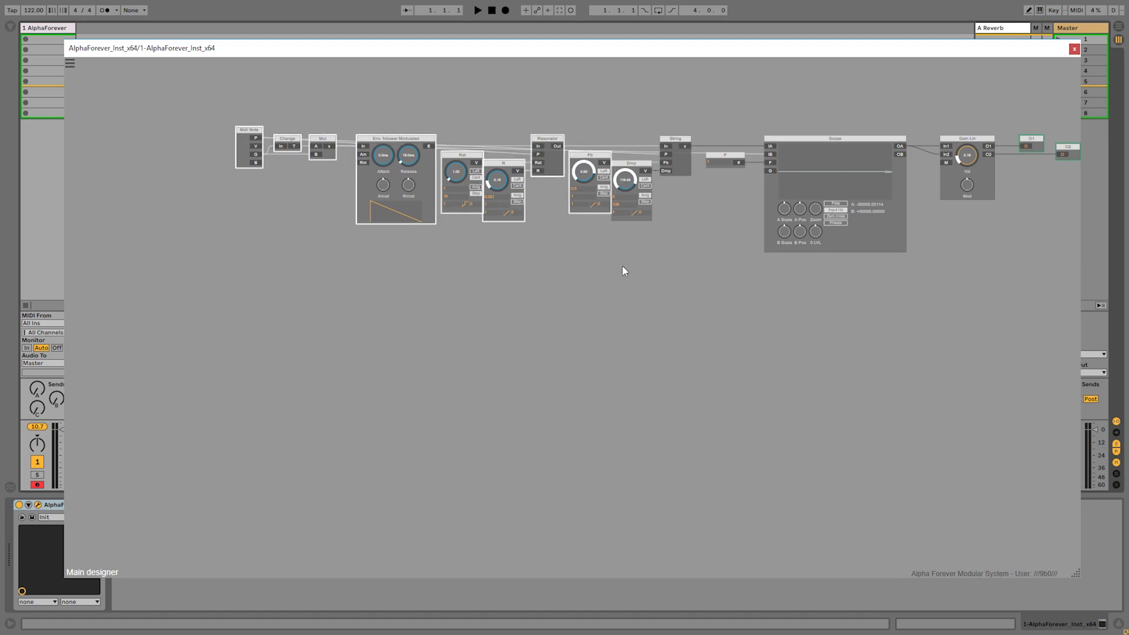
drag(592, 159, 475, 159)
click(562, 207)
click(774, 162)
double_click(770, 155)
scroll(573, 109, up, 3)
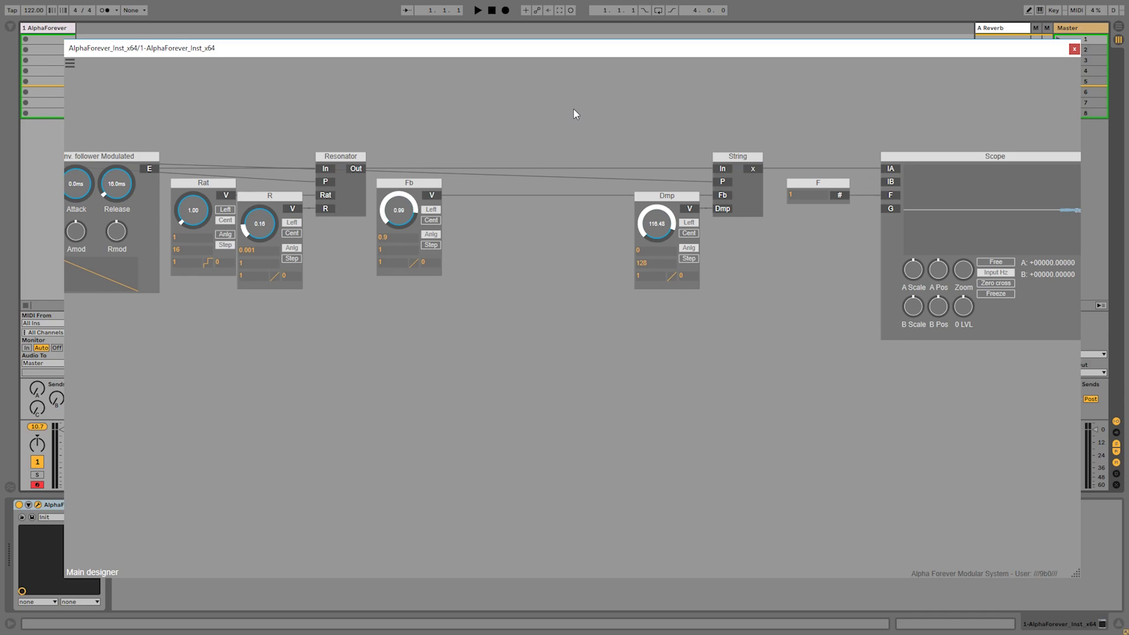
drag(428, 143, 693, 132)
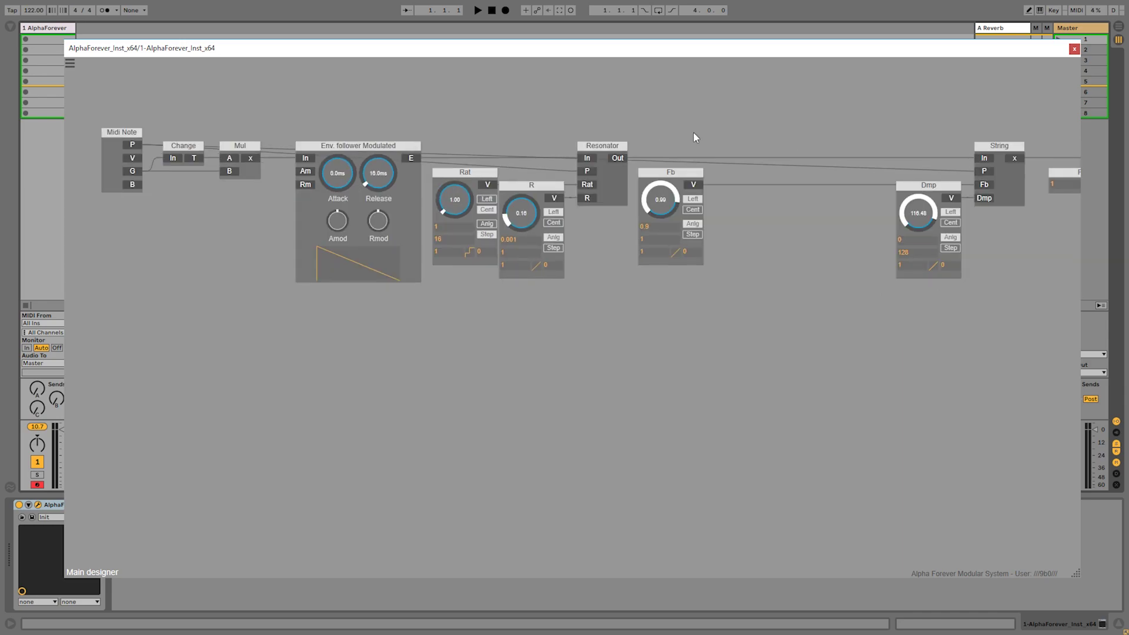
Insert a Con module on the pitch wire into the Resonator's P input and place it above and before the Resonator.
click(383, 152)
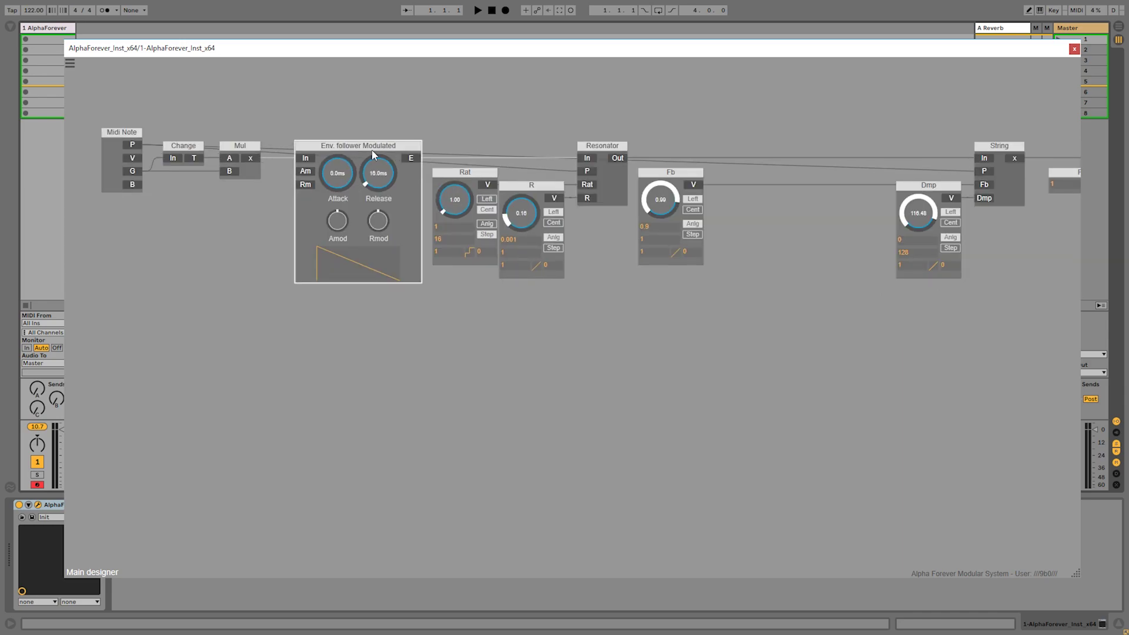
right_click(589, 173)
mouse_move(635, 210)
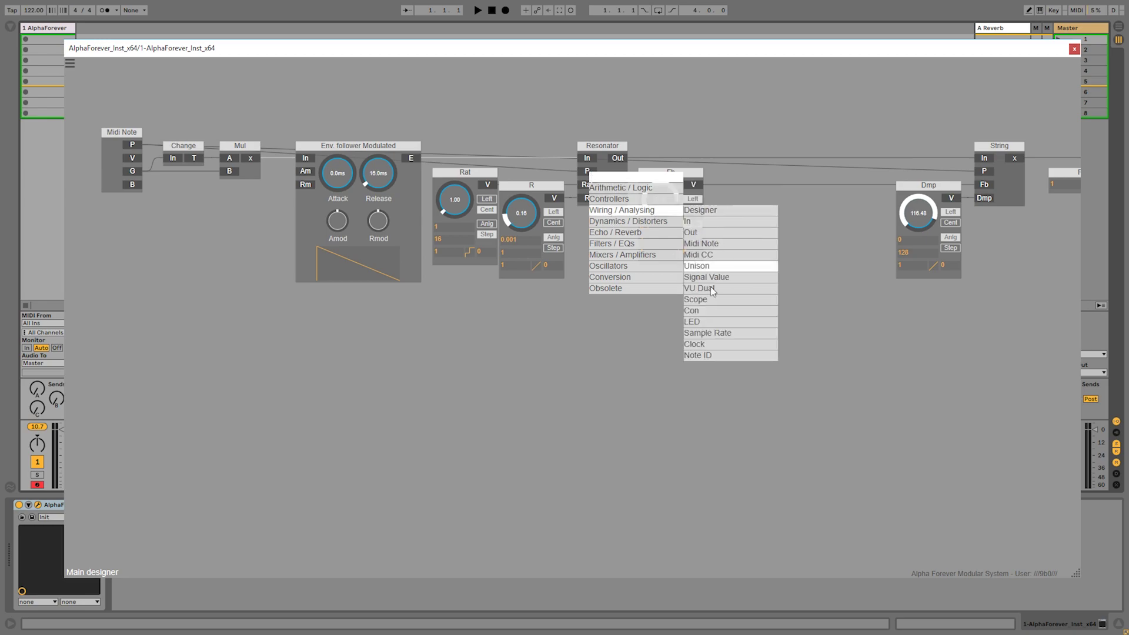
click(699, 312)
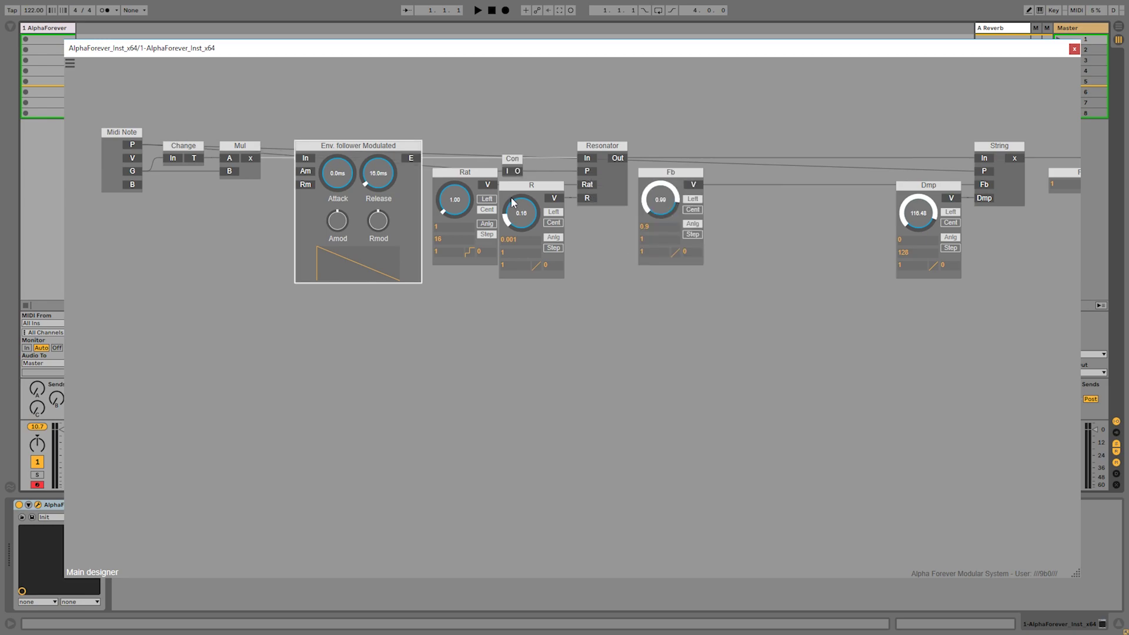
drag(512, 158, 546, 135)
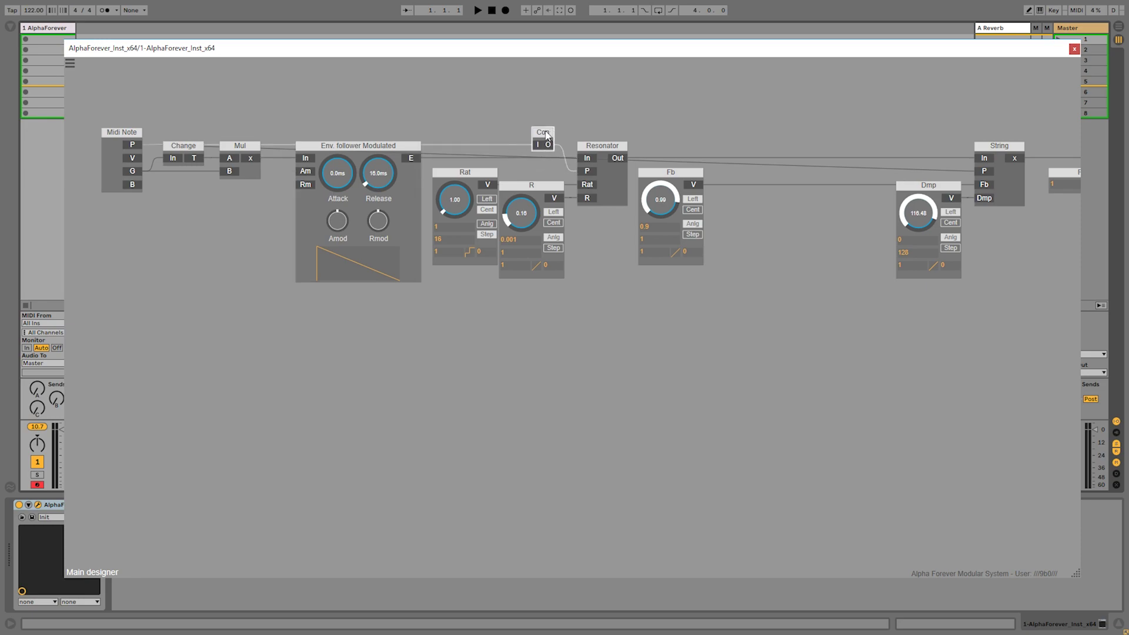
Feed the String's P input from the first Con and insert a second Con on that wire just before the String.
drag(665, 150, 986, 175)
right_click(986, 175)
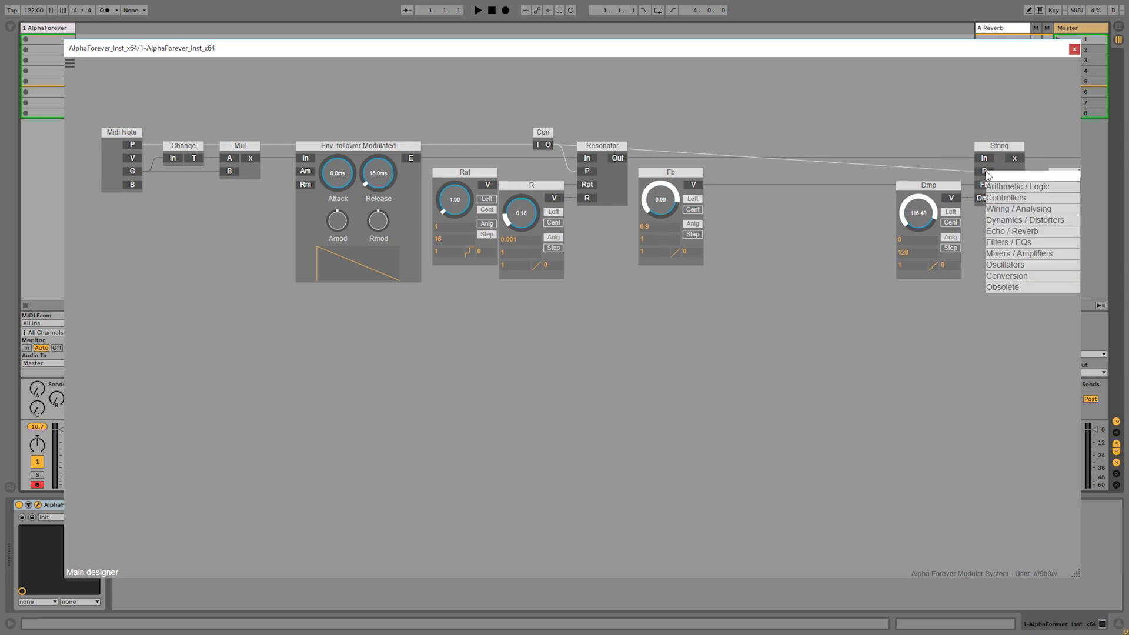
mouse_move(997, 209)
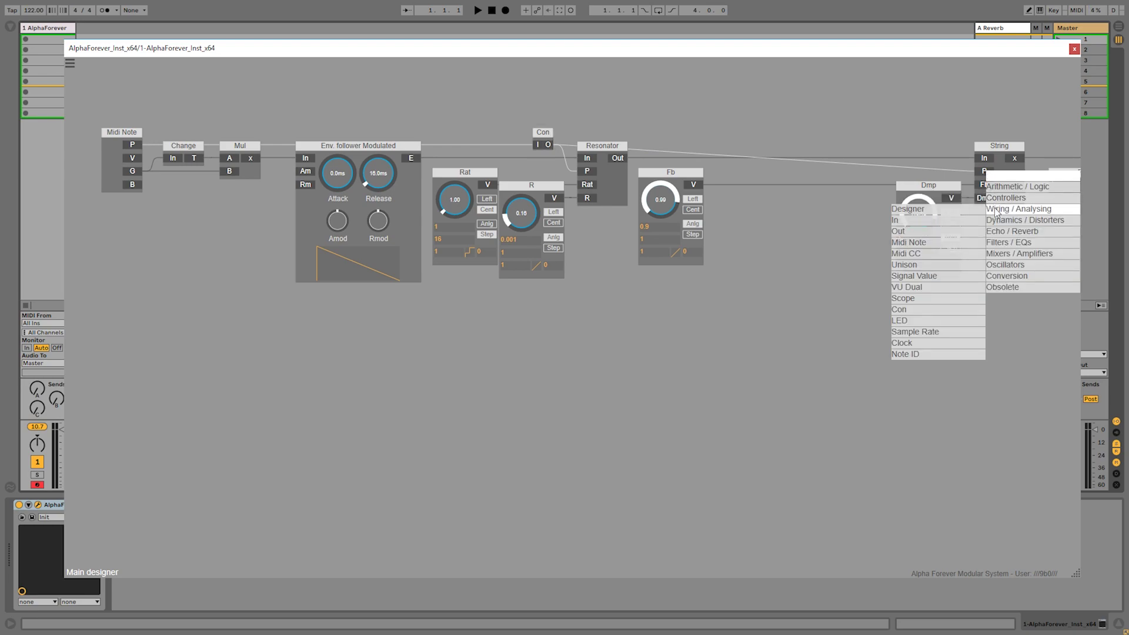
click(898, 310)
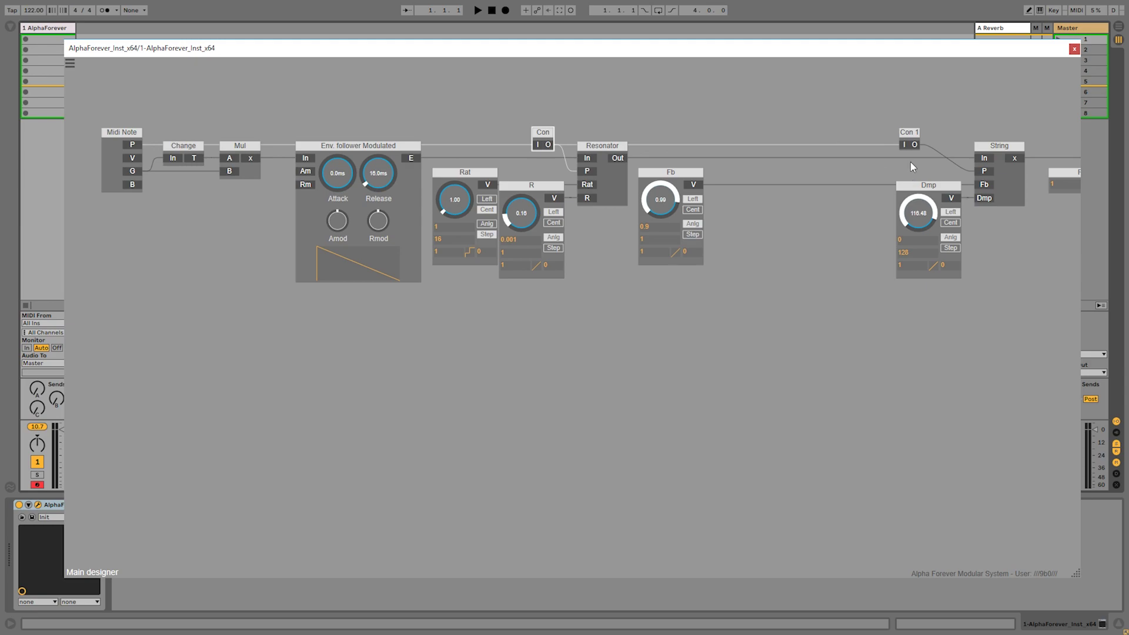
drag(915, 137, 940, 135)
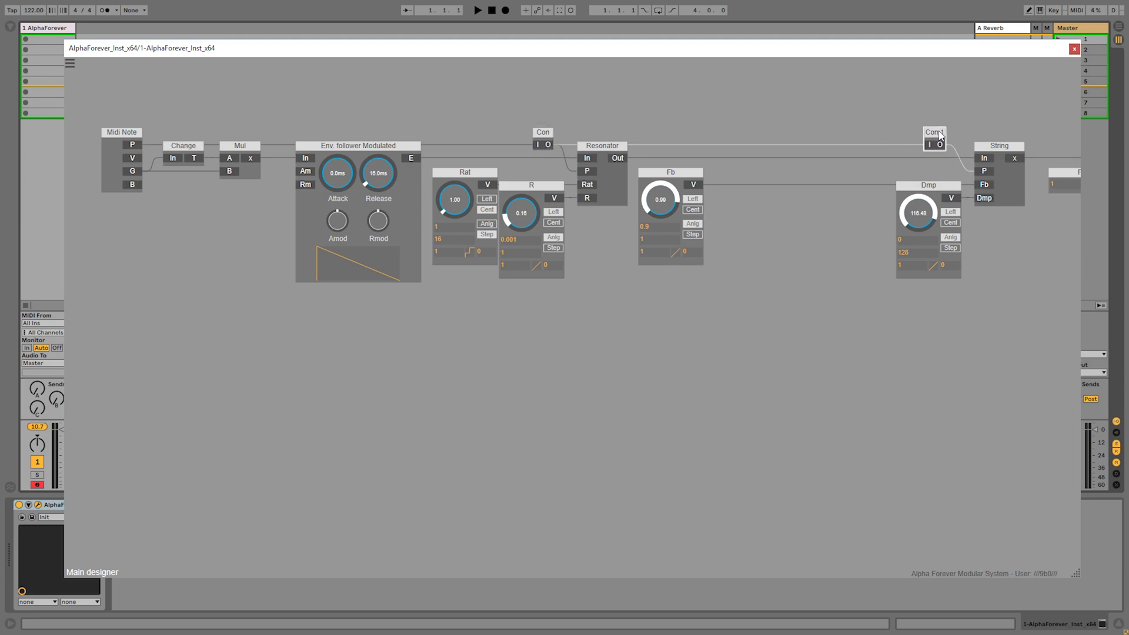
click(792, 126)
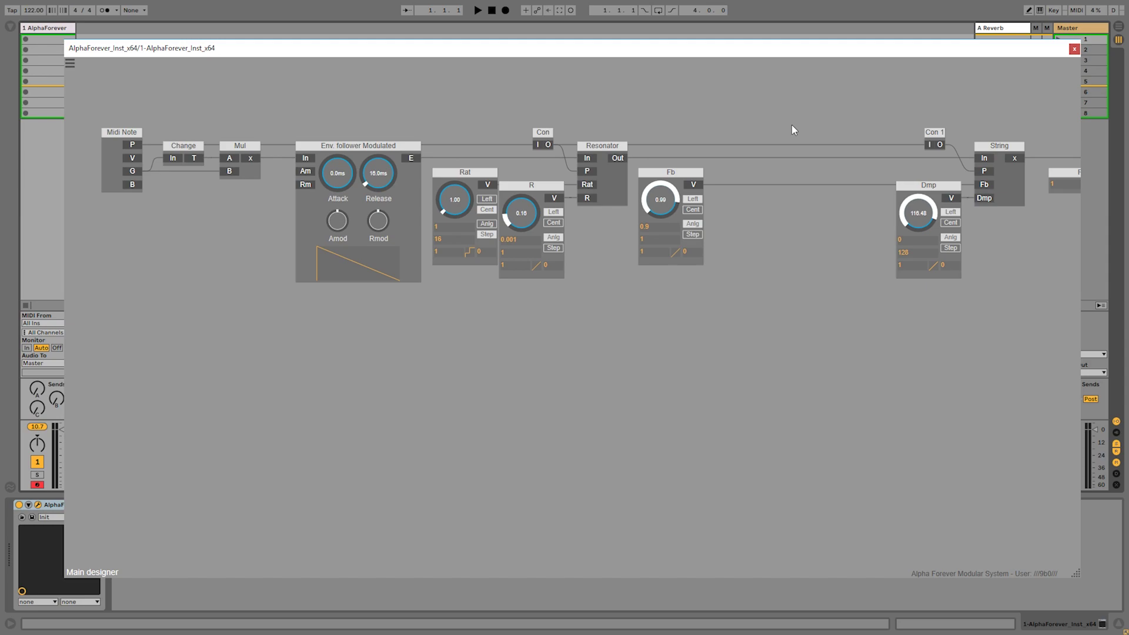
Add a Crossfade after the Fb knob, wiring Fb into its B input and its output into the String's Fb input.
drag(805, 126, 694, 122)
drag(658, 167, 731, 162)
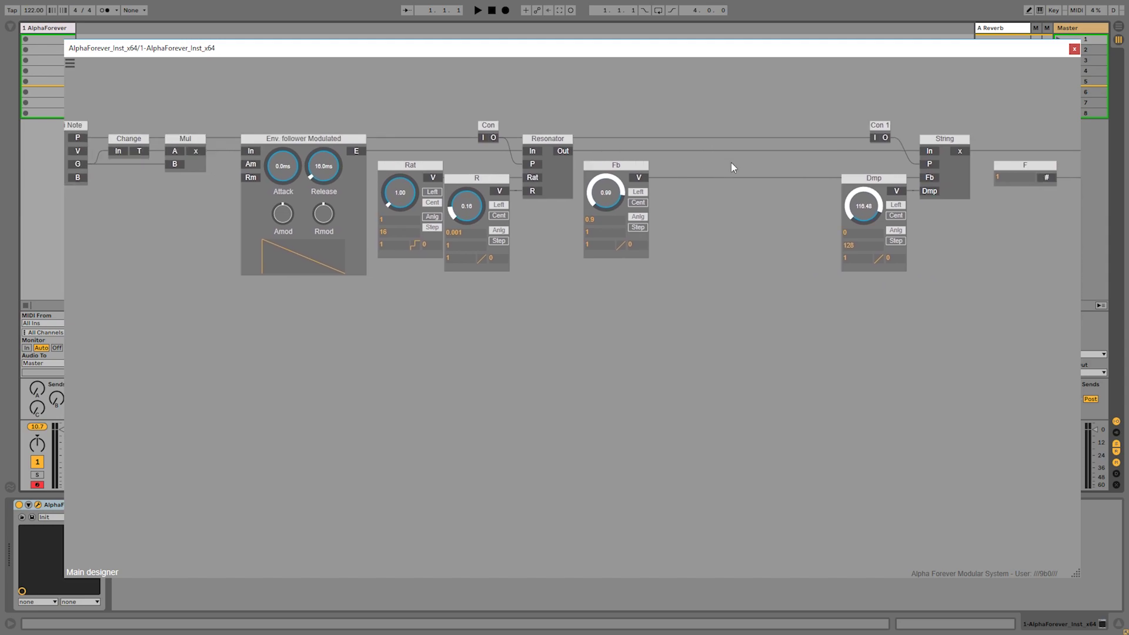
right_click(731, 168)
text(ros)
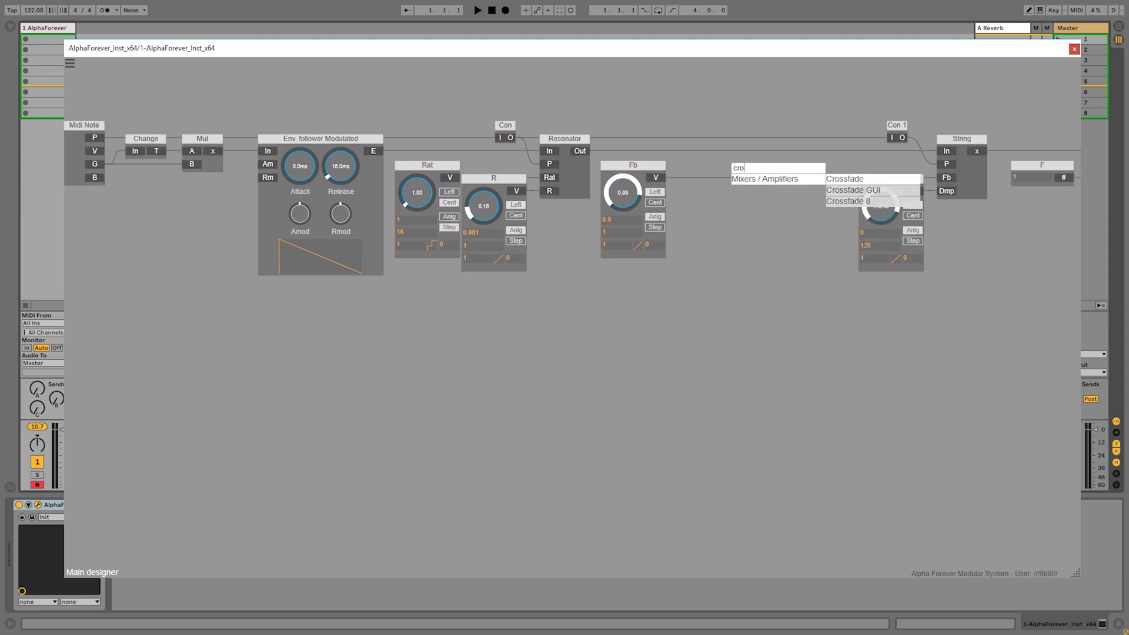
click(847, 179)
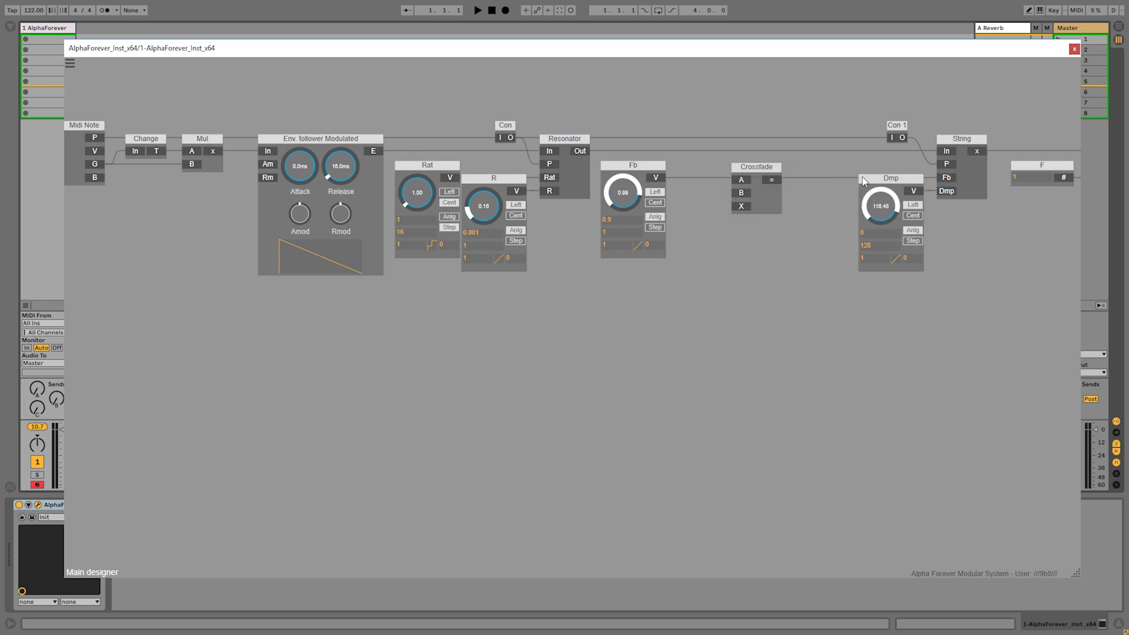
drag(656, 181, 946, 179)
drag(659, 168, 659, 184)
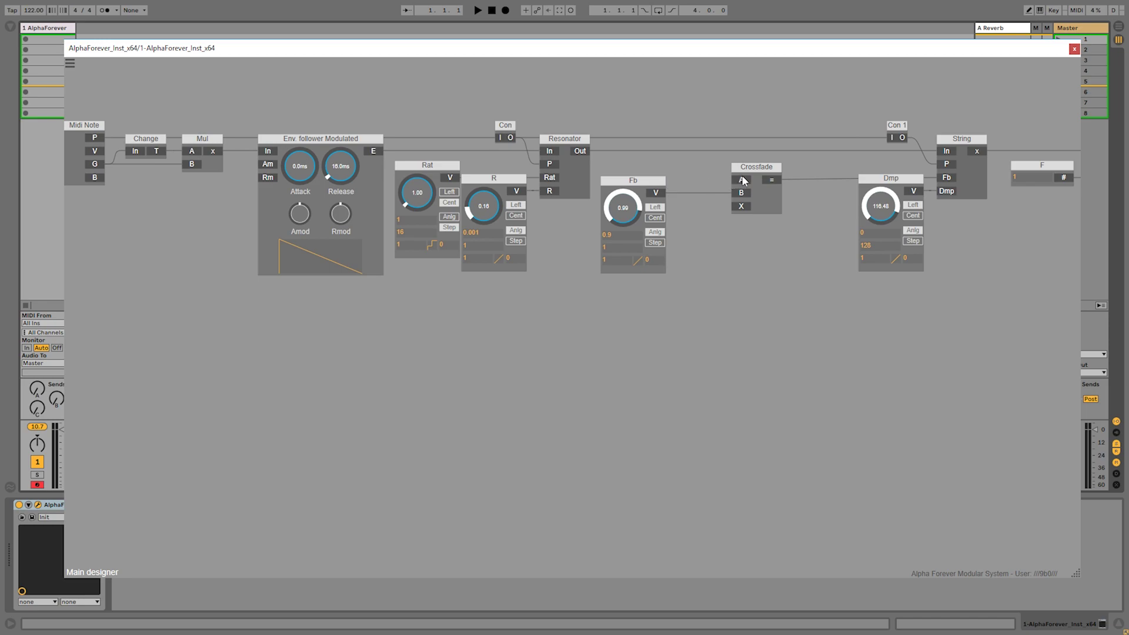
Connect Midi Note's G output to the Crossfade's X input through a Con placed below the Change module.
drag(742, 210, 243, 180)
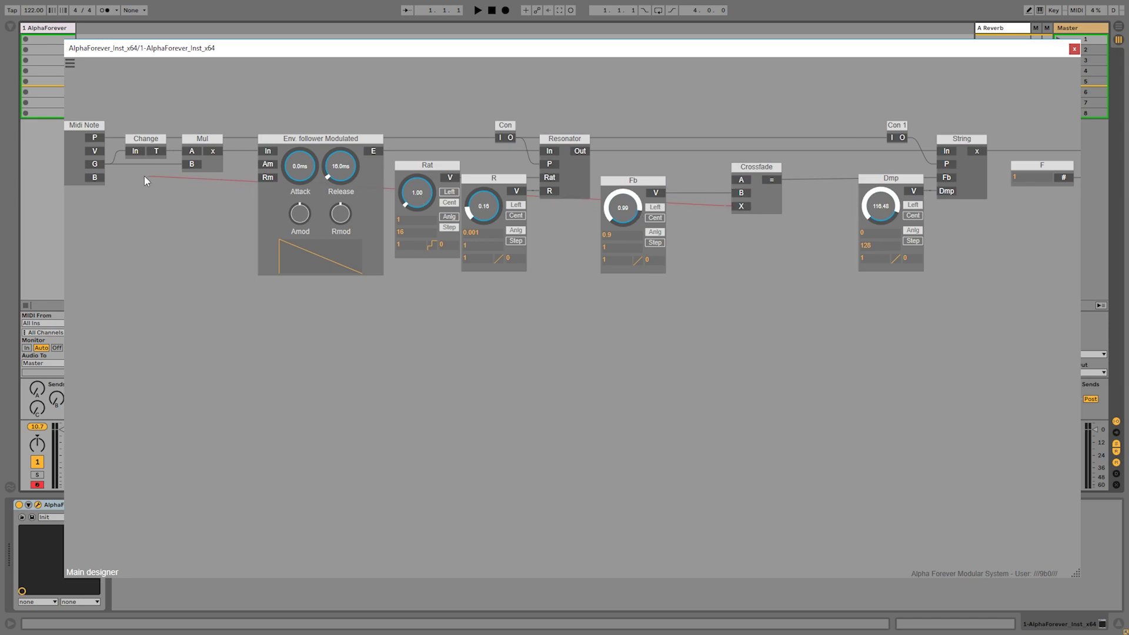
drag(145, 177, 100, 167)
right_click(739, 212)
mouse_move(770, 245)
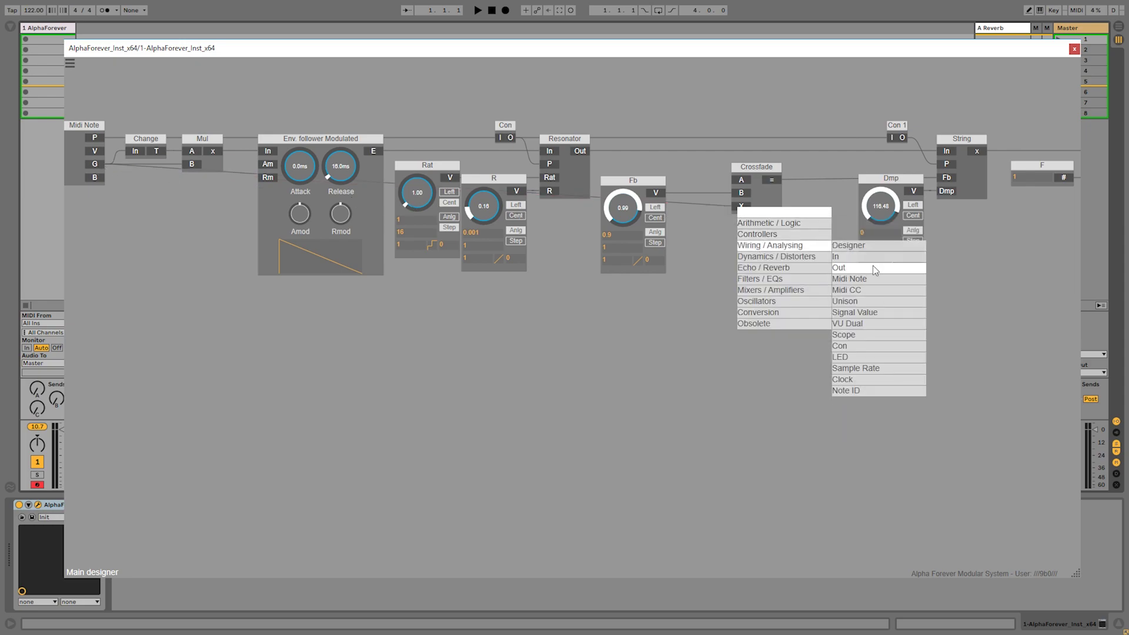
click(856, 346)
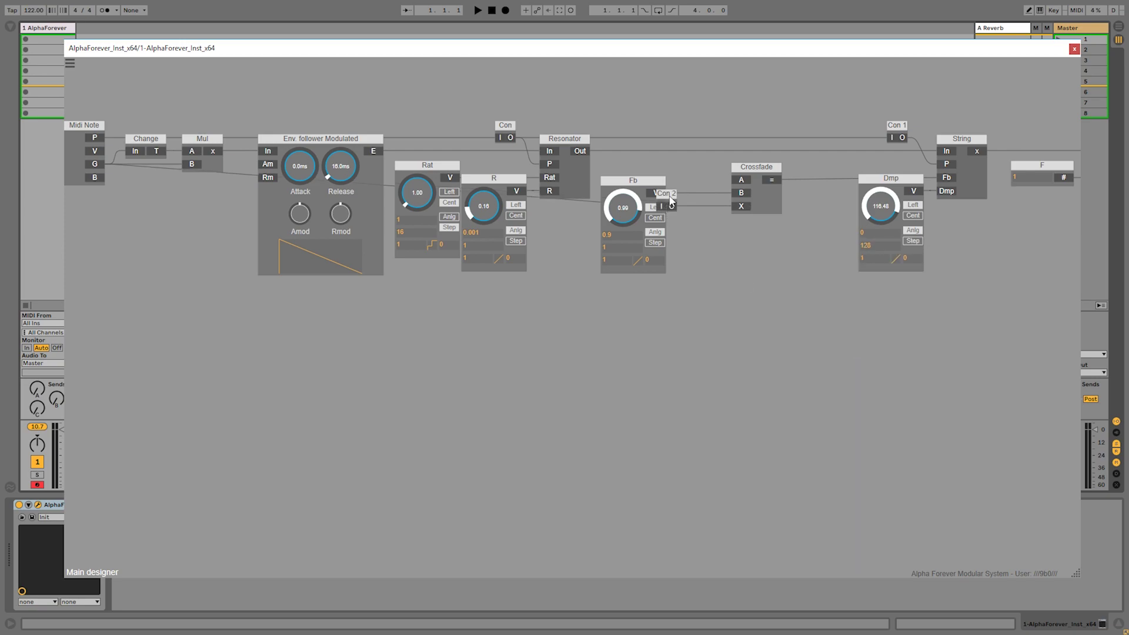
drag(668, 214, 140, 221)
click(227, 240)
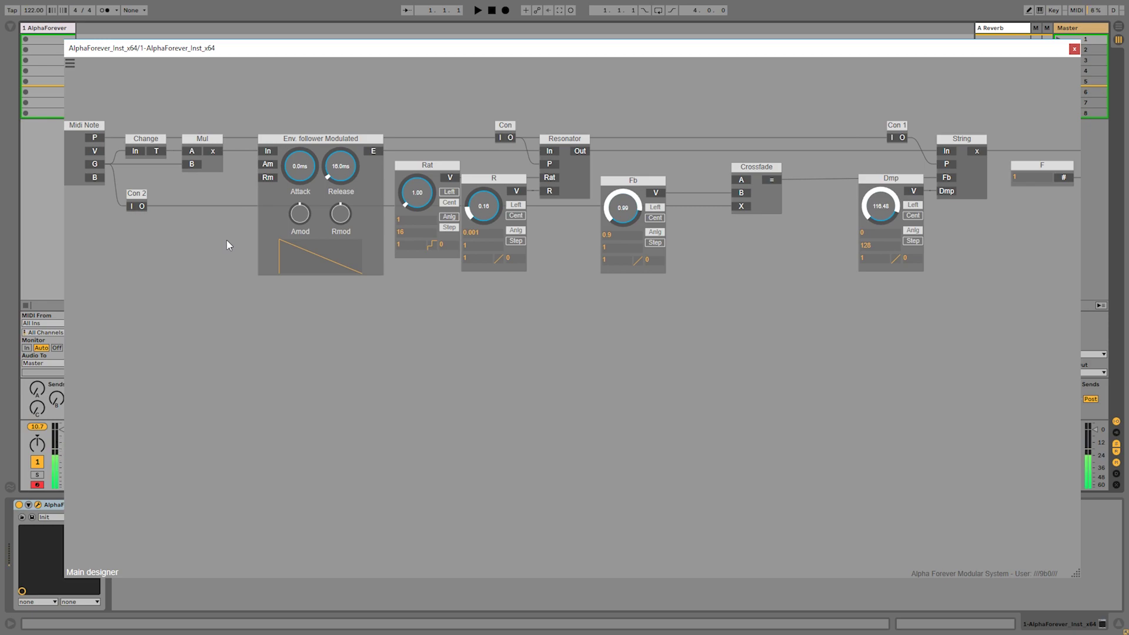
Move the Crossfade closer to Fb and insert an Env. follower Modulated between its output and the String's Fb input.
drag(766, 168, 715, 169)
drag(775, 199, 640, 199)
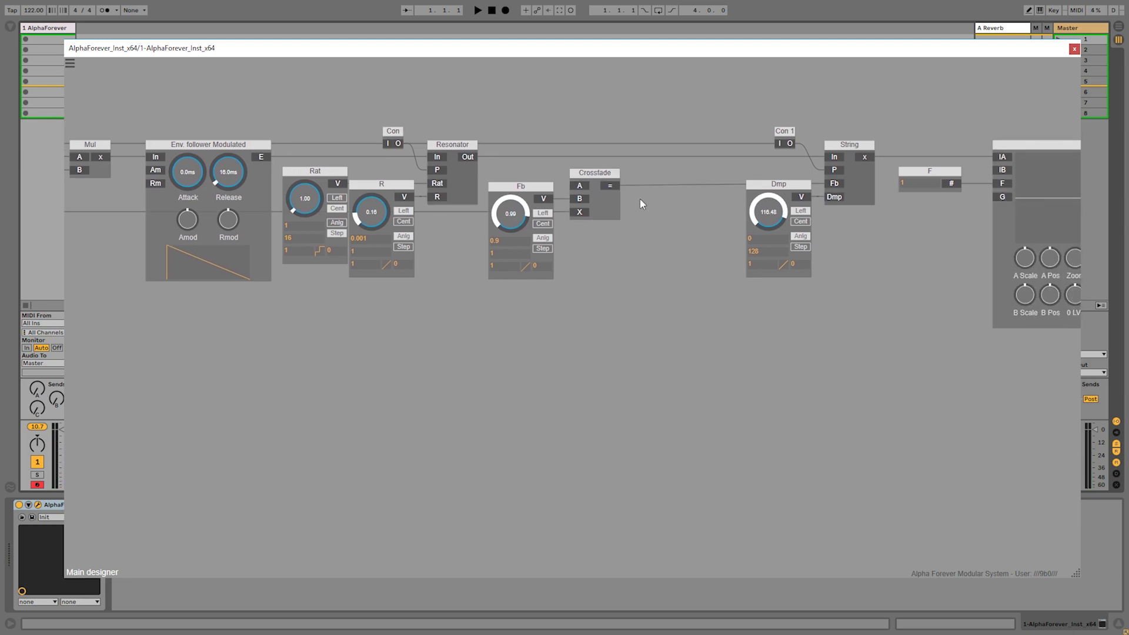
click(612, 186)
text(env)
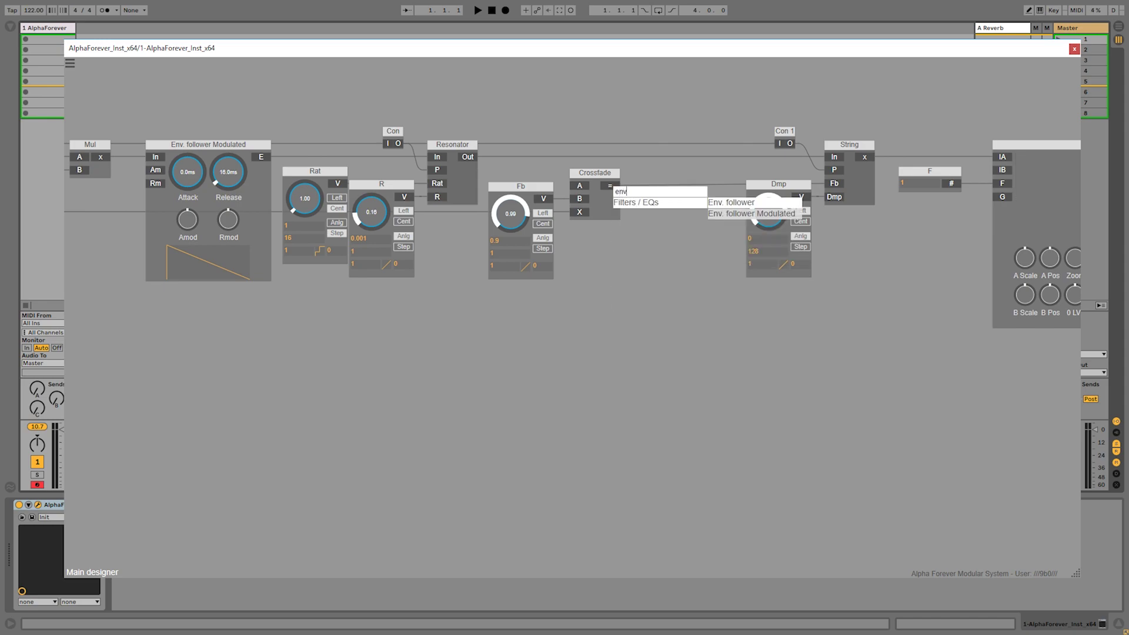
click(753, 214)
drag(747, 178, 702, 178)
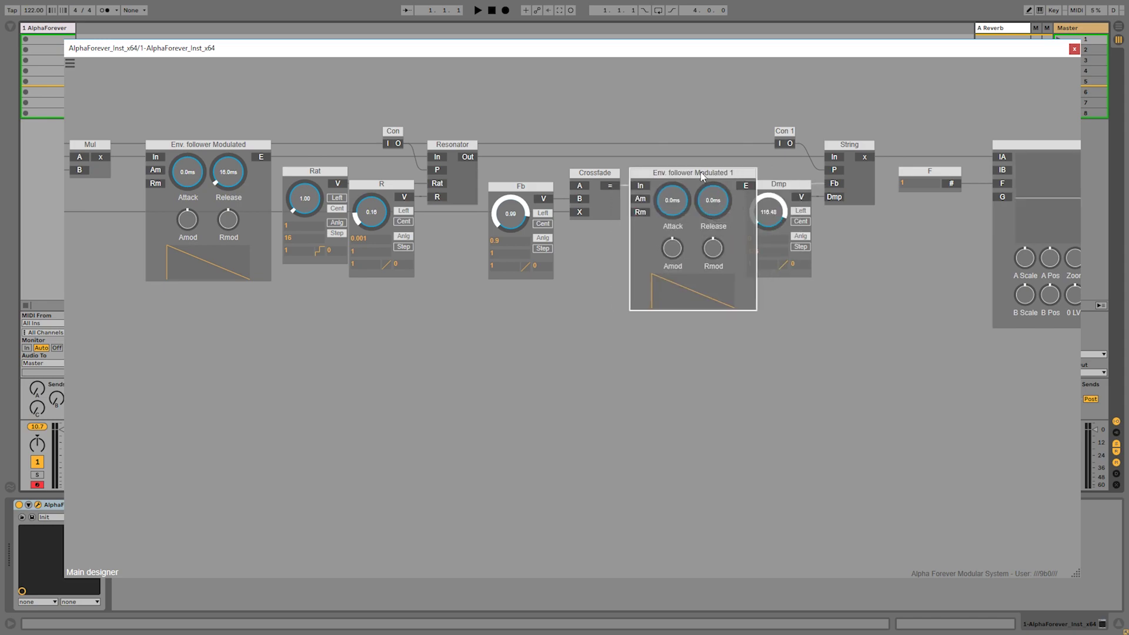
Shift Dmp, the second Con, String, F, Scope, Gain Lin and both outputs clear of the new envelope follower.
drag(738, 138, 509, 121)
scroll(506, 115, down, 4)
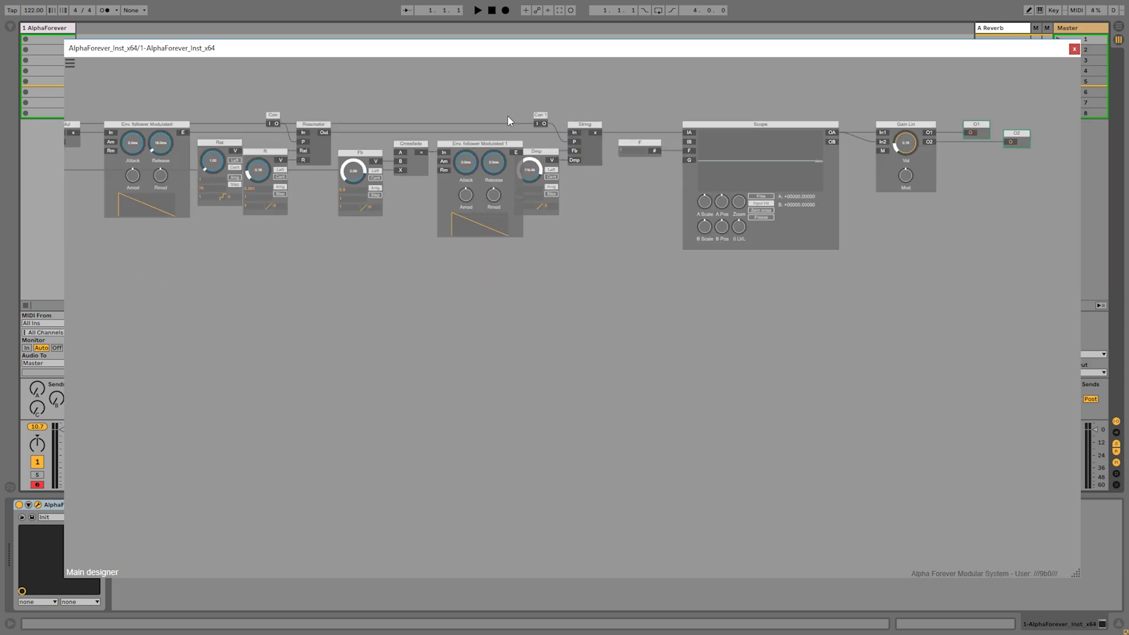
scroll(507, 115, up, 1)
drag(681, 83, 568, 114)
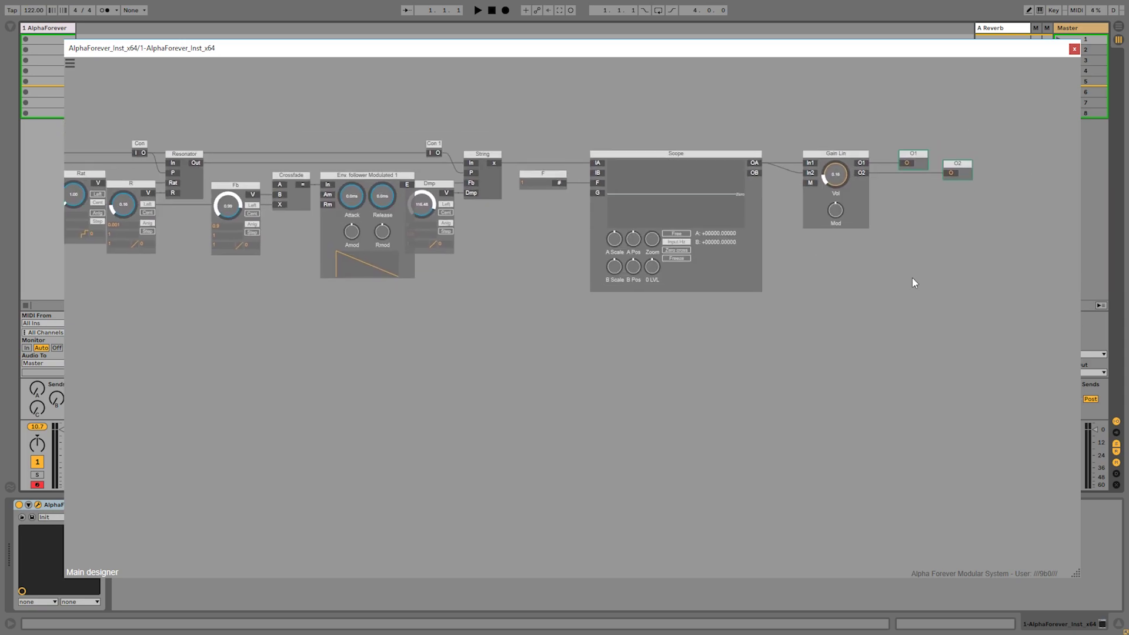
drag(1034, 325, 399, 102)
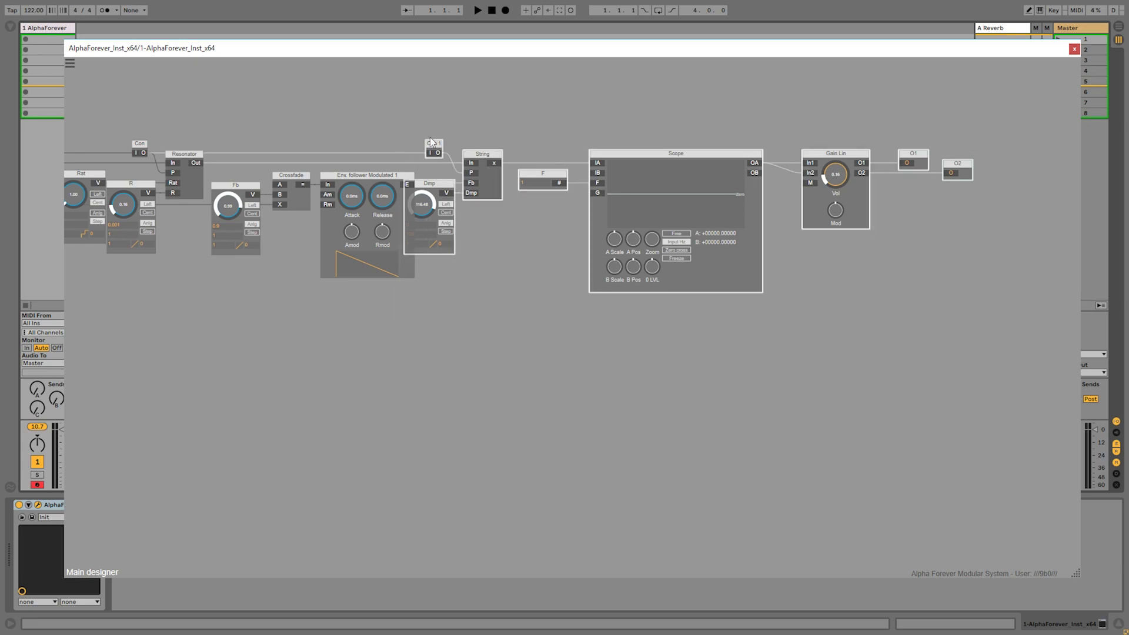
drag(433, 147, 462, 145)
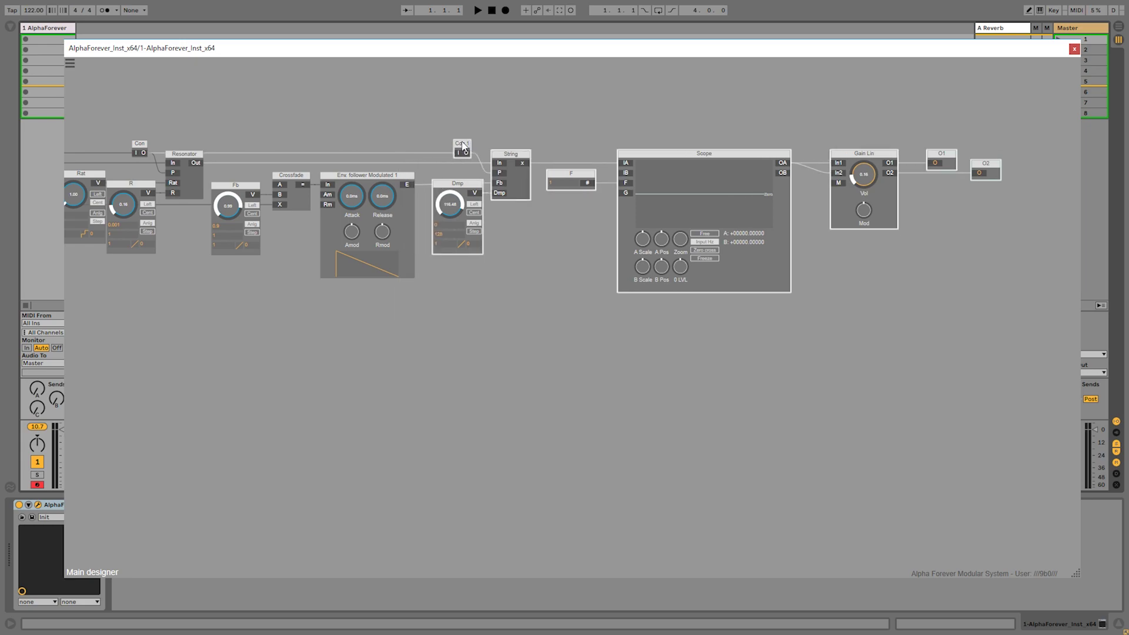
click(370, 137)
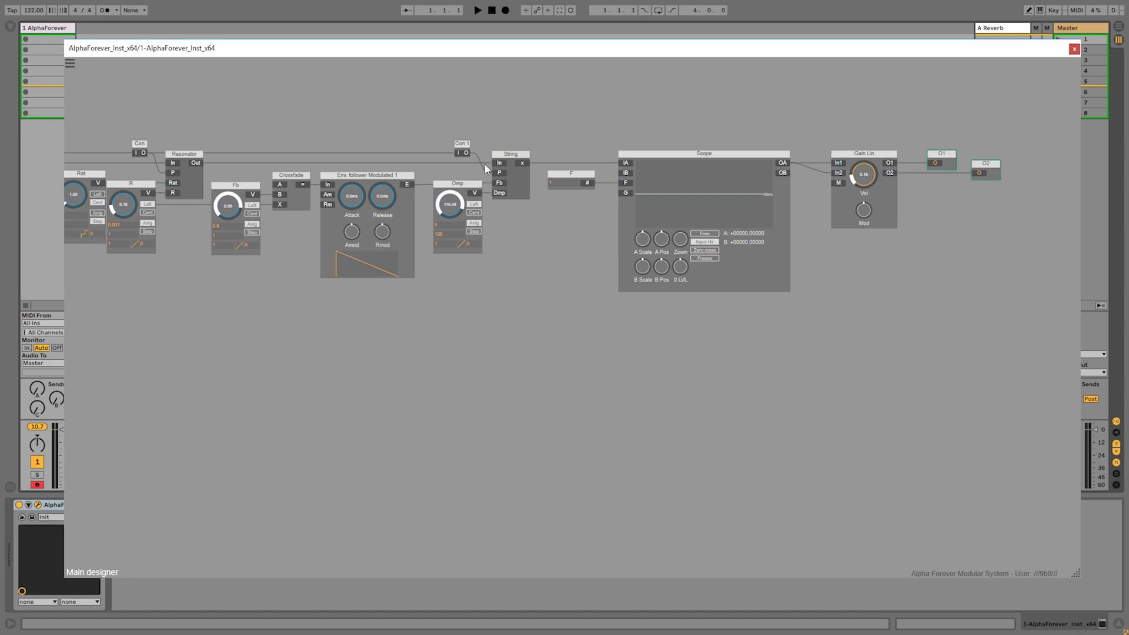
Wire the new envelope follower's E output to the Scope's IB input and set its Release to under 200 ms.
drag(625, 175, 627, 176)
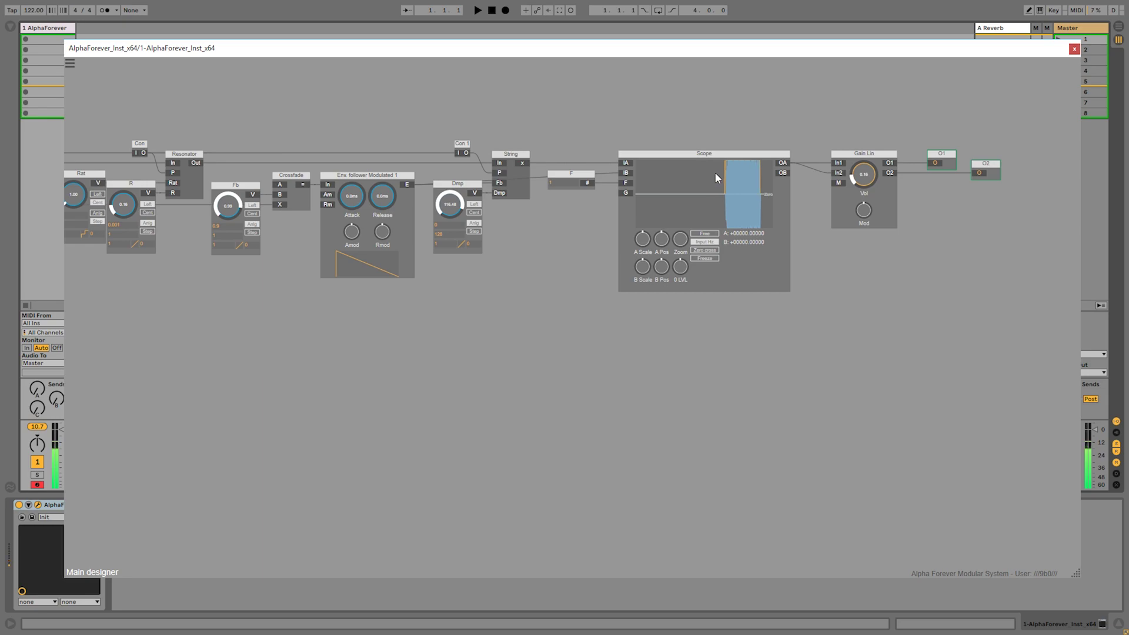
scroll(567, 109, up, 3)
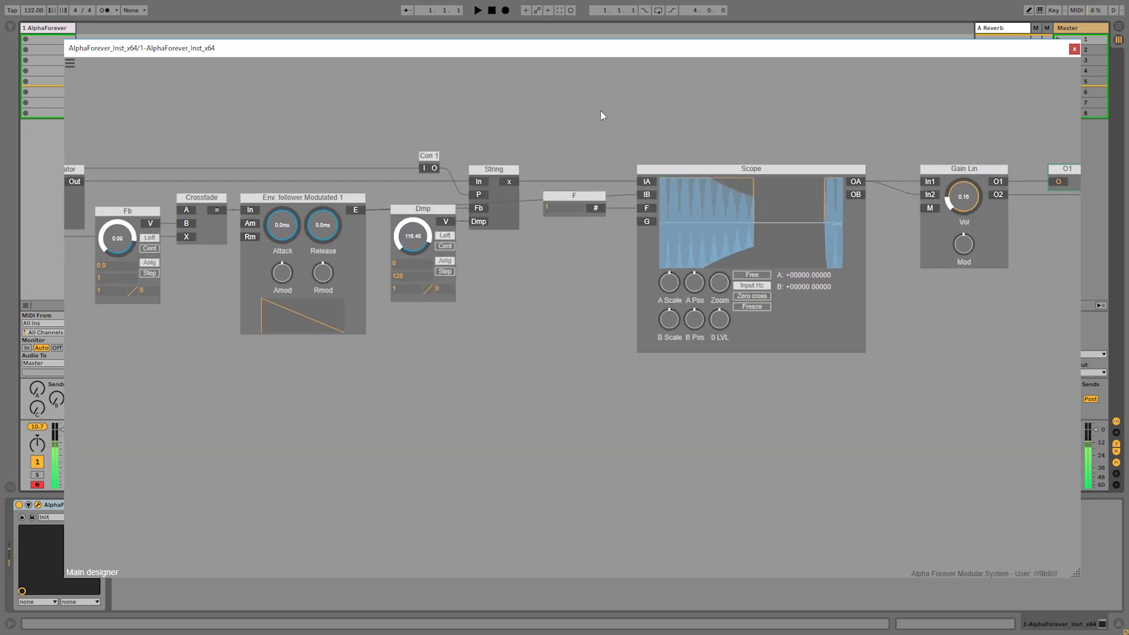
drag(323, 224, 333, 191)
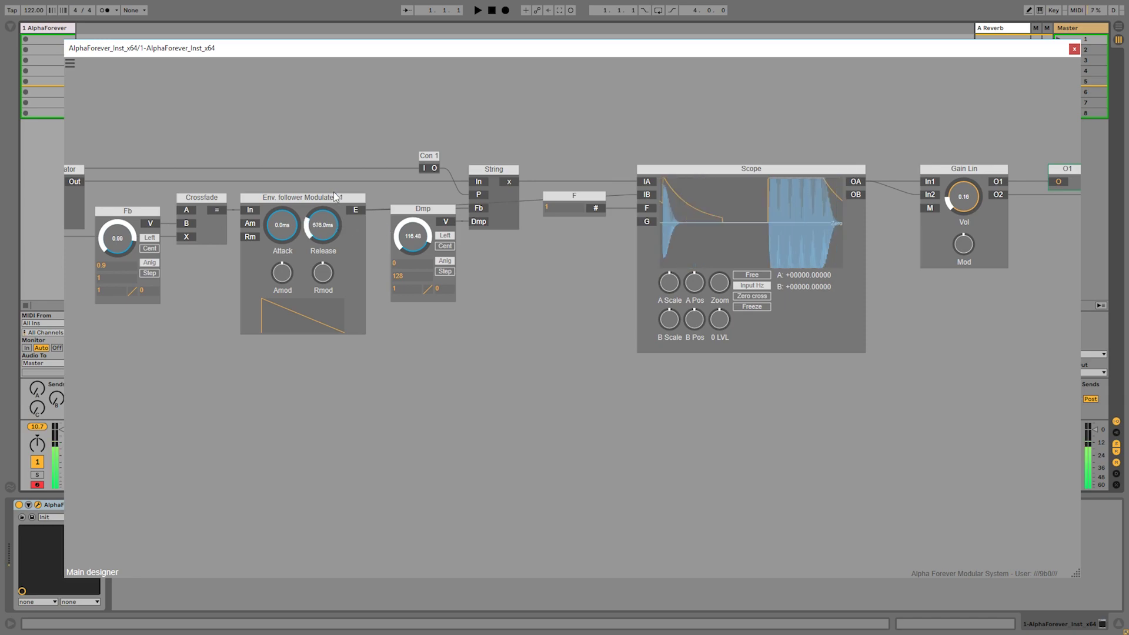
drag(322, 225, 322, 242)
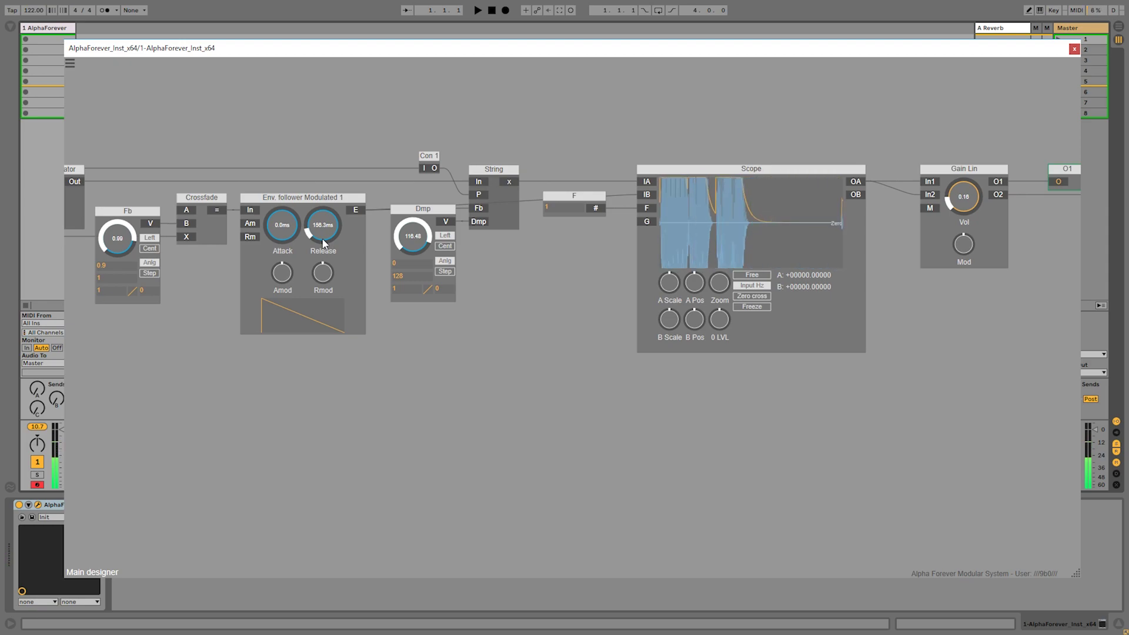
scroll(292, 163, down, 2)
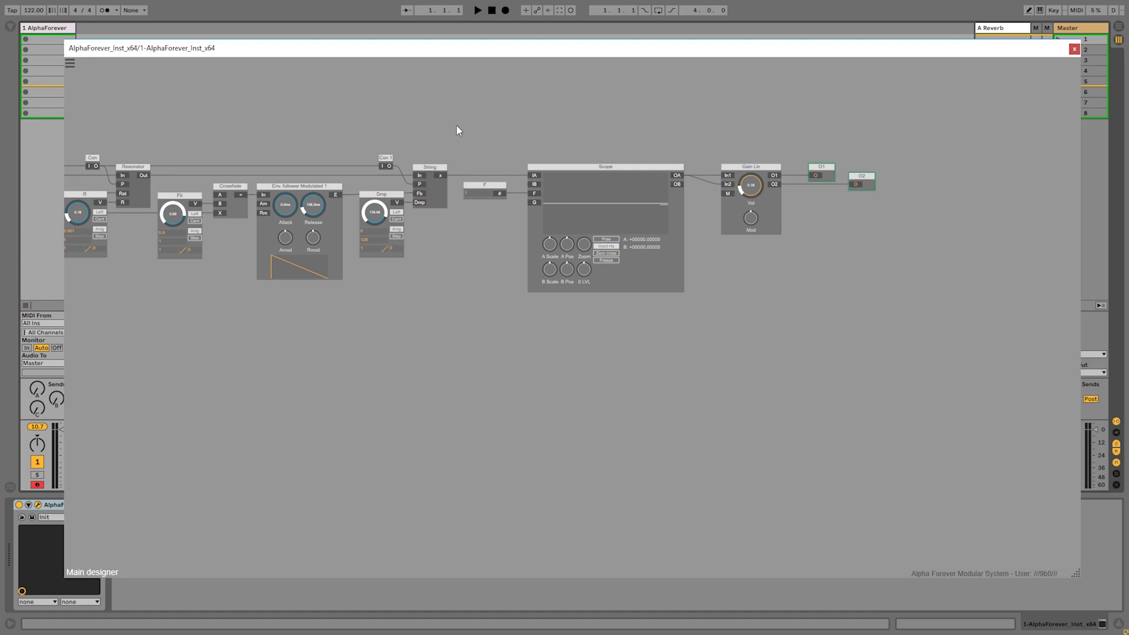
drag(456, 126, 707, 133)
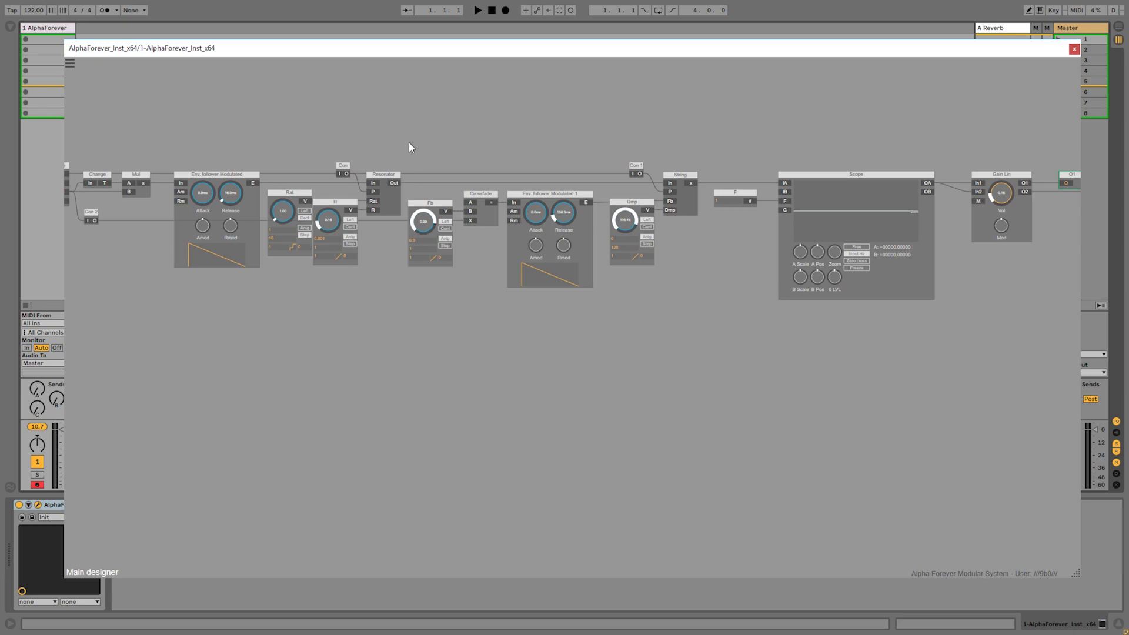
Make room before F, Scope, Gain Lin and both outputs, and place a copy of Con, Rat, R and Resonator after the String.
drag(408, 142, 267, 281)
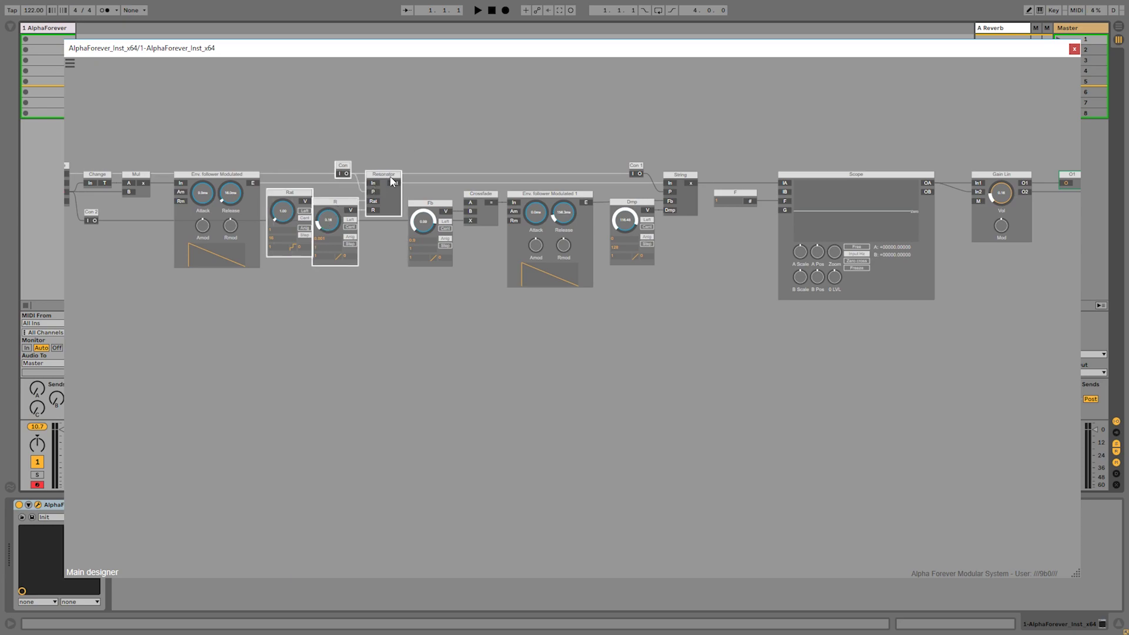
drag(656, 121, 412, 130)
drag(853, 327, 412, 105)
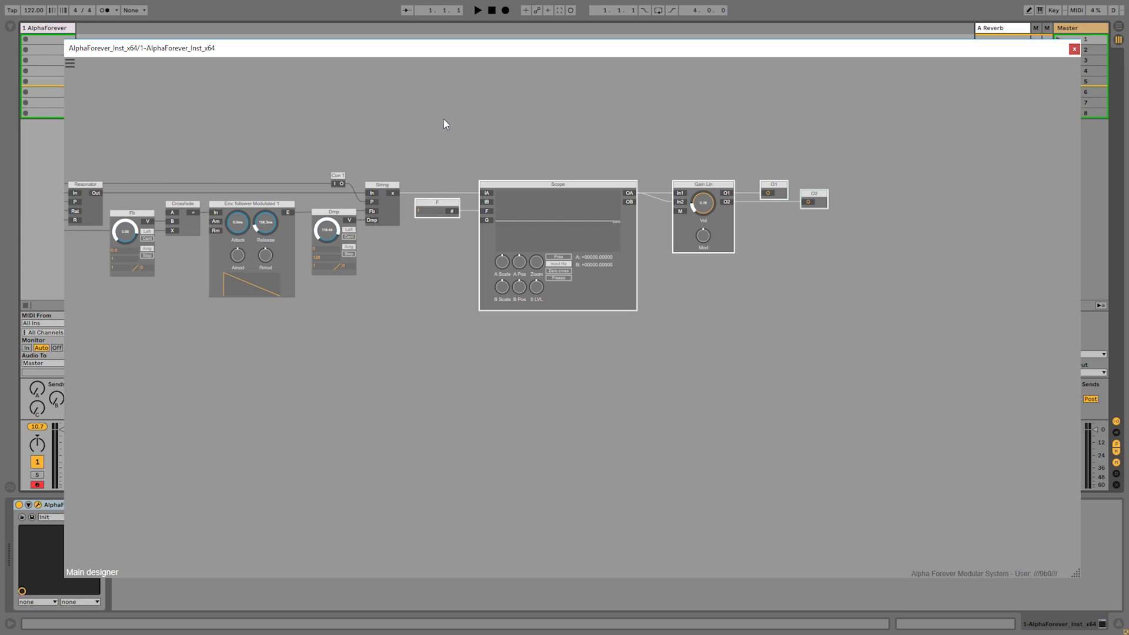
drag(540, 183, 755, 200)
click(527, 270)
key(ctrl+v)
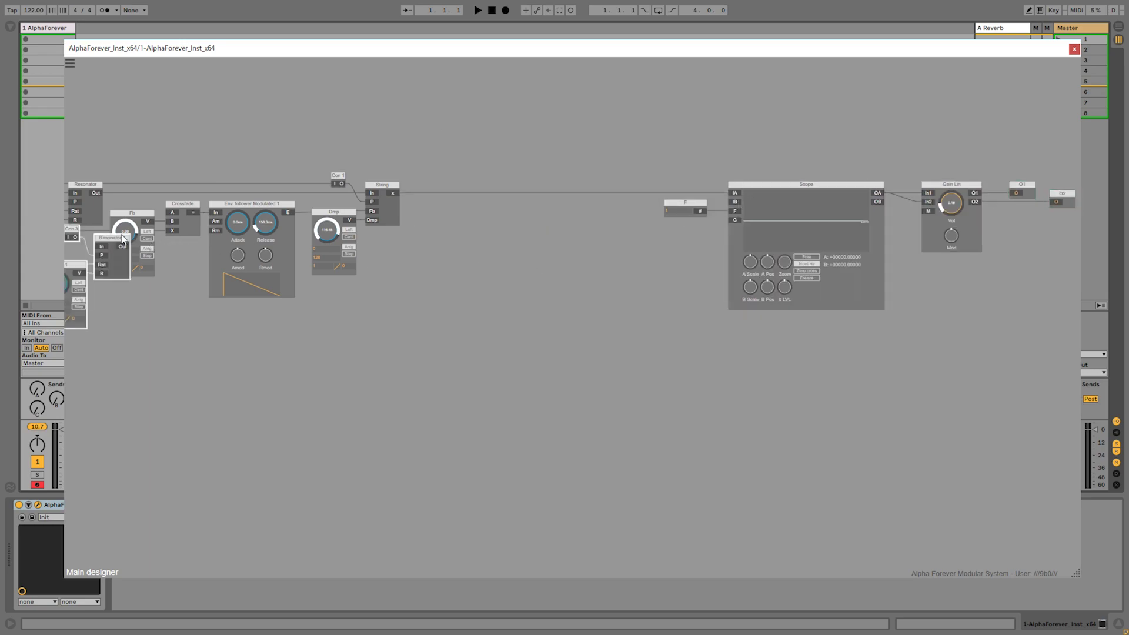
drag(107, 241, 538, 192)
Wire String's x into Resonator 1's In, Con 1's O into Con 3, and Resonator 1's Out into the Scope's IA.
drag(393, 193, 532, 198)
key(Up)
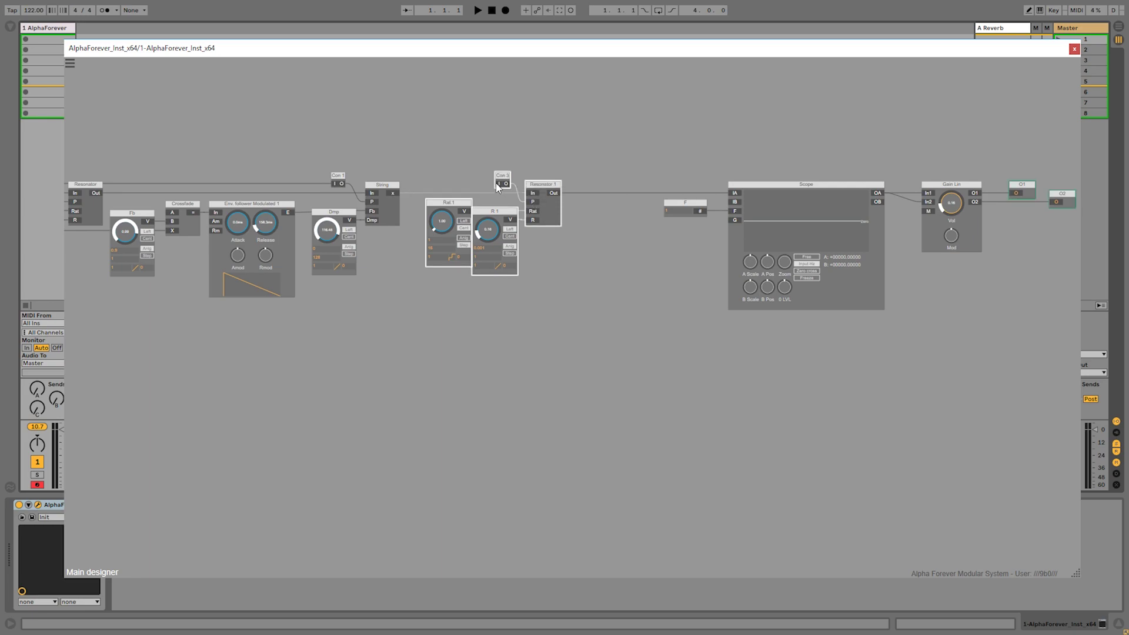
drag(500, 186, 346, 183)
click(509, 137)
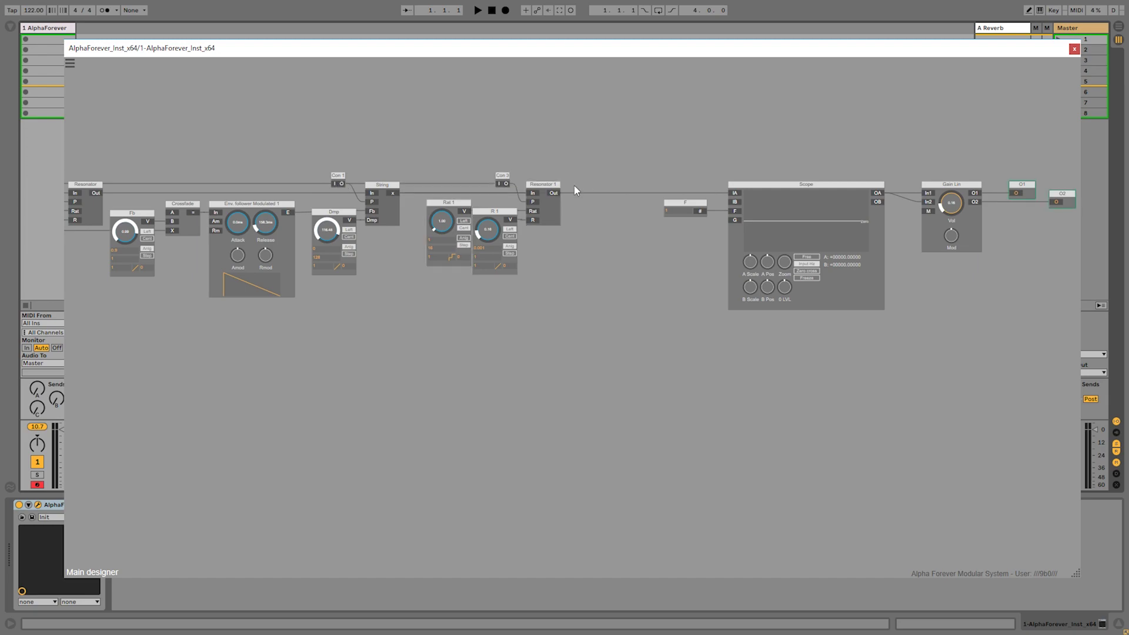
drag(599, 192, 731, 193)
Set the first Resonator's R control to 0.84 and Resonator 1's R 1 control to 0.13.
scroll(566, 273, up, 4)
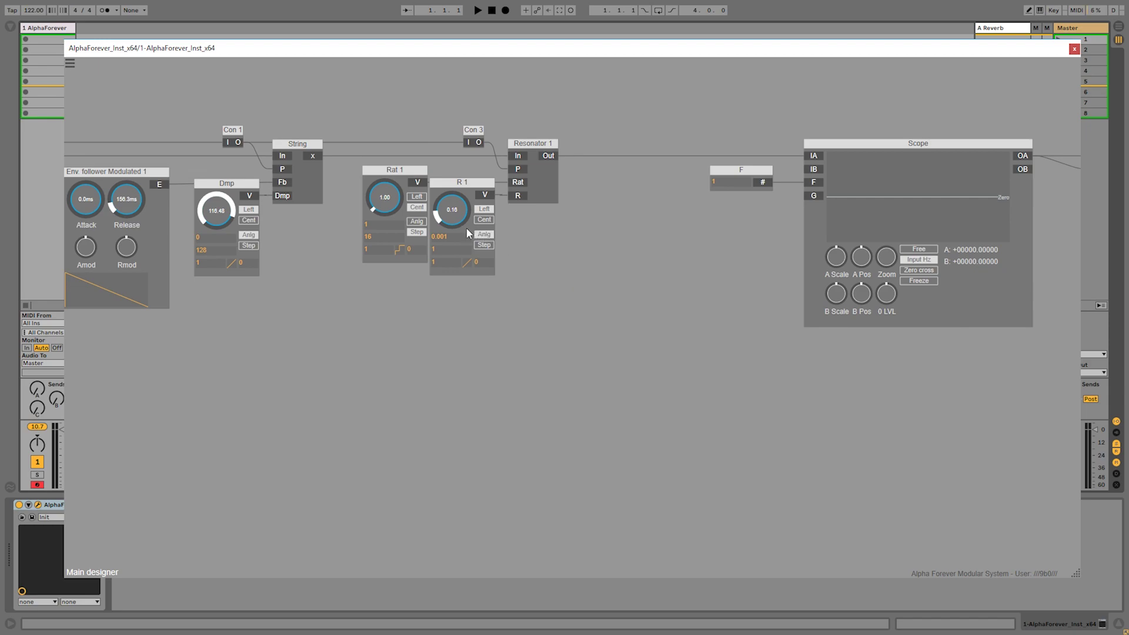
drag(451, 214, 445, 204)
key(Down)
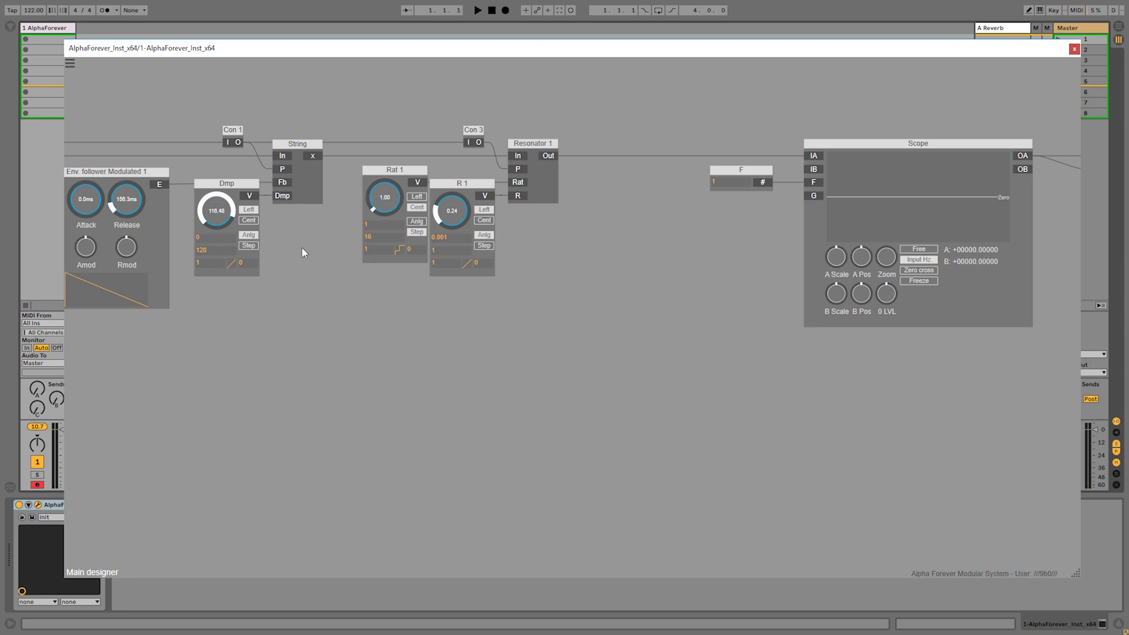
drag(304, 255, 770, 285)
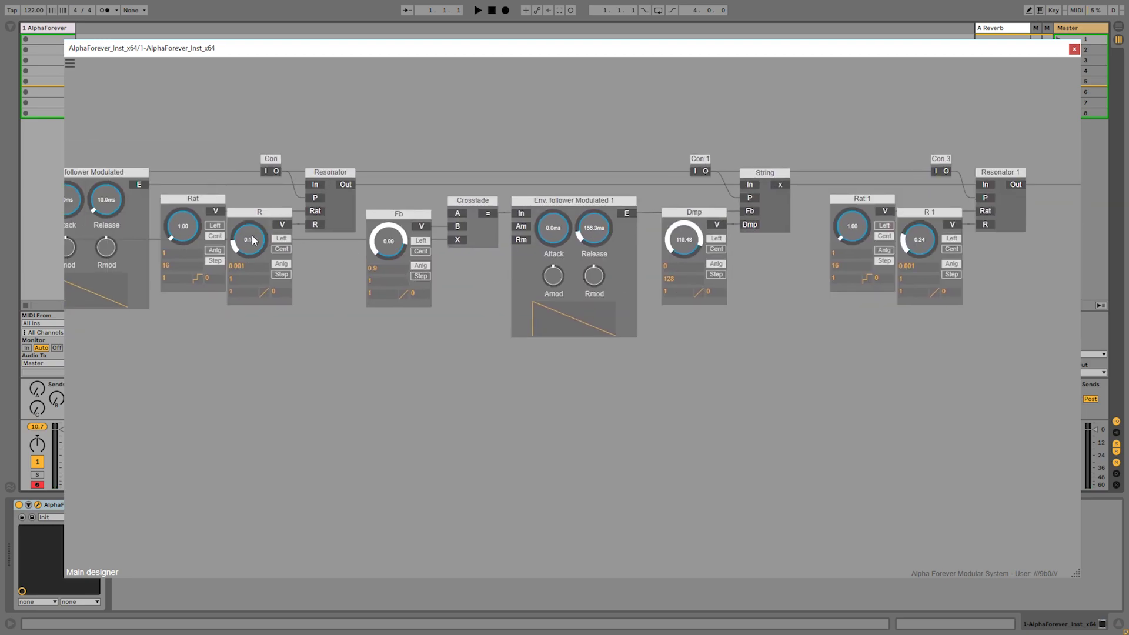
drag(253, 240, 246, 153)
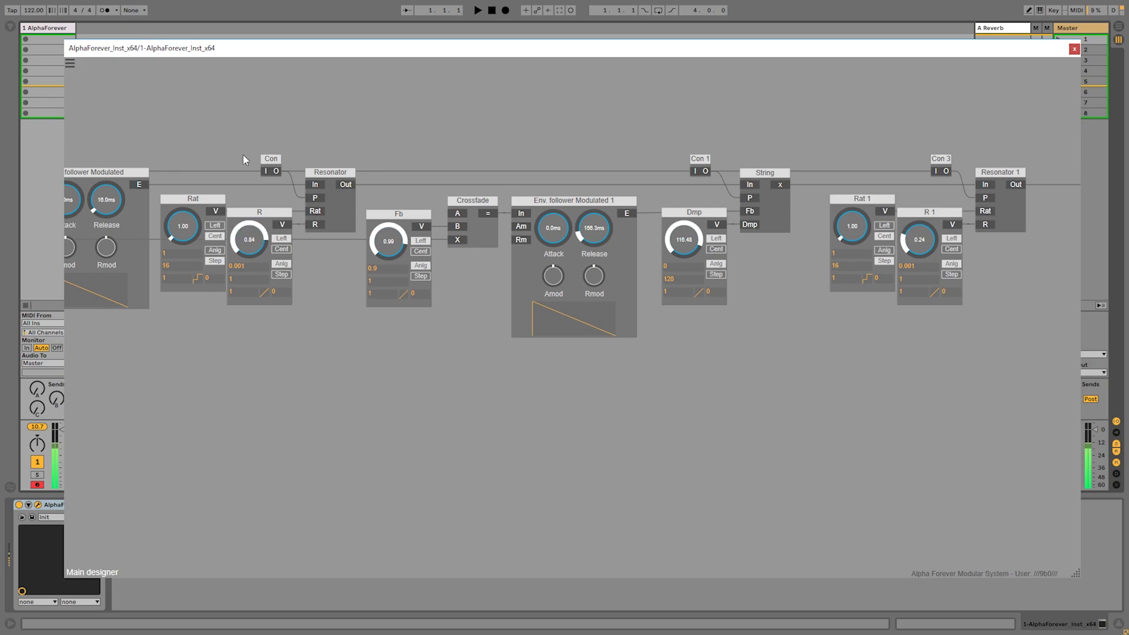
drag(522, 149, 245, 145)
drag(653, 234, 650, 241)
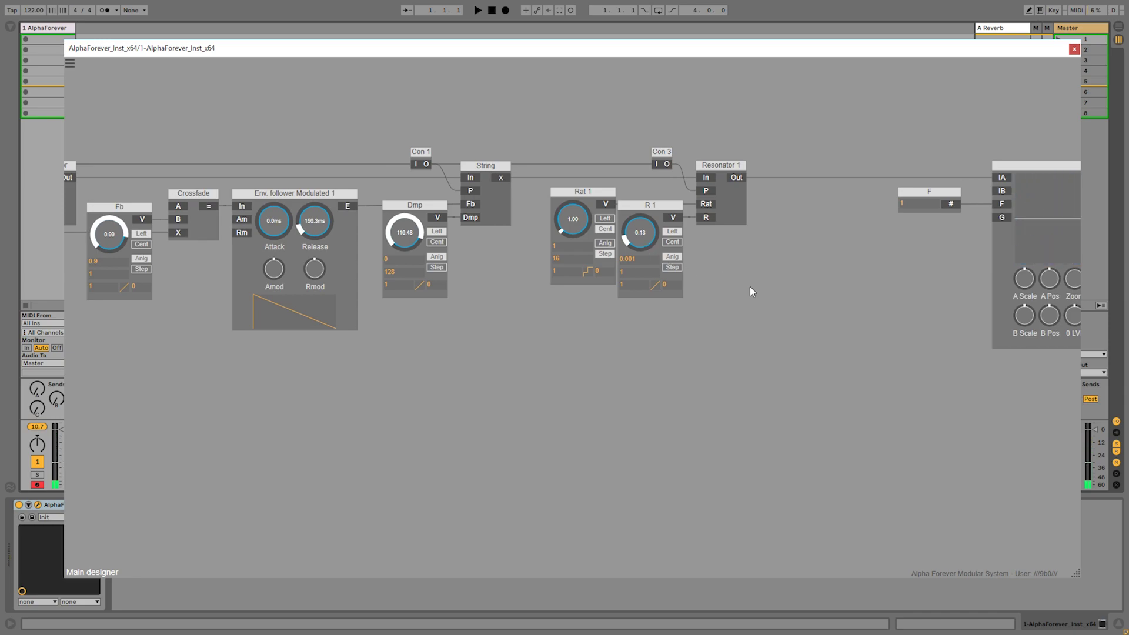
Duplicate Resonator 1 with its Rat 1 and R 1 controls three times, stacking the copies below the original.
scroll(750, 287, down, 1)
drag(749, 287, 560, 166)
shift+click(653, 221)
shift+click(674, 180)
key(ctrl+d)
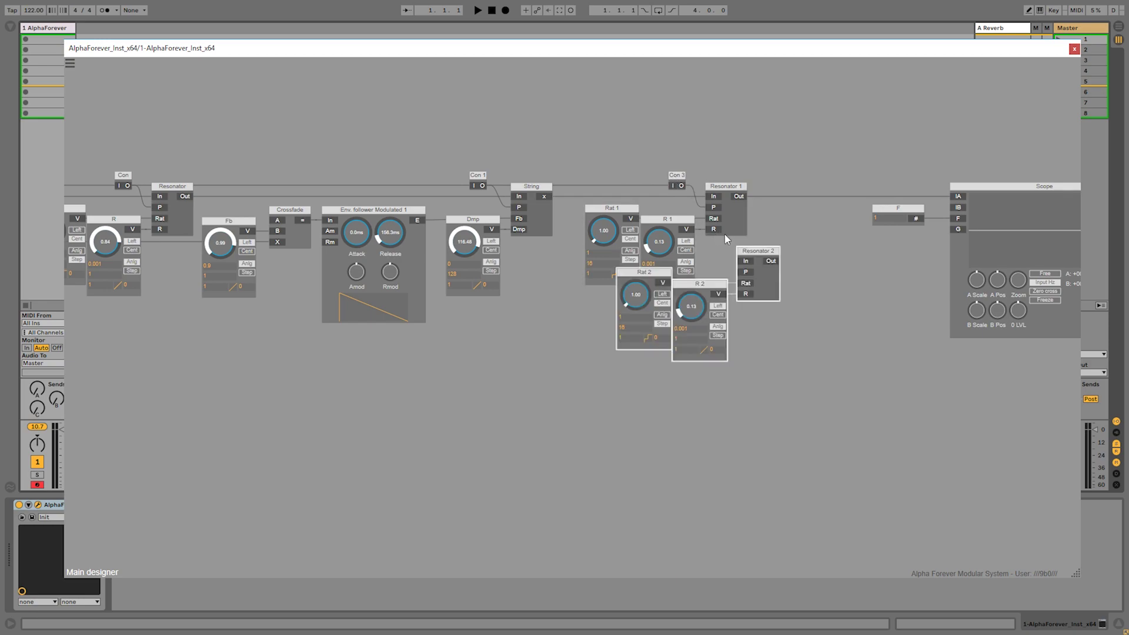
drag(751, 254, 718, 275)
key(ctrl+d)
drag(723, 339, 732, 361)
key(ctrl+d)
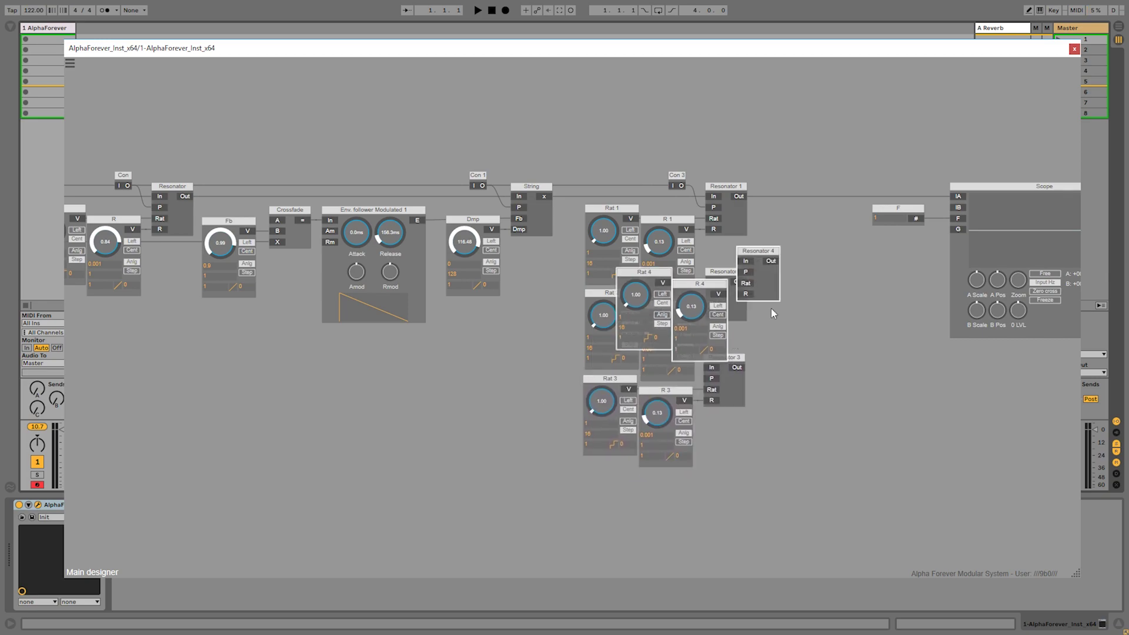
drag(769, 251, 735, 450)
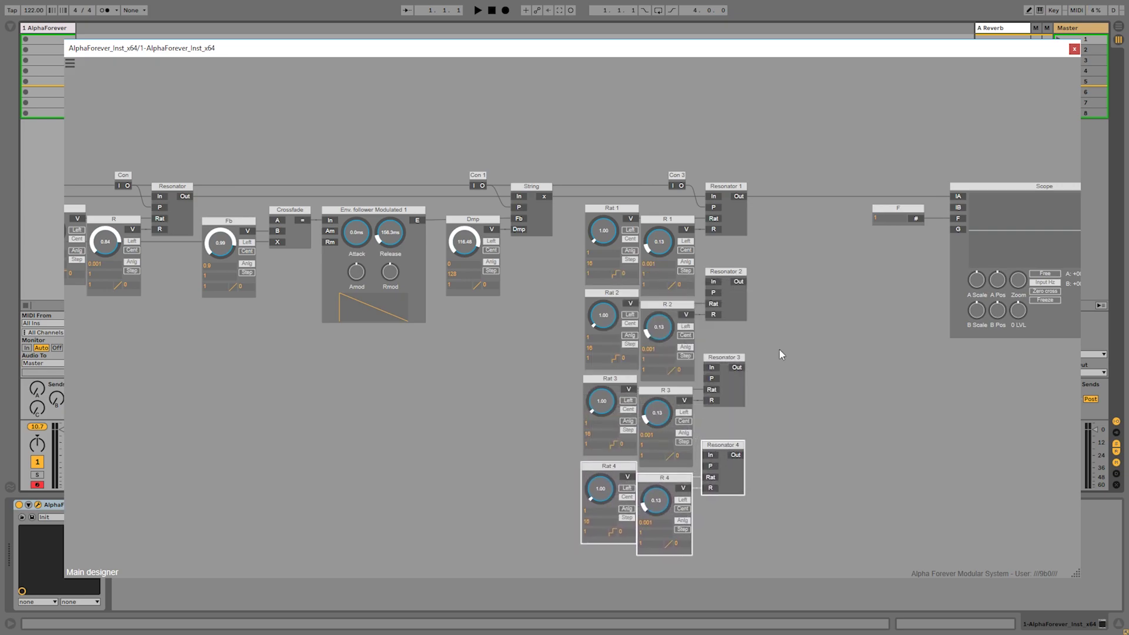
Align the Resonator, Rat and R modules into three vertical columns and shift the R column slightly closer to the Resonators.
drag(770, 174, 664, 533)
key(v)
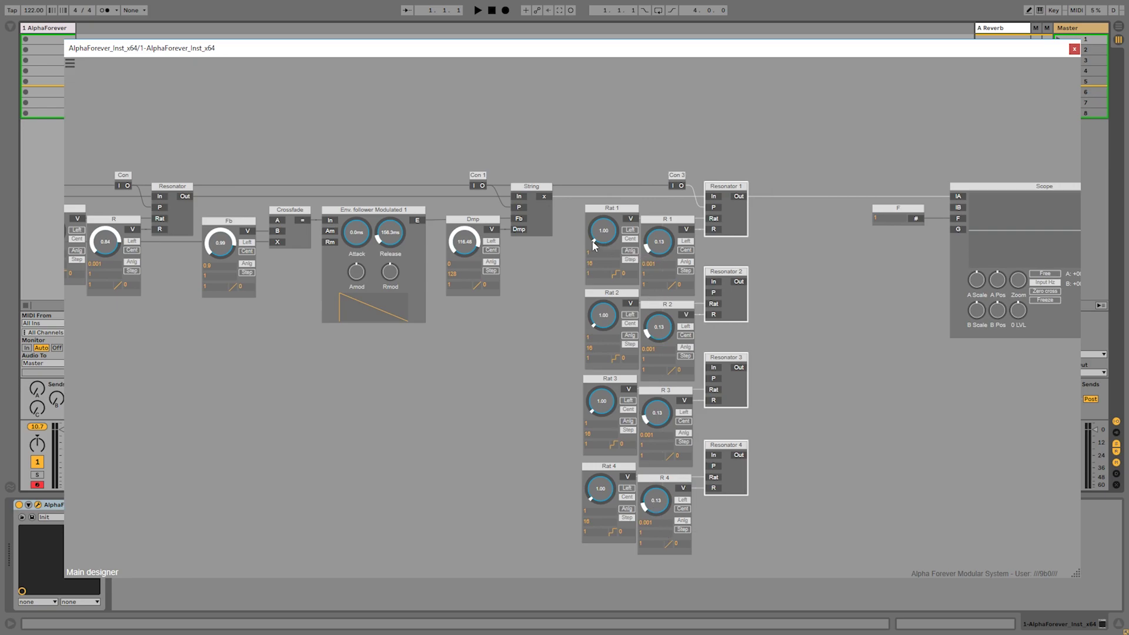
drag(568, 196, 654, 547)
key(v)
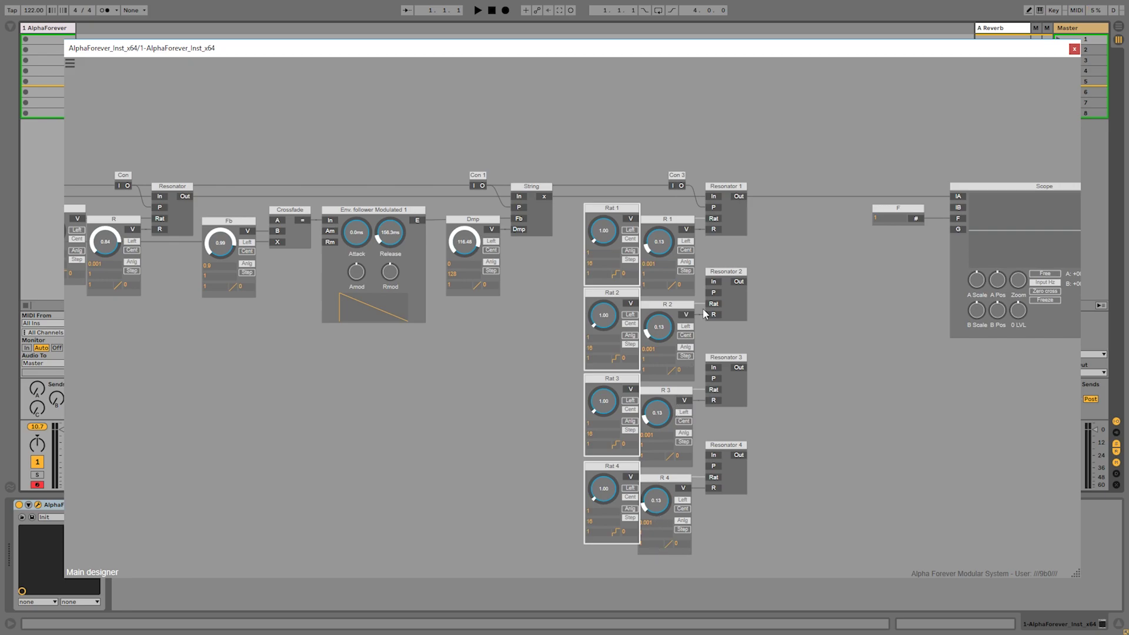
drag(700, 209, 619, 591)
key(v)
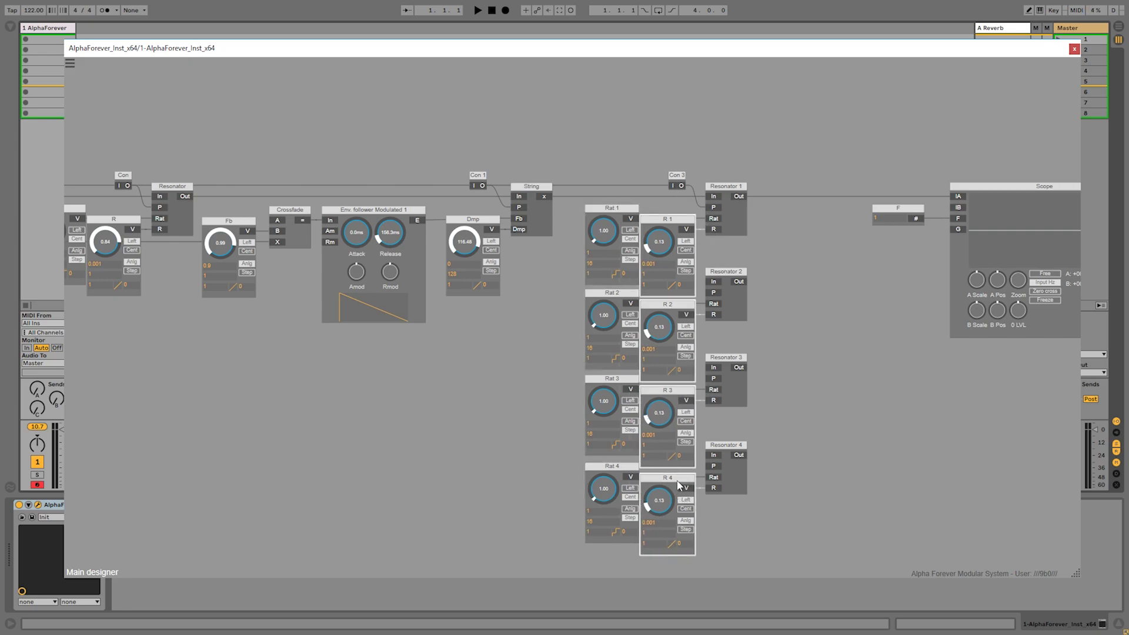
drag(679, 485, 682, 485)
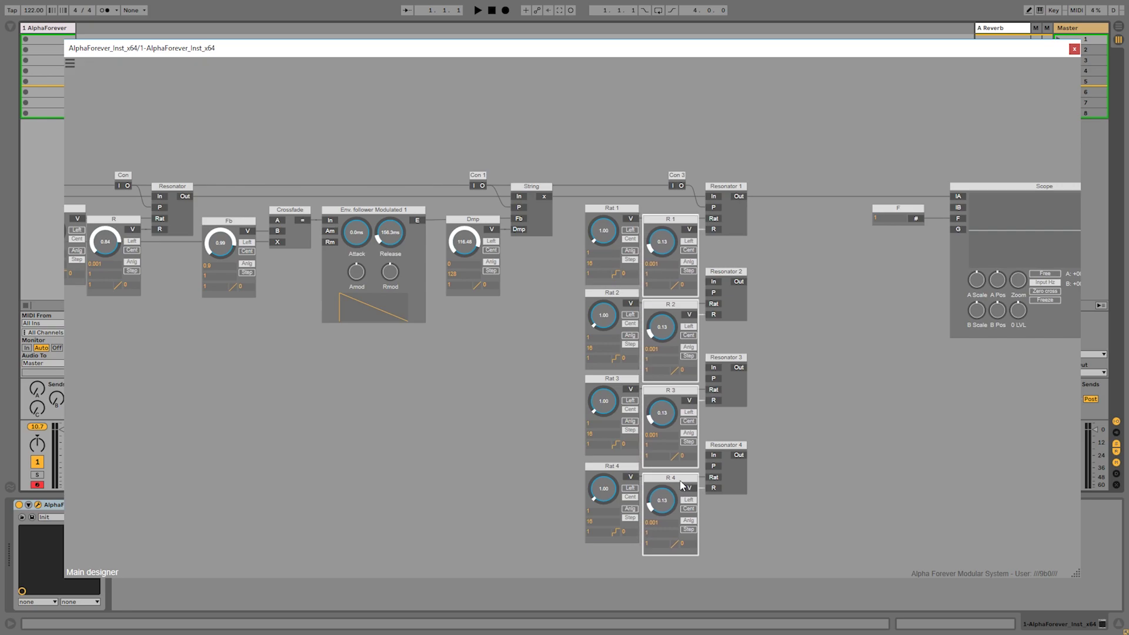
click(816, 417)
Connect Con 3's O output to the P inputs of Resonator 2, Resonator 3 and Resonator 4.
click(685, 188)
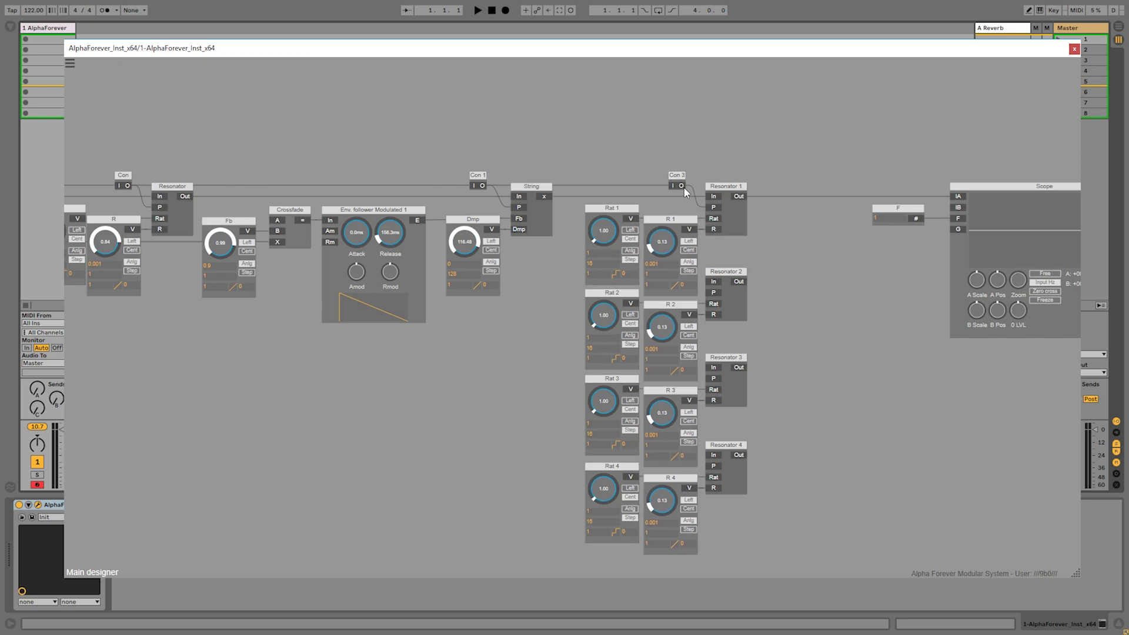
drag(711, 245, 708, 294)
drag(682, 186, 713, 379)
drag(682, 186, 713, 196)
drag(723, 432, 713, 467)
Insert a Con after String's x output and connect its O output to the In inputs of Resonators 2, 3 and 4.
right_click(542, 198)
mouse_move(576, 235)
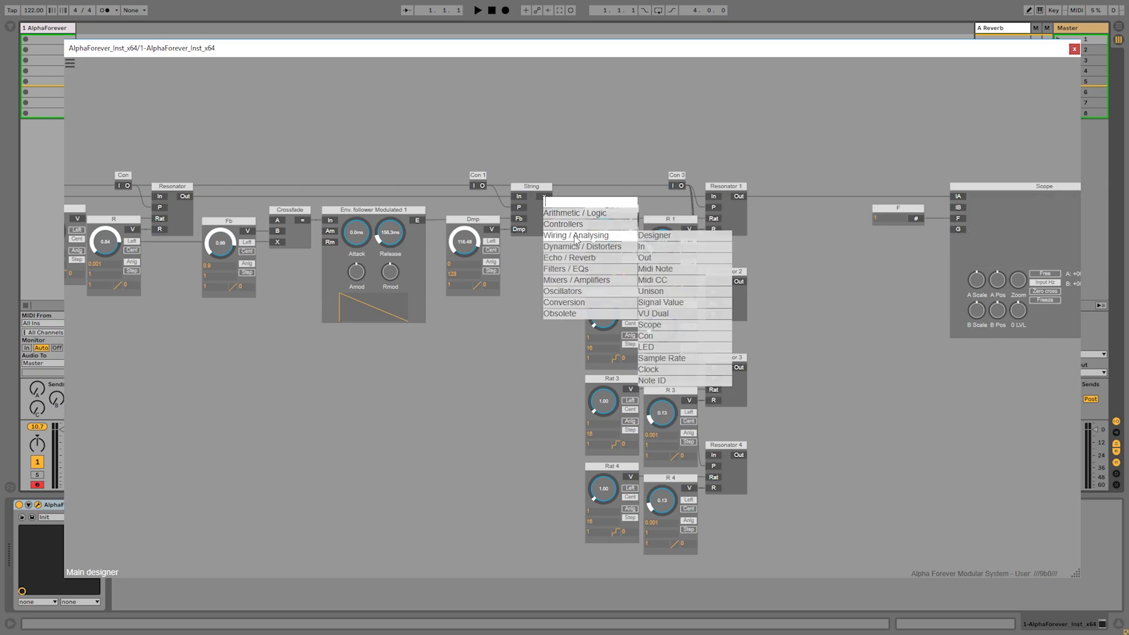
click(664, 337)
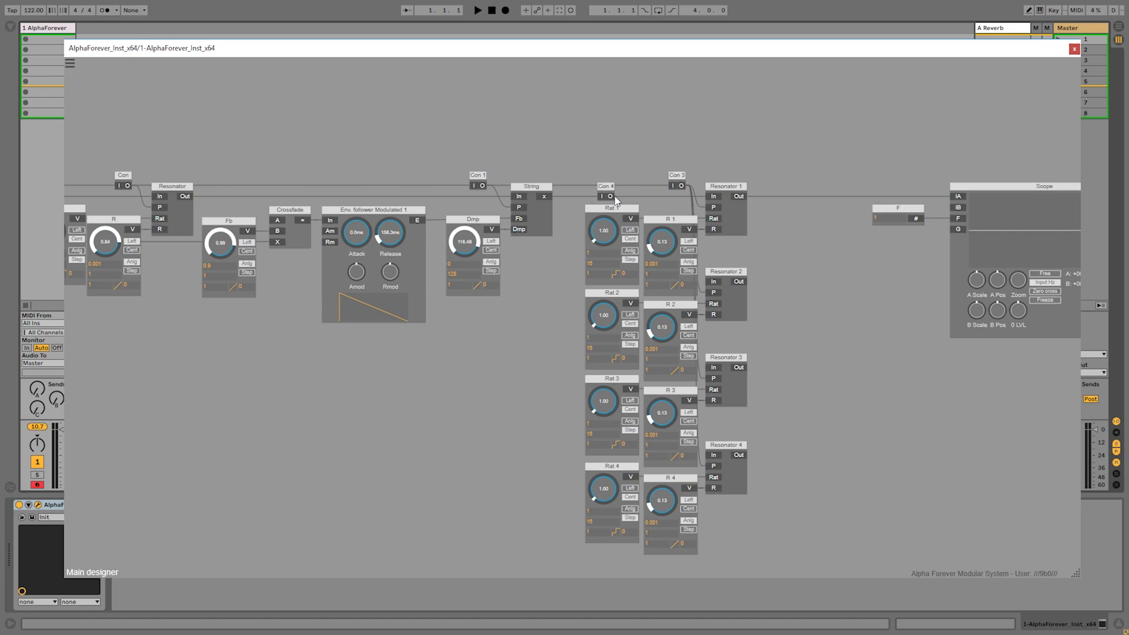
drag(611, 199, 699, 285)
drag(707, 291, 713, 286)
drag(609, 199, 715, 370)
drag(686, 291, 713, 457)
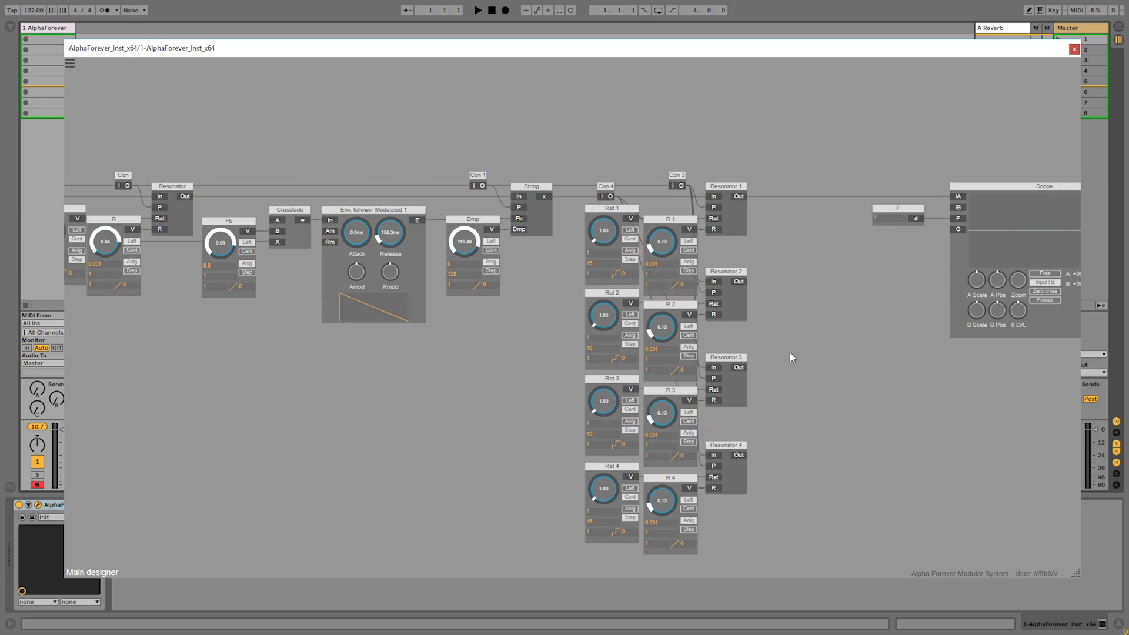
Insert a Mixer 4 Lin after Resonator 1's Out and wire the outputs of Resonators 2, 3 and 4 to In2, In3 and In4.
double_click(743, 199)
text(mix)
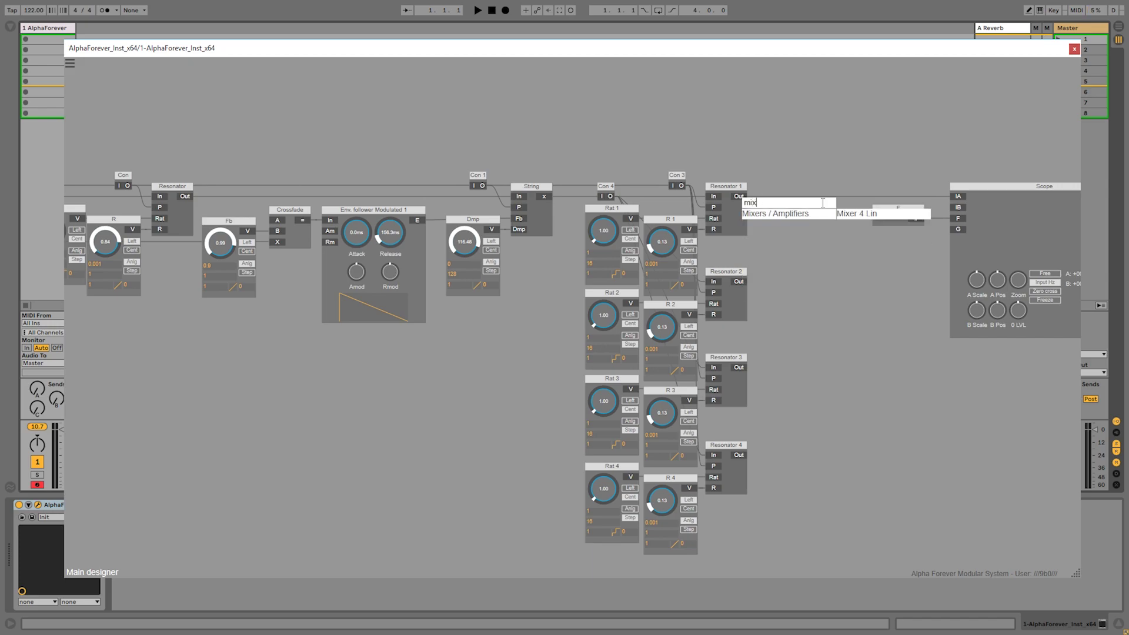
click(868, 219)
drag(831, 188, 801, 192)
drag(732, 282, 749, 256)
drag(760, 213, 737, 369)
click(740, 455)
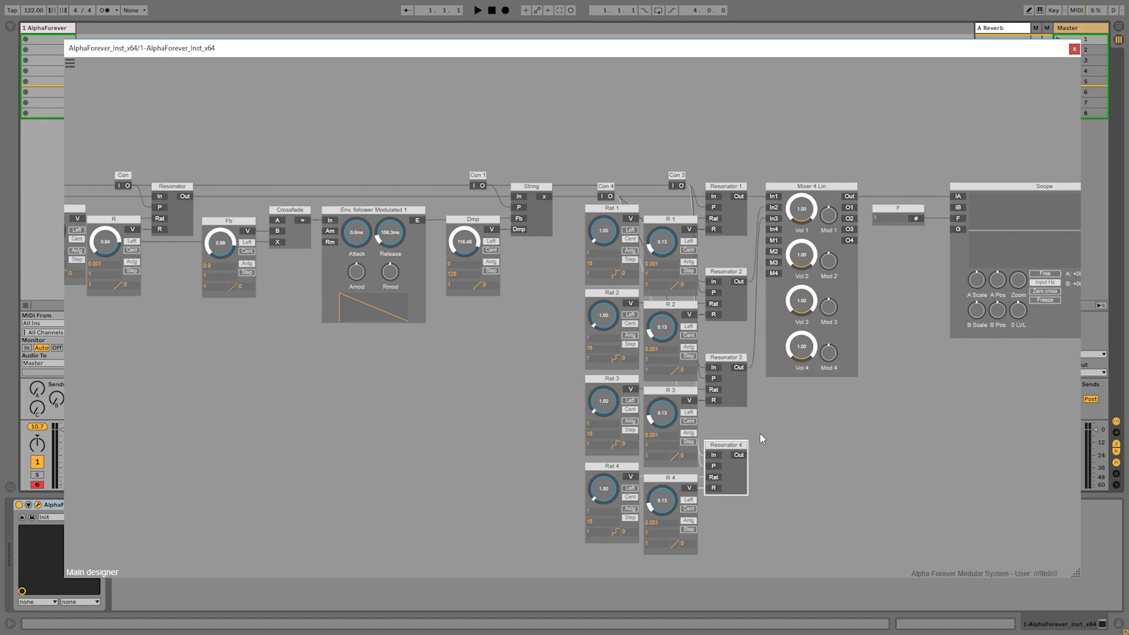
drag(740, 455, 774, 229)
Set Rat 2 to 3.00, Rat 3 to 8.00 and Rat 4 to 11.00.
mouse_move(600, 320)
mouse_down()
mouse_move(596, 274)
mouse_move(593, 298)
mouse_up()
drag(594, 401, 608, 346)
drag(603, 483, 603, 409)
Raise R 2 to 0.27, R 3 to about 0.28 and R 4 to about 0.38, and lower the mixer's volumes 2 to 4.
drag(662, 505, 666, 476)
drag(658, 415, 657, 398)
mouse_move(667, 327)
mouse_down()
mouse_move(670, 295)
mouse_move(666, 315)
mouse_up()
drag(808, 257, 802, 362)
click(871, 454)
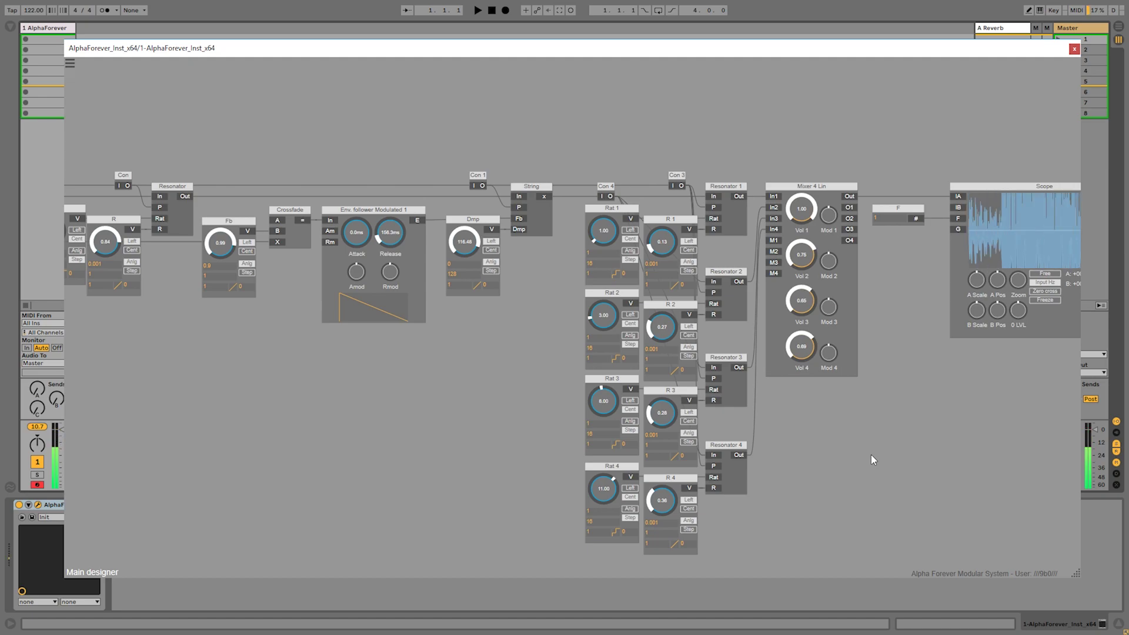
Set the first Resonator's R to about 0.63 and its Rat to 4.00, and fine-tune the String's Fb control.
drag(488, 461, 692, 458)
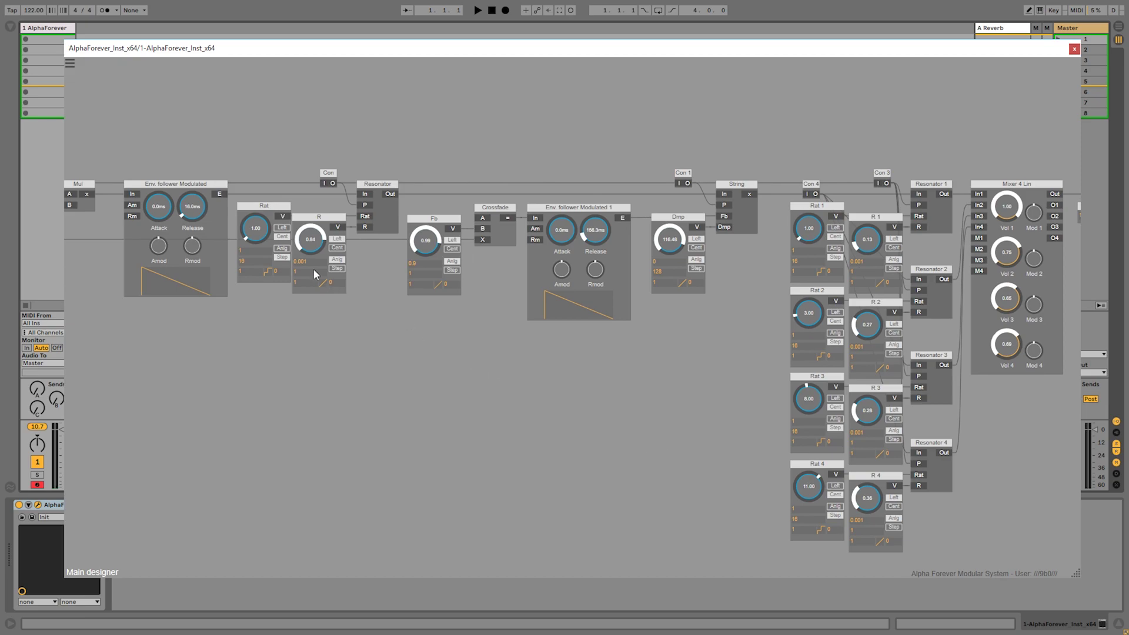
drag(278, 192, 462, 209)
drag(497, 262, 492, 318)
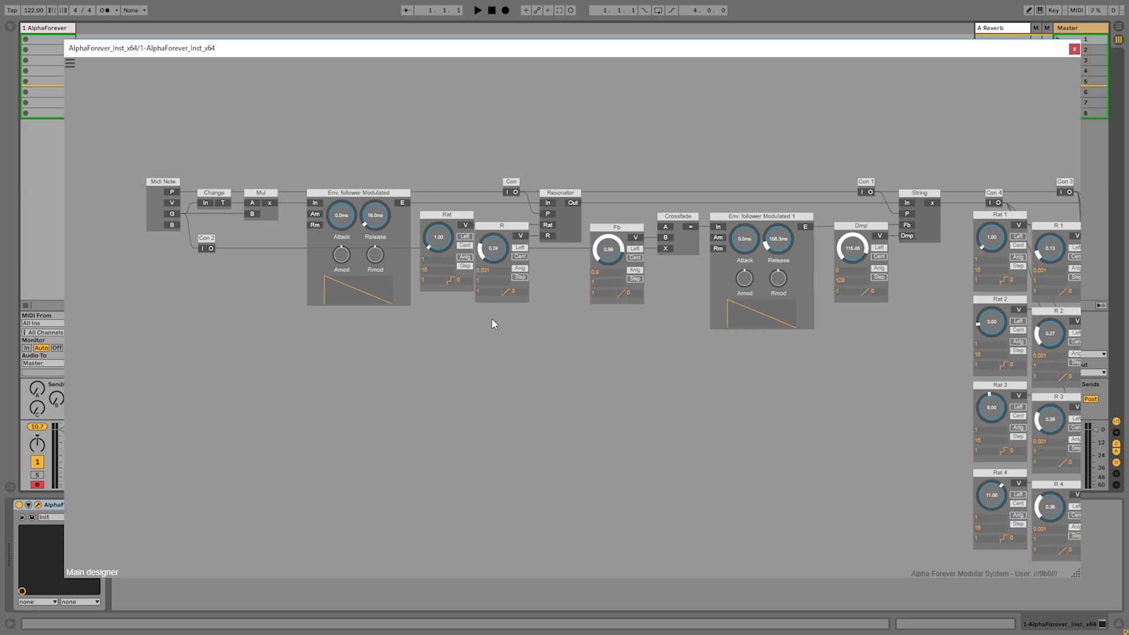
drag(611, 237, 618, 242)
drag(491, 235, 488, 208)
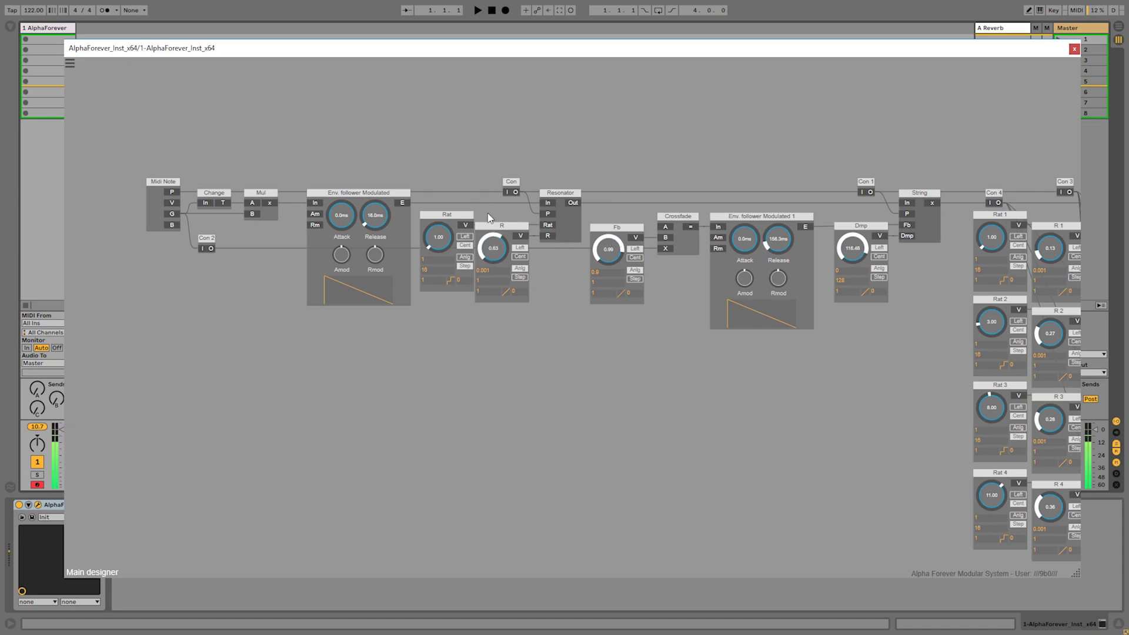
drag(447, 247, 445, 234)
mouse_move(611, 251)
mouse_down()
mouse_move(610, 234)
mouse_move(612, 248)
mouse_up()
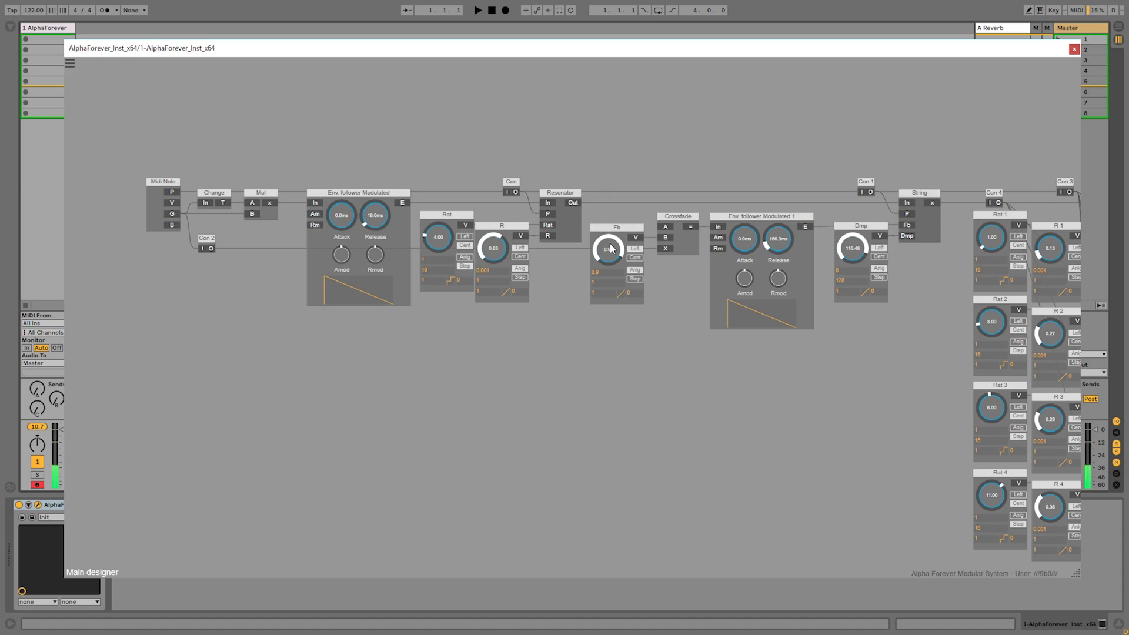
Move all modules from Midi Note through String away from Con 4 and insert an Add module after String's x output.
scroll(431, 131, down, 3)
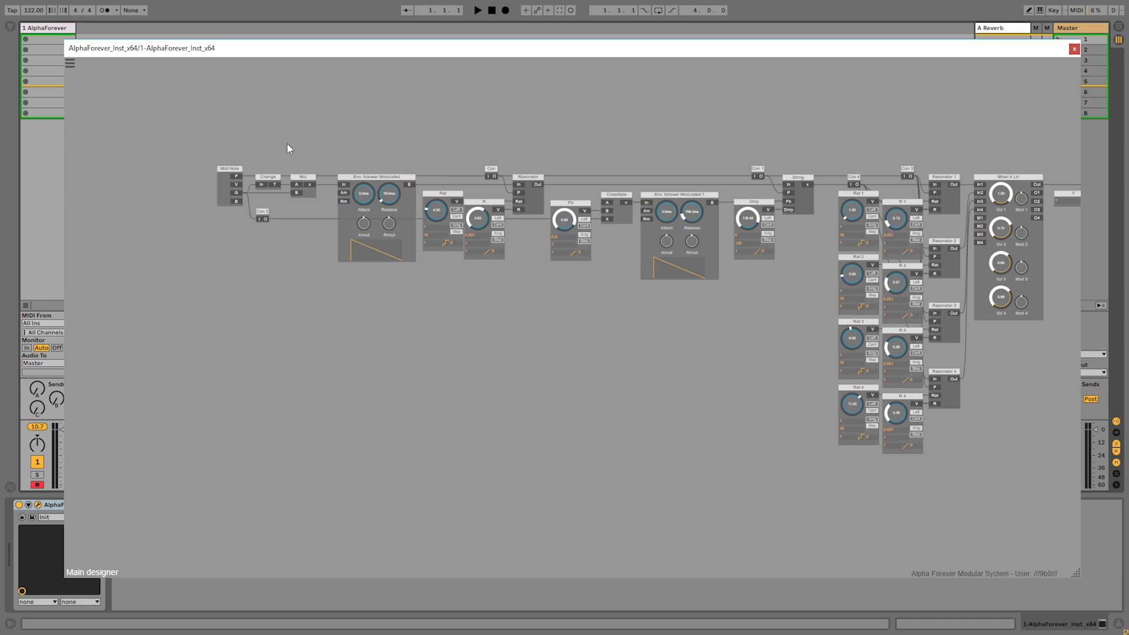
drag(185, 132, 775, 317)
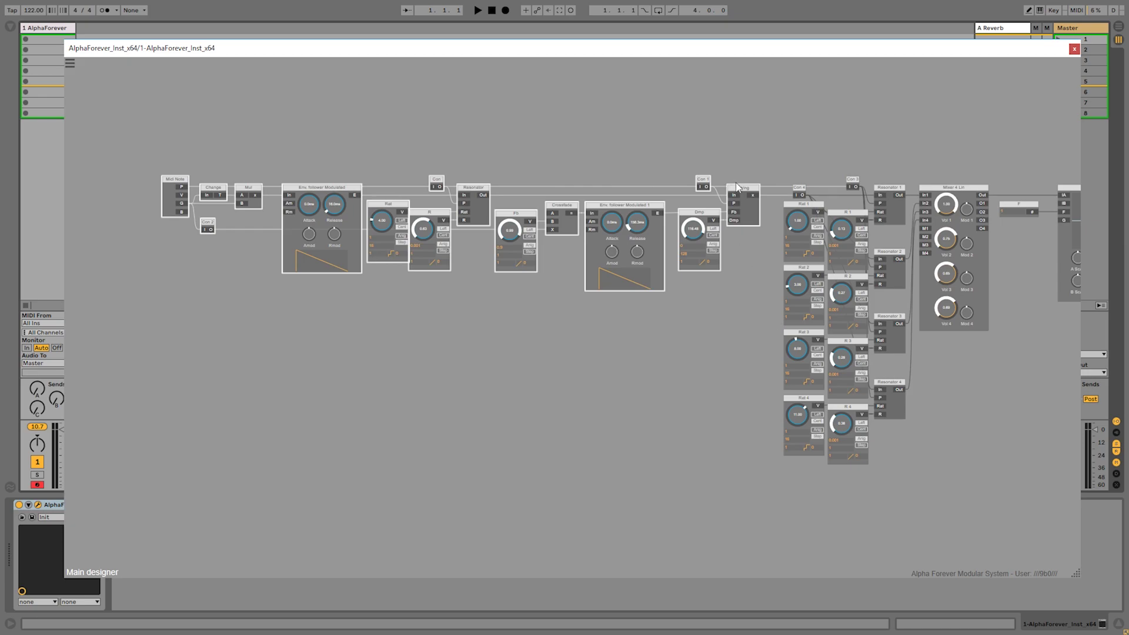
drag(741, 190, 663, 191)
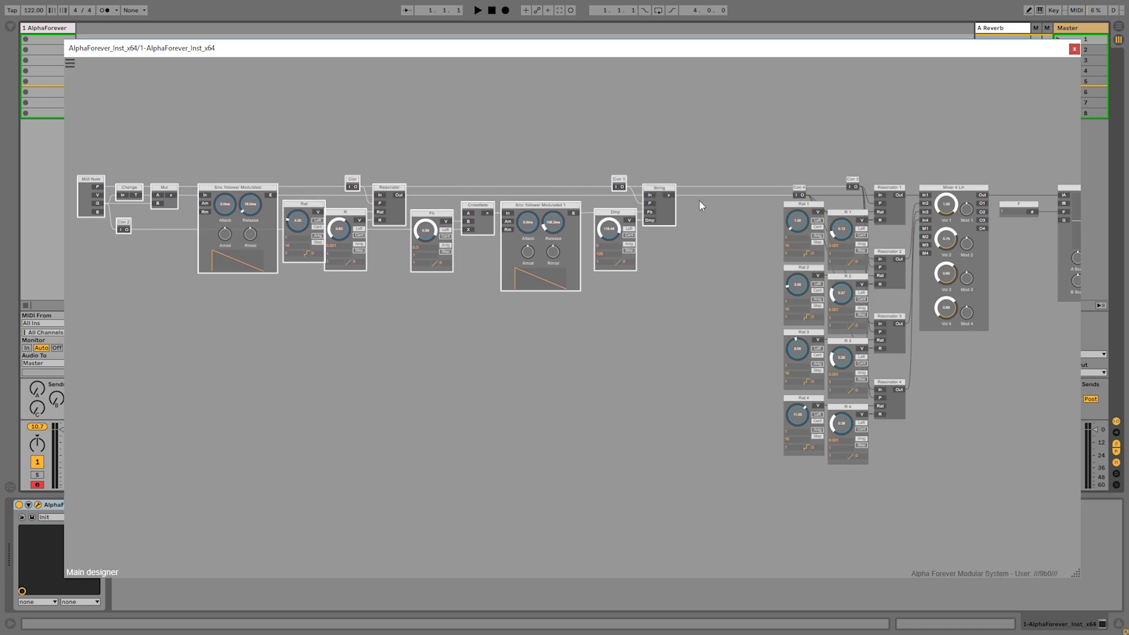
right_click(665, 194)
mouse_move(723, 213)
click(763, 211)
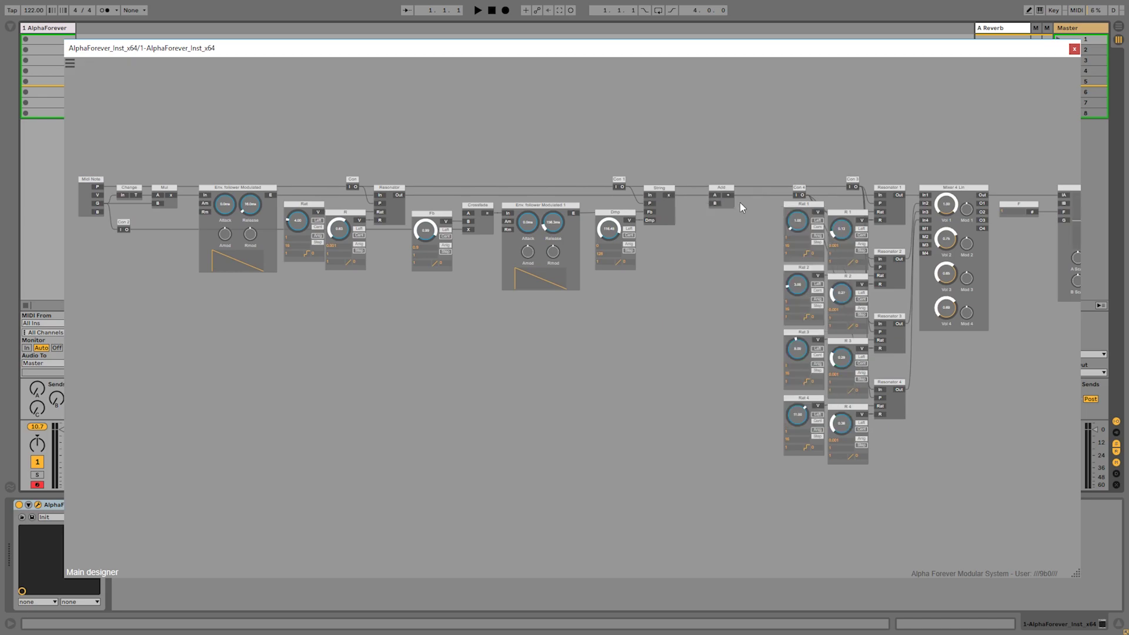
Add a 1-X module and place it below Con 2 near the Midi Note.
right_click(334, 332)
text(1-)
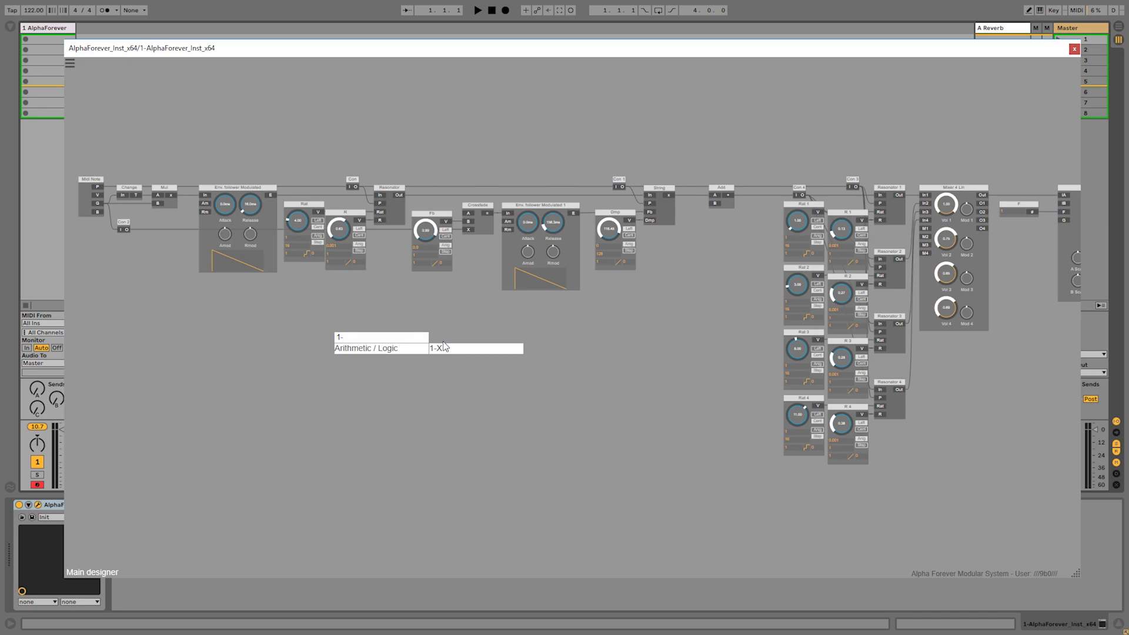
click(460, 348)
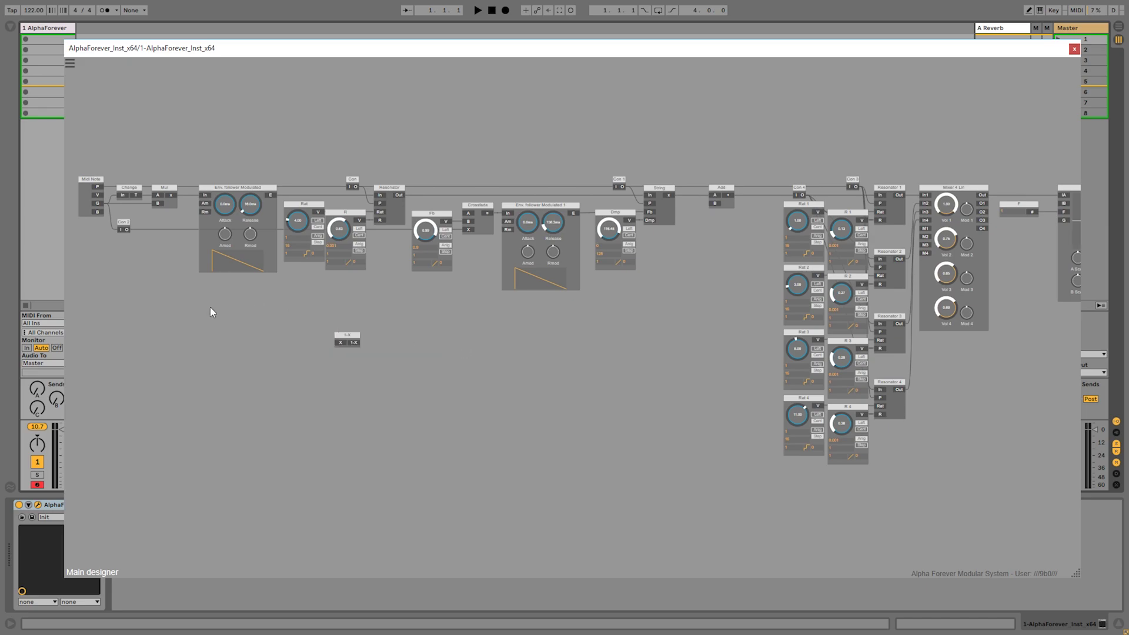
drag(344, 340, 129, 296)
click(163, 284)
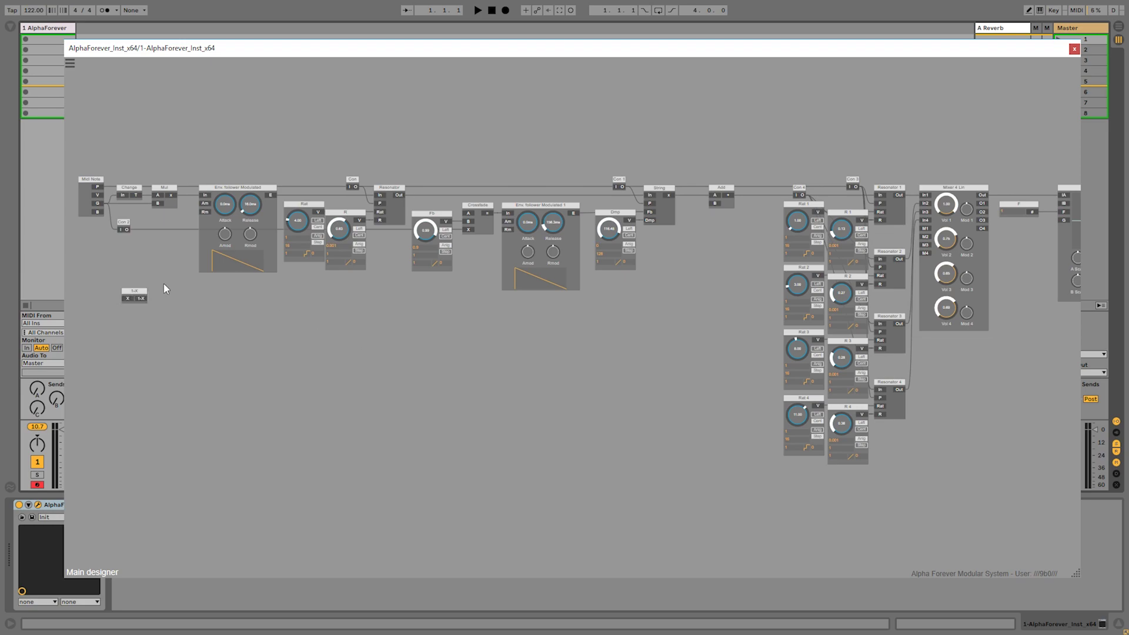
Connect Midi Note's G output to the 1-X module's X input.
scroll(164, 284, up, 4)
drag(230, 292, 371, 306)
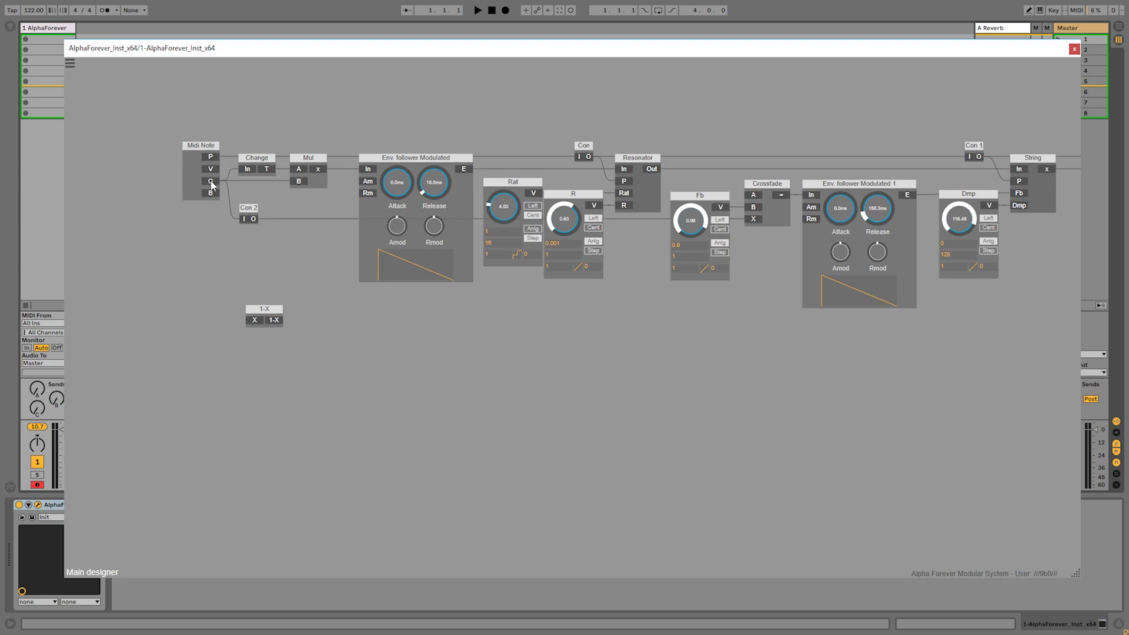
drag(211, 184, 254, 253)
drag(248, 315, 253, 318)
Add a Mul module after the 1-X output and connect Change's T output to its B input.
click(276, 321)
mouse_move(318, 338)
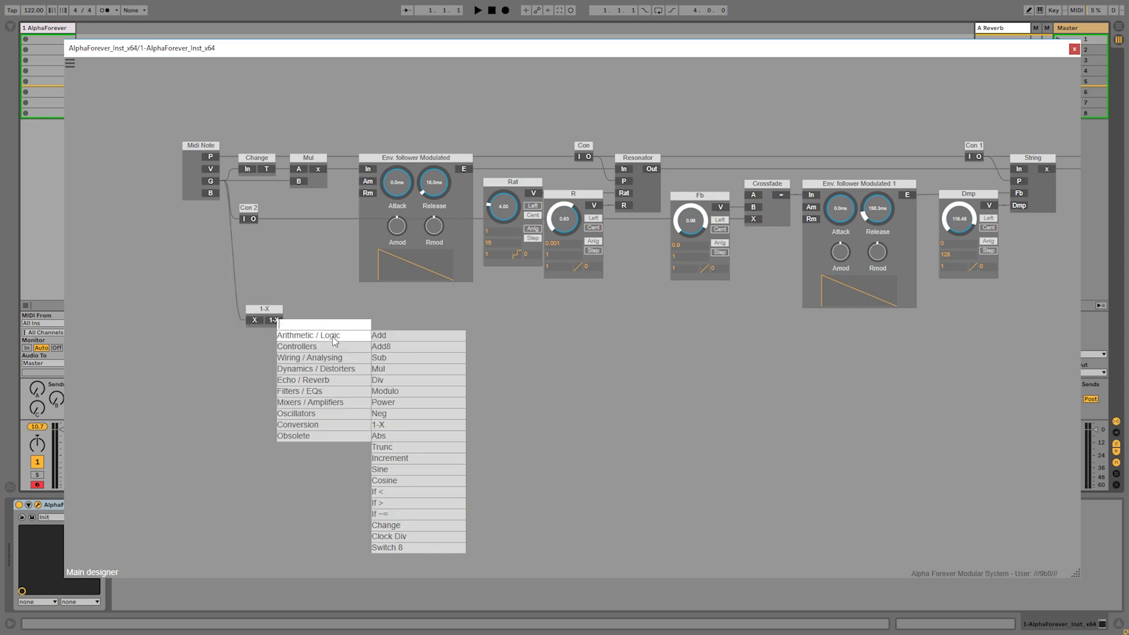
click(383, 371)
drag(340, 332, 270, 174)
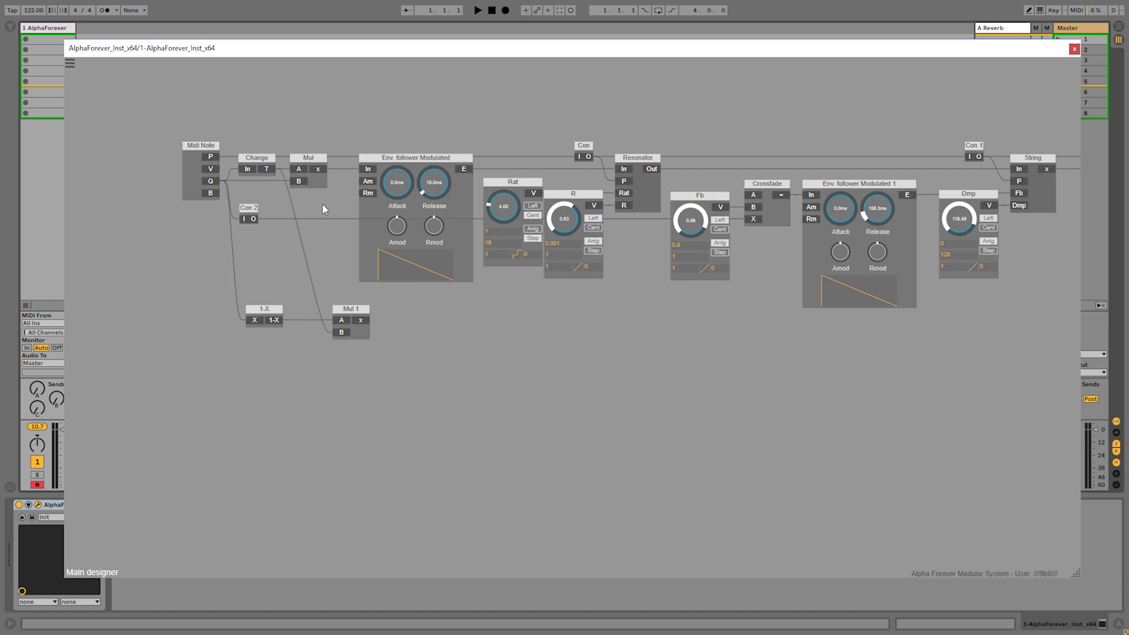
Connect Mul 1's x output to Scope's IB input and check the signal there.
scroll(435, 335, down, 4)
drag(539, 360, 396, 345)
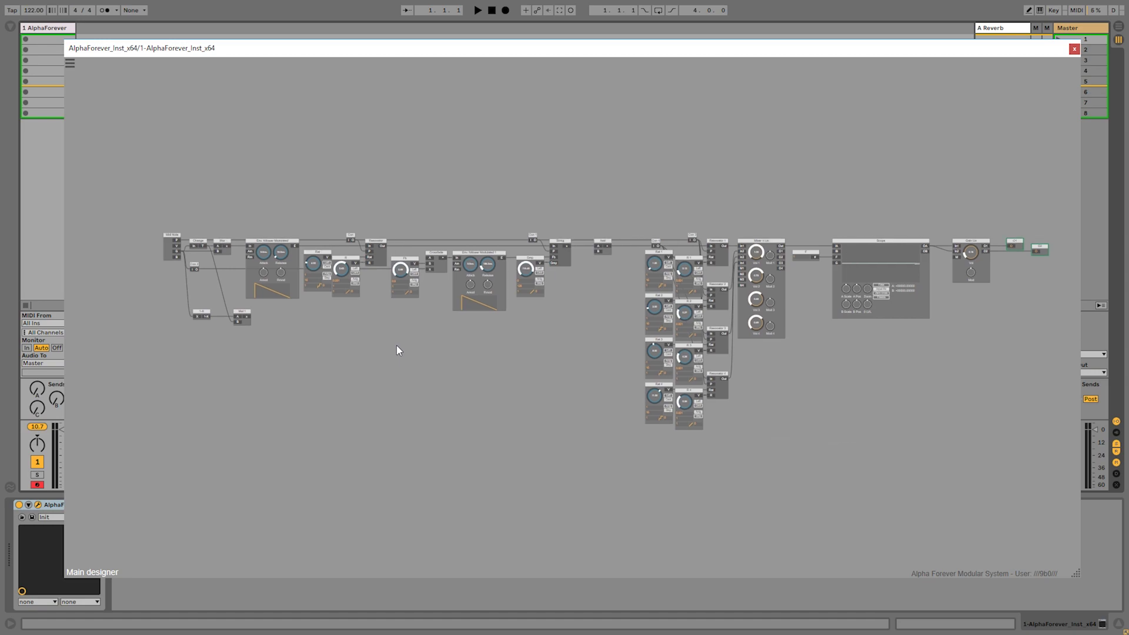
drag(246, 320, 838, 258)
scroll(880, 210, up, 2)
scroll(881, 210, up, 3)
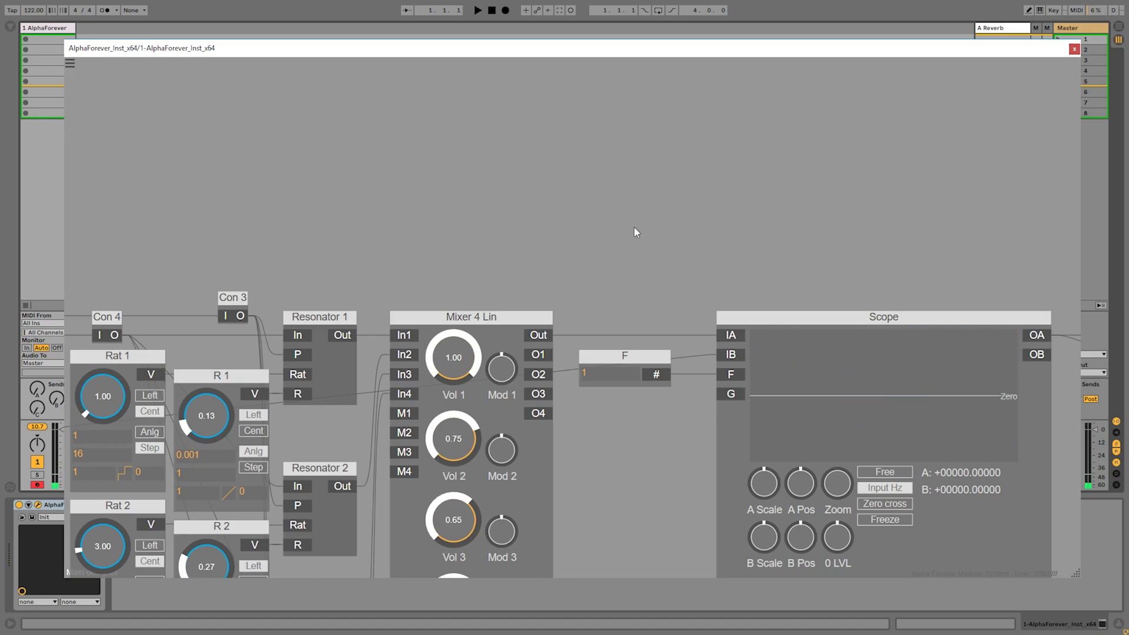
Duplicate the first Env. follower Modulated, place the copy beside Mul 1 and connect Mul 1's x output to its In.
scroll(634, 227, down, 5)
scroll(241, 352, up, 3)
drag(299, 354, 521, 369)
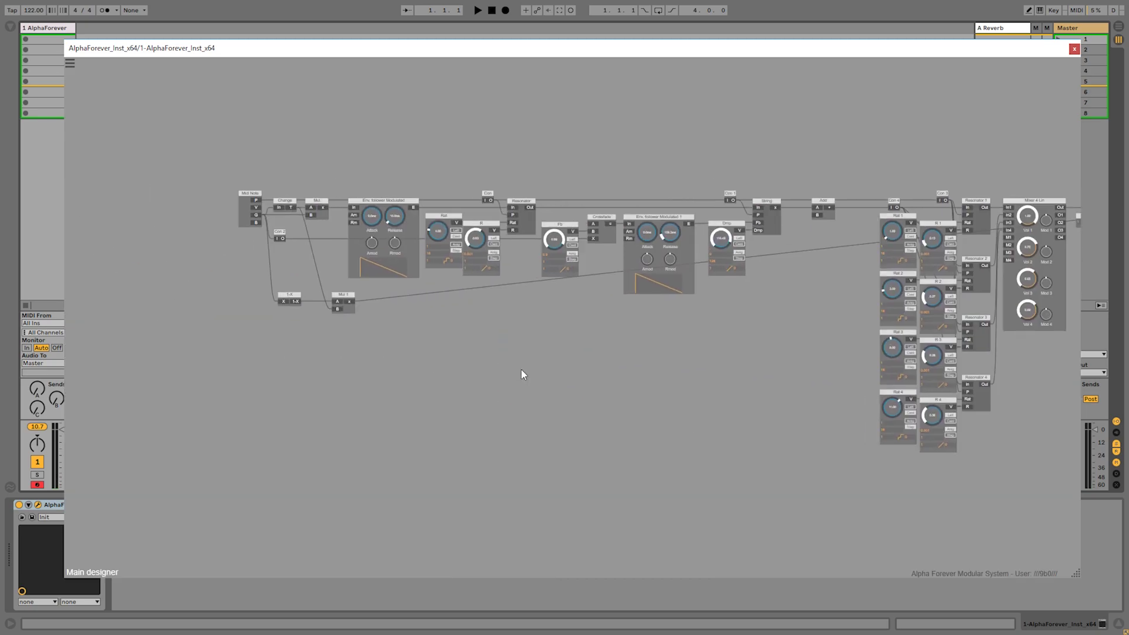
click(401, 203)
key(ctrl+d)
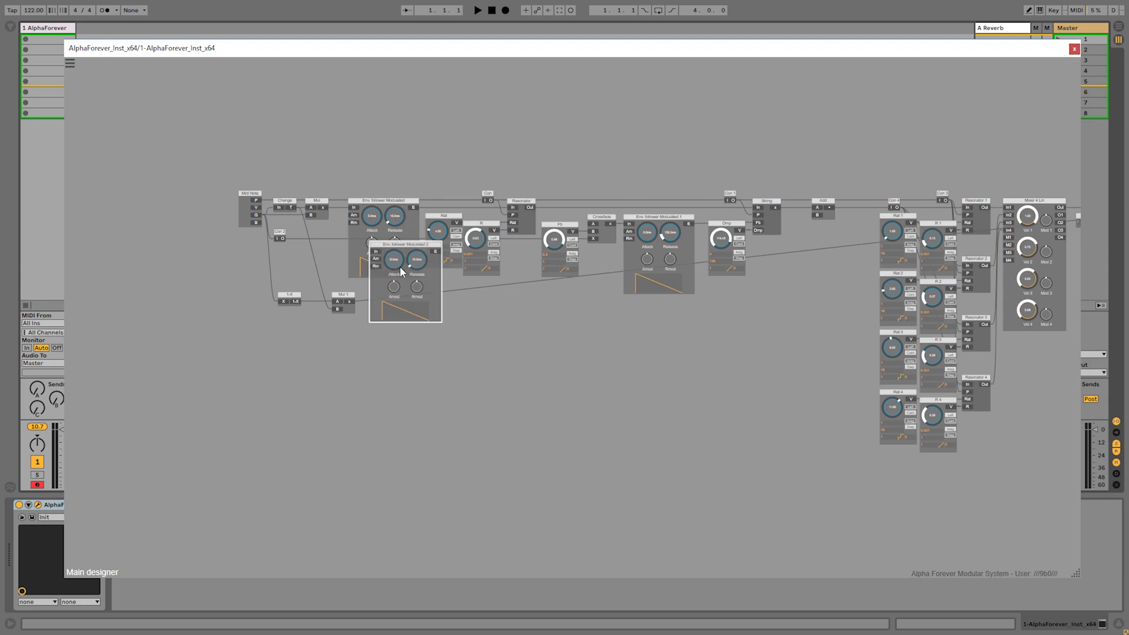
drag(426, 247, 437, 309)
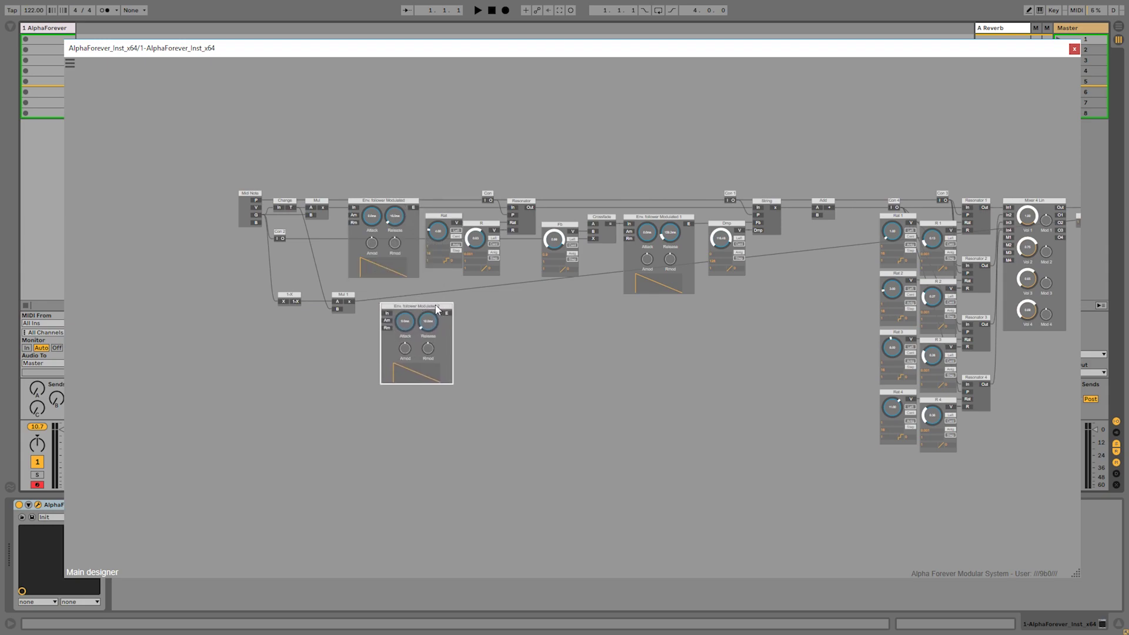
drag(350, 302, 388, 315)
drag(388, 316, 387, 305)
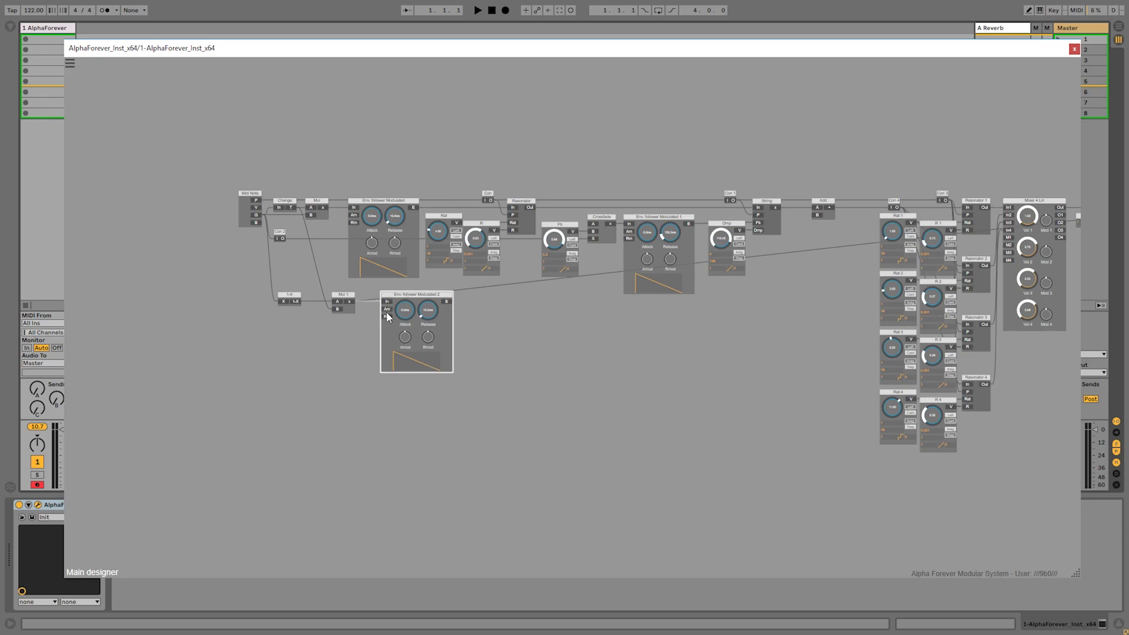
Connect Env. follower Modulated 2's E output to Add's B input with its Release at about 268 ms, and remove Scope's IB connection.
drag(546, 340, 452, 340)
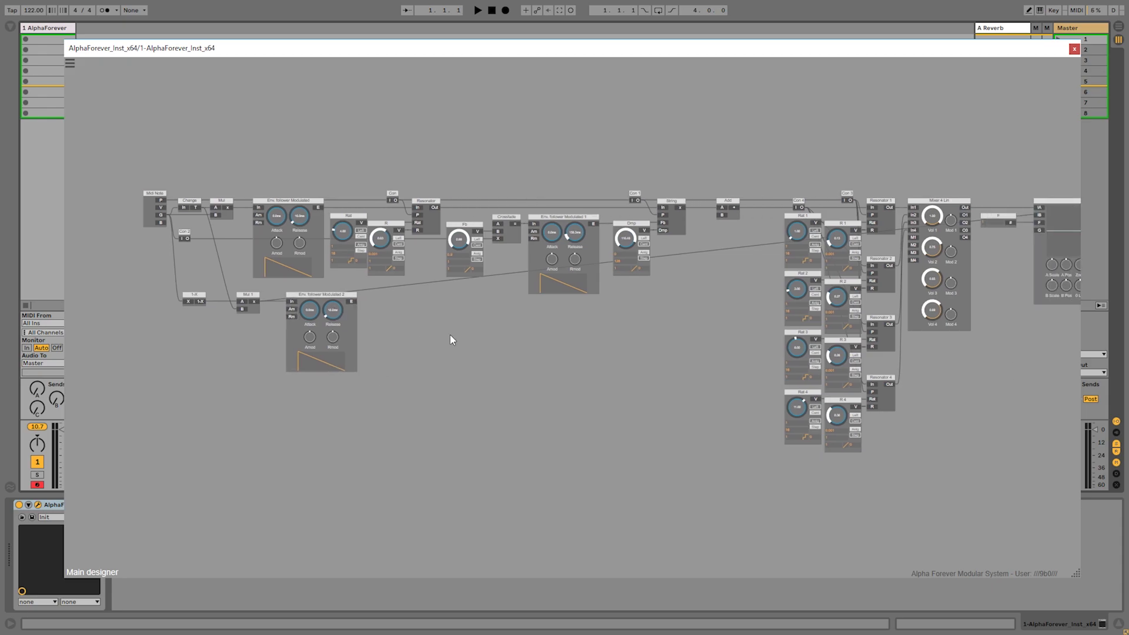
drag(333, 333, 723, 221)
double_click(1038, 217)
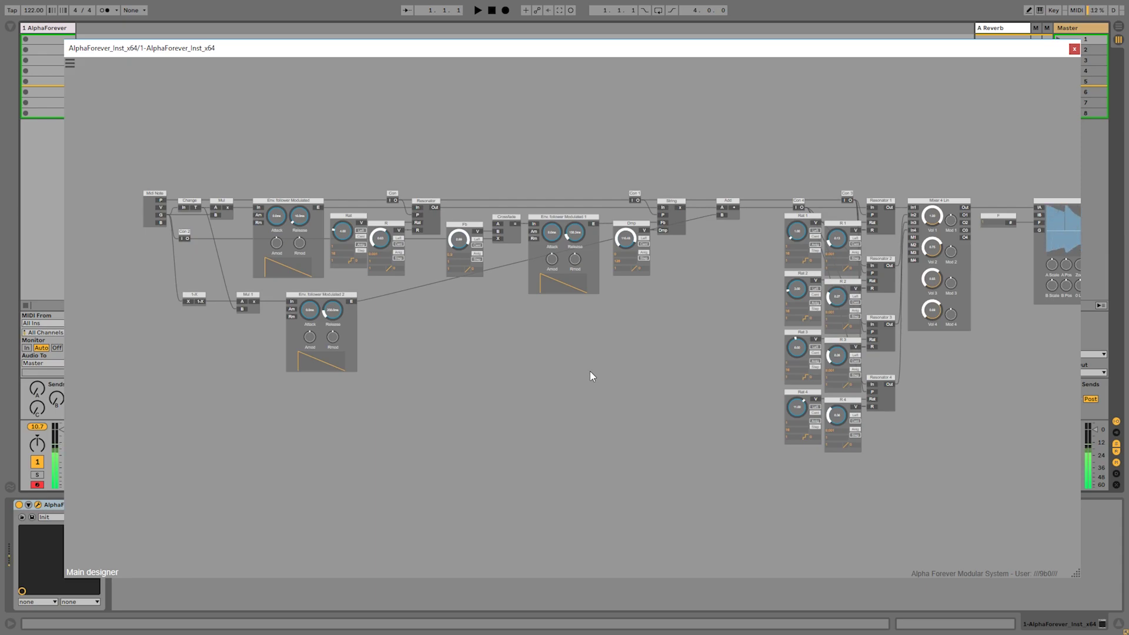
Duplicate the String module and insert the copy between Env. follower Modulated 2's E output and Add's B input.
scroll(688, 264, up, 1)
scroll(688, 263, up, 2)
click(666, 219)
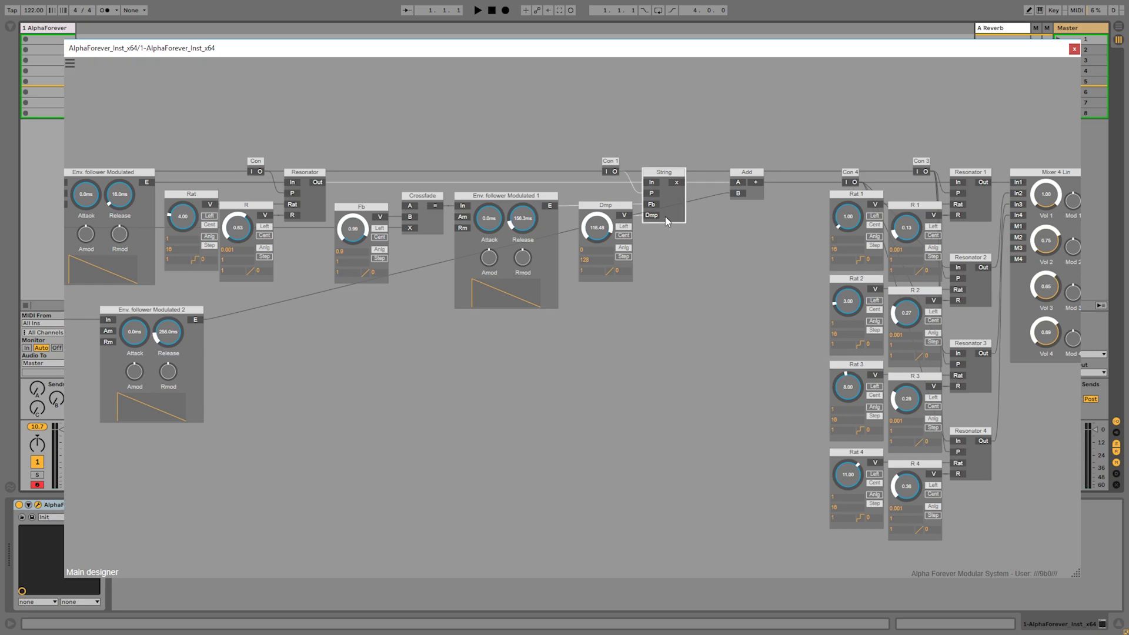
key(ctrl+d)
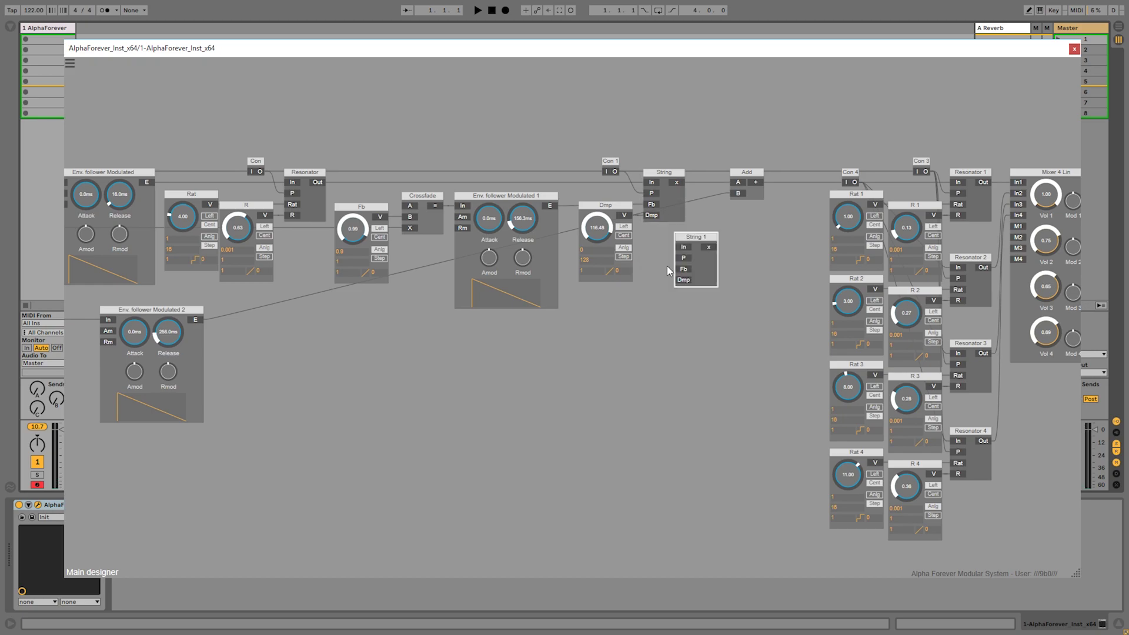
drag(196, 318, 683, 247)
drag(736, 199, 736, 200)
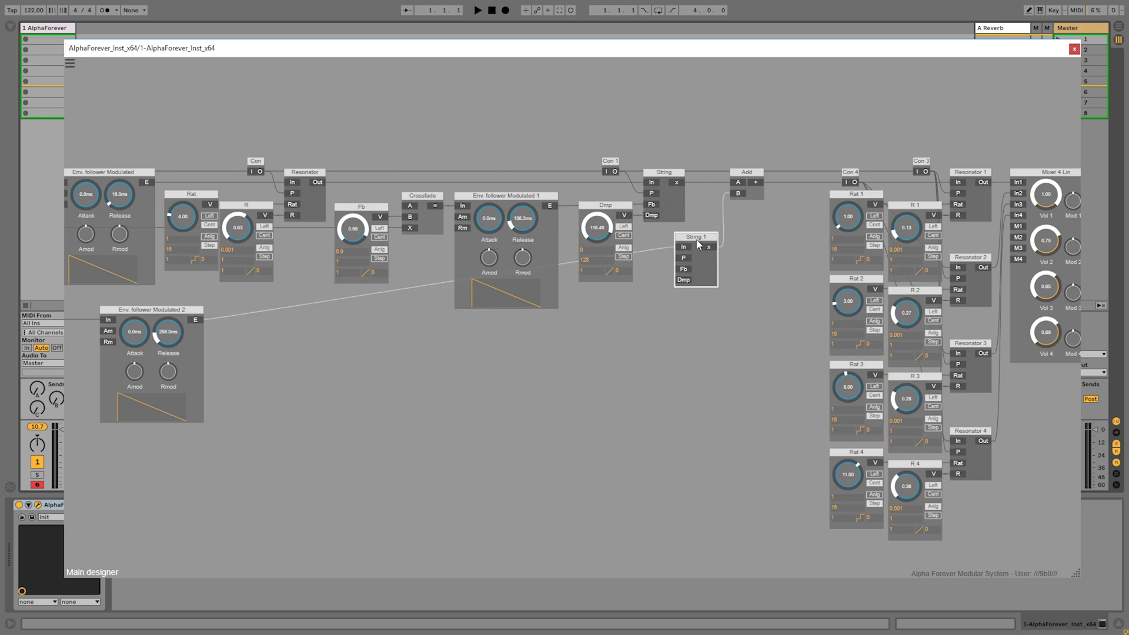
Move String 1 level with Env. follower Modulated 2 and connect Con's O output to its P input.
drag(696, 237, 656, 271)
drag(621, 310, 474, 330)
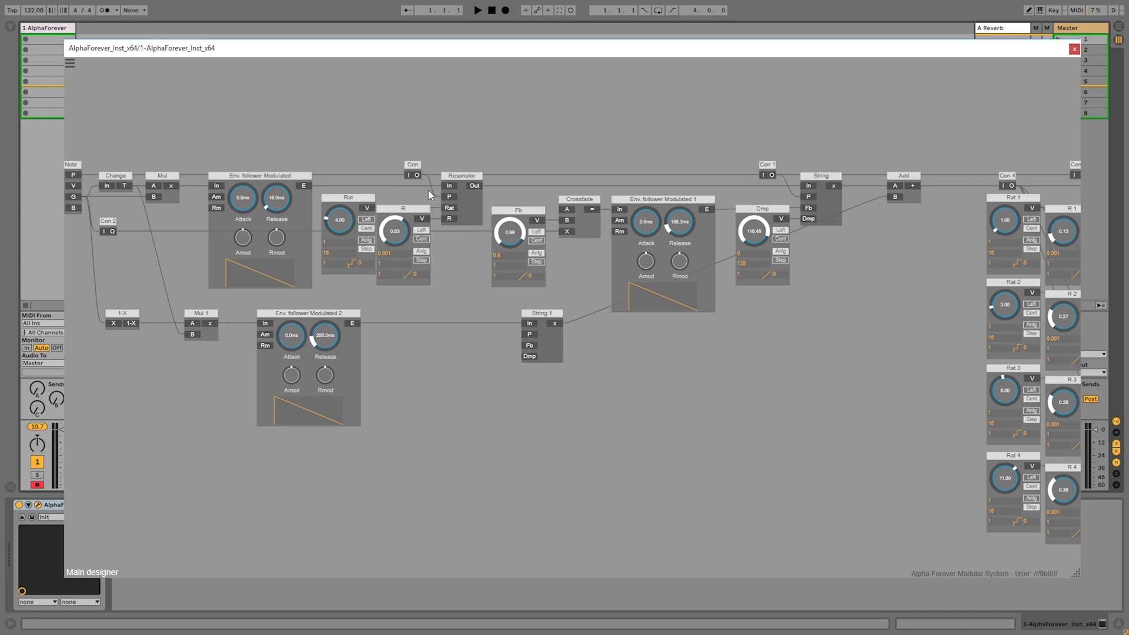
drag(418, 179, 527, 349)
Create a control on String 1's Fb input with a 0.9 minimum, and lower Env. follower Modulated 2's Release to about 12 ms.
double_click(525, 345)
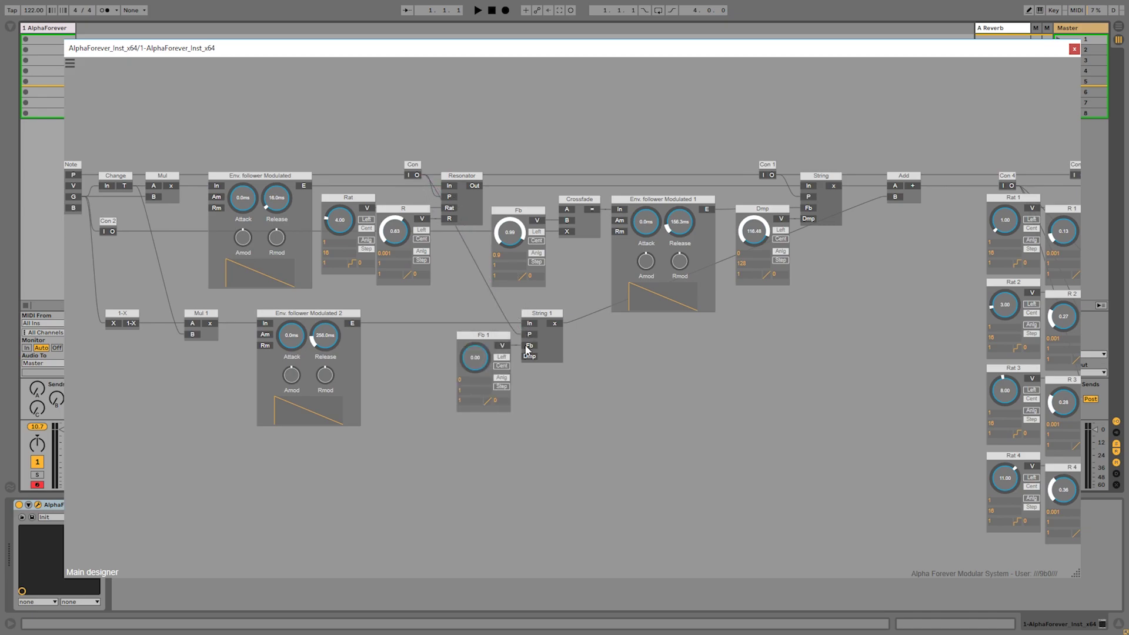
drag(481, 358, 473, 256)
double_click(472, 379)
key(BackSpace)
key(Return)
drag(328, 347, 325, 356)
Create a control on String 1's Dmp input, place it beside Fb 1, set its maximum to 128 and raise it to about 109.
double_click(526, 357)
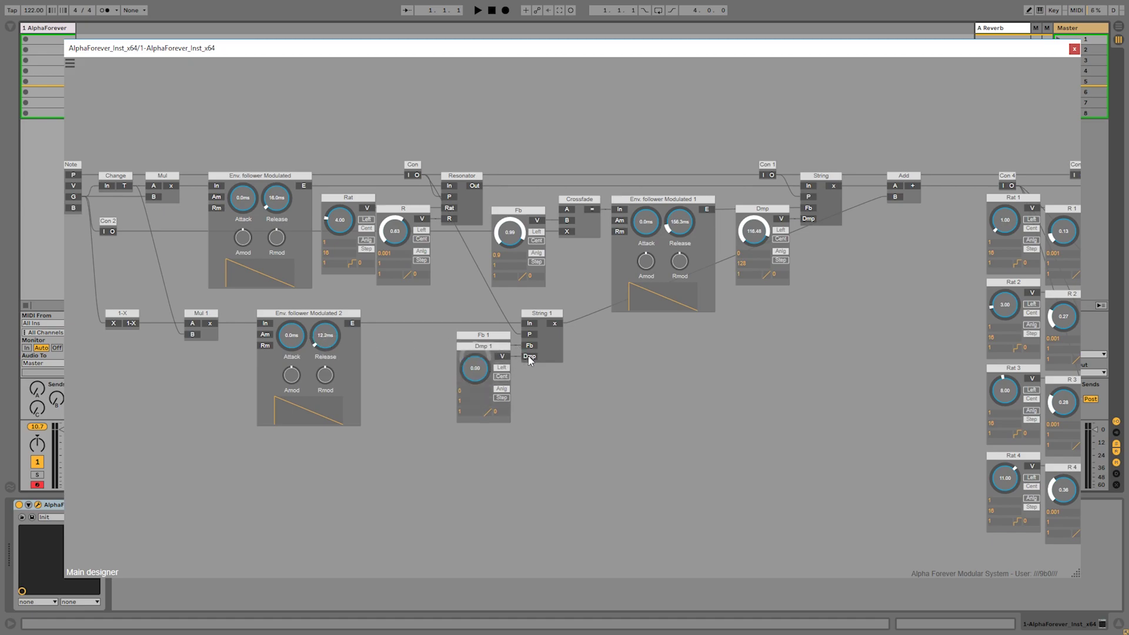
drag(476, 406, 393, 406)
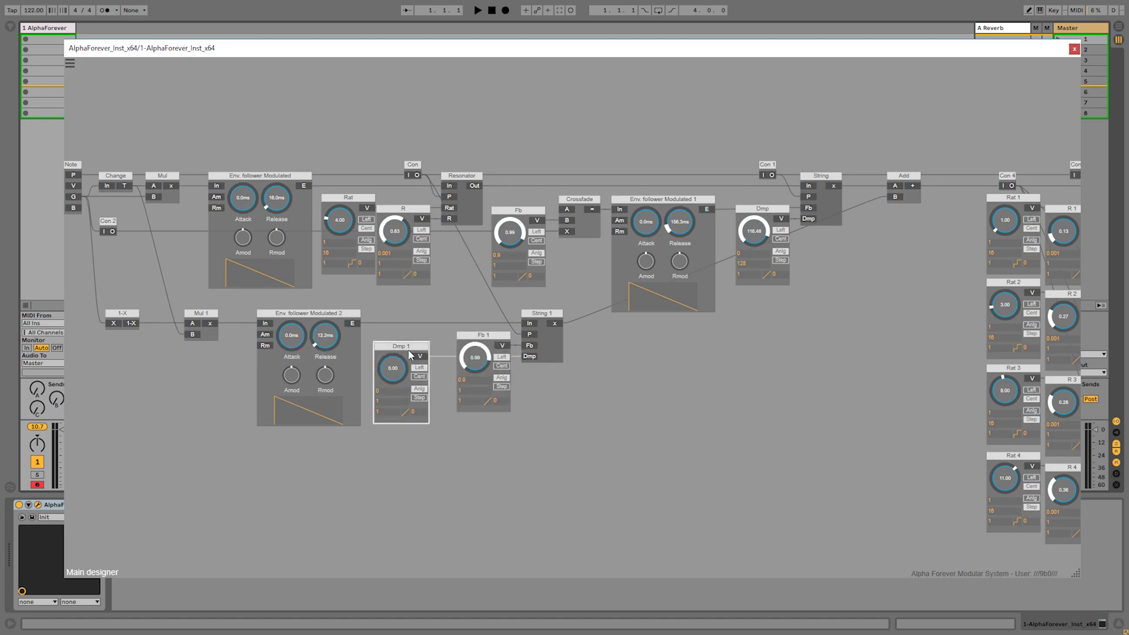
double_click(392, 403)
text(128)
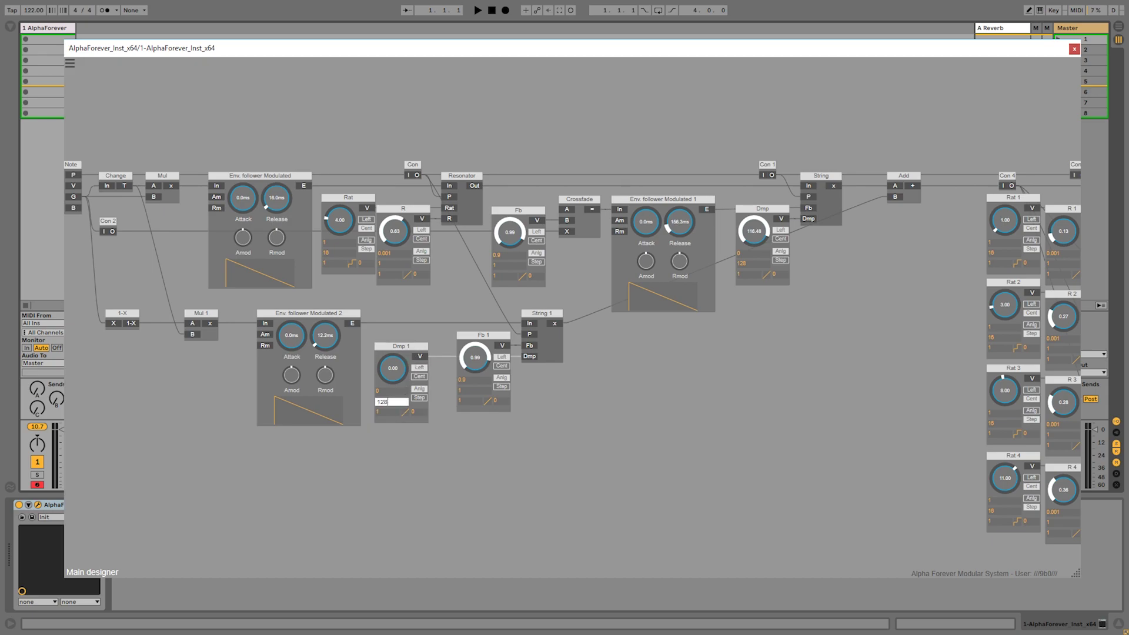
key(Return)
drag(404, 372, 401, 275)
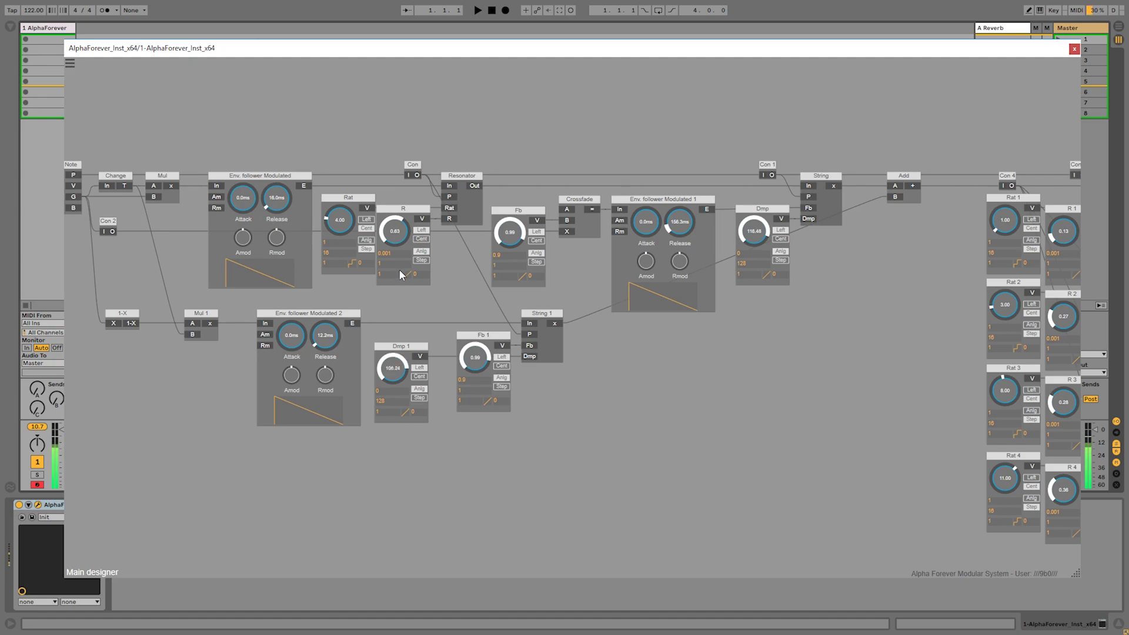
Fine-tune Env. follower Modulated 2's Release, lower Fb 1 and Dmp 1, and set Rat 4 to 6.00.
drag(338, 343, 337, 349)
drag(486, 361, 481, 404)
drag(385, 370, 384, 413)
drag(390, 363, 391, 333)
scroll(556, 326, right, 5)
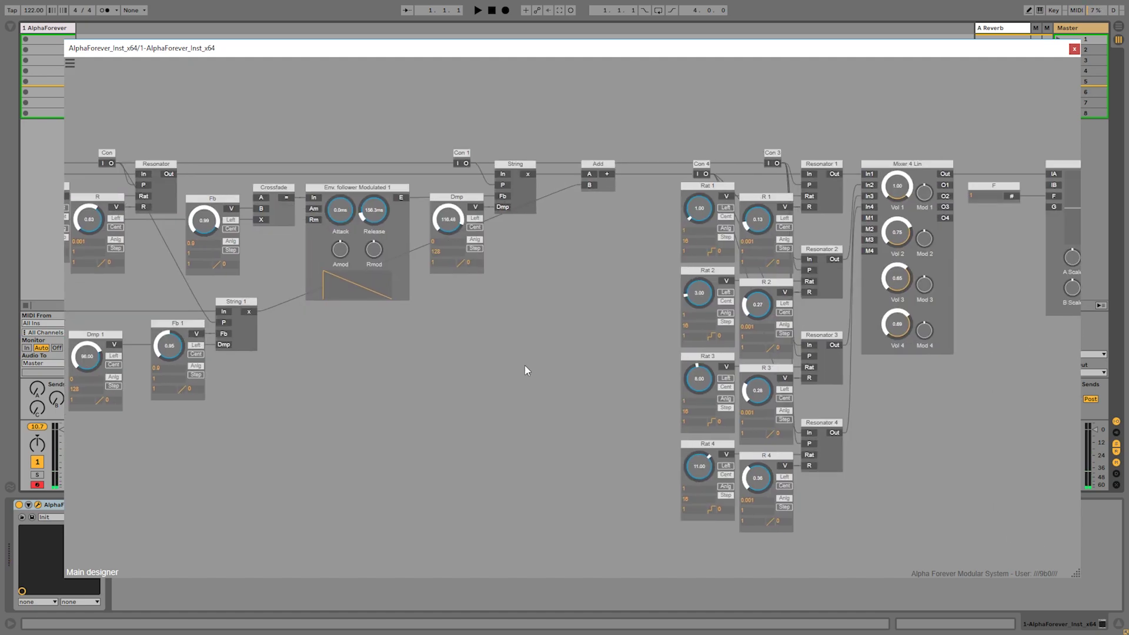
drag(689, 454, 692, 503)
Insert a Con module between String 1's x output and Add's B input, placing it below the Add module.
right_click(253, 309)
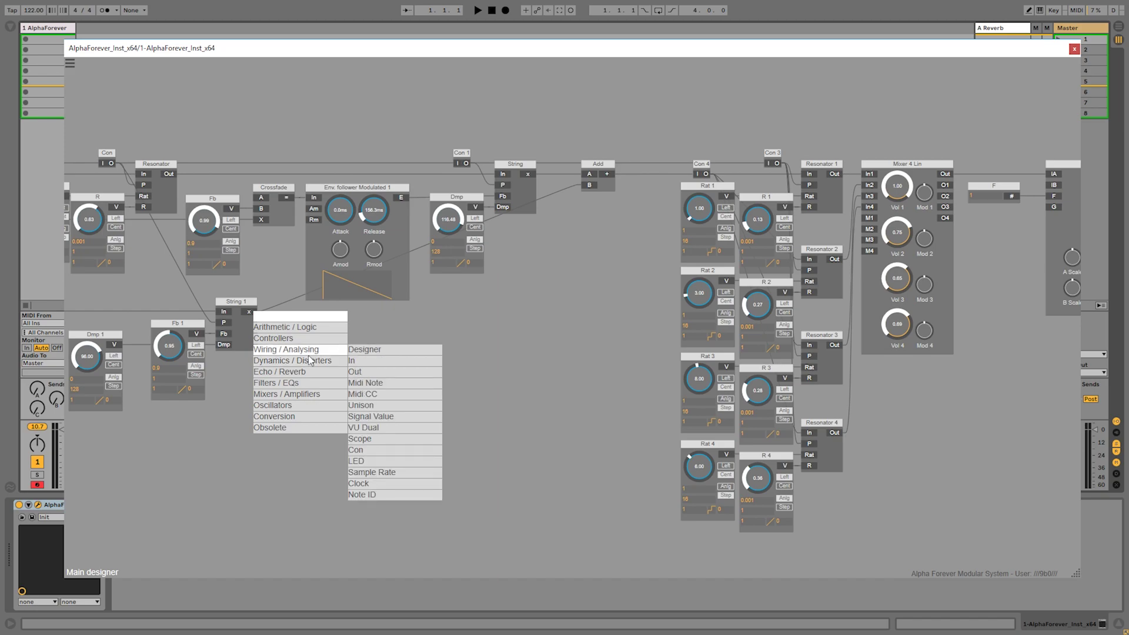
click(397, 451)
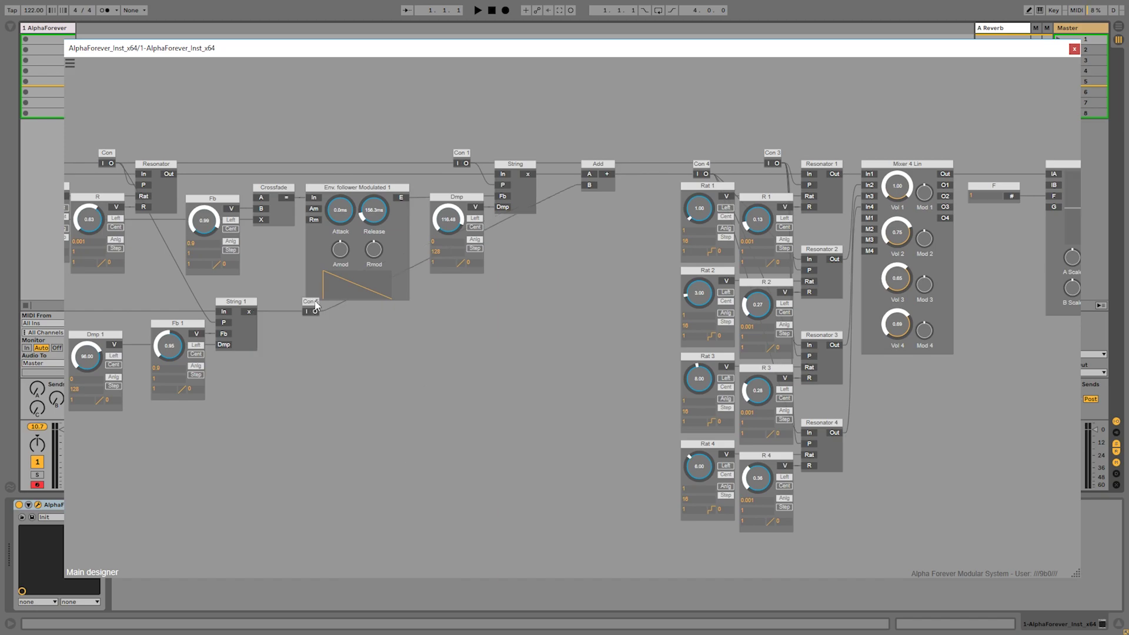
drag(315, 305, 463, 347)
Examine the internal structure of the first Resonator and the String module, returning to the main designer after each.
scroll(424, 396, down, 5)
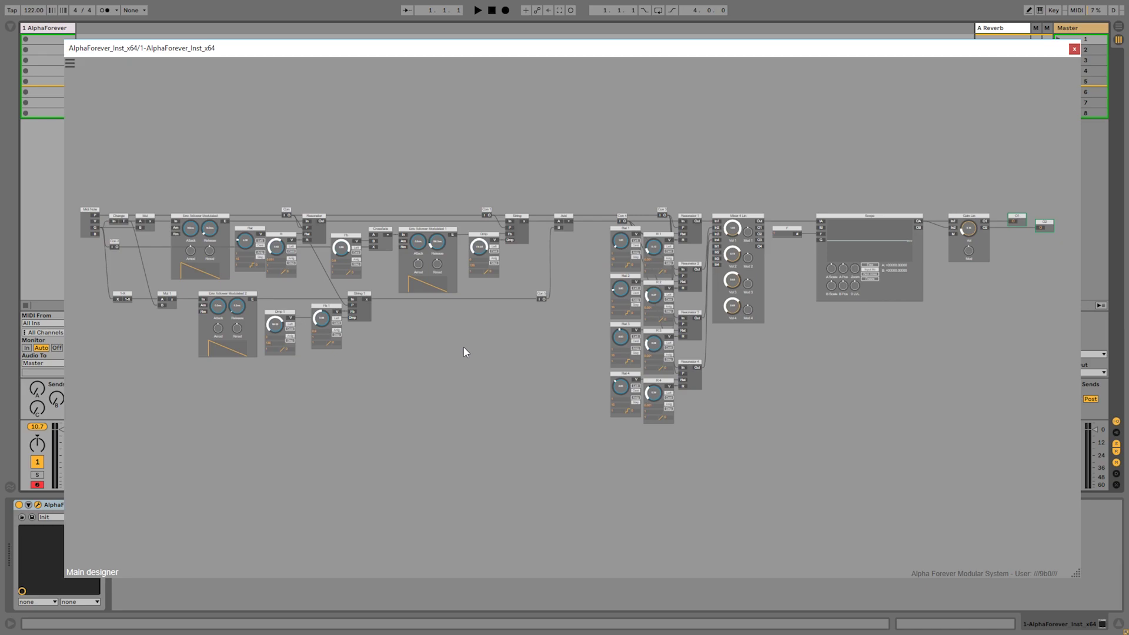
scroll(463, 347, up, 2)
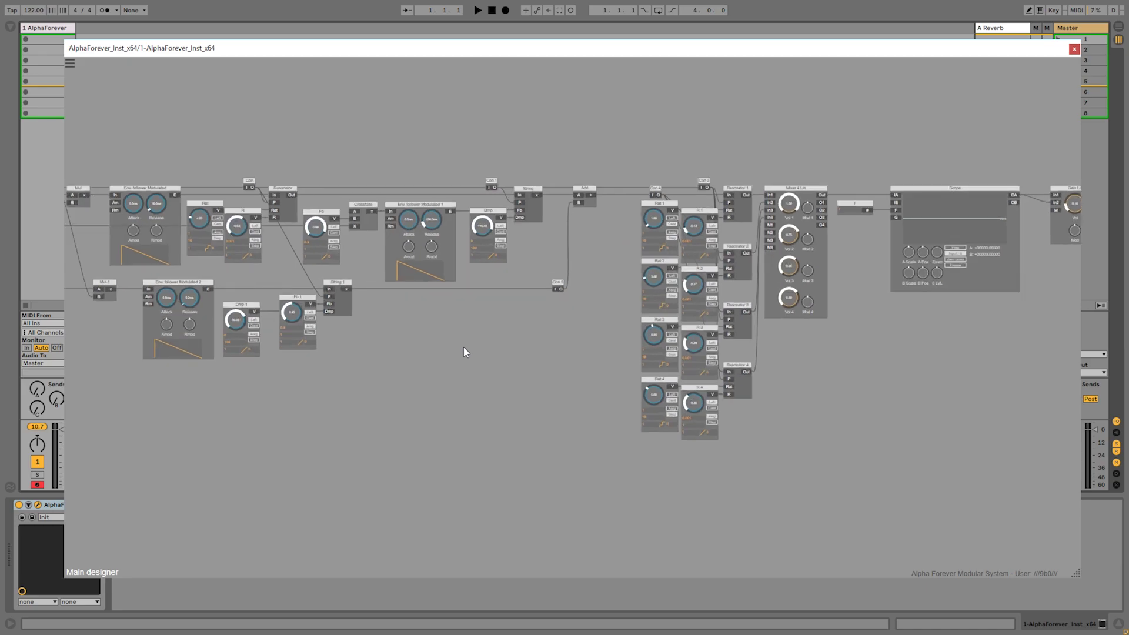
double_click(290, 211)
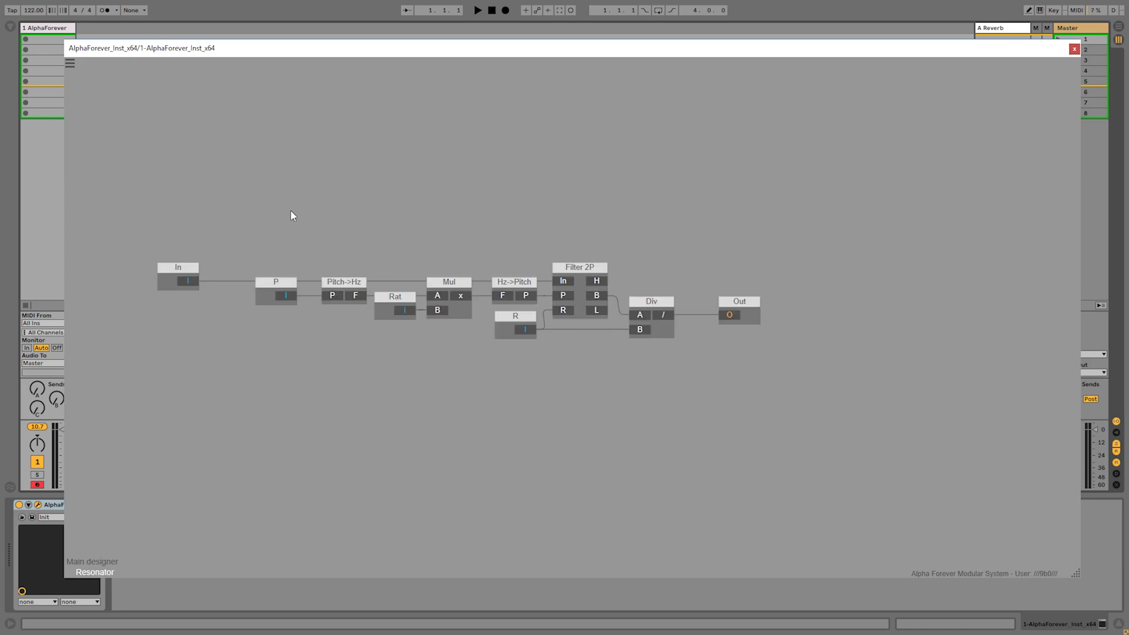
double_click(432, 209)
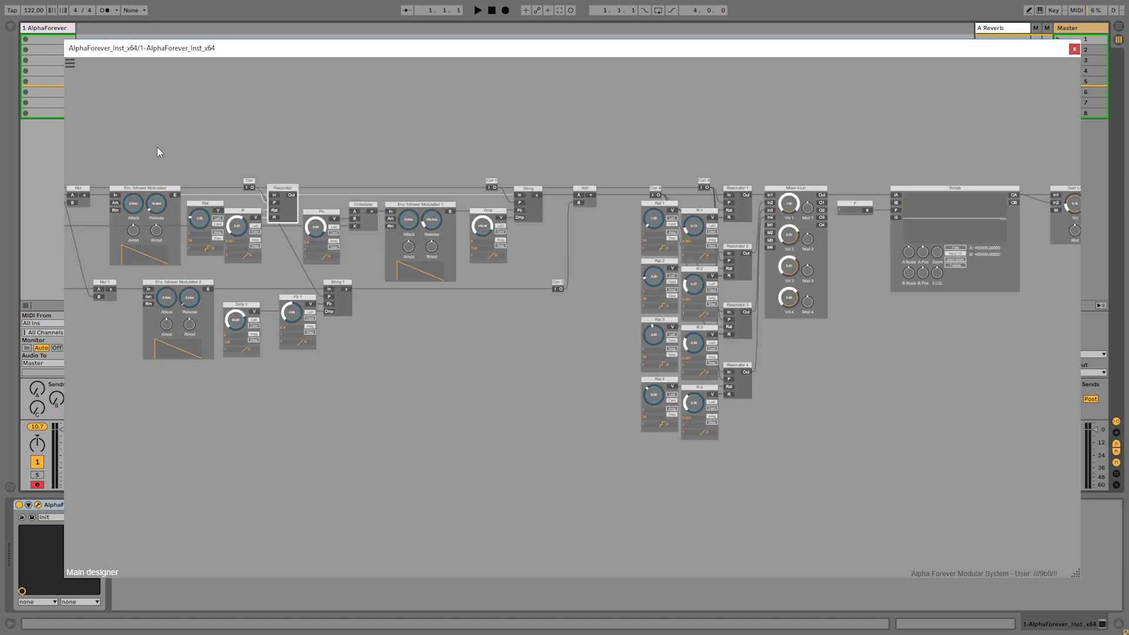
click(535, 217)
double_click(535, 217)
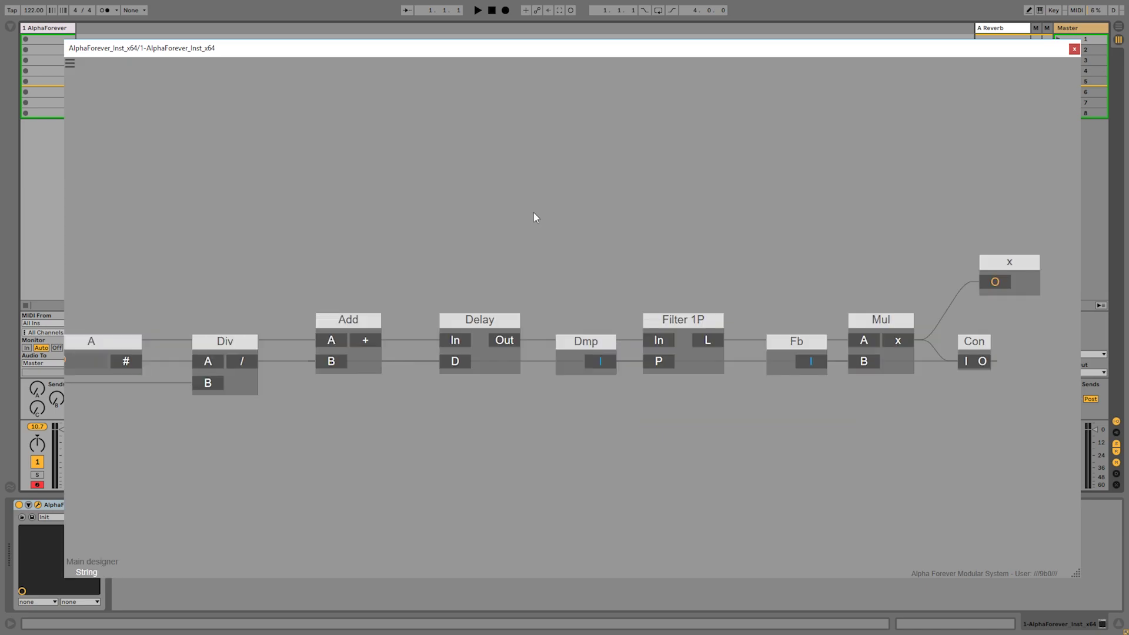
scroll(516, 223, down, 2)
double_click(516, 224)
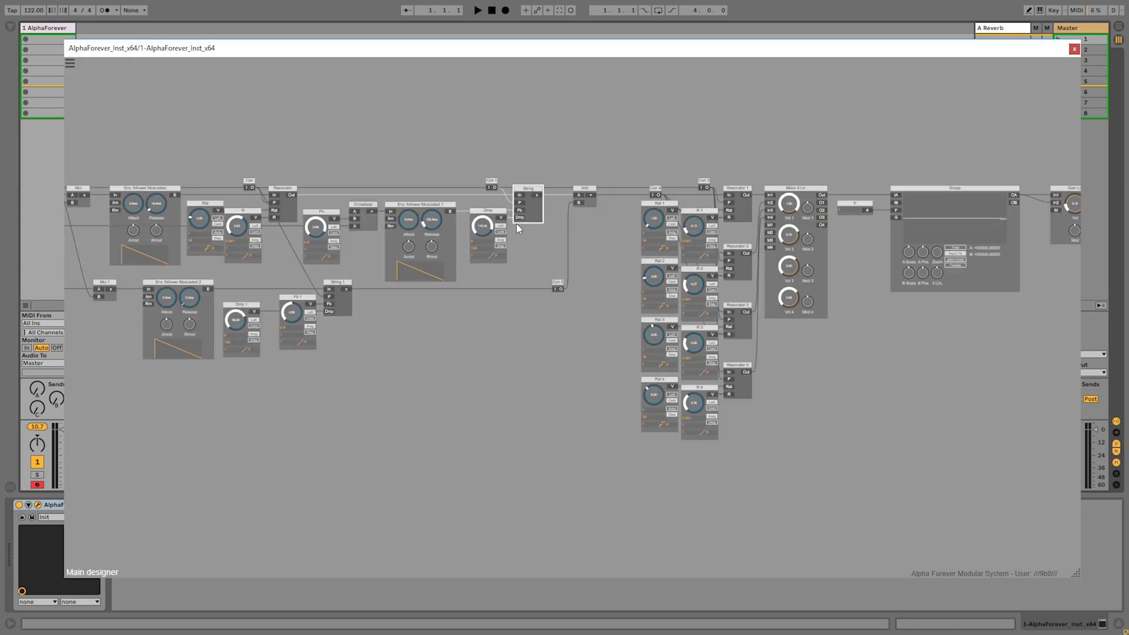
drag(256, 142, 502, 156)
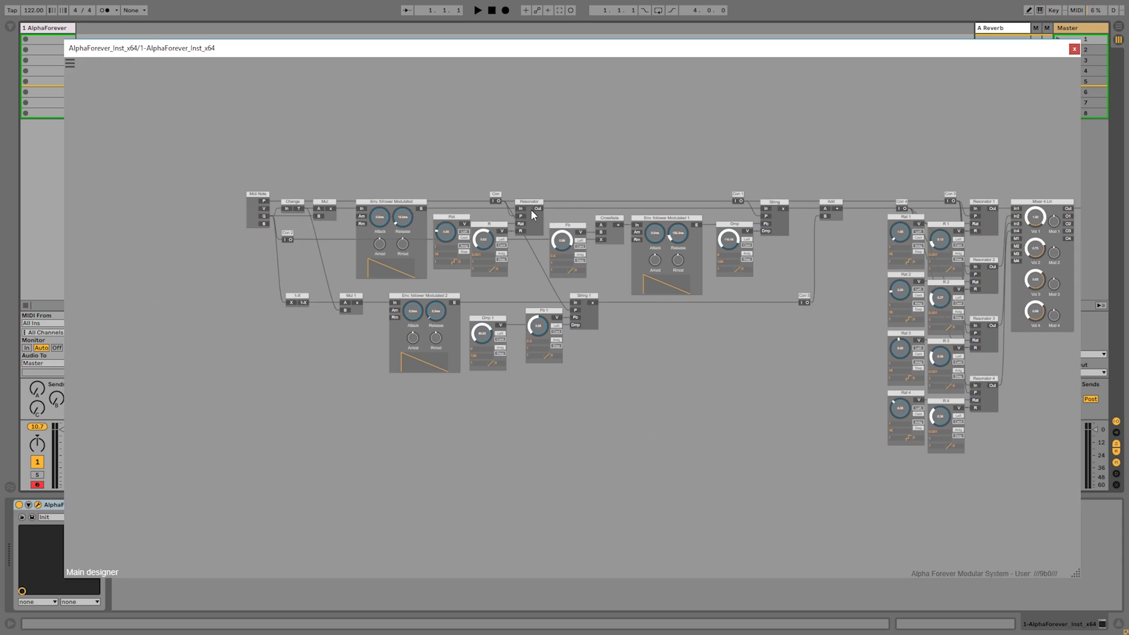
drag(721, 349, 498, 353)
scroll(498, 354, down, 1)
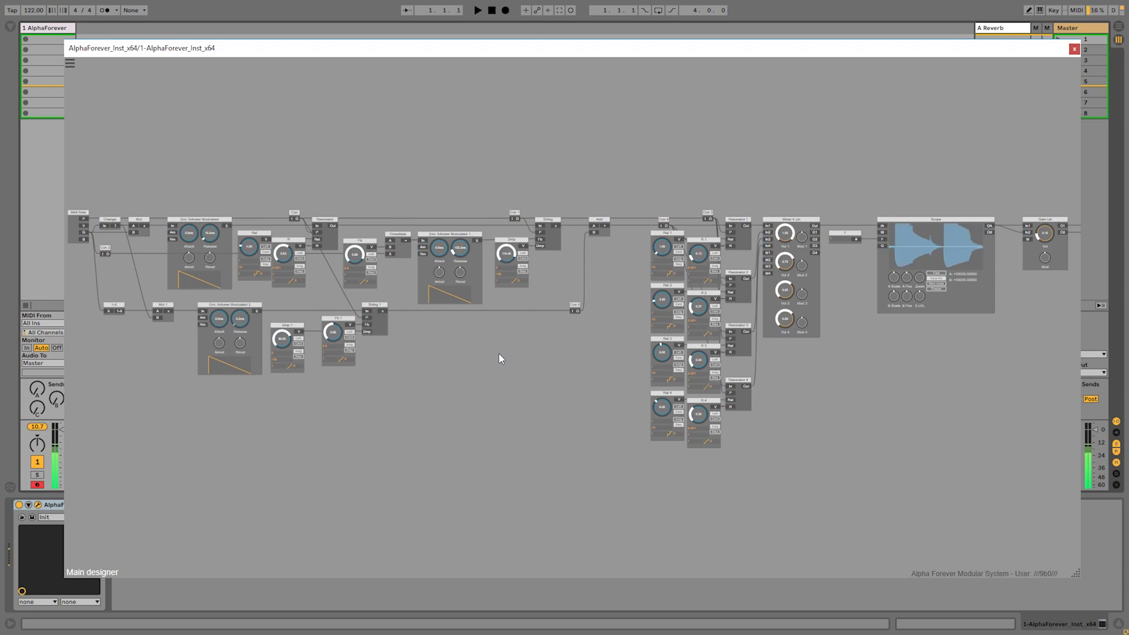
drag(498, 354, 709, 362)
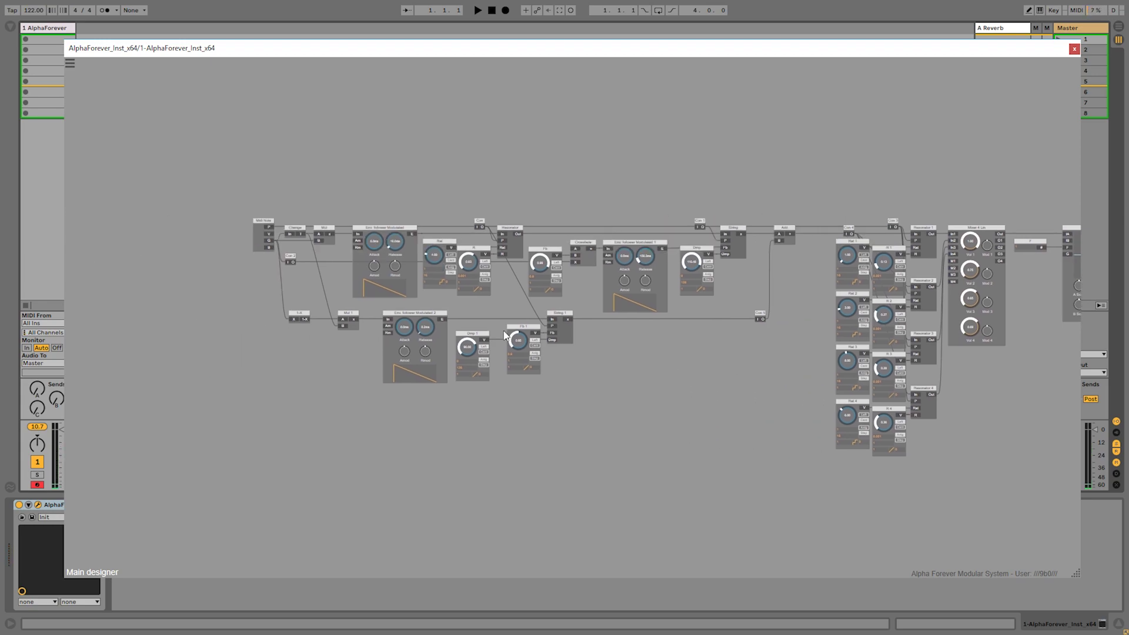
drag(627, 187, 469, 189)
scroll(417, 187, down, 1)
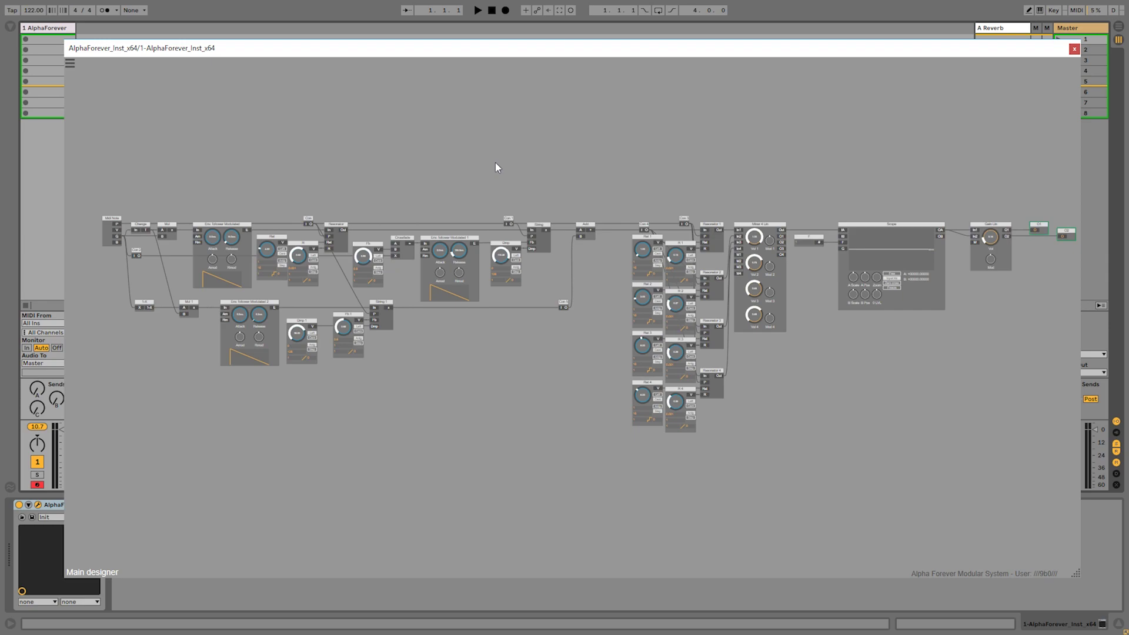
drag(518, 160, 496, 160)
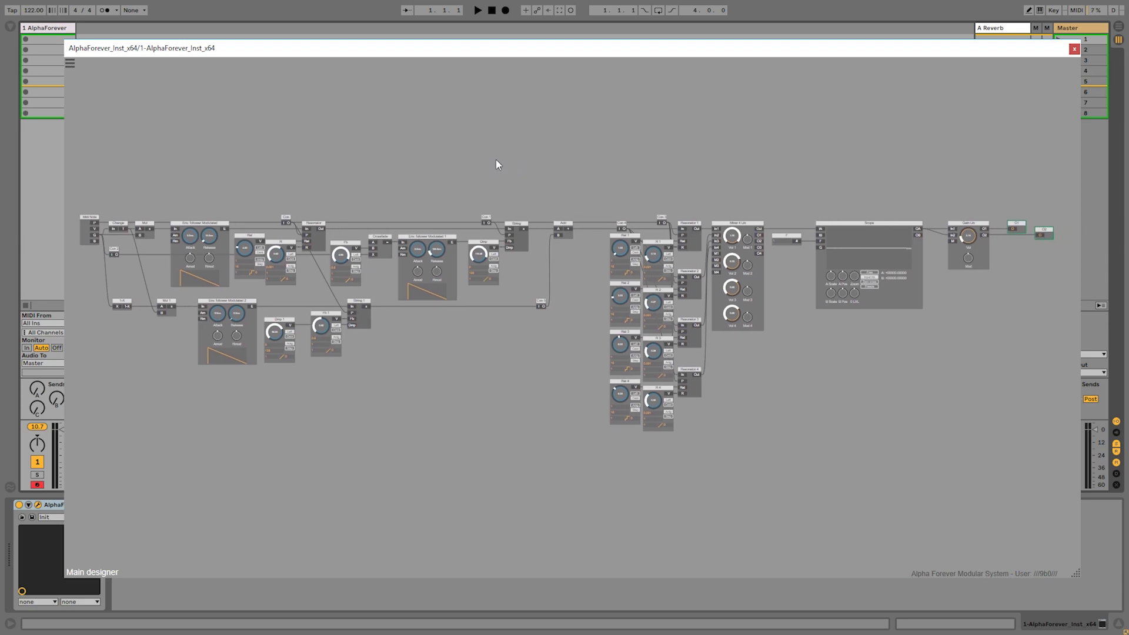